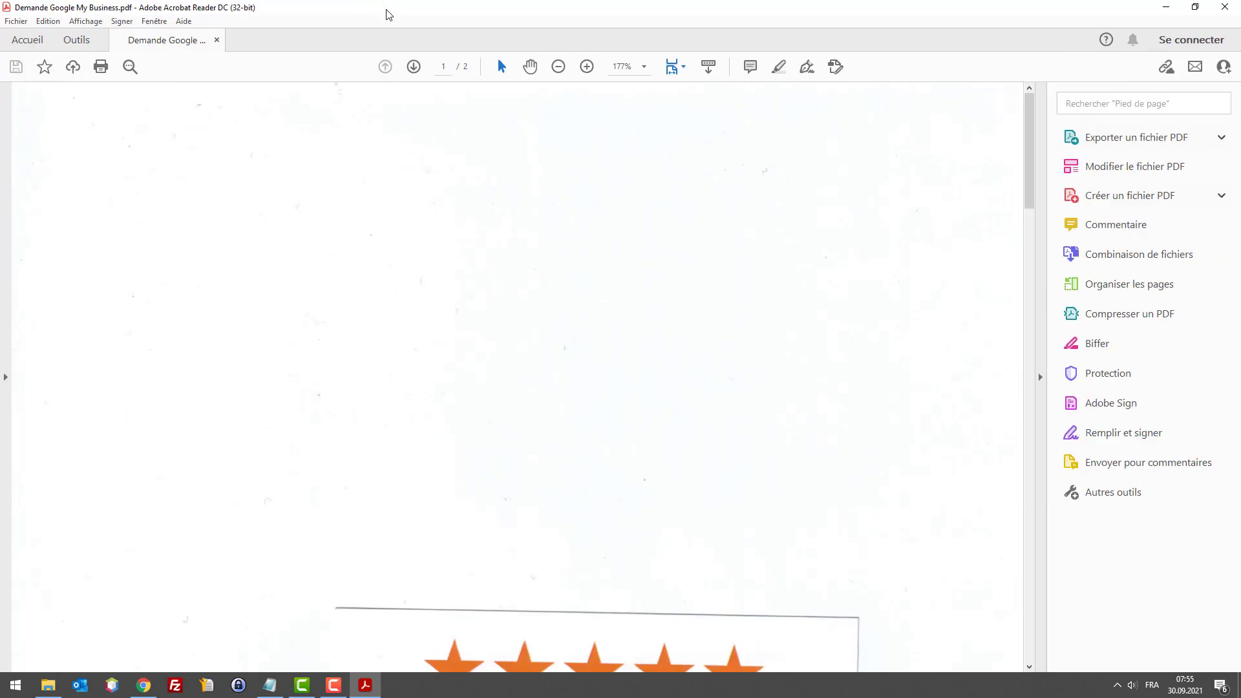
# Scroll through both PDF pages: the five-star rating card and the numbered instruction card
pyautogui.scroll(-3, 687, 192)
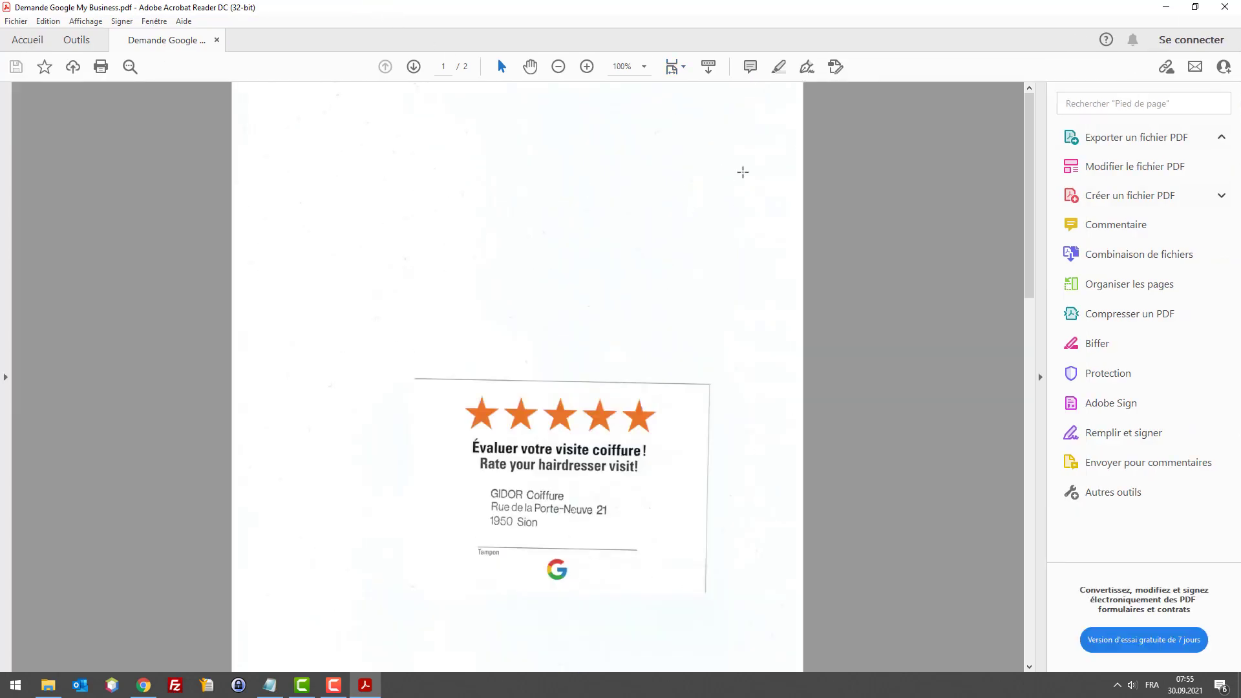
pyautogui.scroll(-3, 810, 253)
pyautogui.scroll(-4, 557, 274)
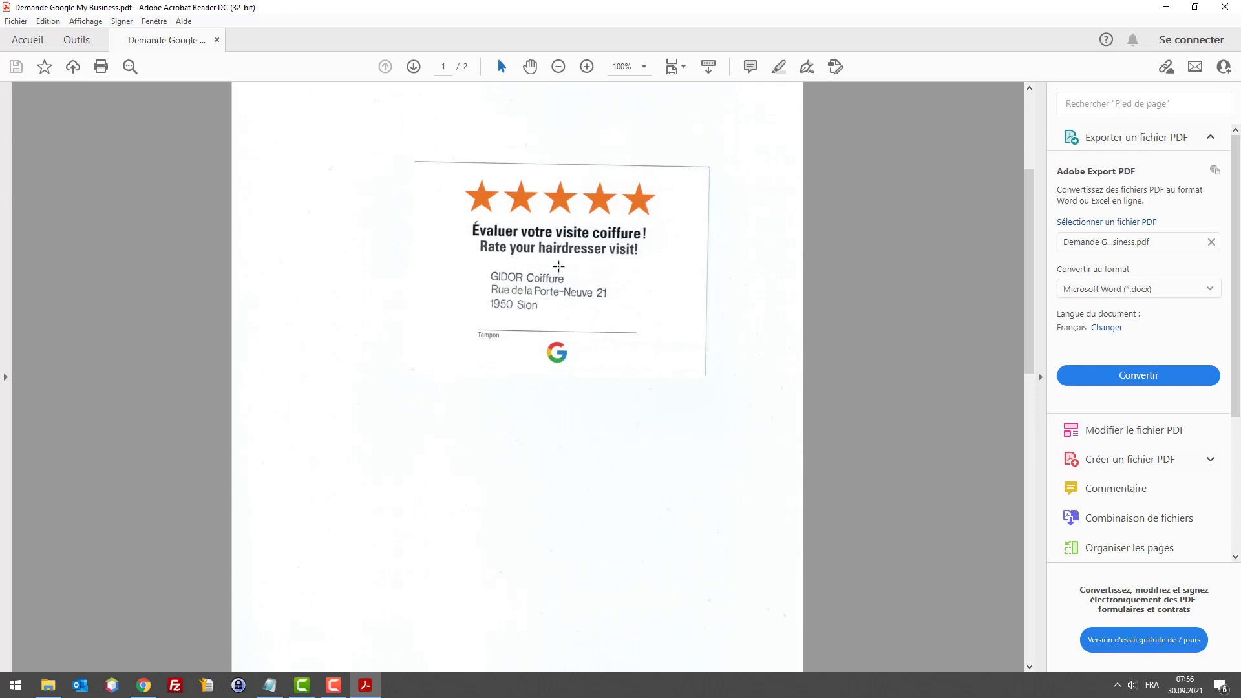
pyautogui.scroll(-13, 558, 272)
pyautogui.scroll(-7, 564, 253)
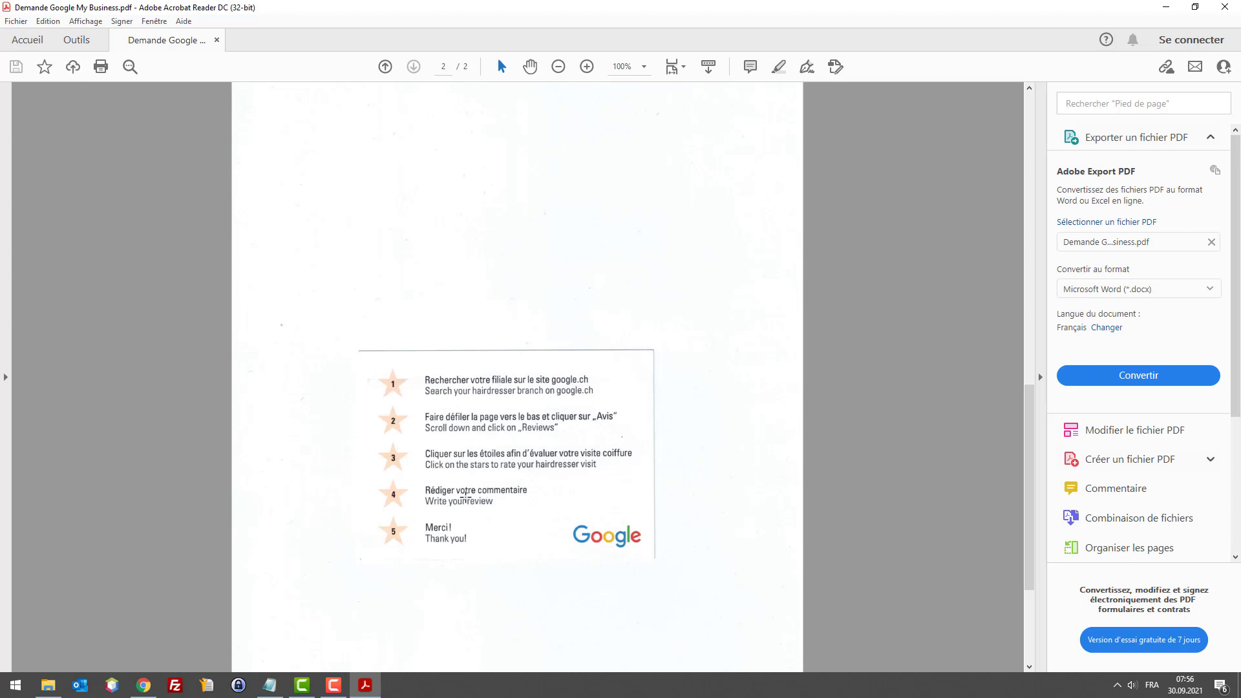
pyautogui.scroll(-3, 595, 514)
pyautogui.scroll(4, 743, 501)
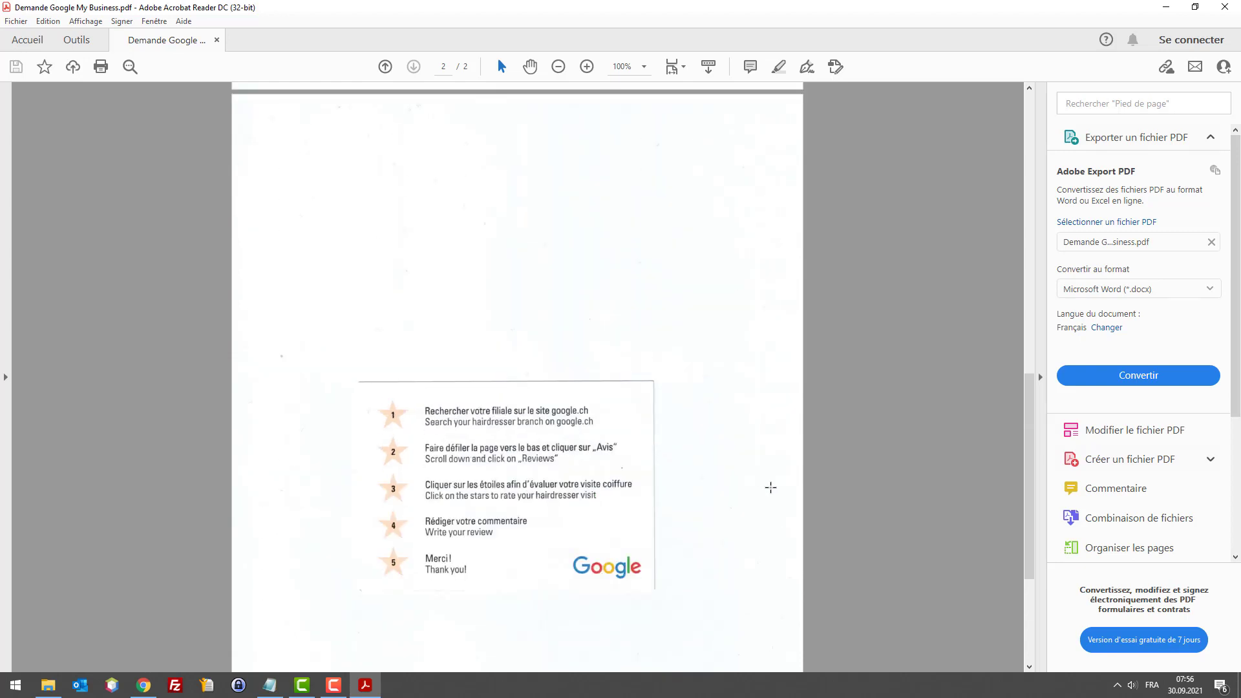
pyautogui.scroll(10, 771, 488)
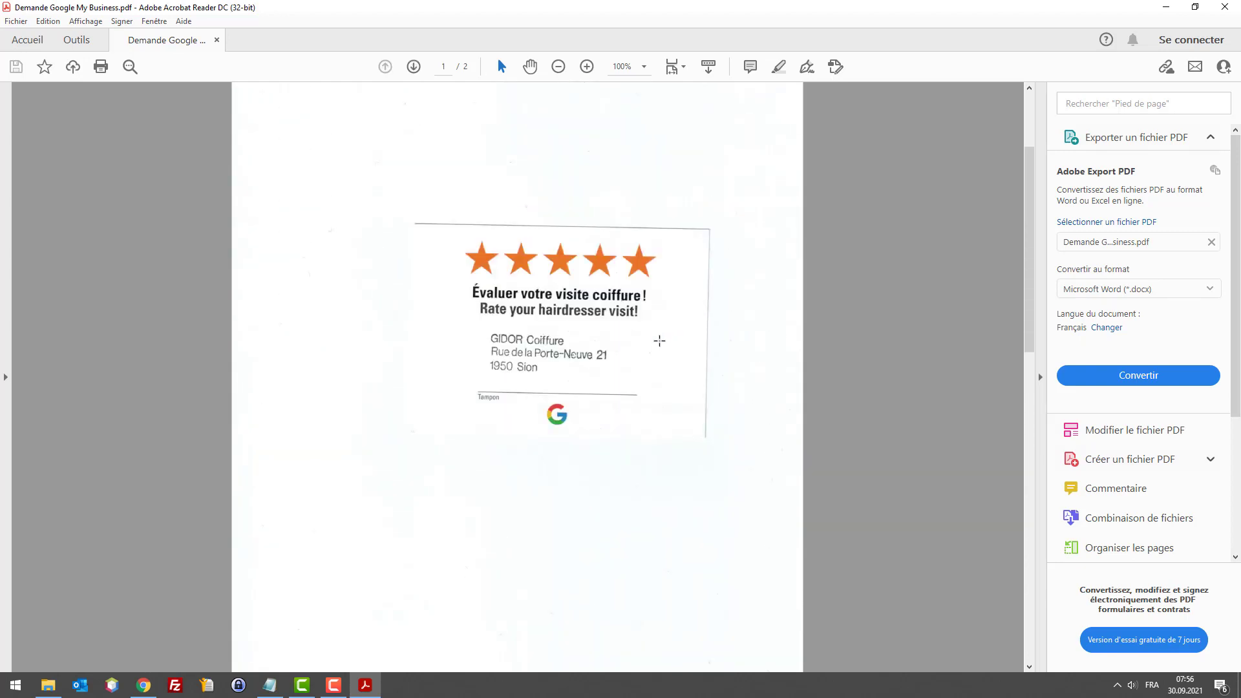
pyautogui.scroll(-10, 659, 341)
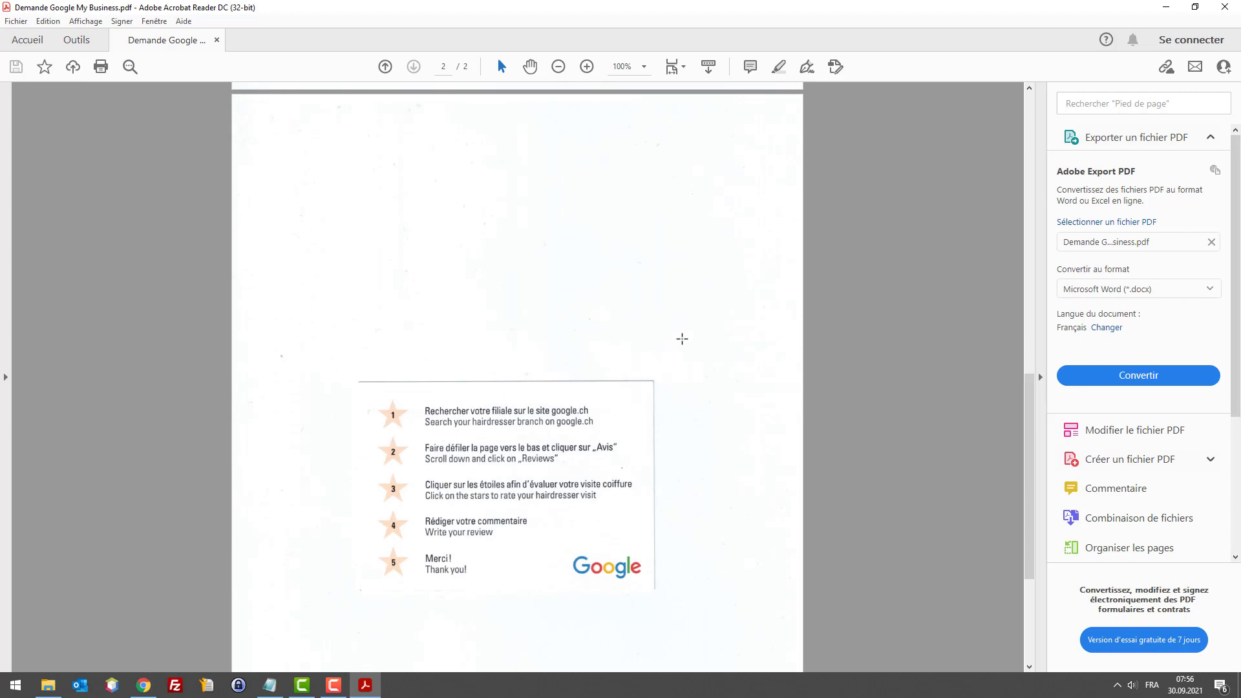
pyautogui.scroll(-5, 749, 357)
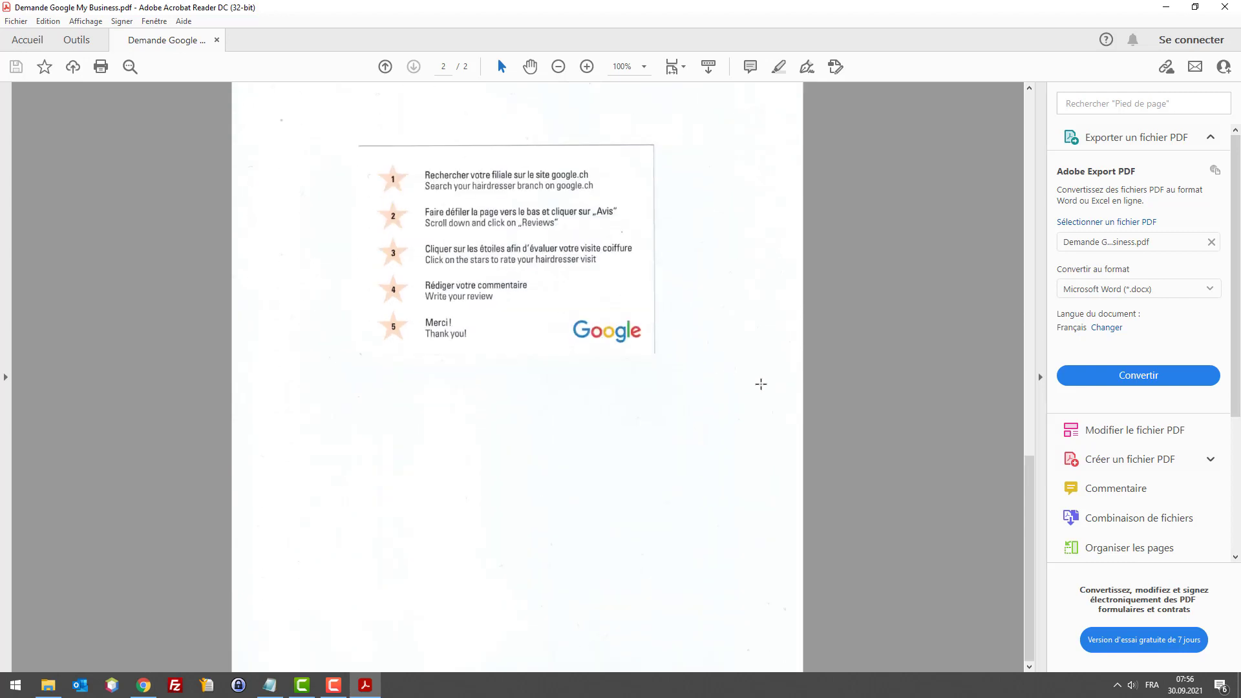
pyautogui.scroll(7, 759, 378)
pyautogui.scroll(7, 758, 366)
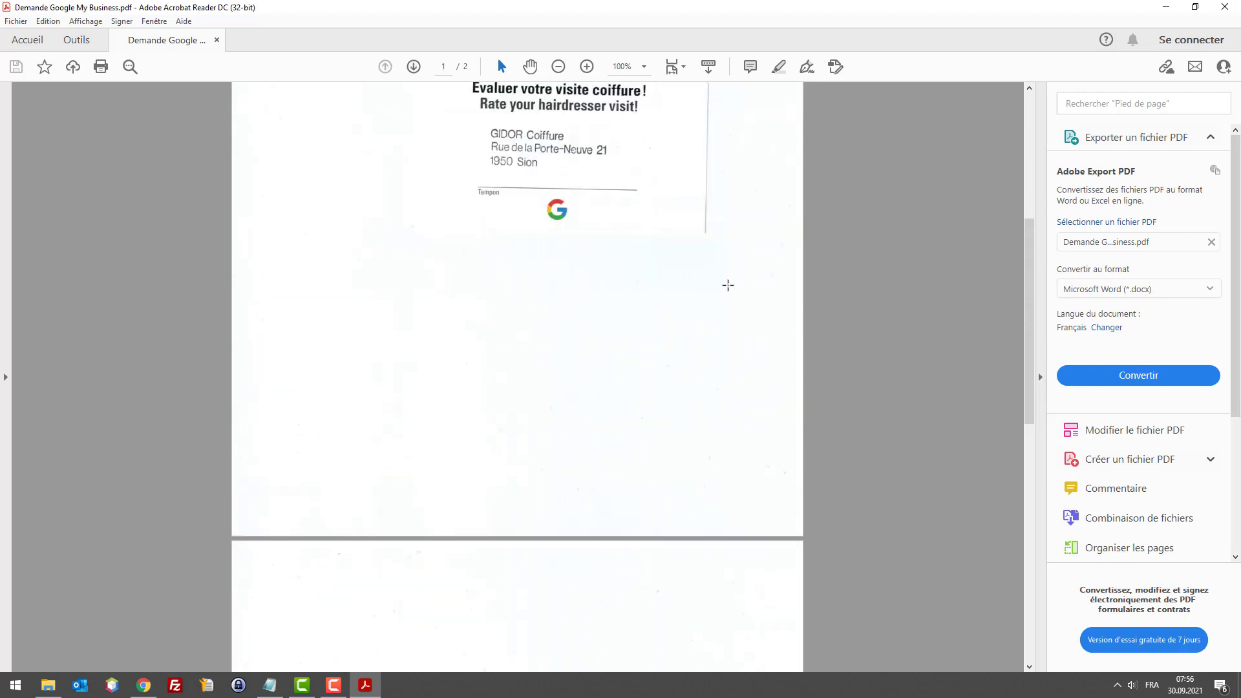
pyautogui.scroll(3, 737, 294)
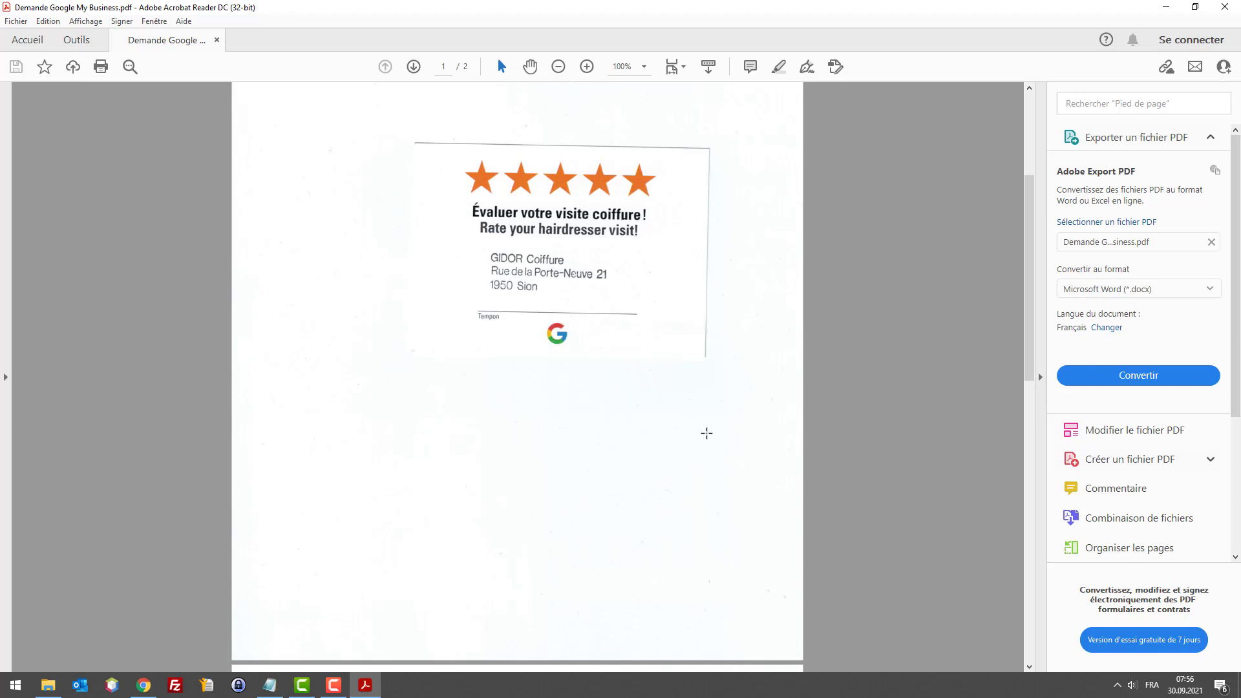
pyautogui.scroll(-4, 706, 433)
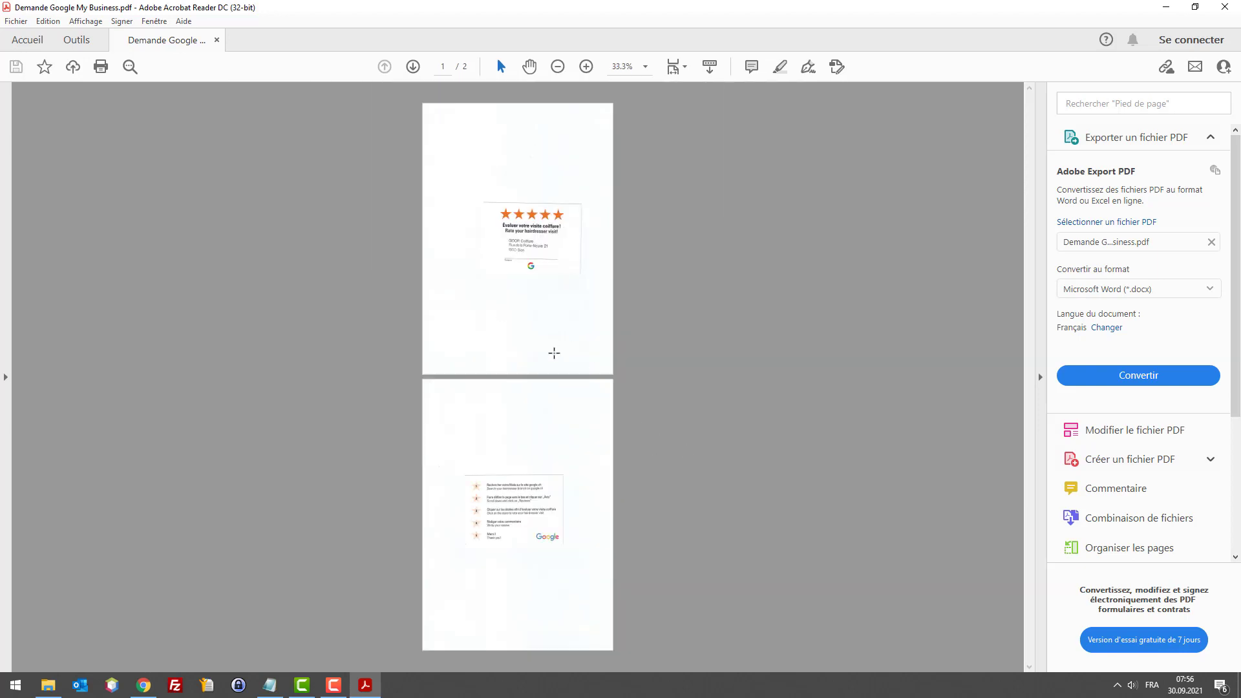
# Look over the review card and five numbered steps up close, then minimize Acrobat Reader
pyautogui.scroll(1, 554, 353)
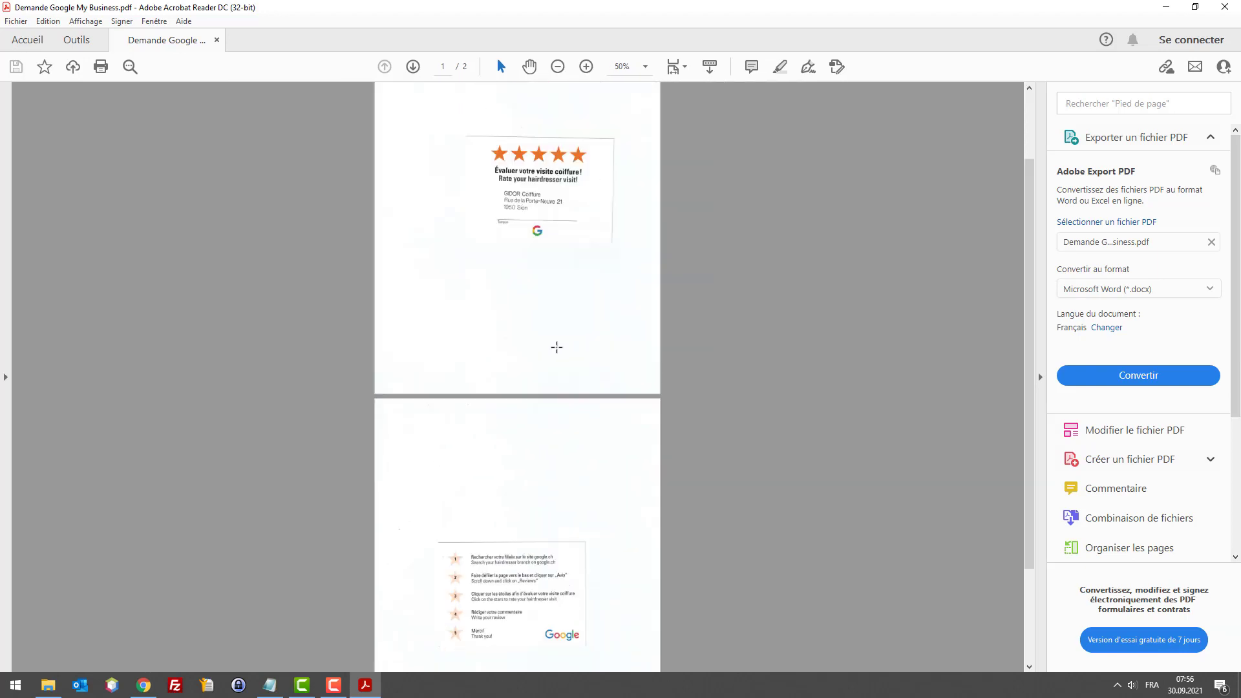
pyautogui.scroll(2, 541, 349)
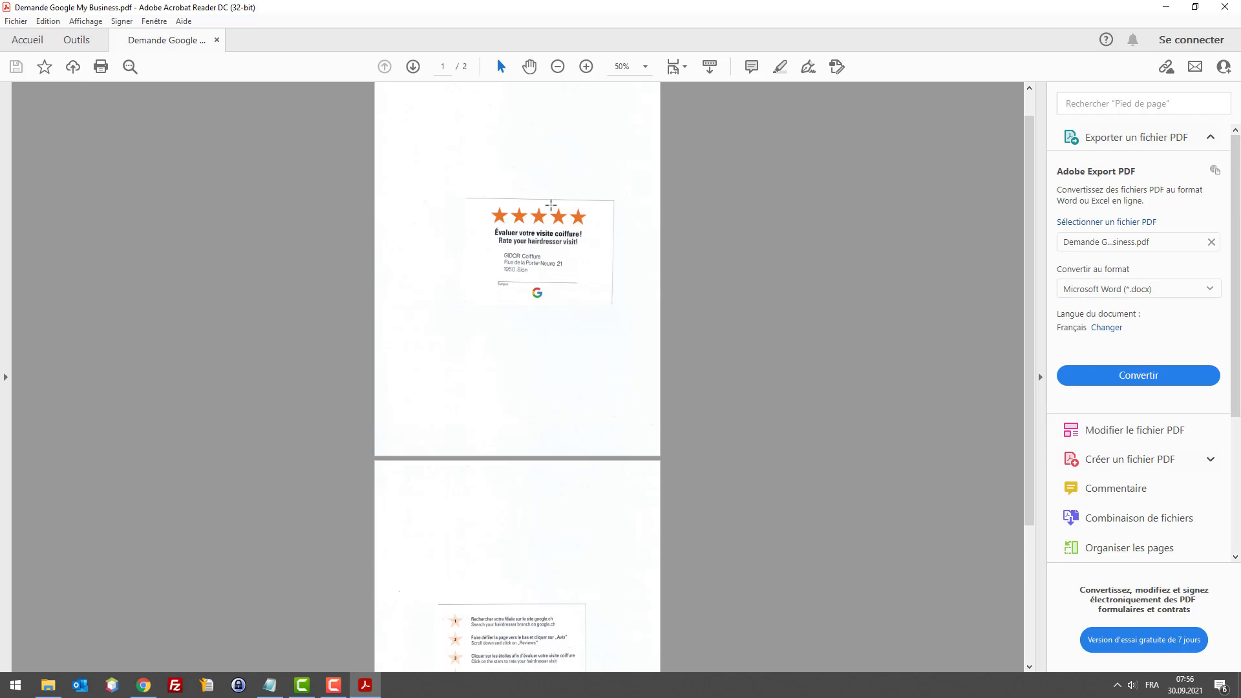
pyautogui.scroll(1, 645, 281)
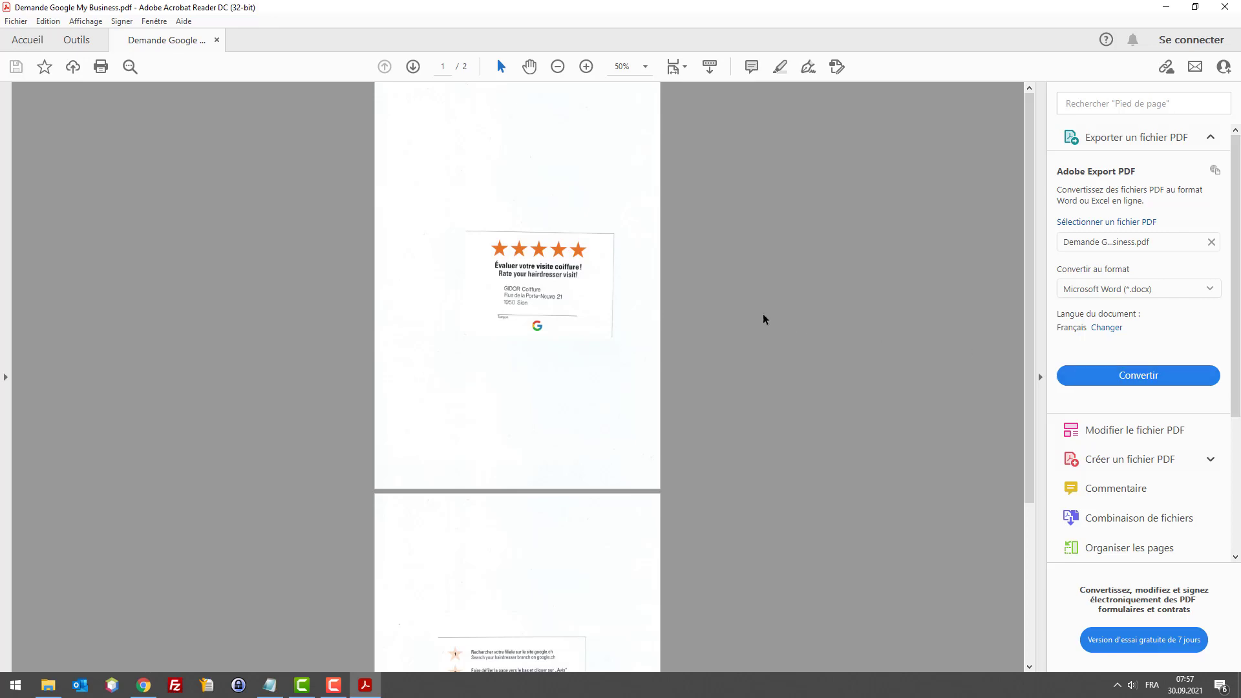
pyautogui.scroll(-4, 559, 294)
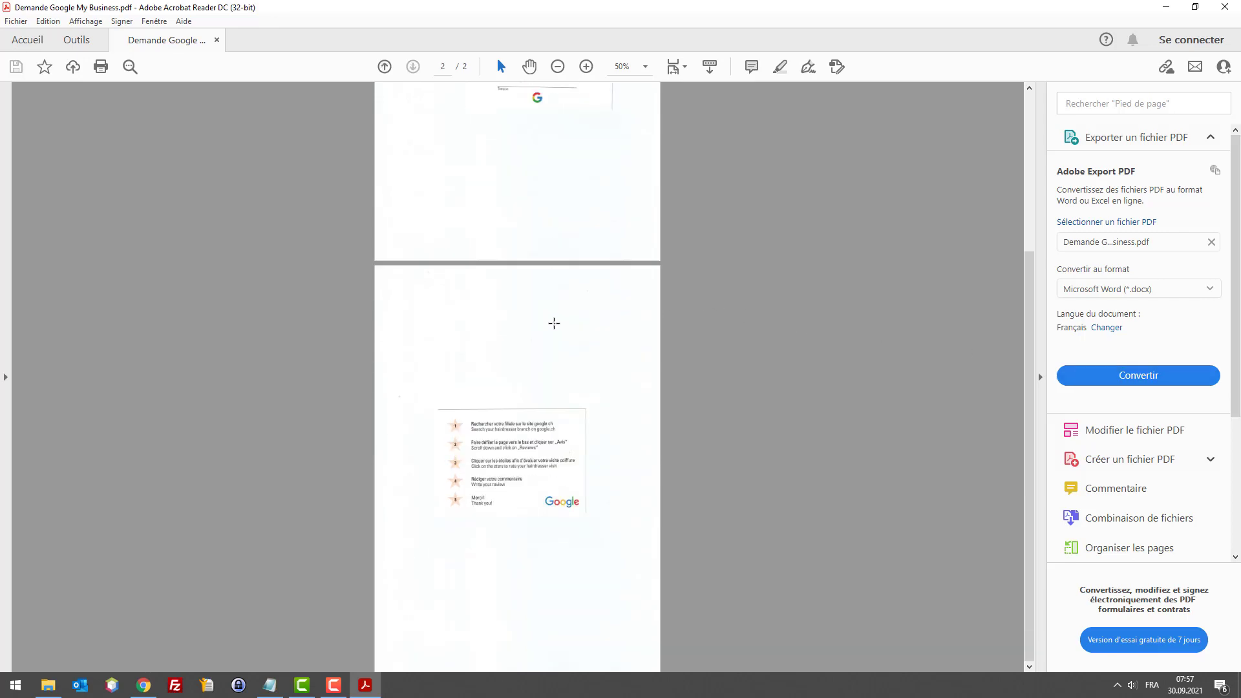
pyautogui.scroll(4, 554, 323)
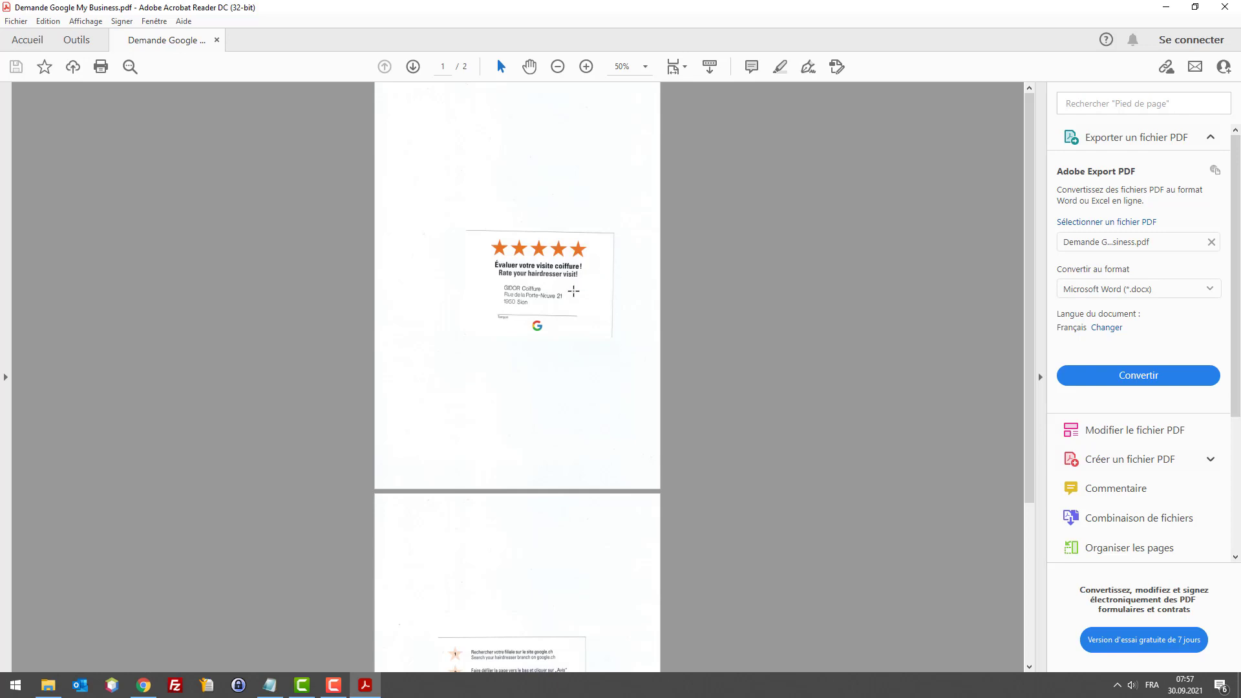
pyautogui.scroll(-1, 574, 293)
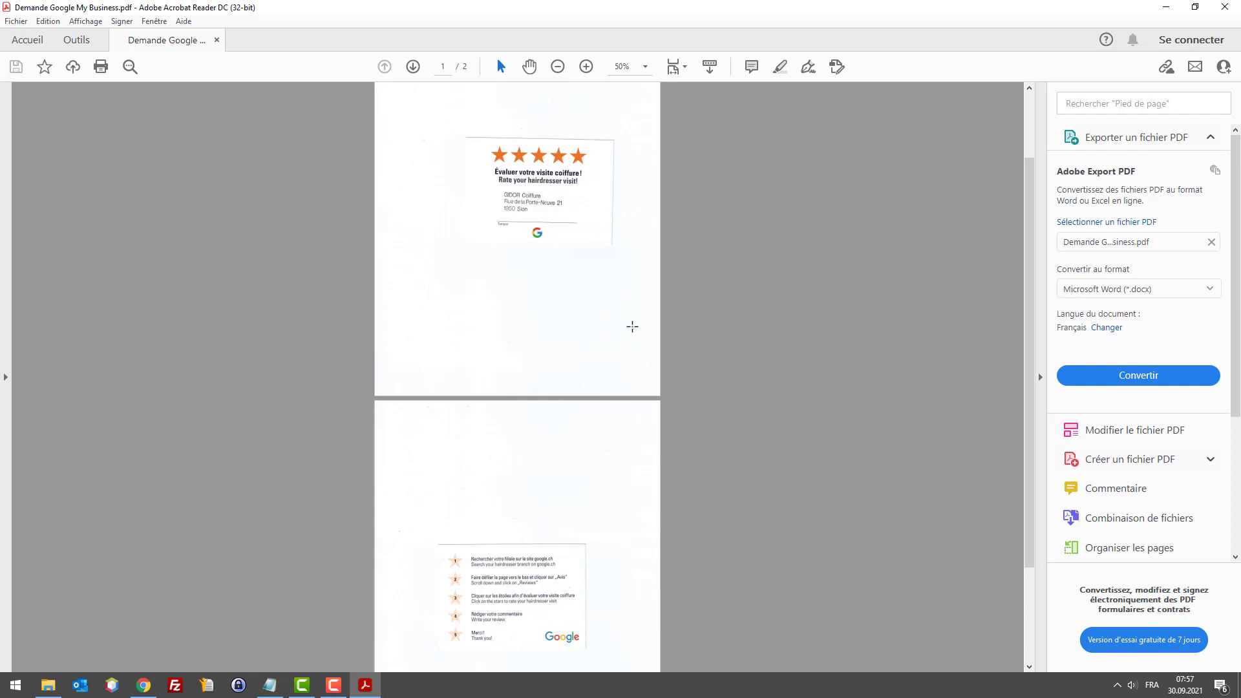
pyautogui.scroll(1, 649, 318)
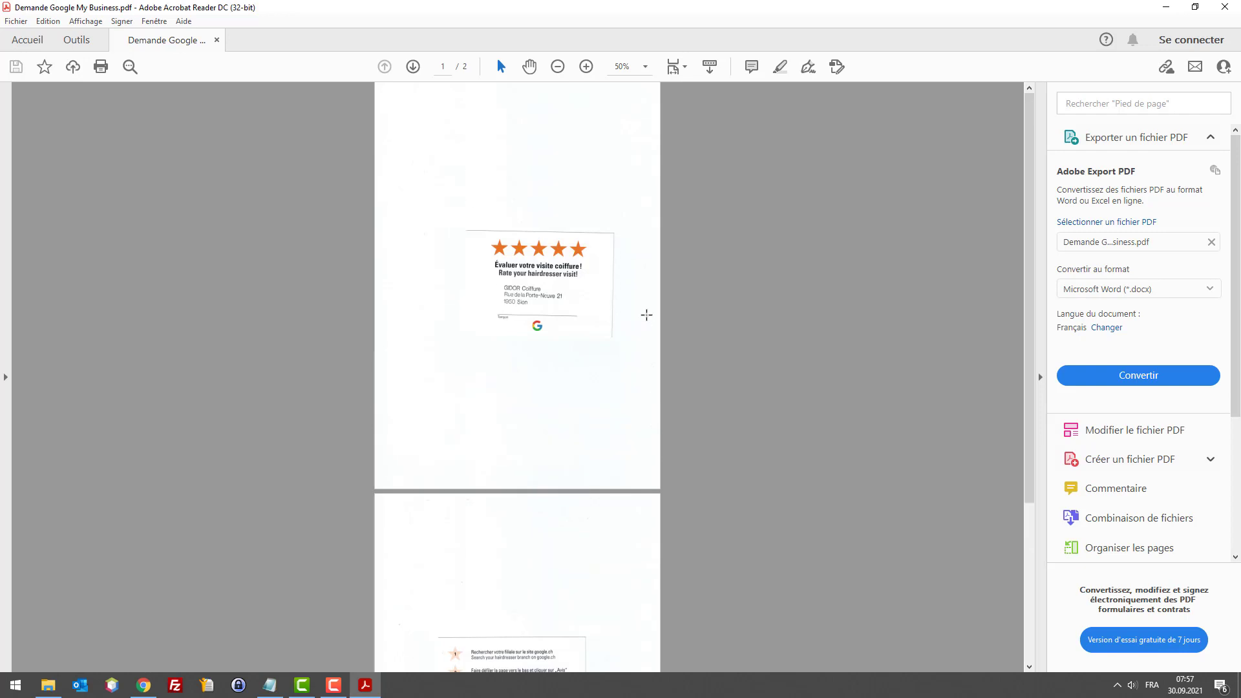
pyautogui.scroll(-1, 604, 306)
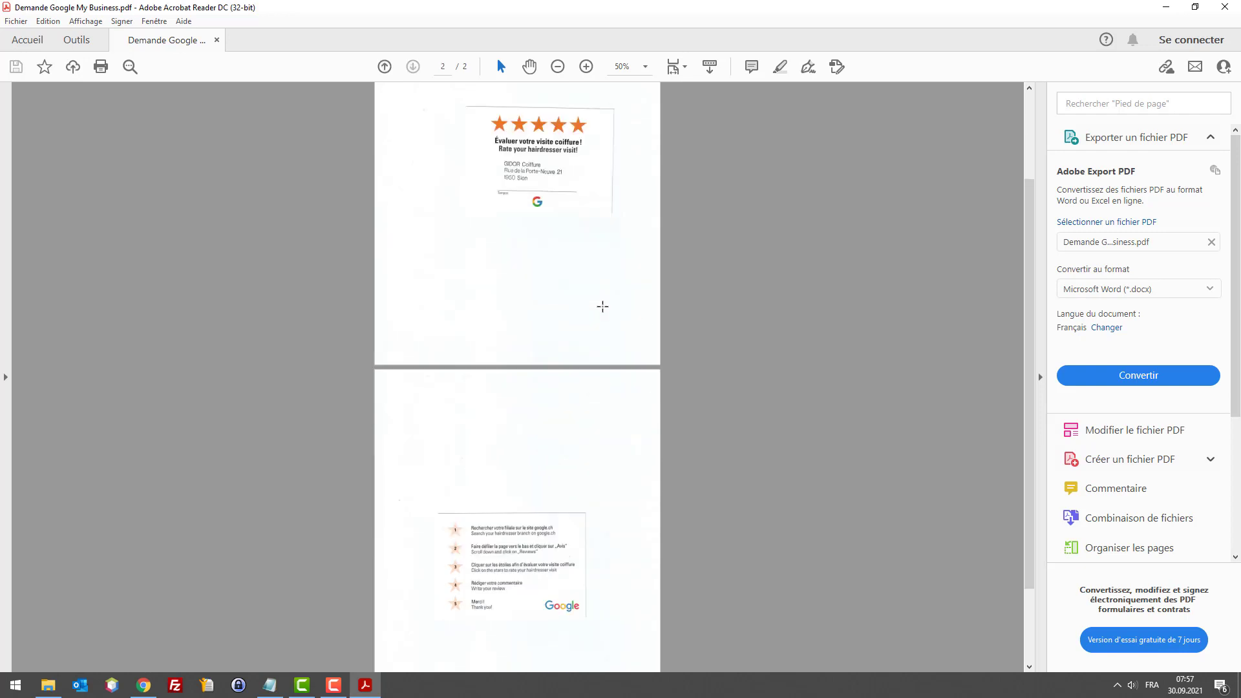
pyautogui.scroll(1, 601, 305)
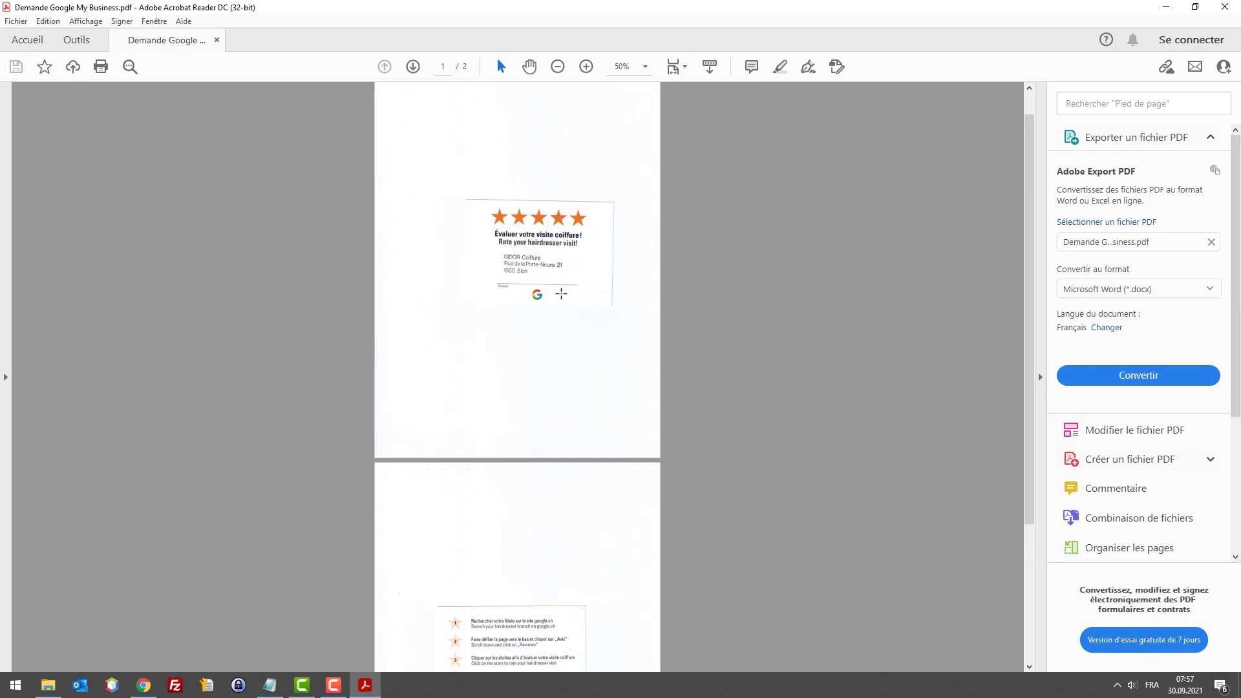
pyautogui.scroll(2, 561, 294)
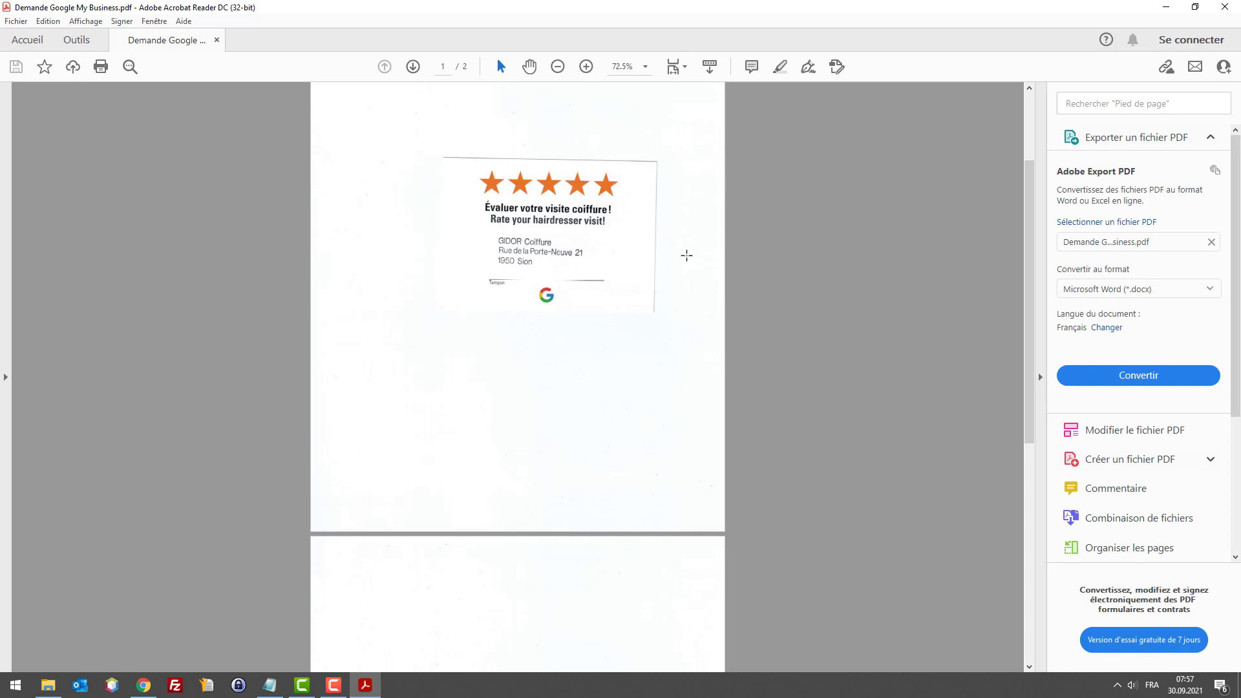
pyautogui.scroll(-5, 651, 285)
pyautogui.scroll(2, 691, 285)
pyautogui.scroll(5, 678, 283)
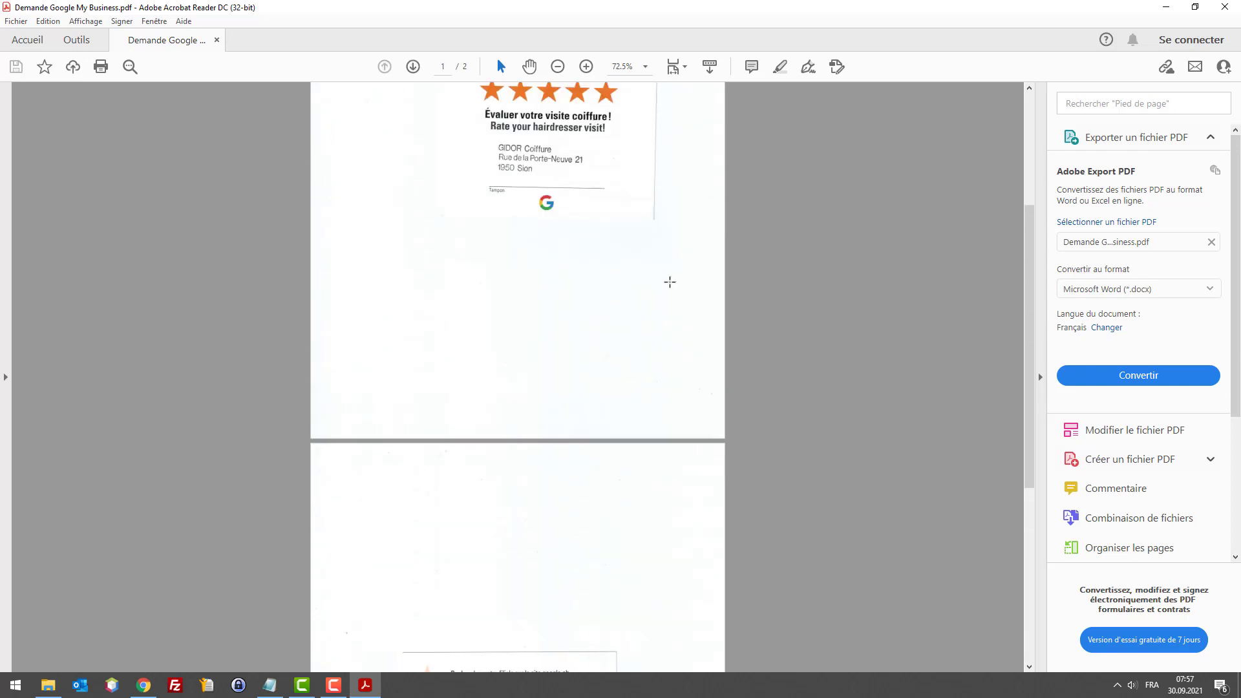
pyautogui.scroll(1, 603, 262)
pyautogui.scroll(-5, 603, 258)
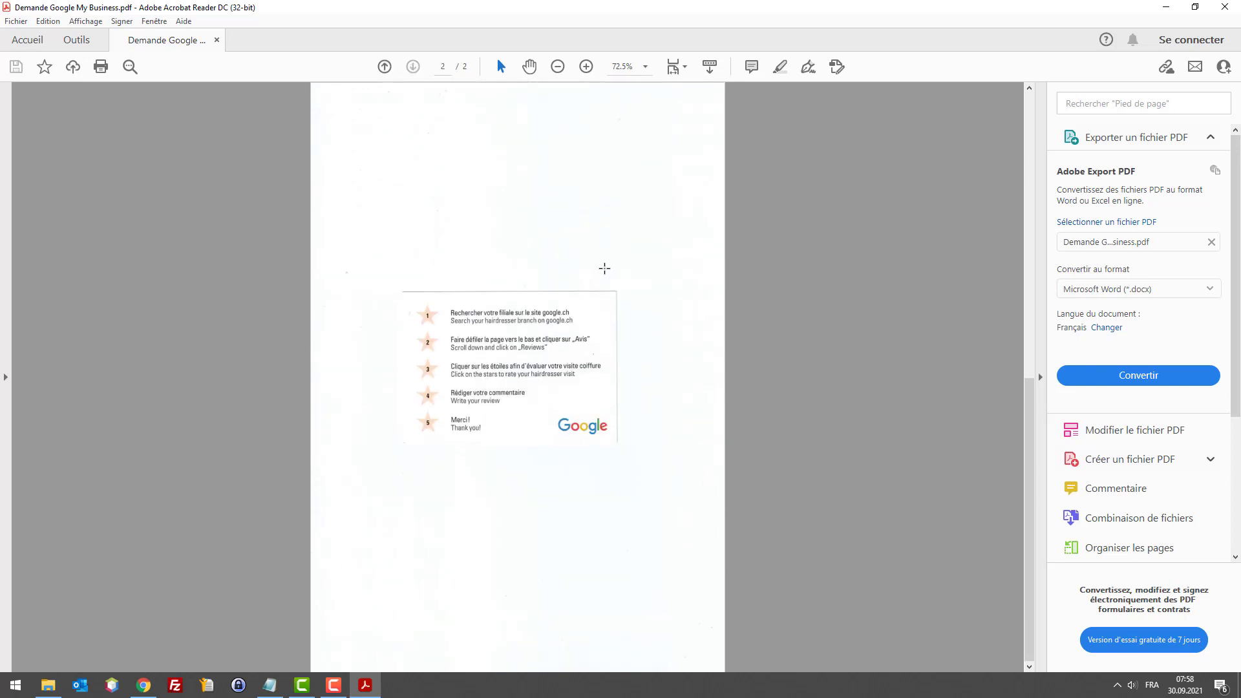
pyautogui.click(1166, 8)
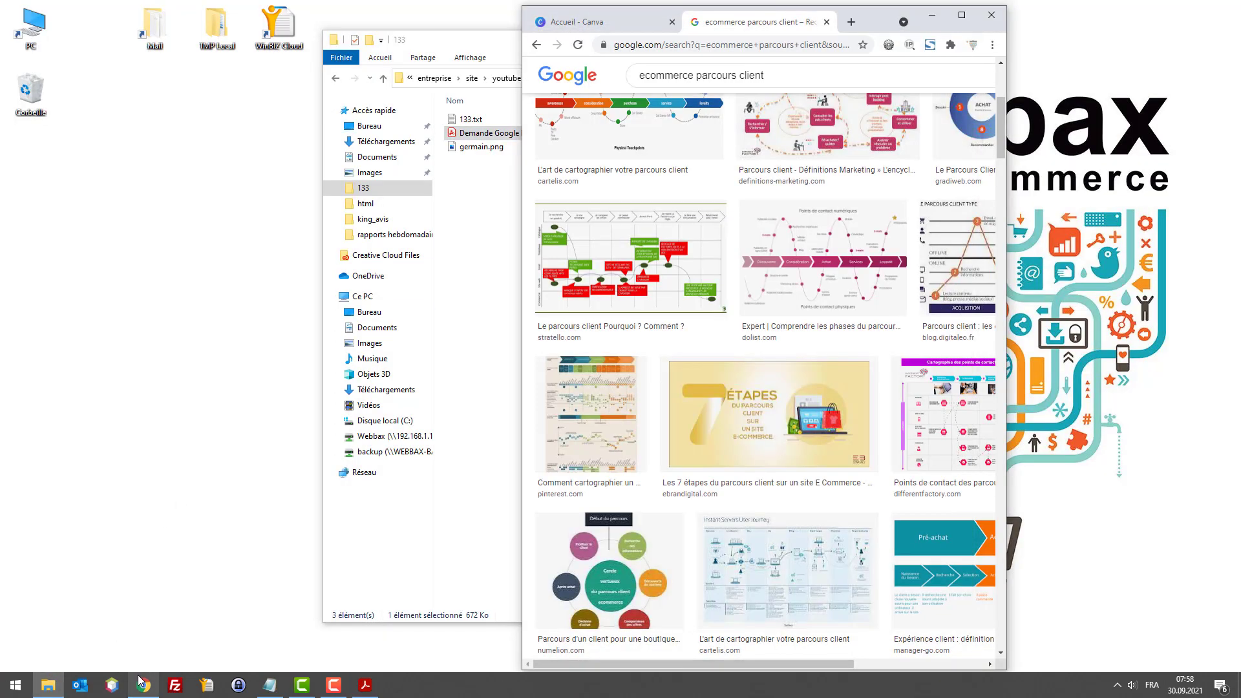
# Bring the browser forward, maximize it and close the image search tab to return to Canva
pyautogui.click(144, 685)
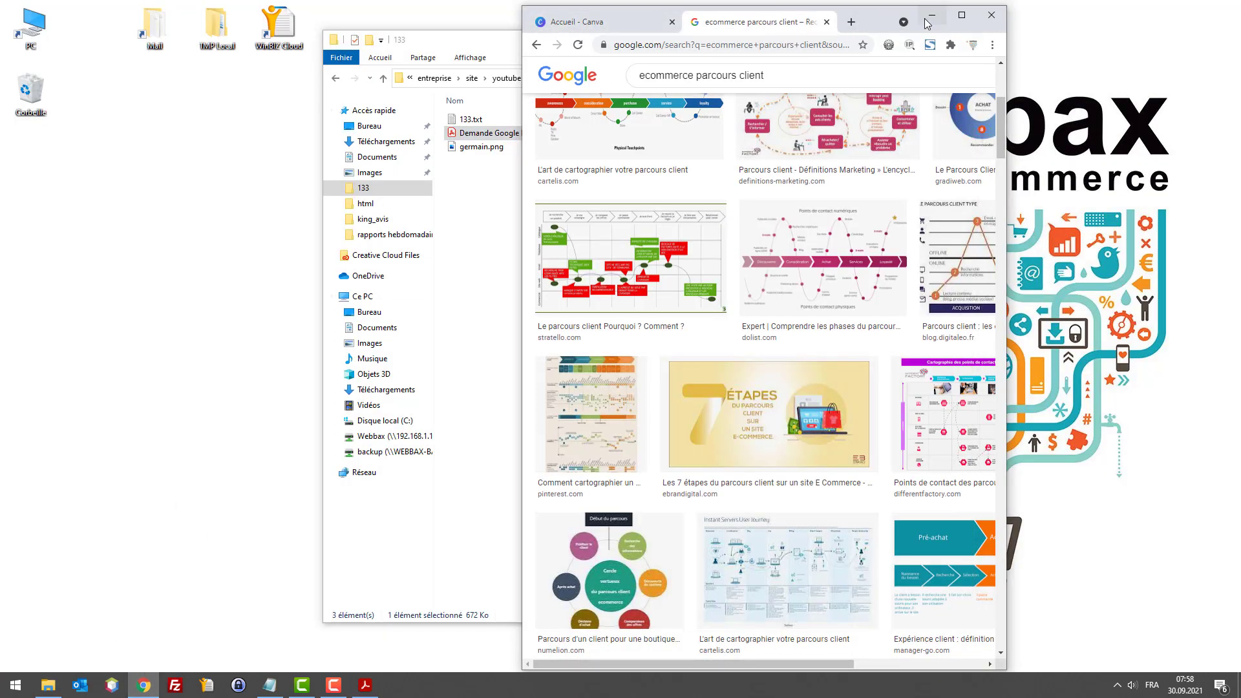
pyautogui.click(962, 15)
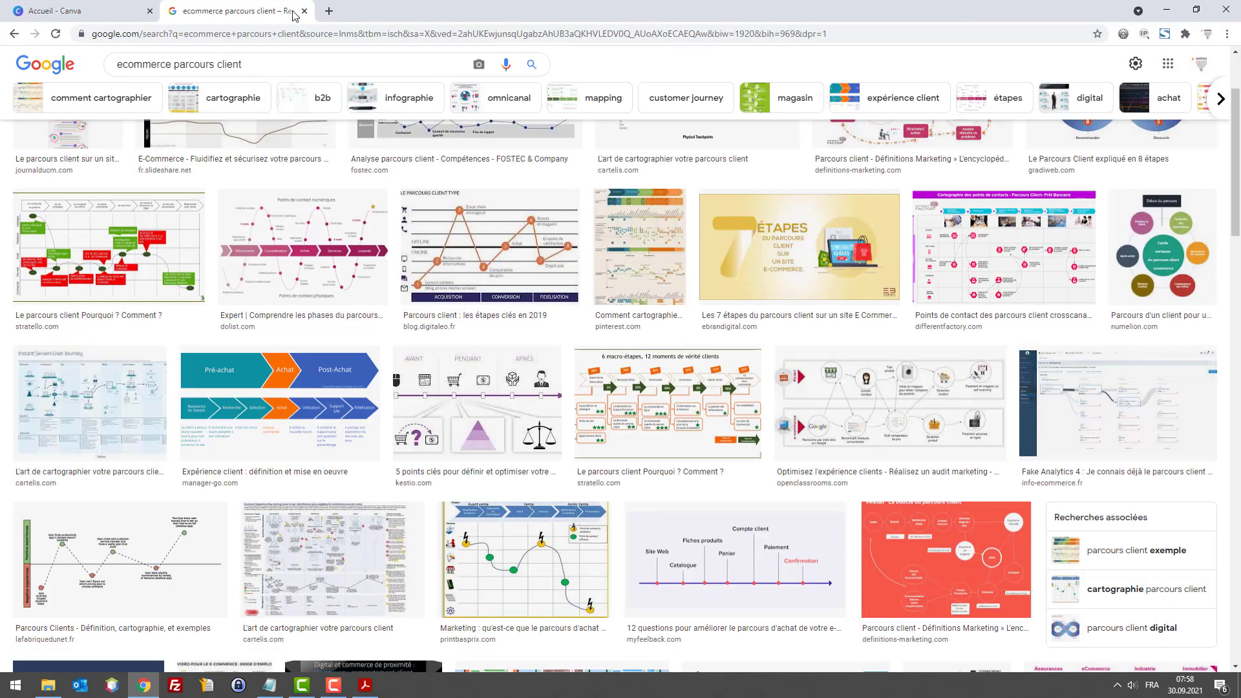
pyautogui.click(303, 12)
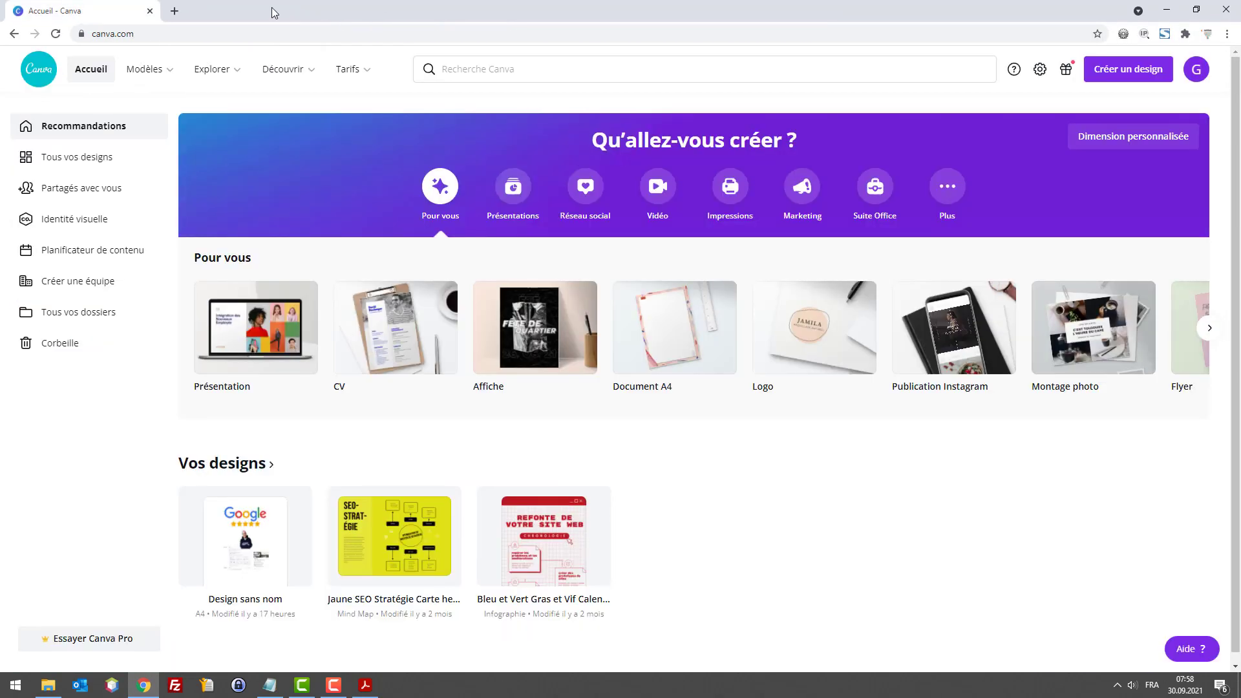
pyautogui.moveTo(294, 57)
pyautogui.hotkey('alt', 'Tab')
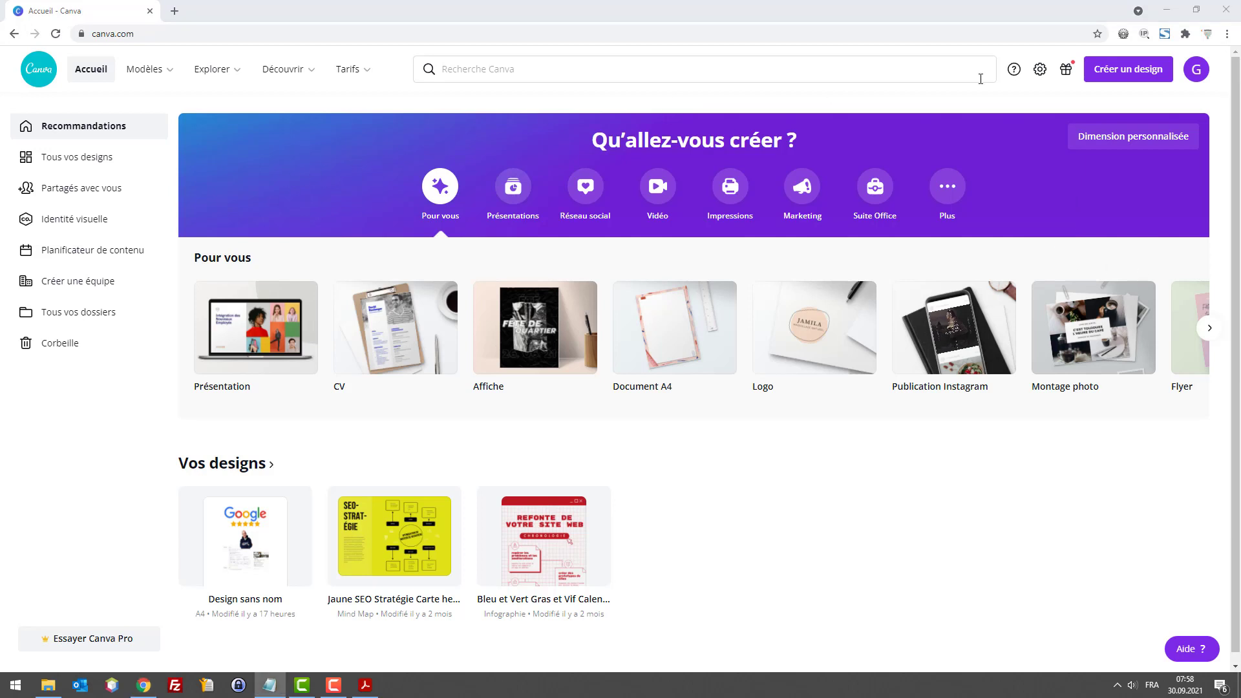
# Start a new blank A4 document design from Canva's design formats
pyautogui.click(1109, 79)
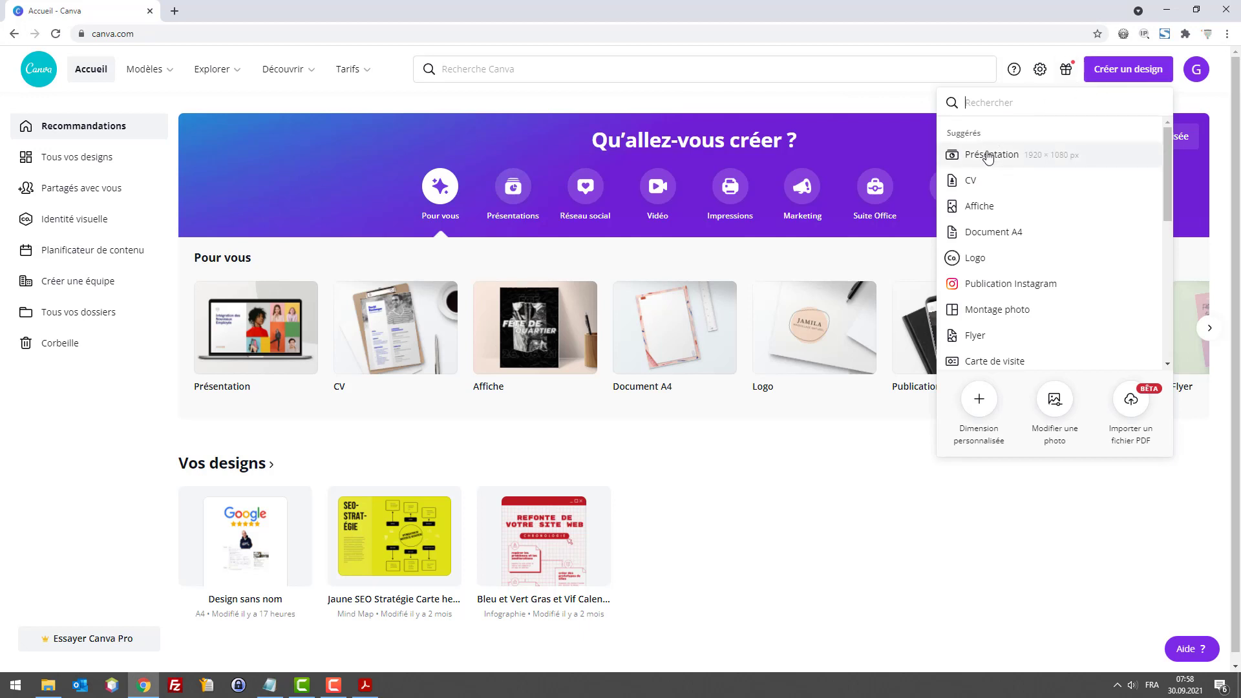
pyautogui.scroll(-3, 1008, 165)
pyautogui.scroll(-2, 1018, 171)
pyautogui.scroll(5, 1021, 184)
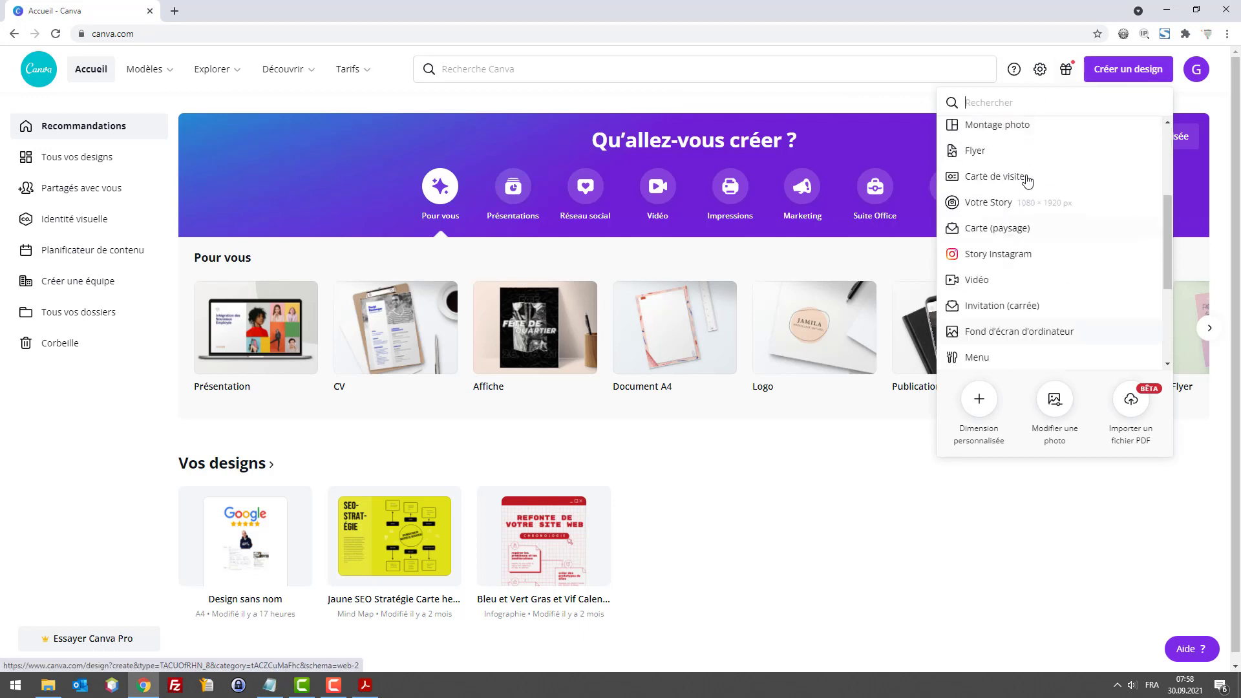
pyautogui.click(1008, 234)
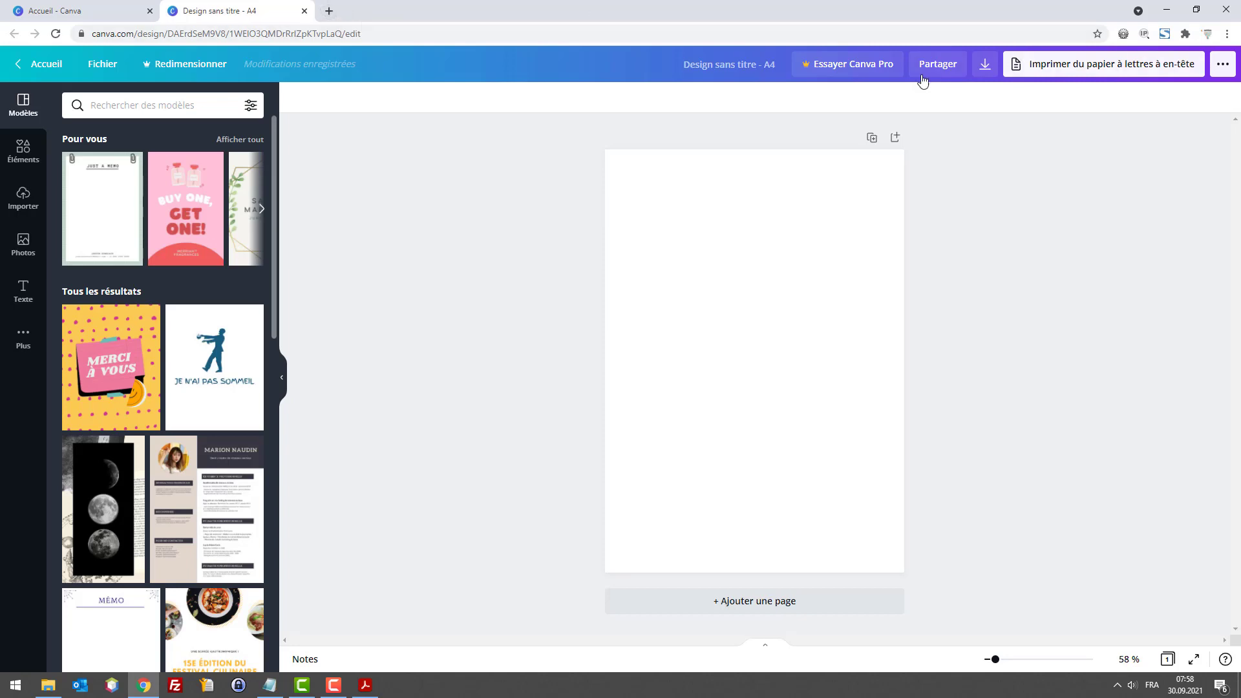
pyautogui.click(327, 12)
# Search images for 'google my business' and open the five-star Google logo on PNGEgg
pyautogui.write('google my business logo')
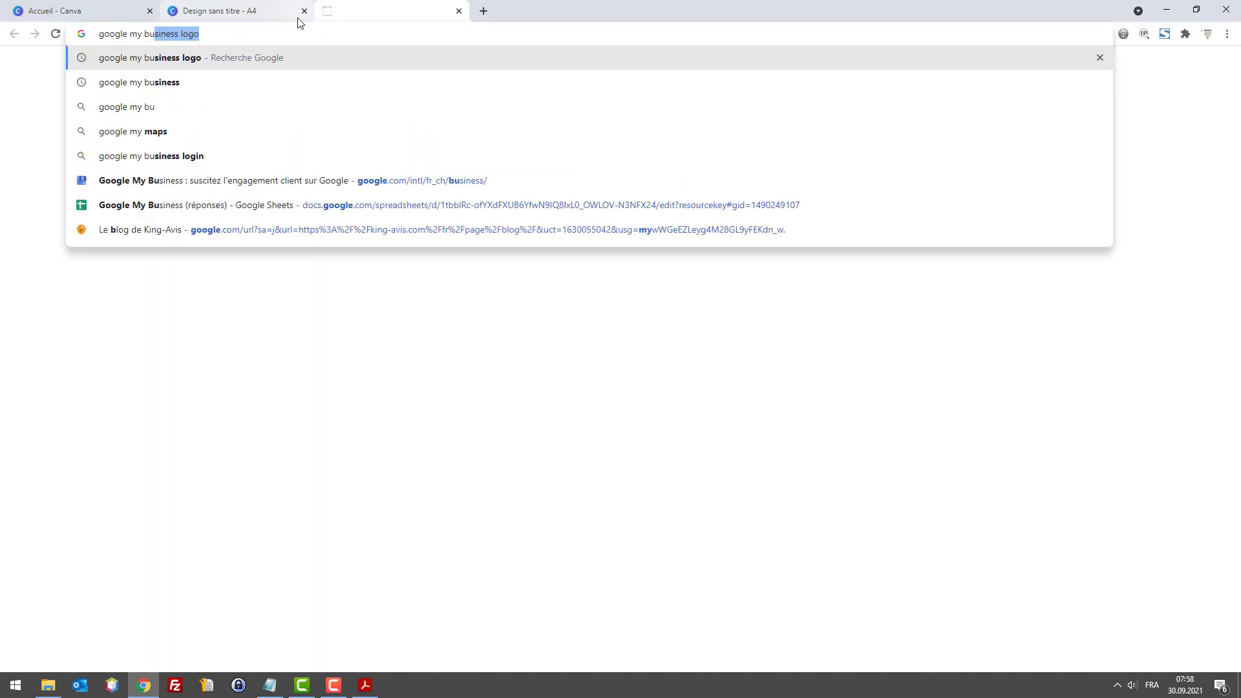
pyautogui.press('Return')
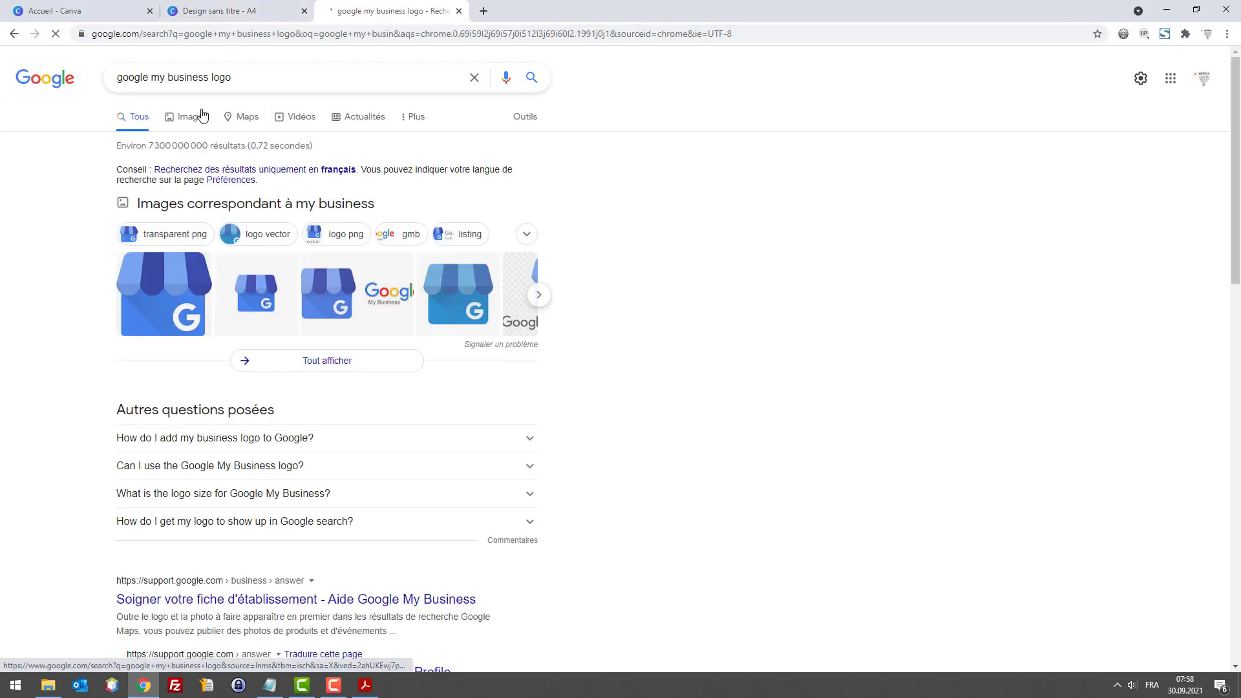
pyautogui.click(193, 118)
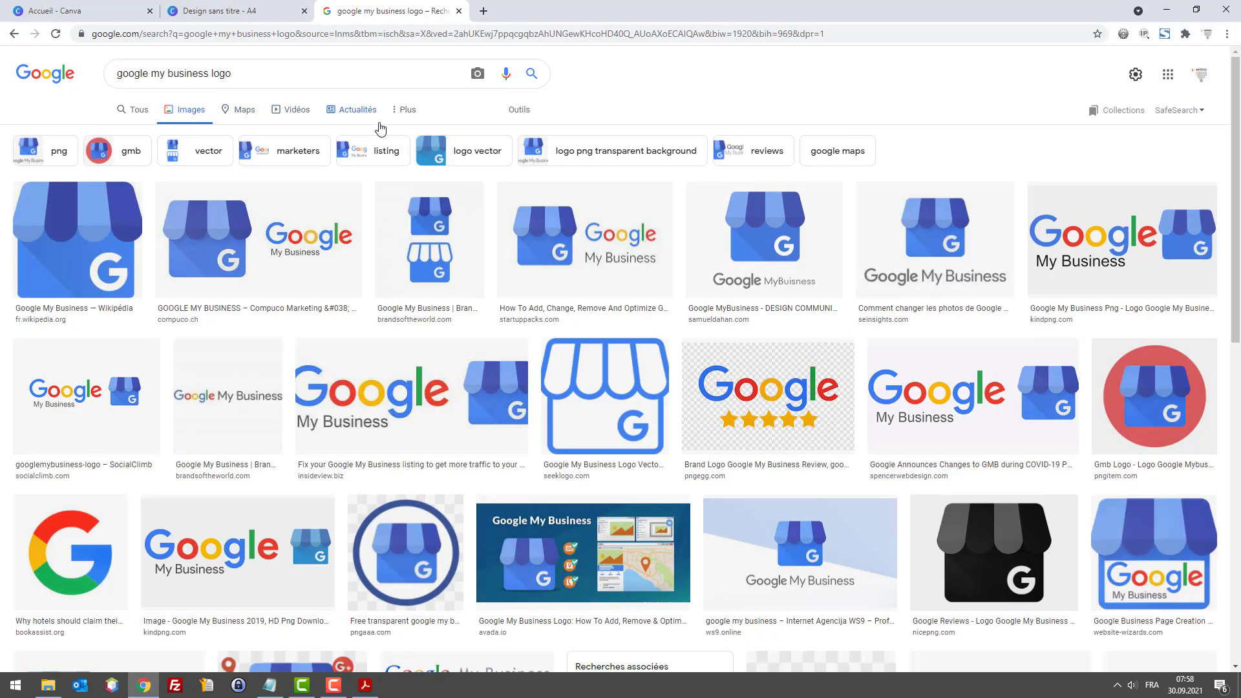
pyautogui.click(724, 392)
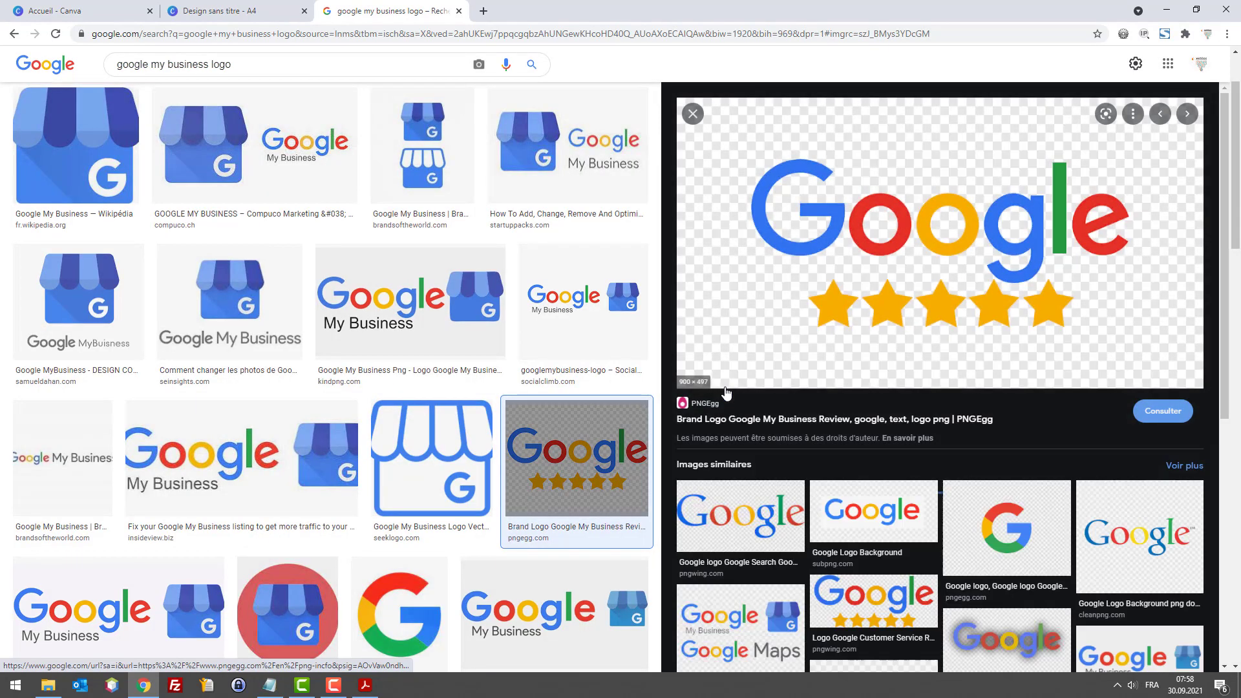
pyautogui.click(1176, 411)
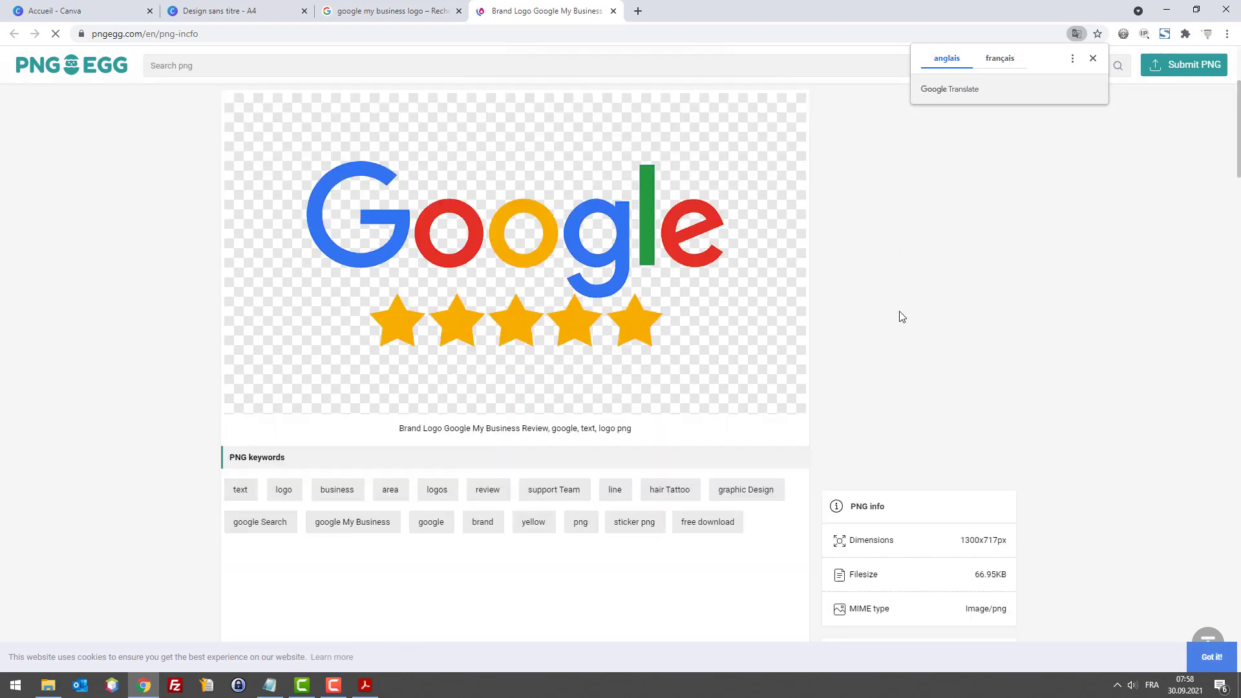
pyautogui.scroll(-3, 905, 323)
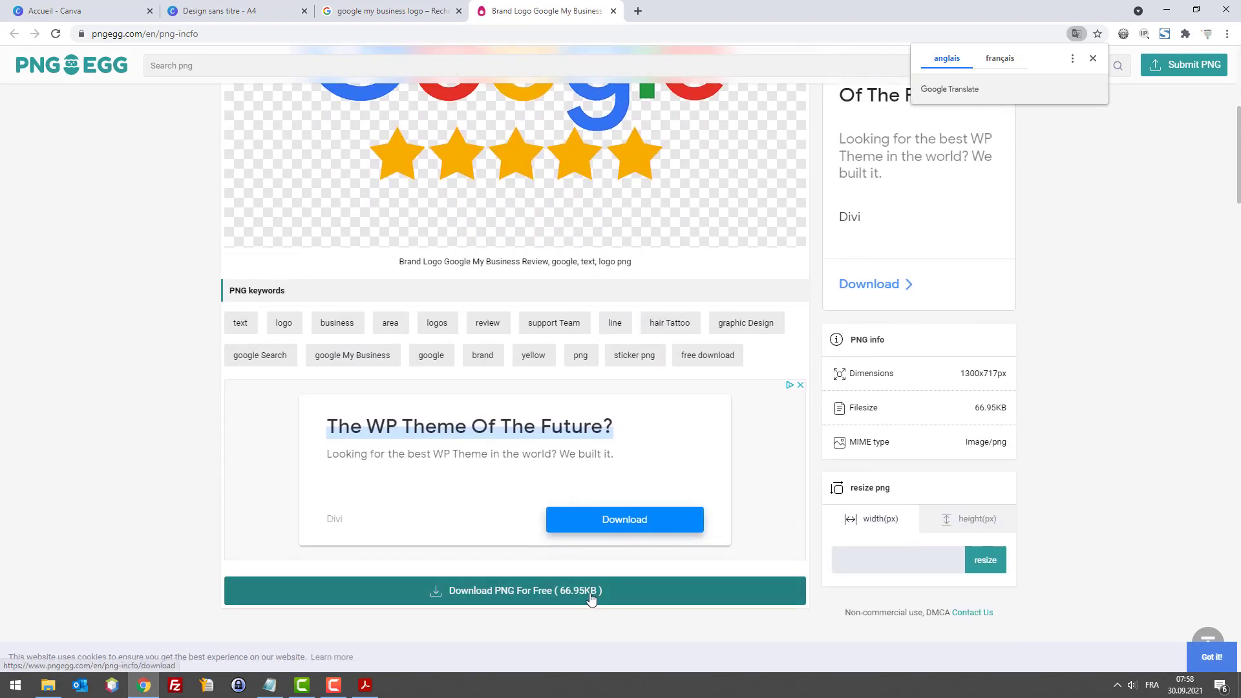
# Start the PNG download, close the ad and attempt the human verification challenge
pyautogui.click(590, 597)
pyautogui.click(700, 442)
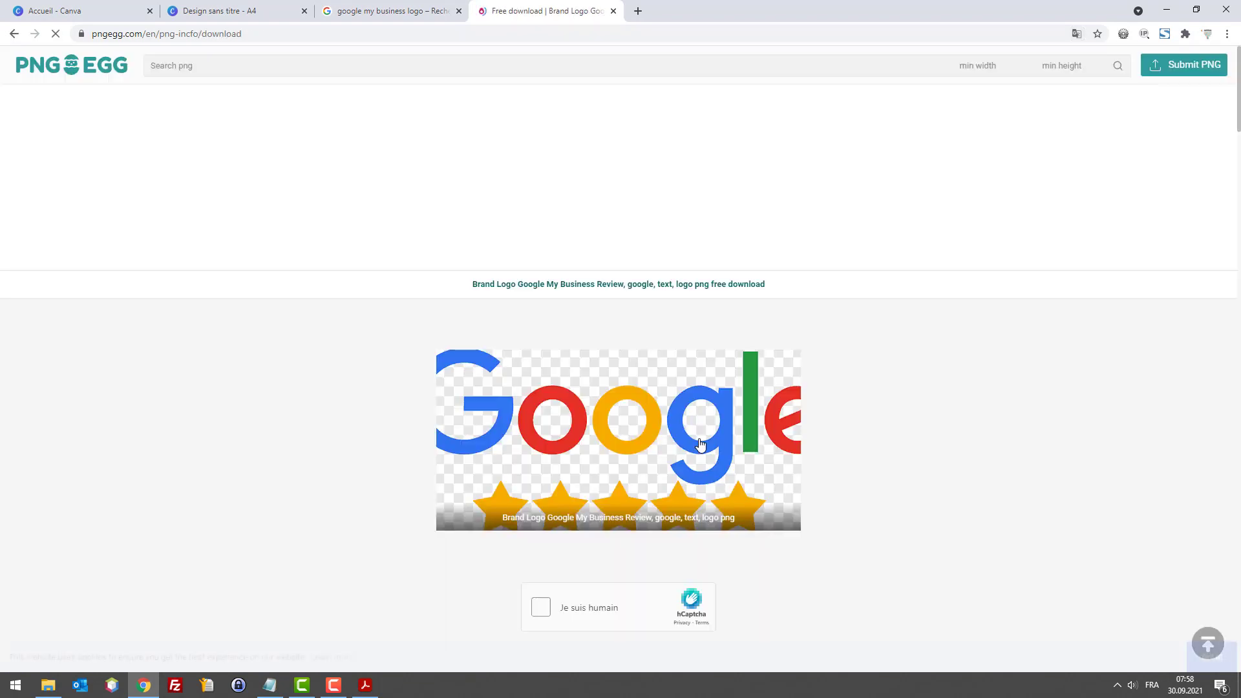
pyautogui.click(540, 607)
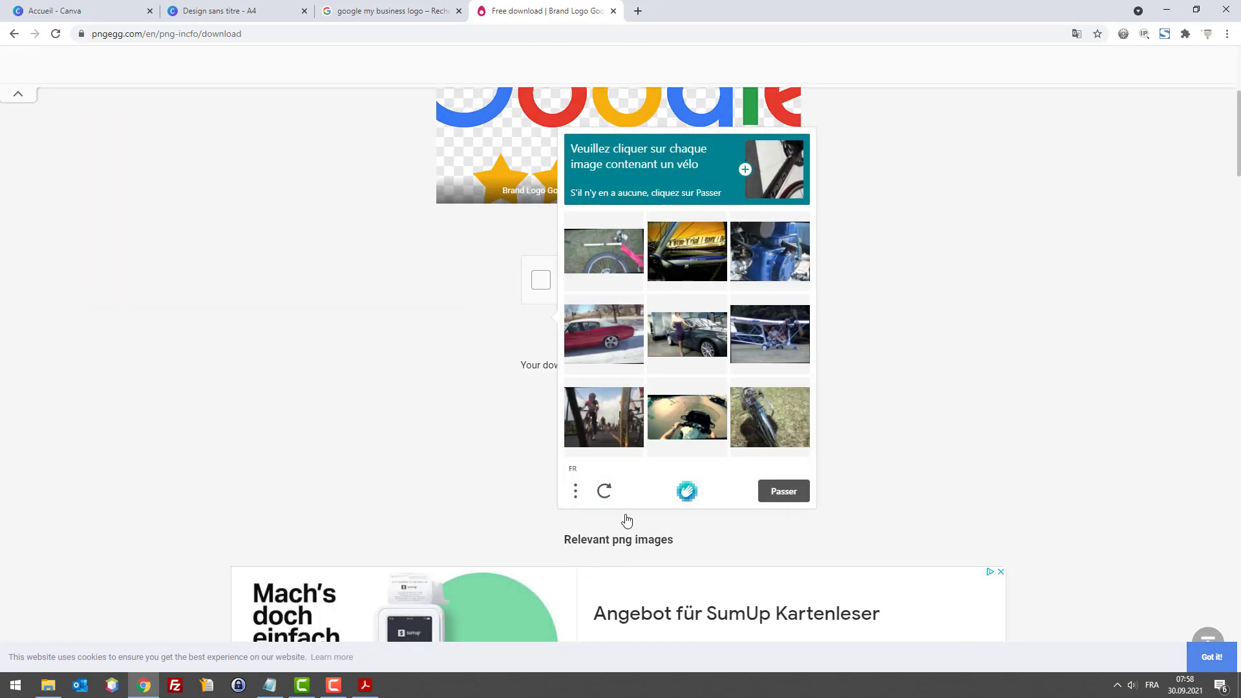
pyautogui.click(588, 254)
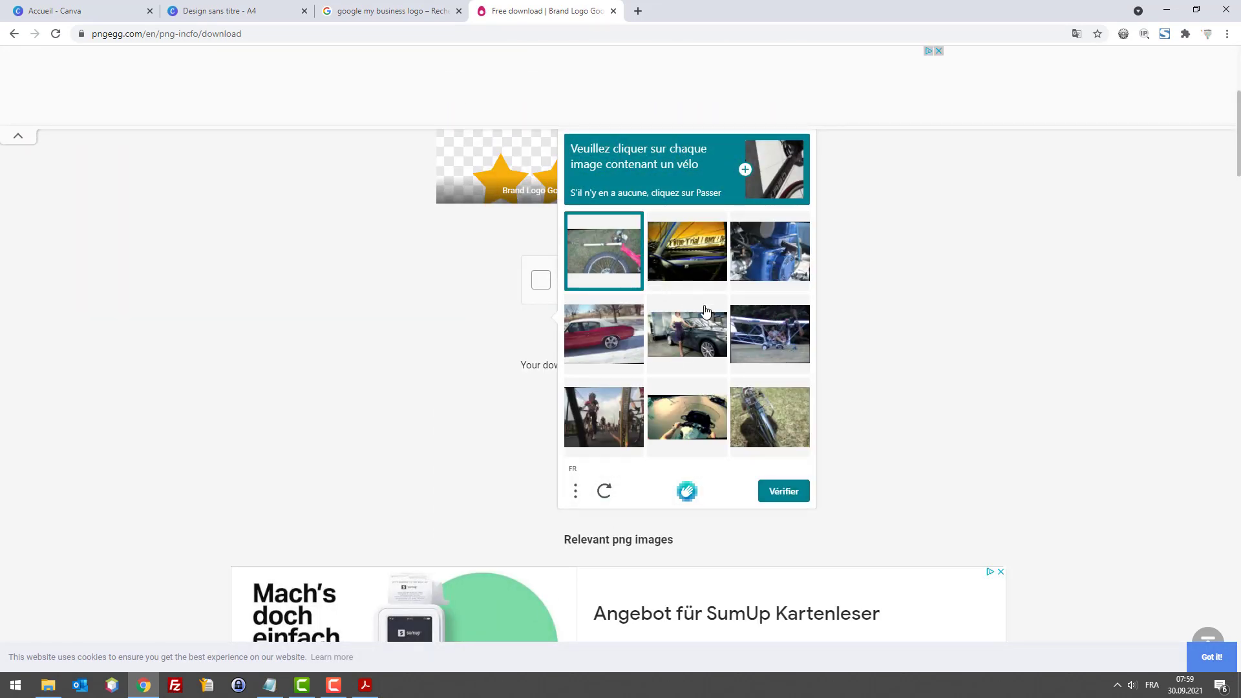
pyautogui.click(542, 281)
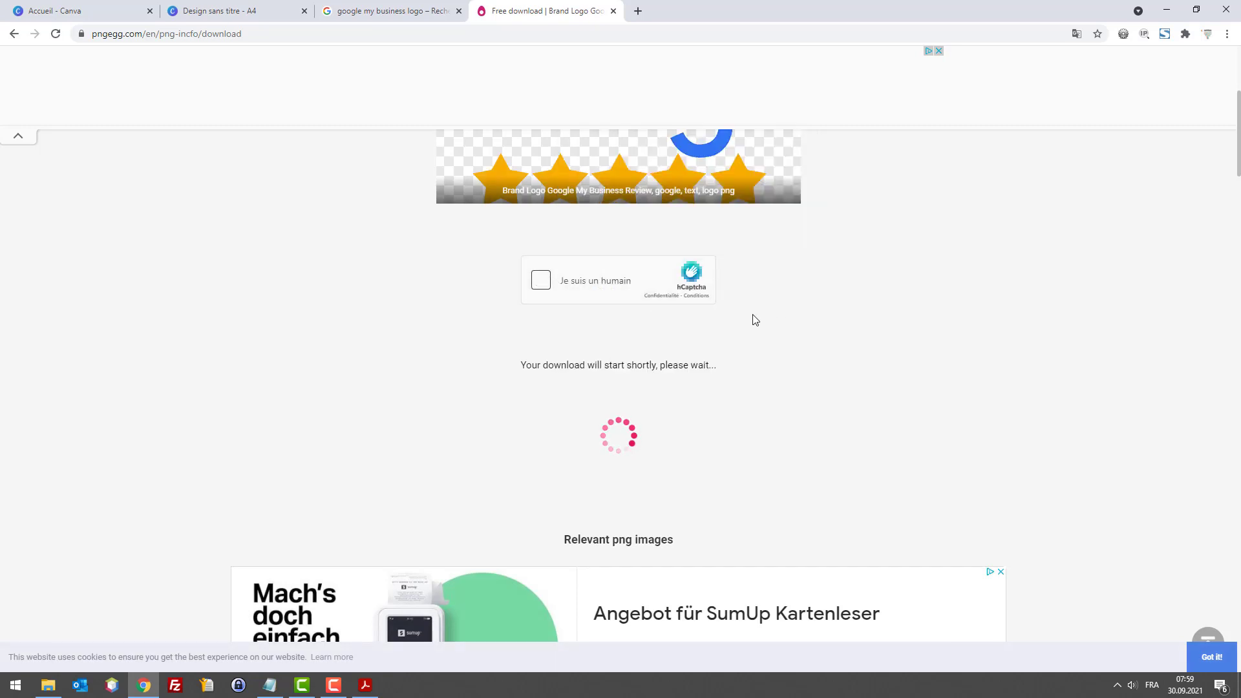
pyautogui.scroll(4, 559, 404)
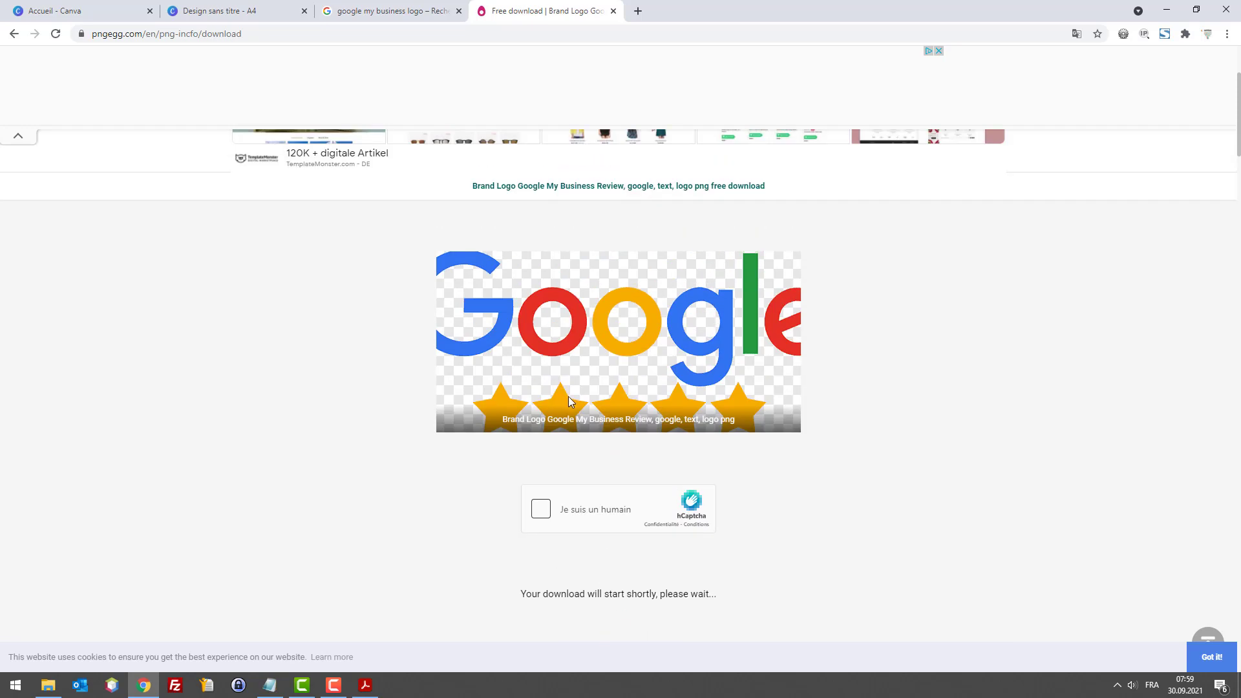
pyautogui.scroll(-2, 569, 396)
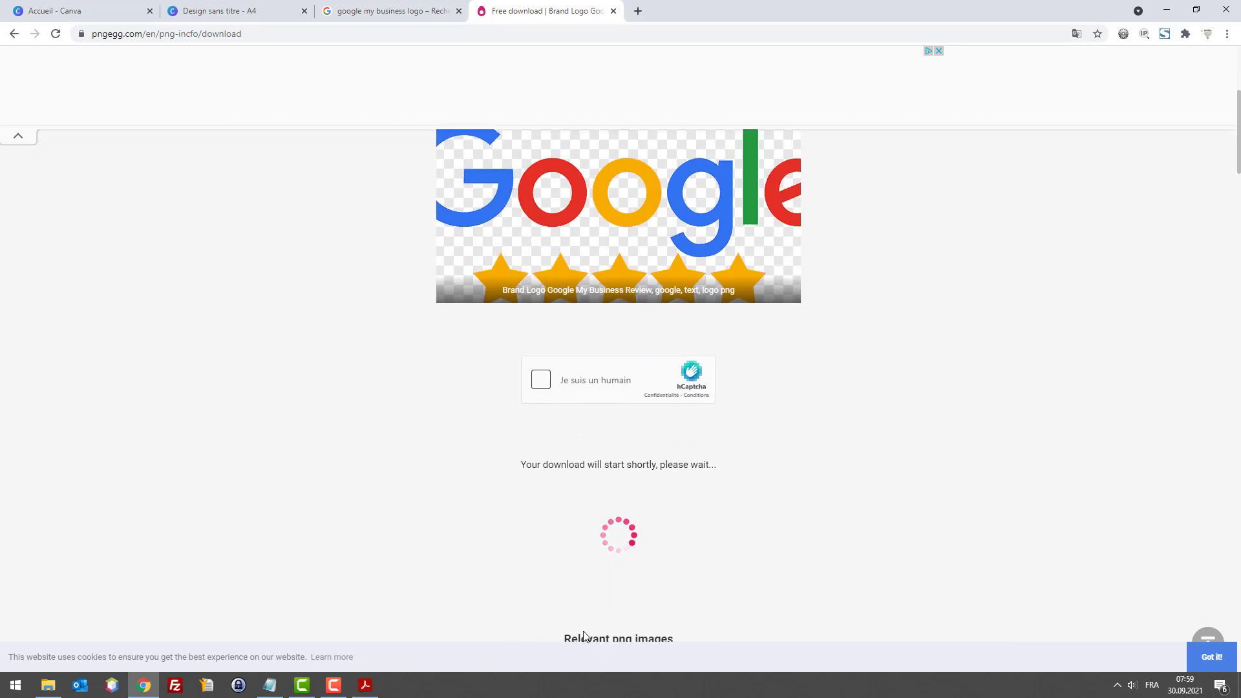
pyautogui.scroll(-6, 583, 636)
pyautogui.scroll(5, 587, 390)
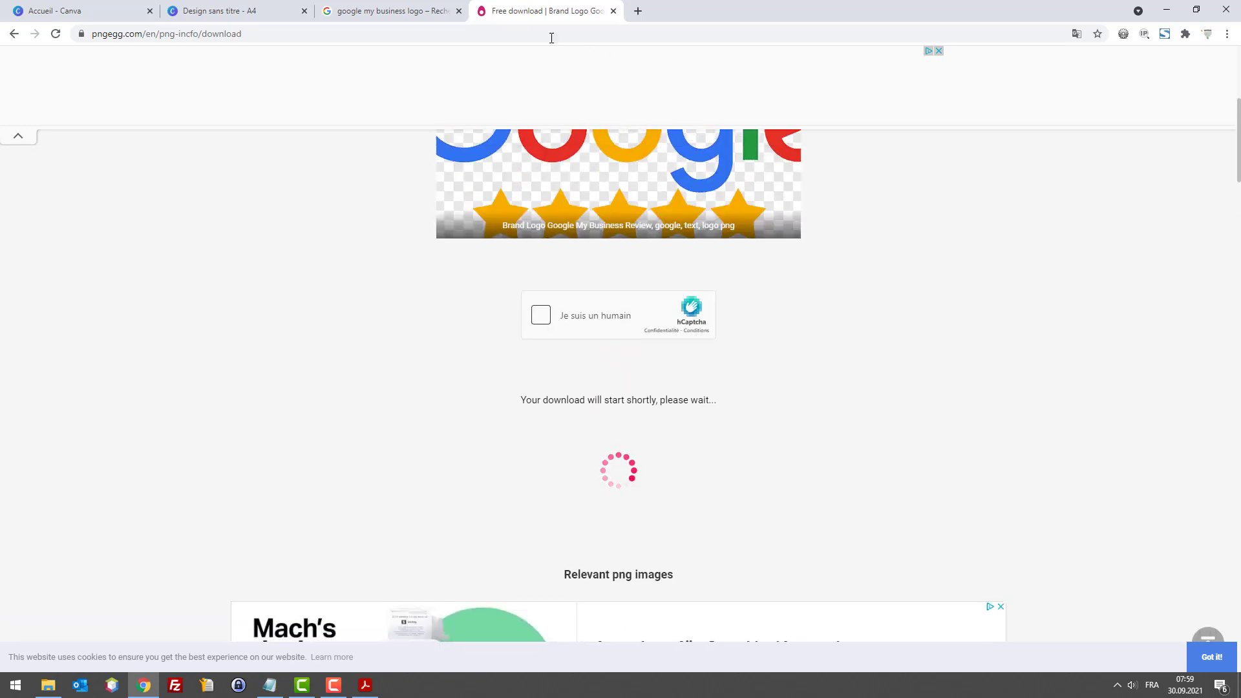
pyautogui.click(551, 36)
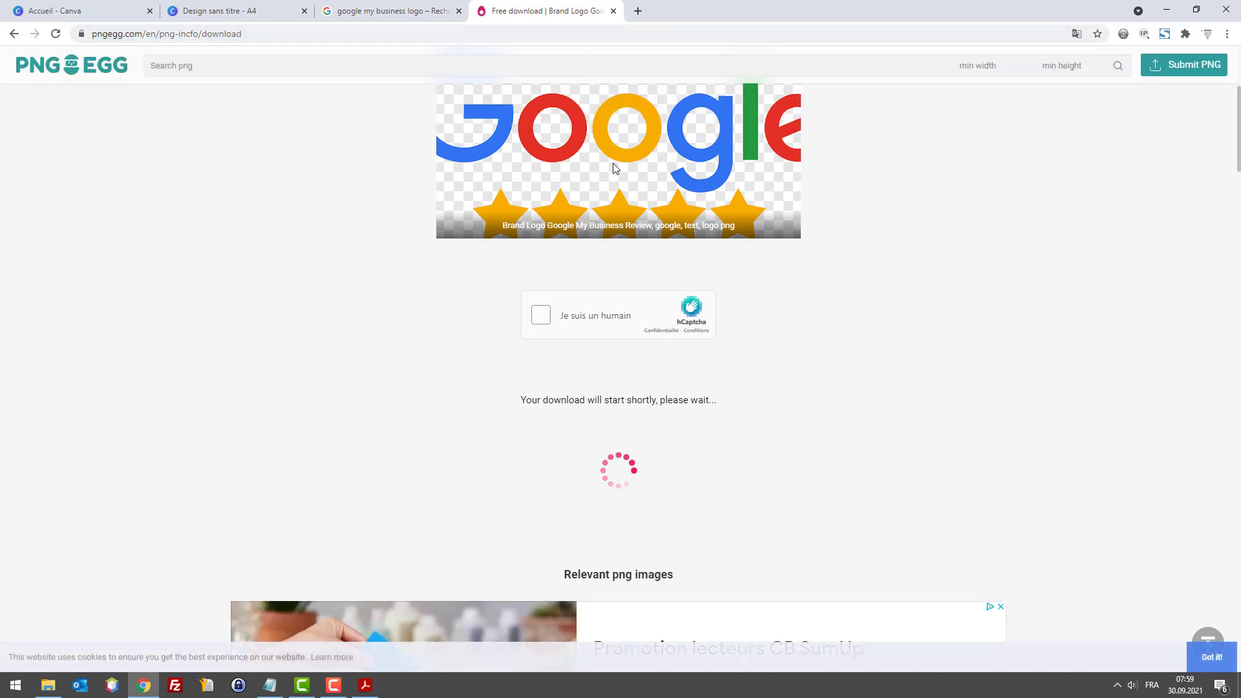
# Pass the vehicle-image verification and save the logo as pngegg.png
pyautogui.click(535, 321)
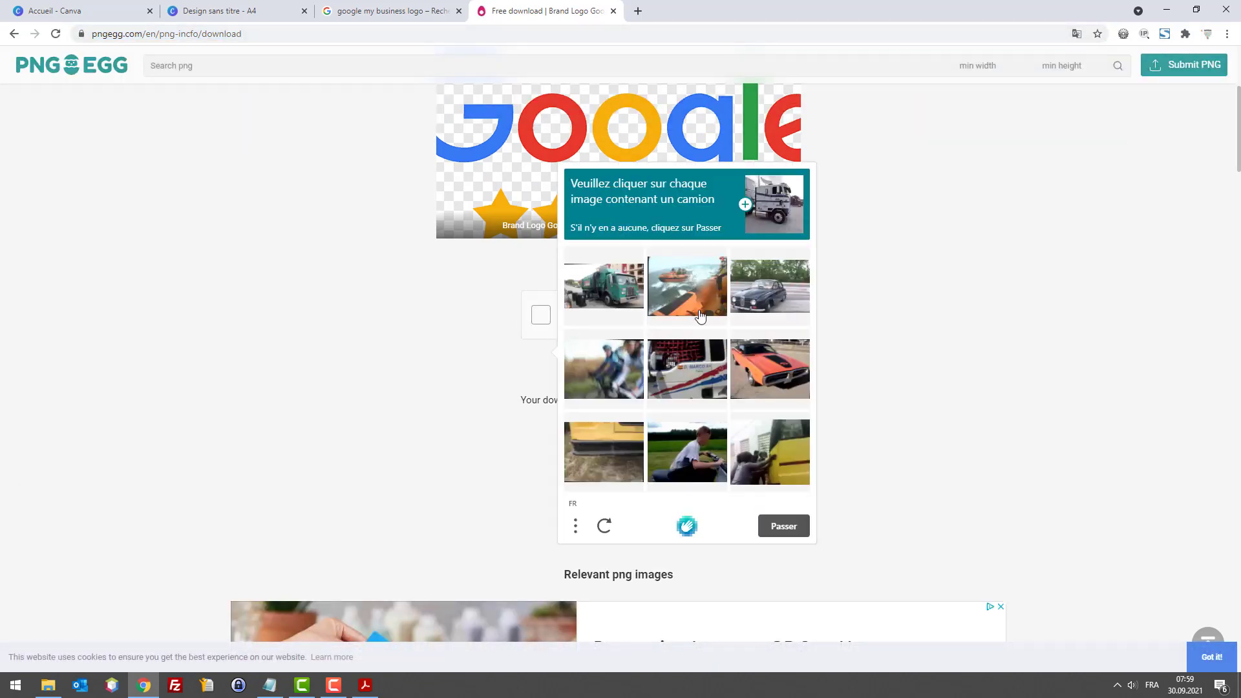
pyautogui.click(613, 288)
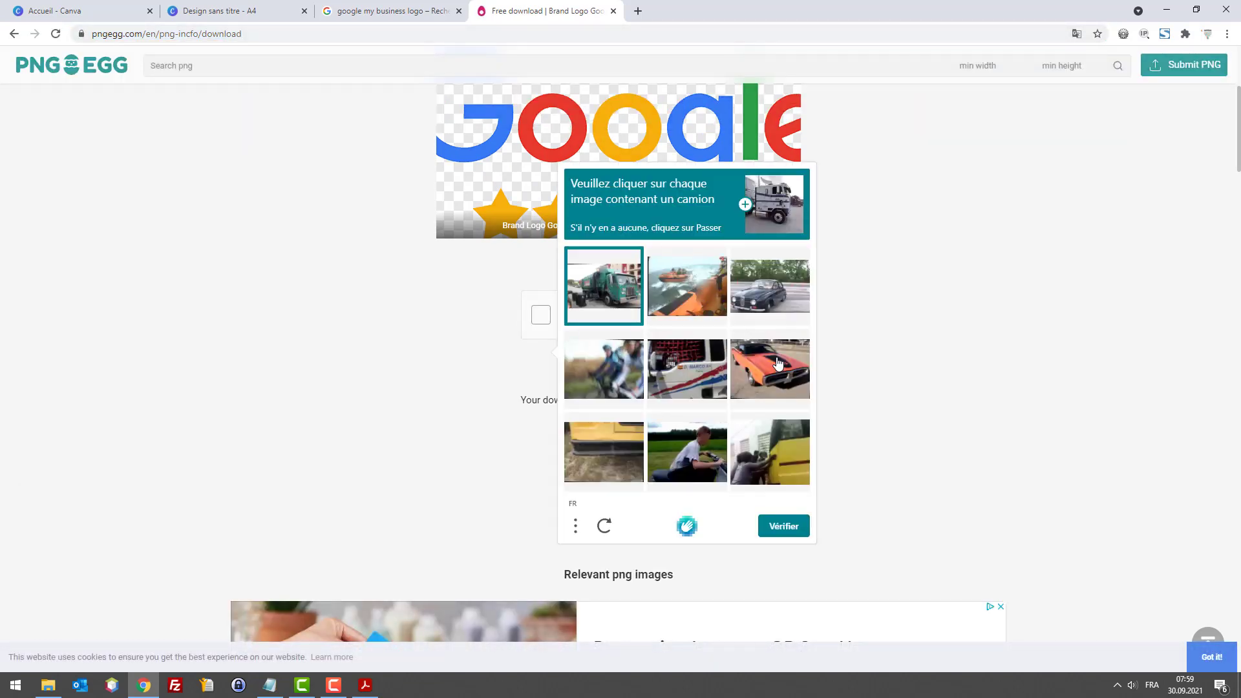
pyautogui.click(692, 373)
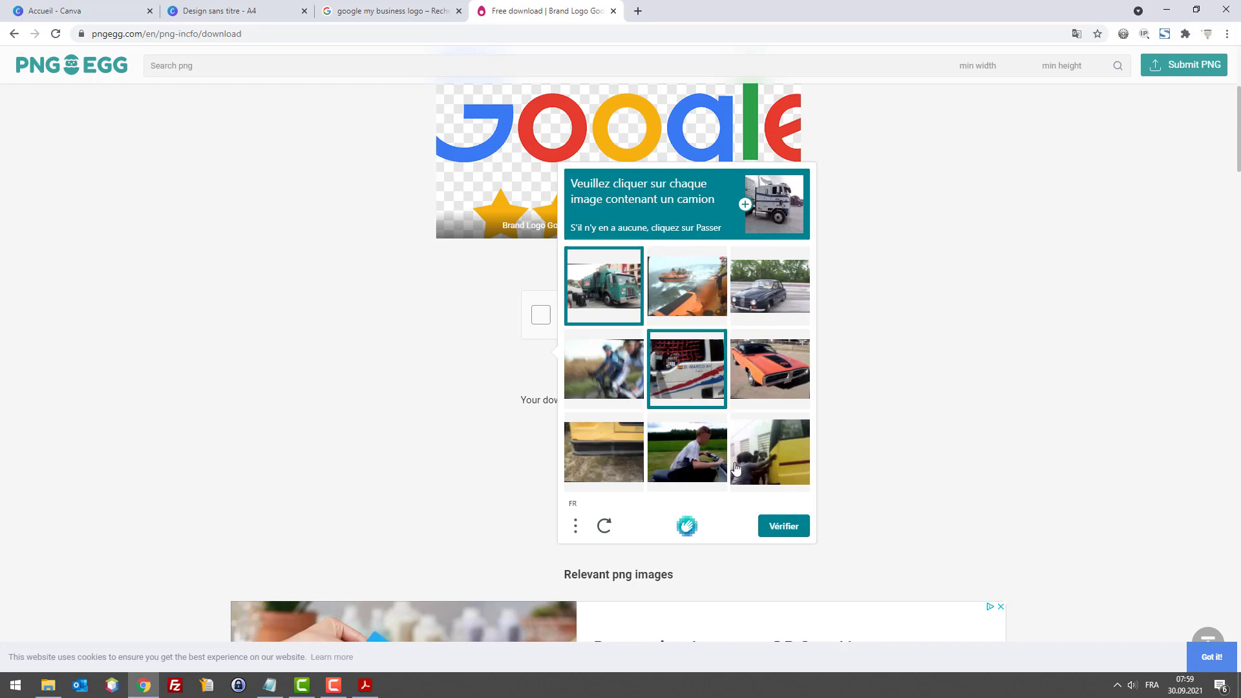
pyautogui.click(790, 458)
pyautogui.click(602, 444)
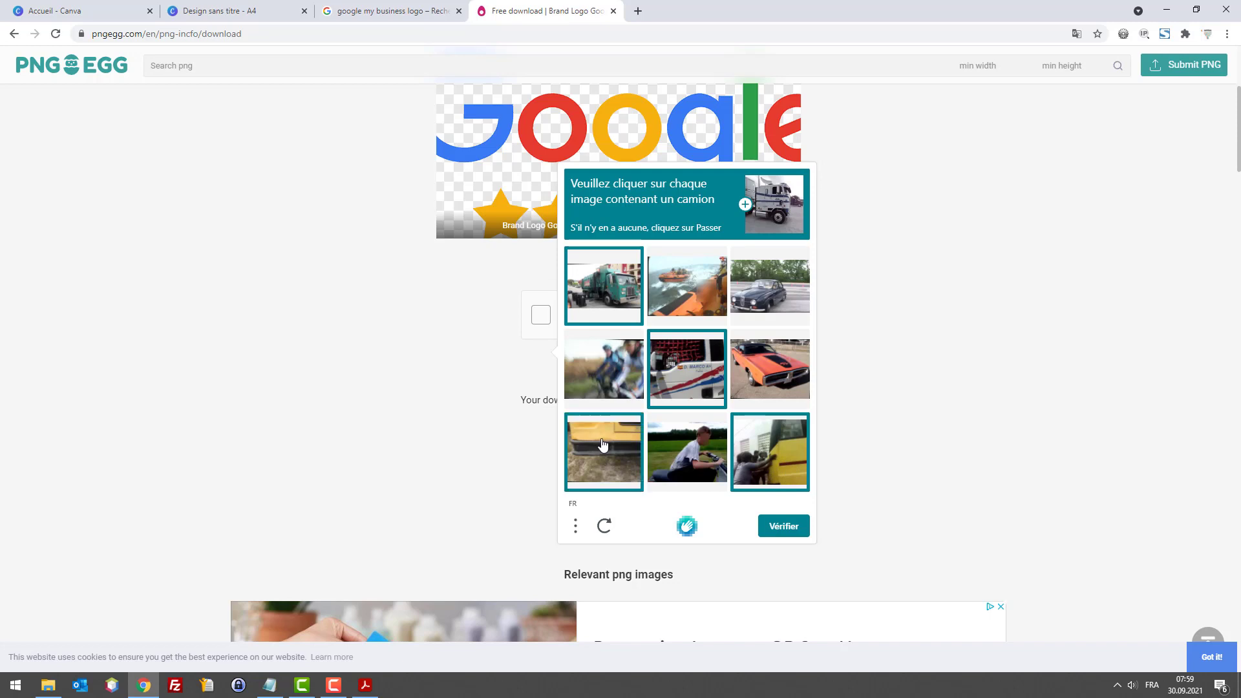
pyautogui.click(790, 532)
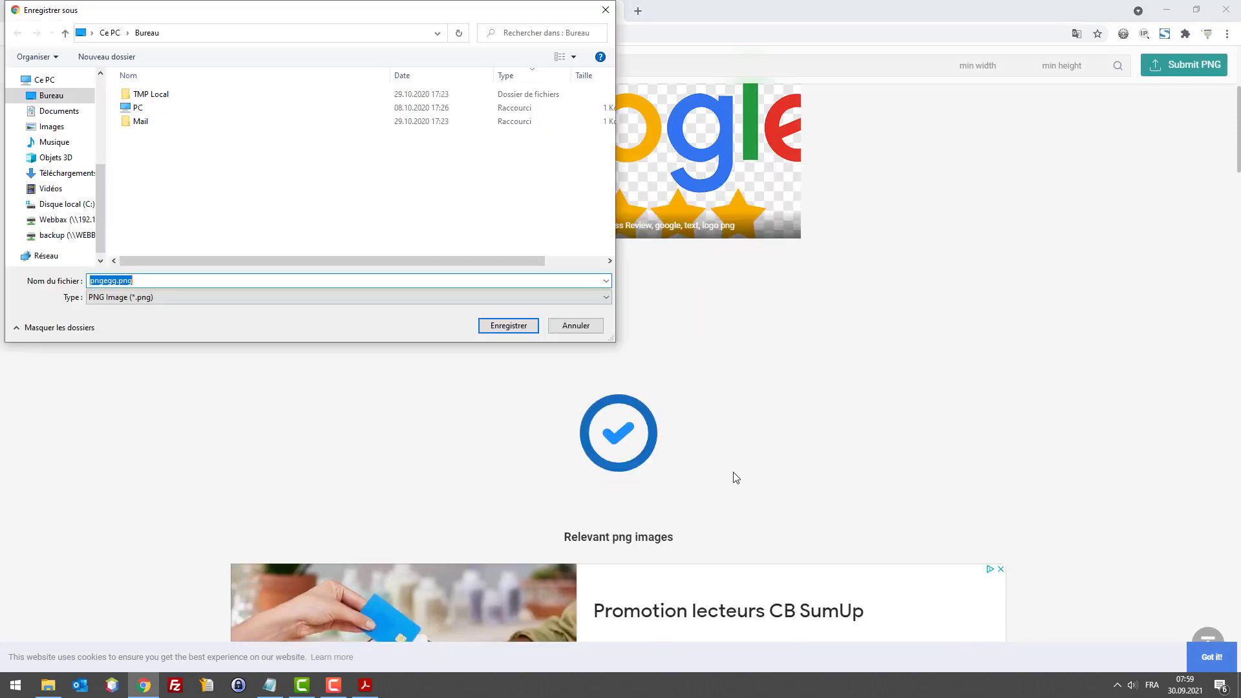
pyautogui.click(508, 325)
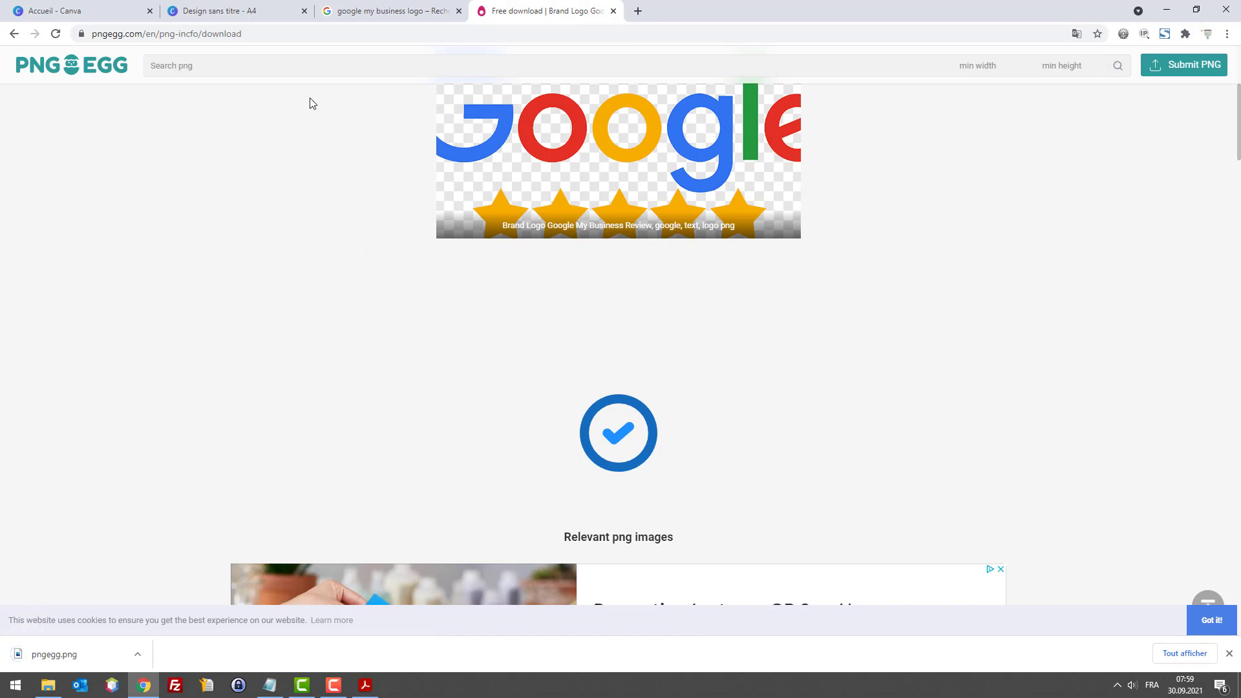
# Drag pngegg.png from the desktop onto the page and move the logo to the top centre
pyautogui.moveTo(770, 9); pyautogui.dragTo(760, 33)
pyautogui.click(621, 35)
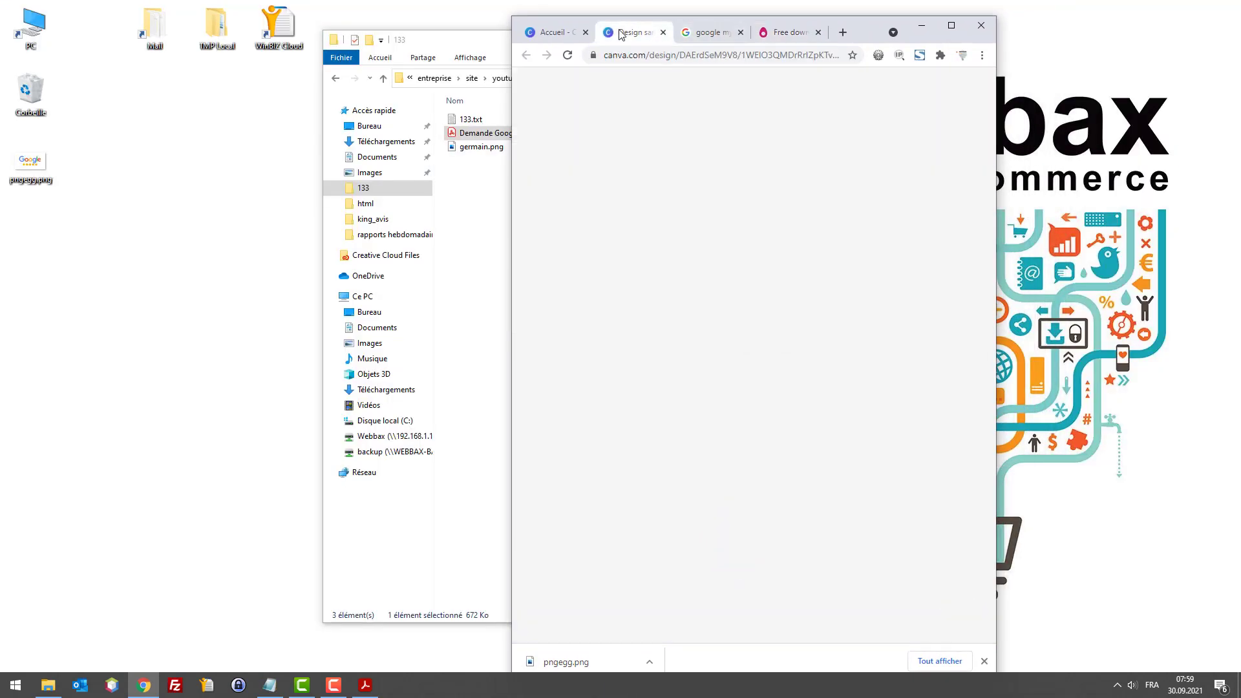
pyautogui.moveTo(511, 184); pyautogui.dragTo(156, 181)
pyautogui.moveTo(40, 166); pyautogui.dragTo(688, 301)
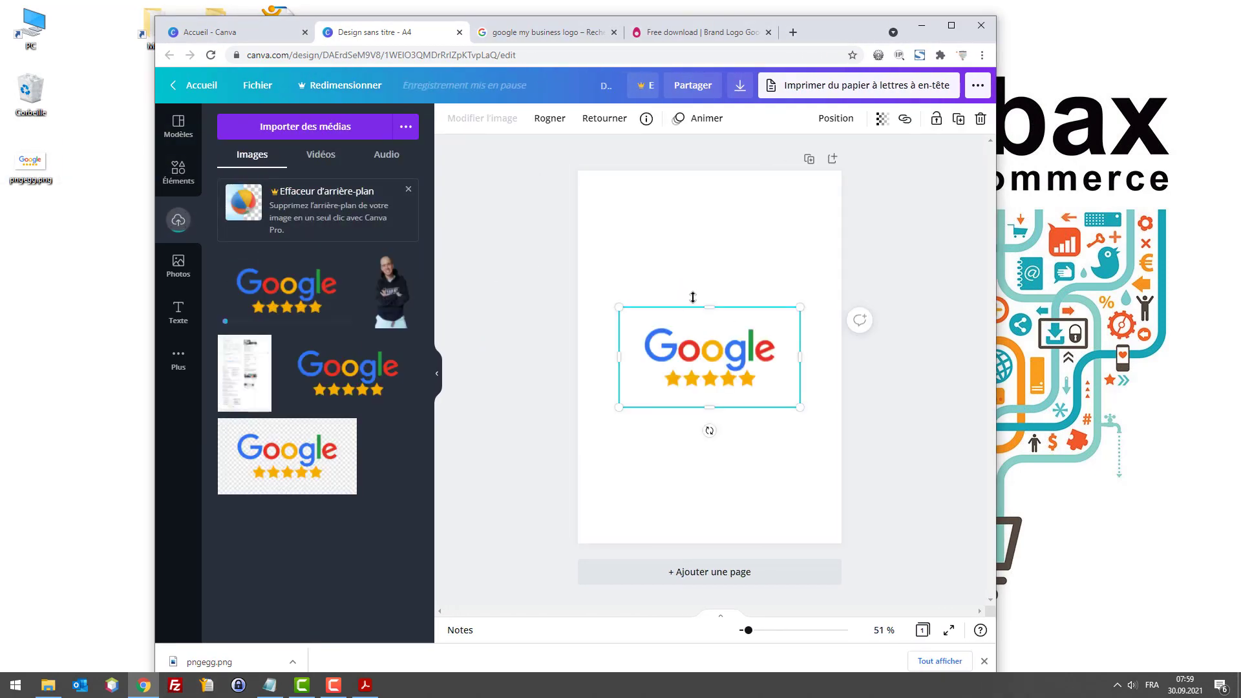
pyautogui.moveTo(715, 355); pyautogui.dragTo(720, 242)
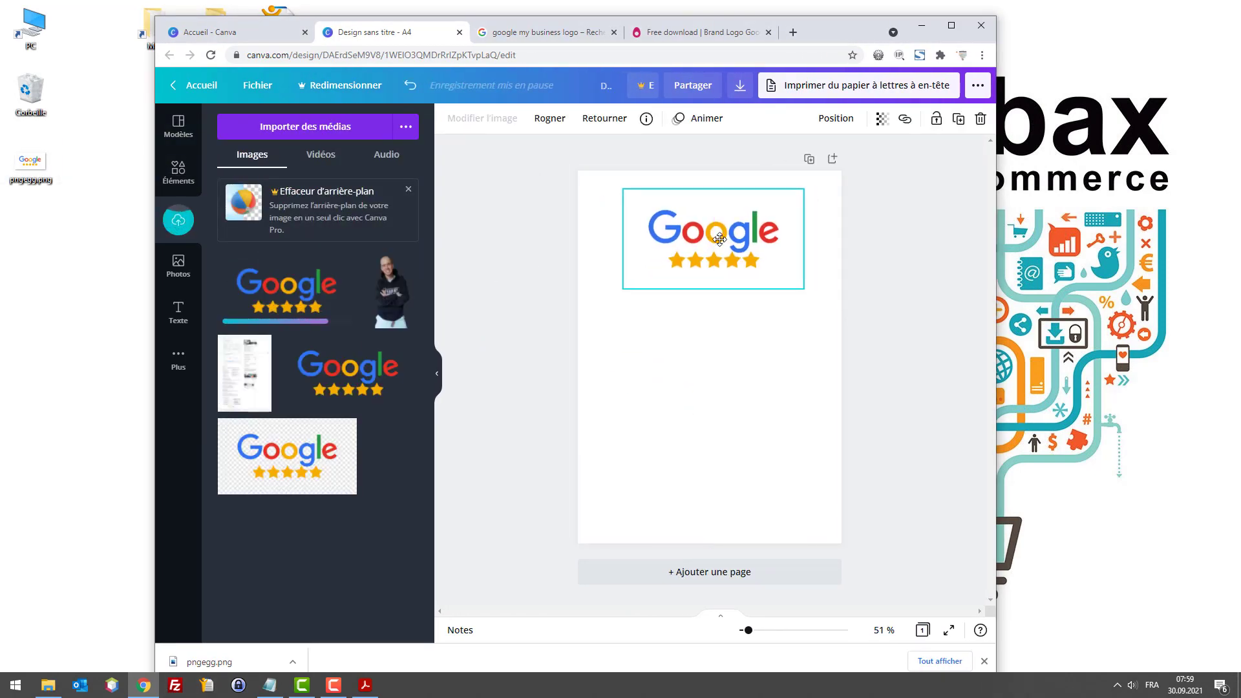
pyautogui.click(884, 258)
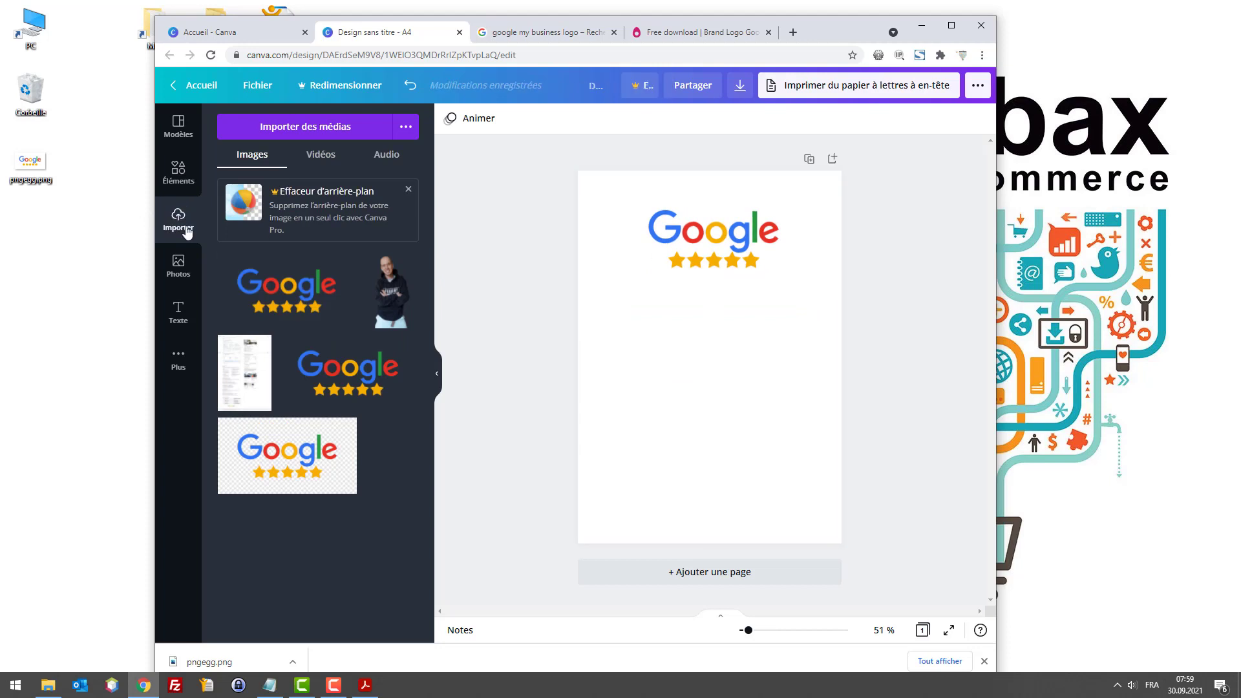
# Preview the portrait photo germain.png from the project folder, then close the viewer
pyautogui.click(48, 684)
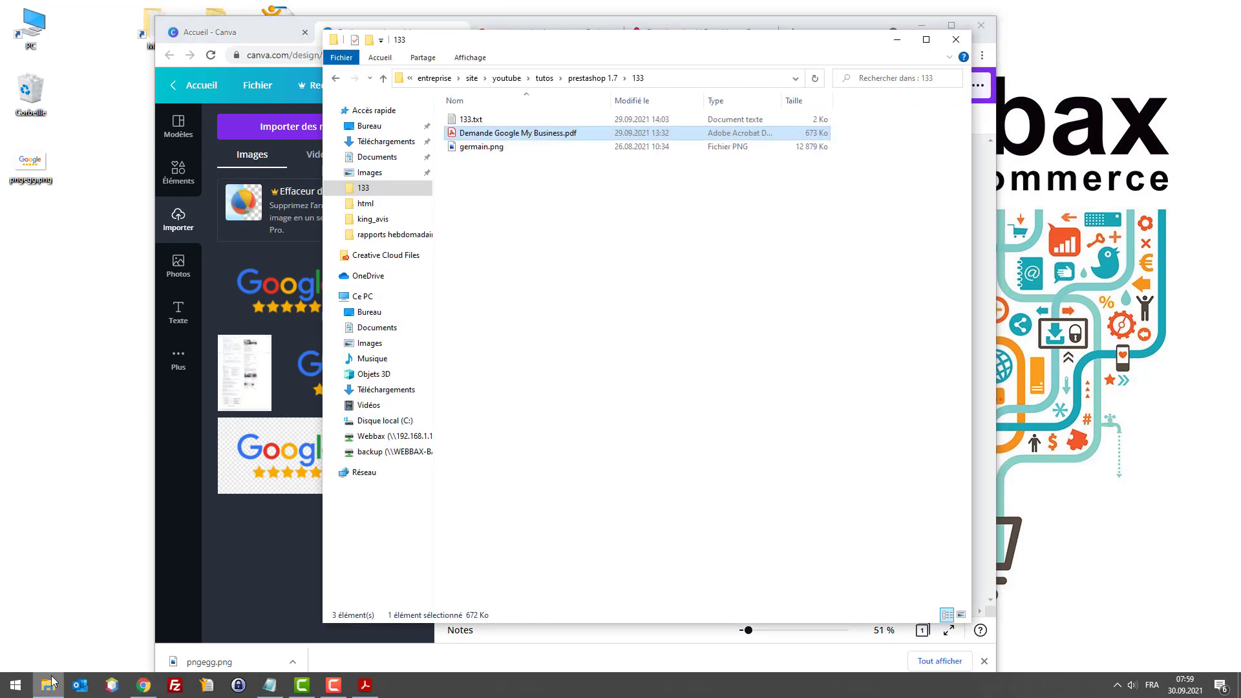
pyautogui.moveTo(569, 43); pyautogui.dragTo(329, 152)
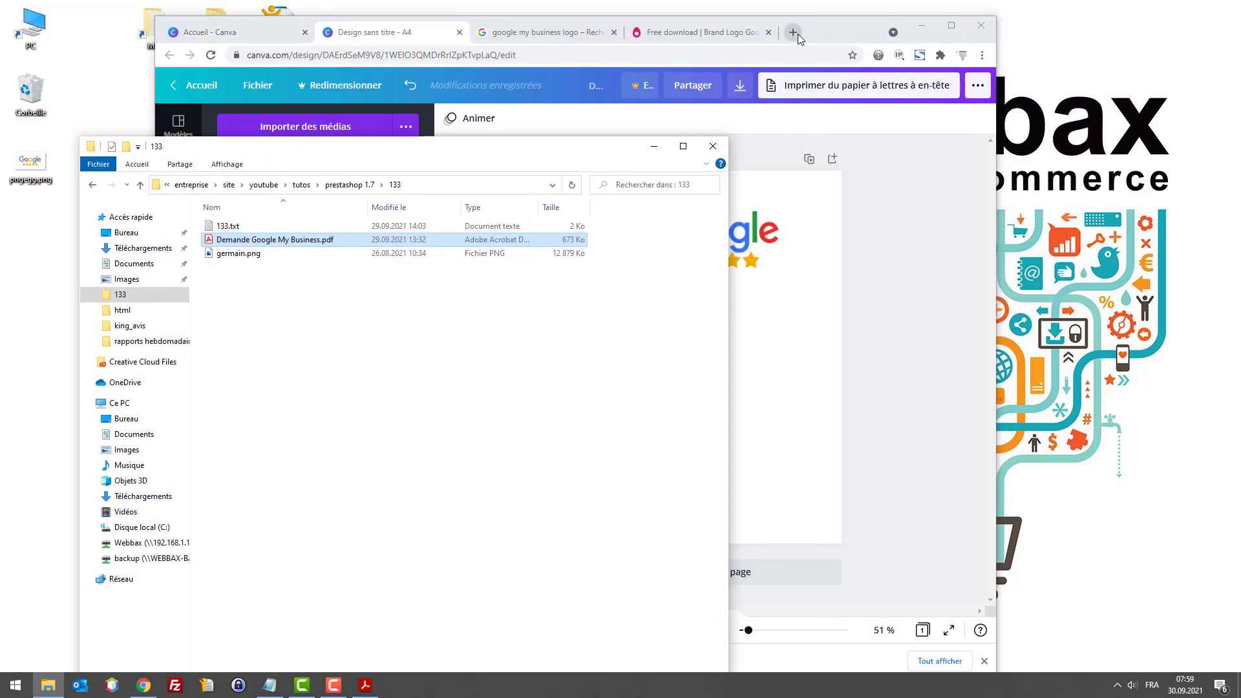
pyautogui.doubleClick(256, 254)
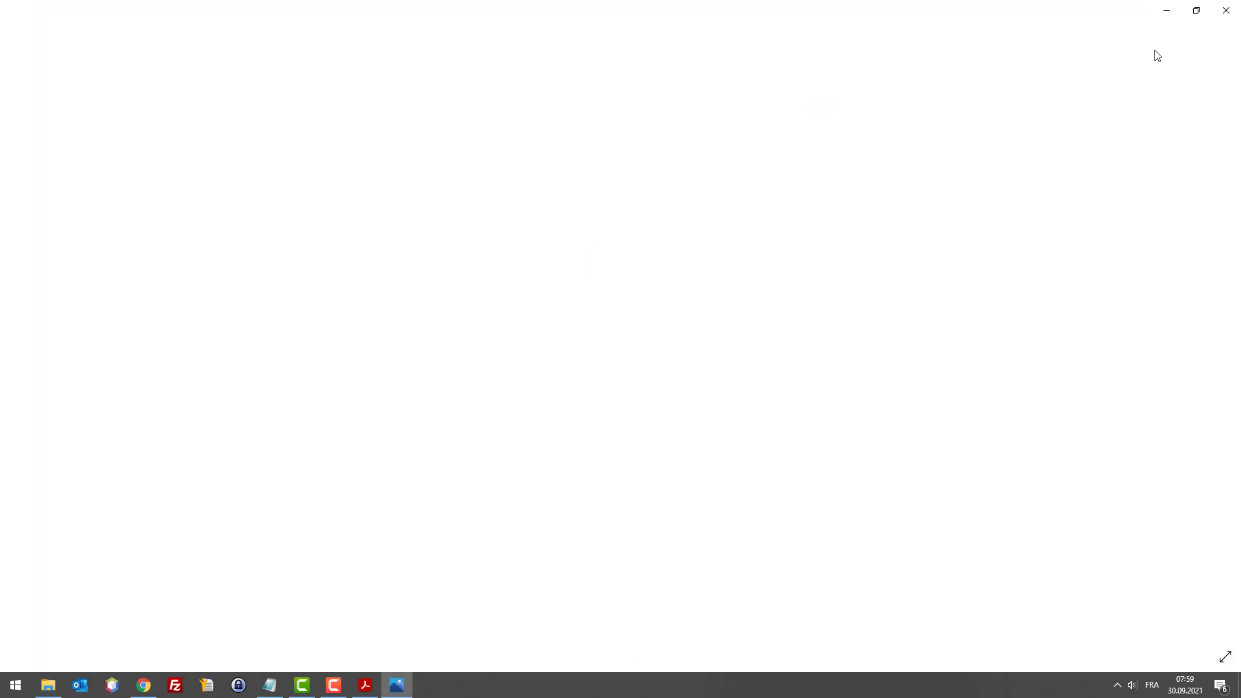
pyautogui.click(1203, 9)
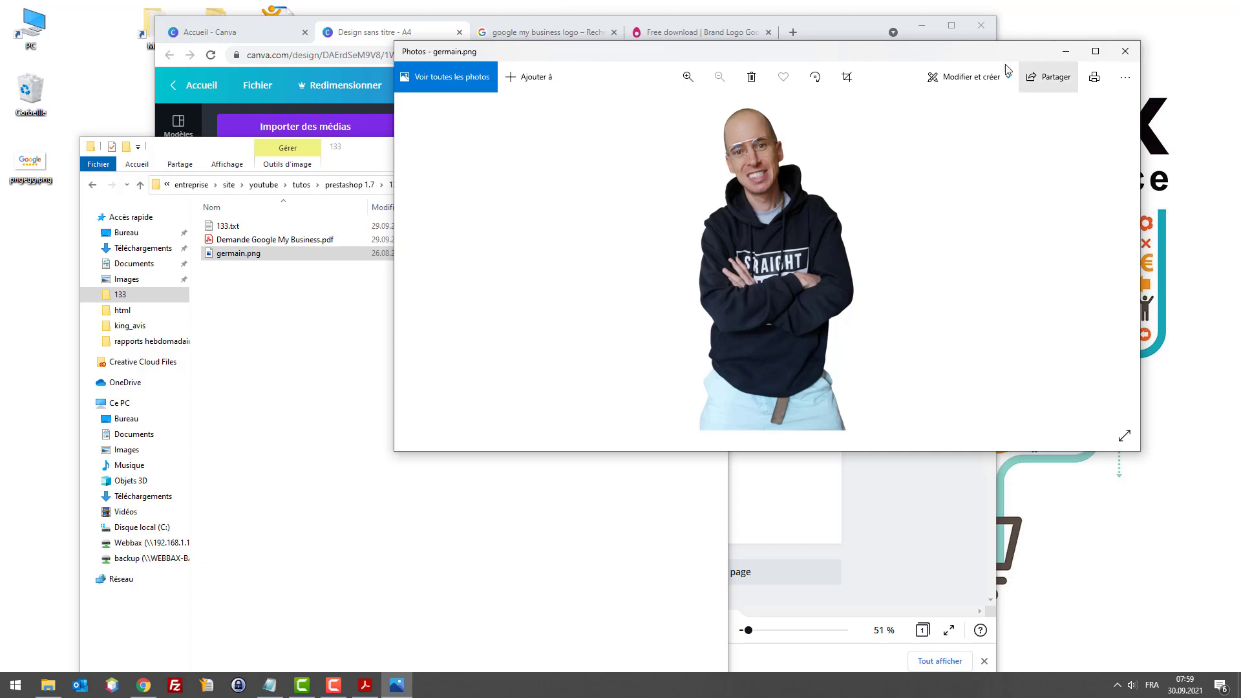
pyautogui.moveTo(1008, 51); pyautogui.dragTo(669, 257)
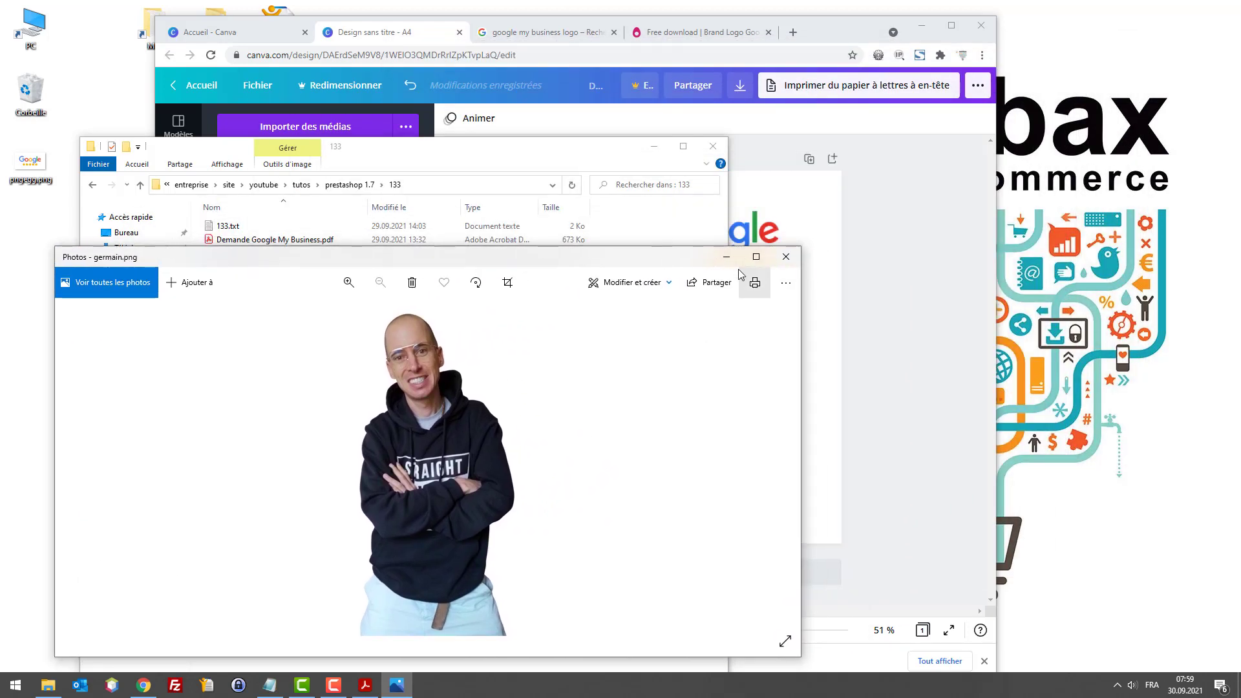
pyautogui.click(790, 259)
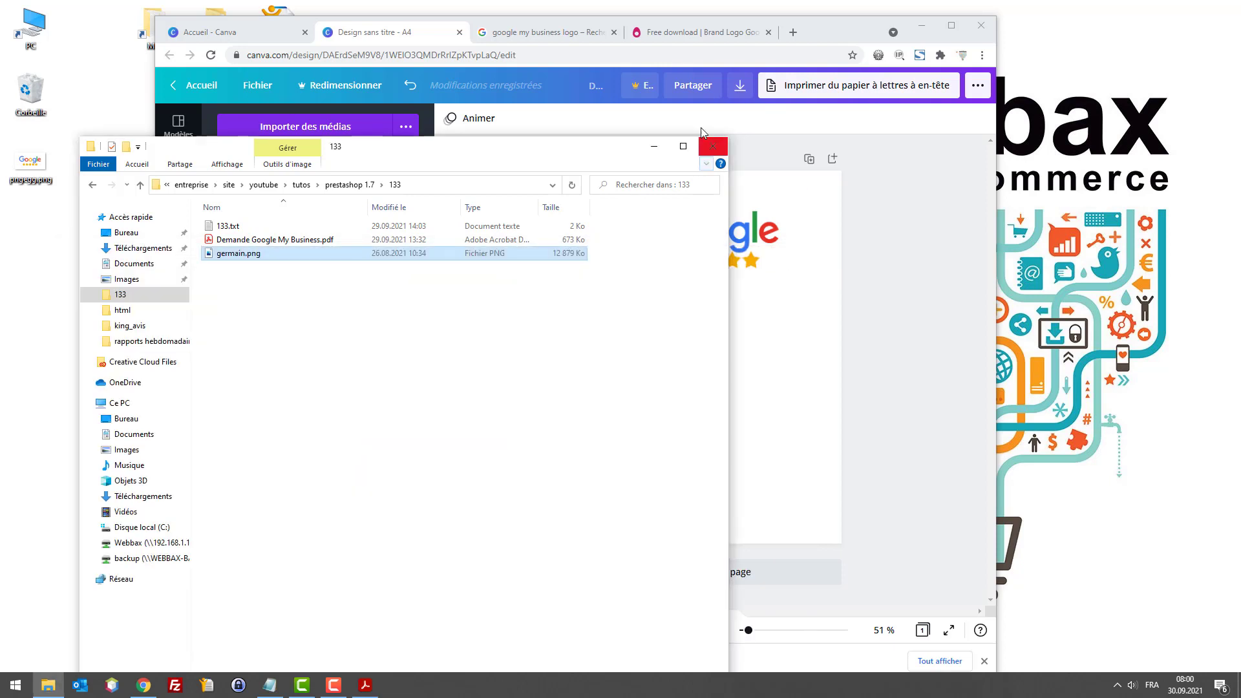
# Load the remove.bg site in a new browser tab
pyautogui.click(798, 35)
pyautogui.write('remov')
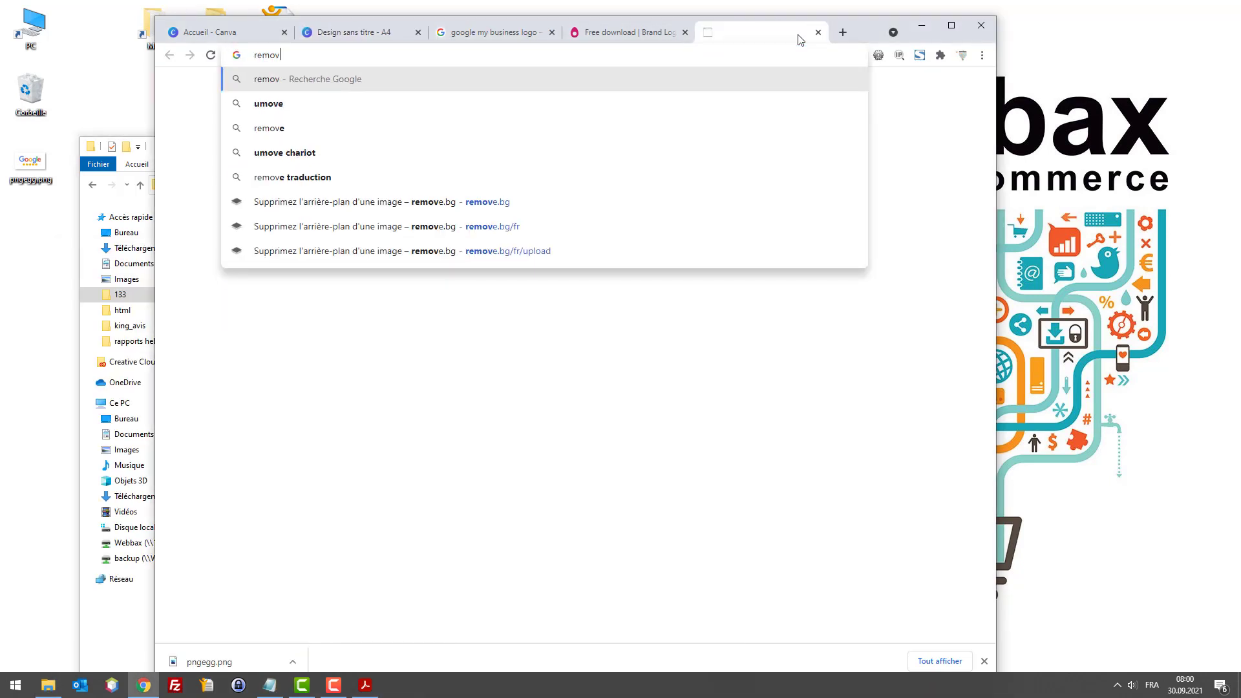
pyautogui.press('Down')
pyautogui.press('Down')
pyautogui.press('Down')
pyautogui.press('Down')
pyautogui.press('Down')
pyautogui.press('Return')
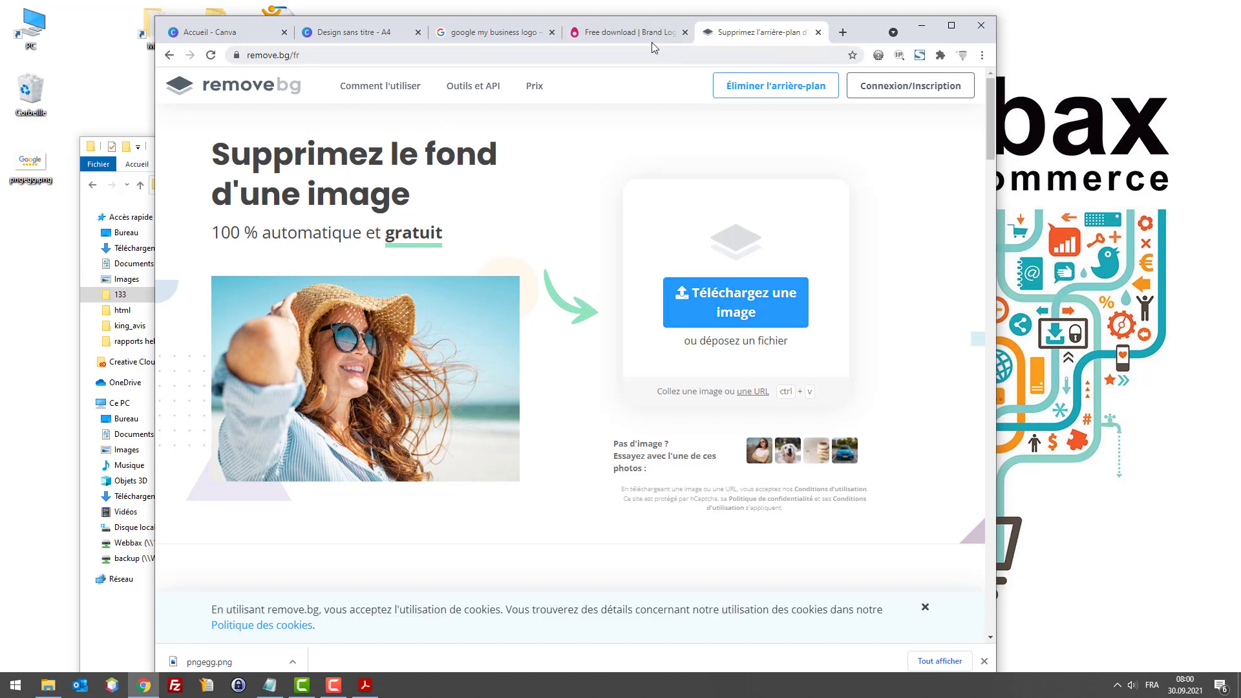
# Arrange the 133 folder beside Canva and drop germain.png onto the A4 page
pyautogui.click(346, 34)
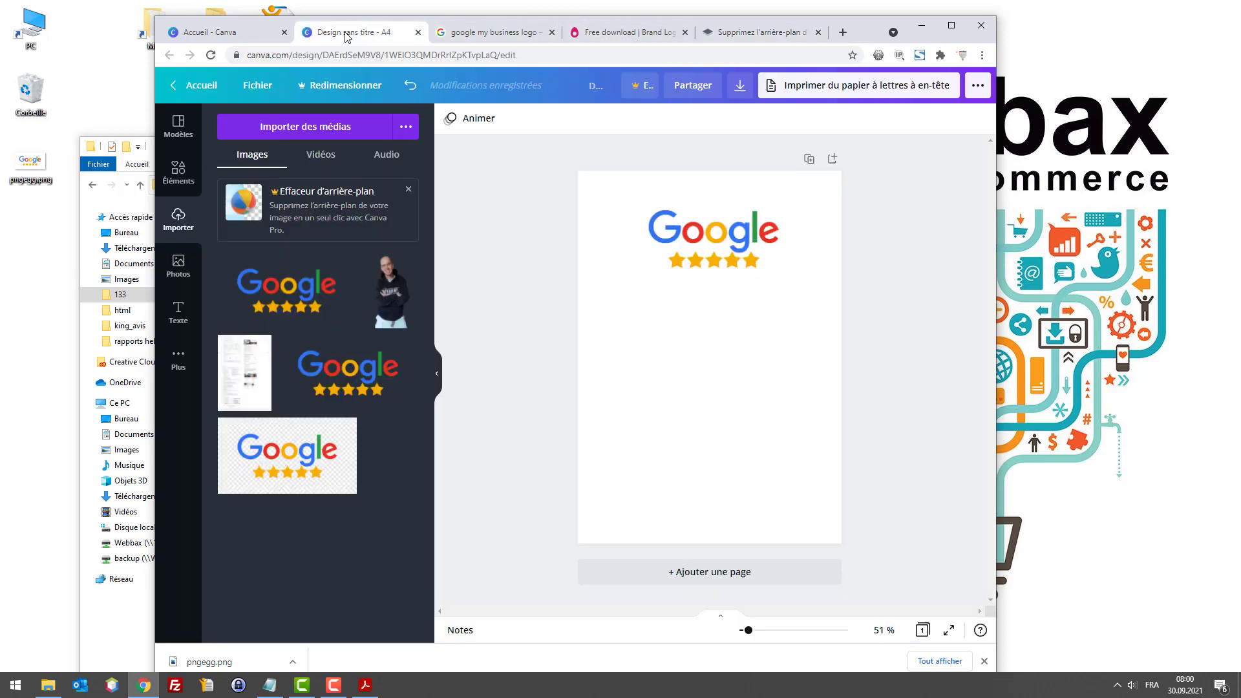
pyautogui.click(150, 153)
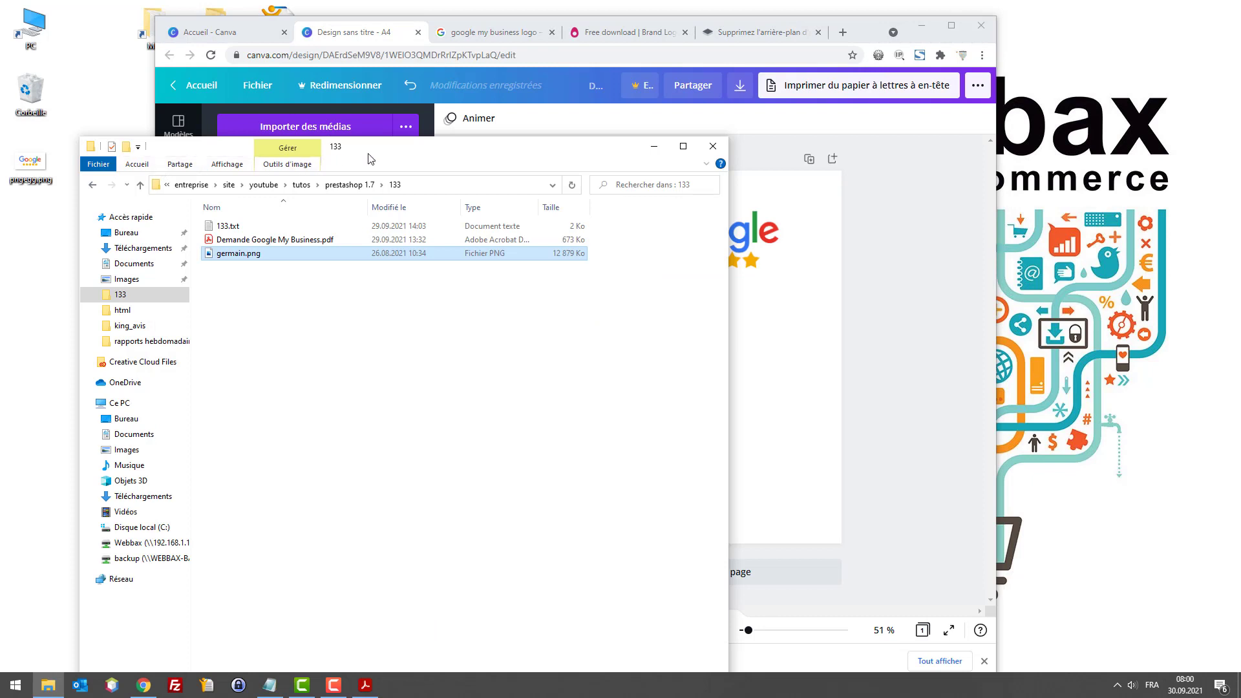
pyautogui.moveTo(370, 159); pyautogui.dragTo(332, 155)
pyautogui.click(873, 33)
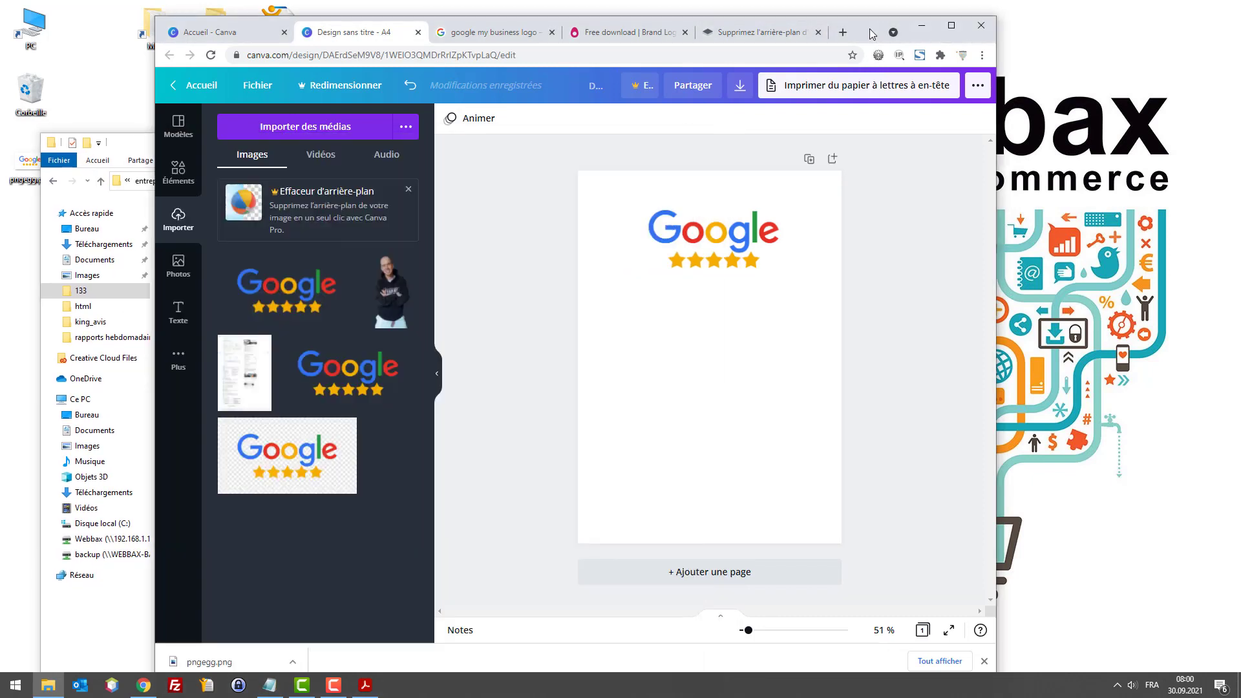
pyautogui.moveTo(872, 34); pyautogui.dragTo(949, 32)
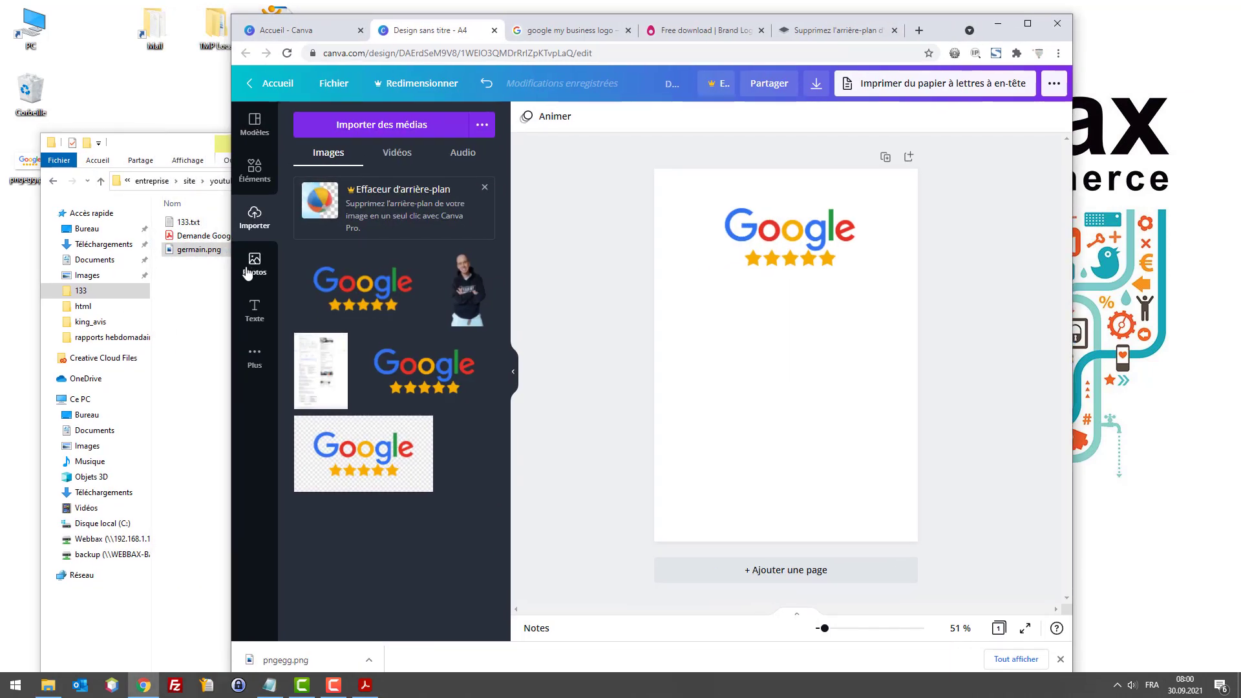
pyautogui.click(190, 264)
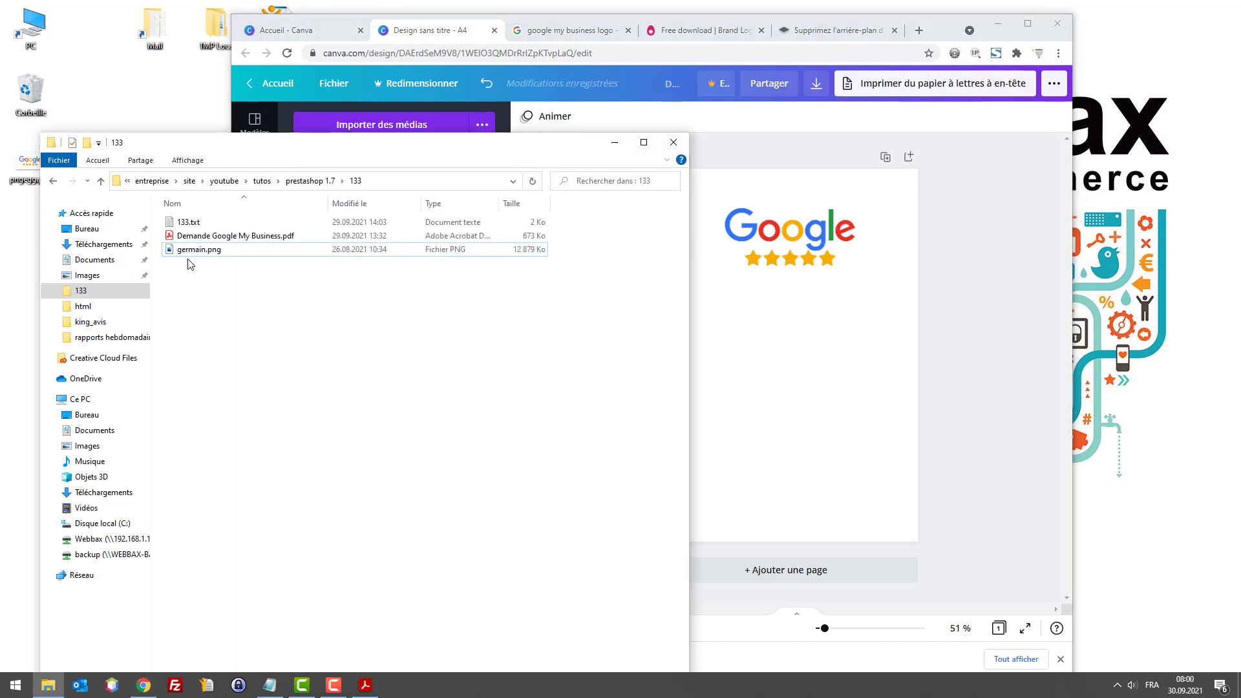
pyautogui.moveTo(197, 249); pyautogui.dragTo(797, 352)
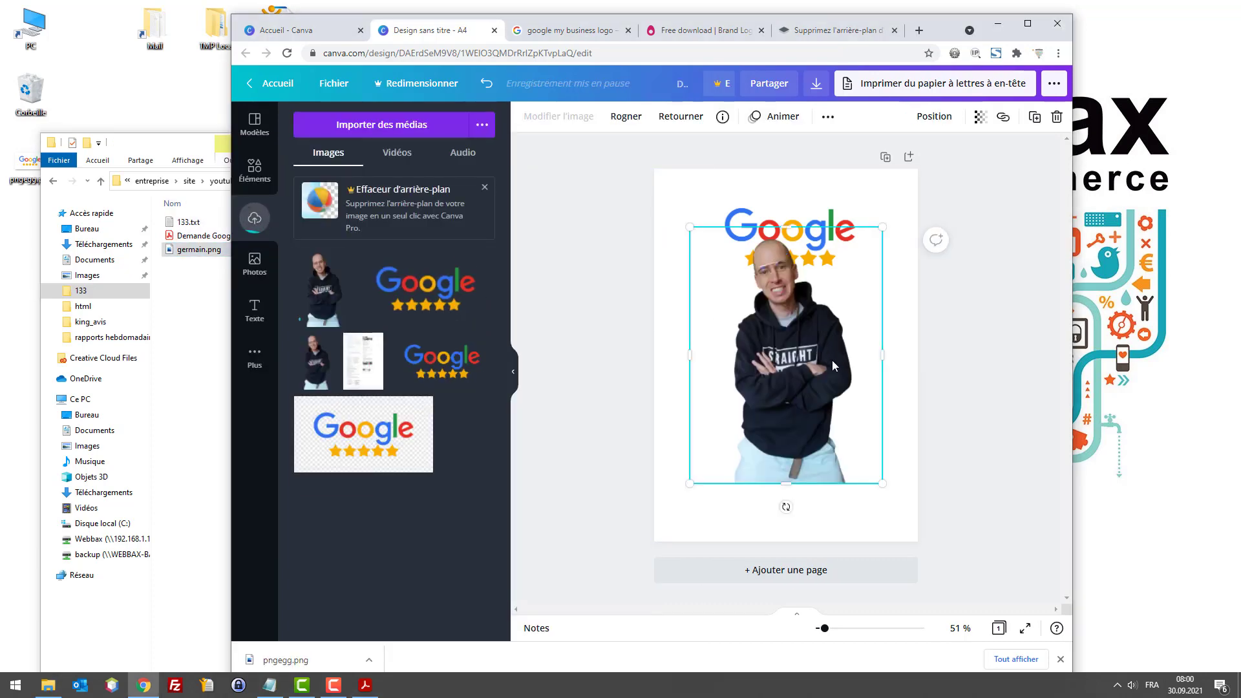
# Shrink the portrait photo and return the Canva window to full screen
pyautogui.moveTo(882, 483); pyautogui.dragTo(836, 387)
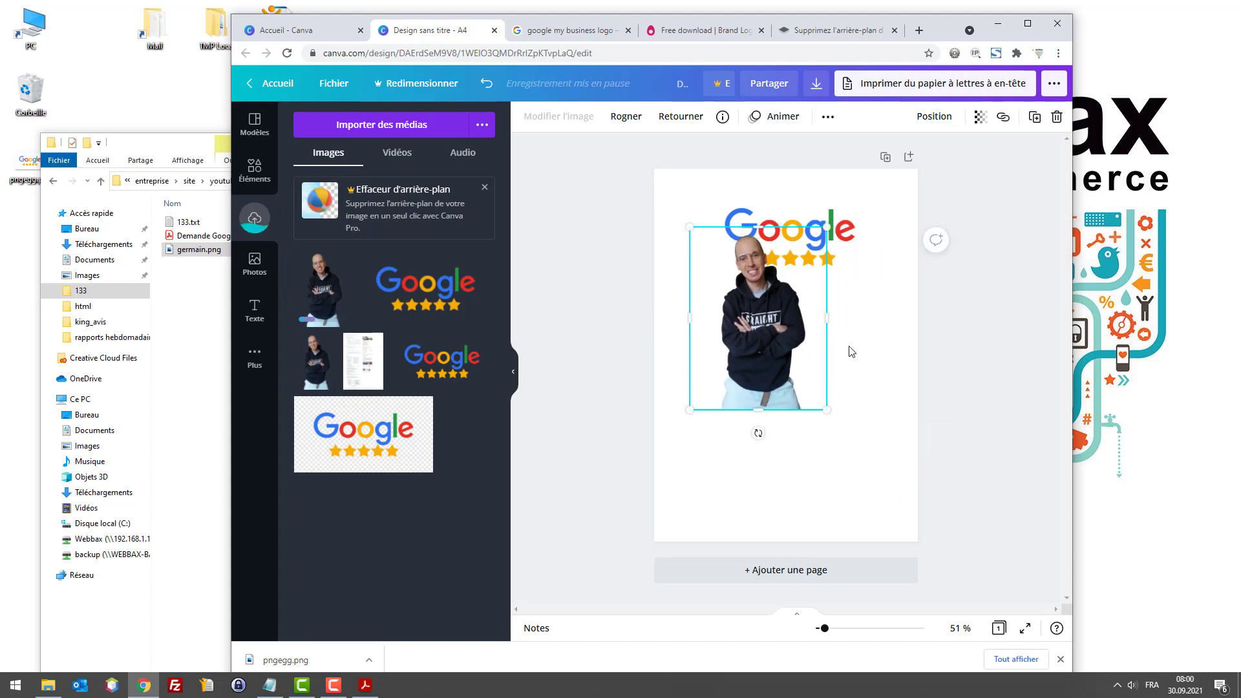
pyautogui.scroll(1, 844, 347)
pyautogui.scroll(-2, 884, 343)
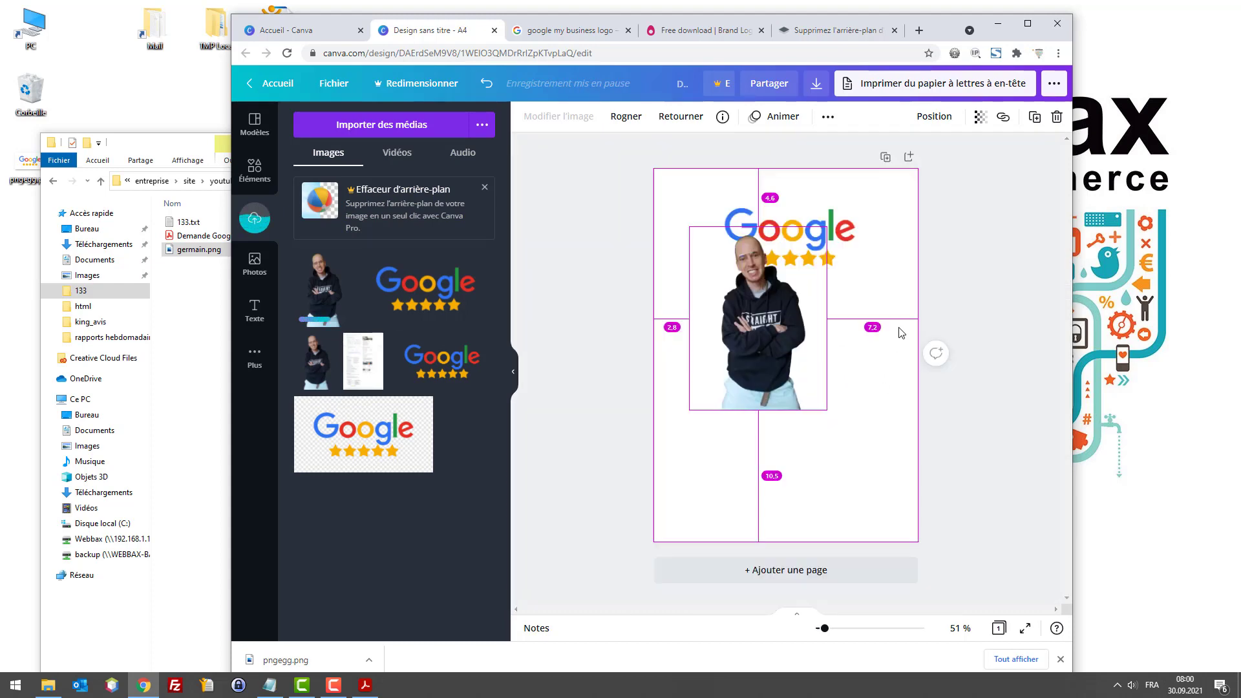
pyautogui.click(1027, 23)
pyautogui.scroll(1, 884, 296)
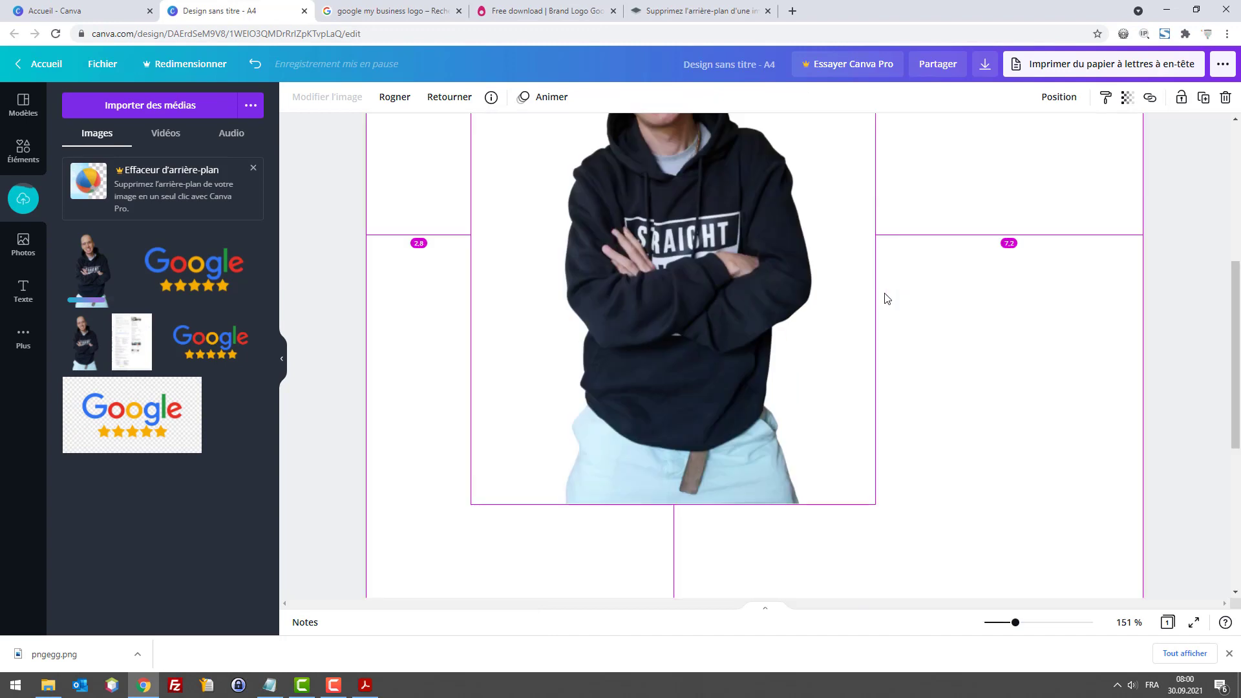
pyautogui.scroll(2, 1065, 312)
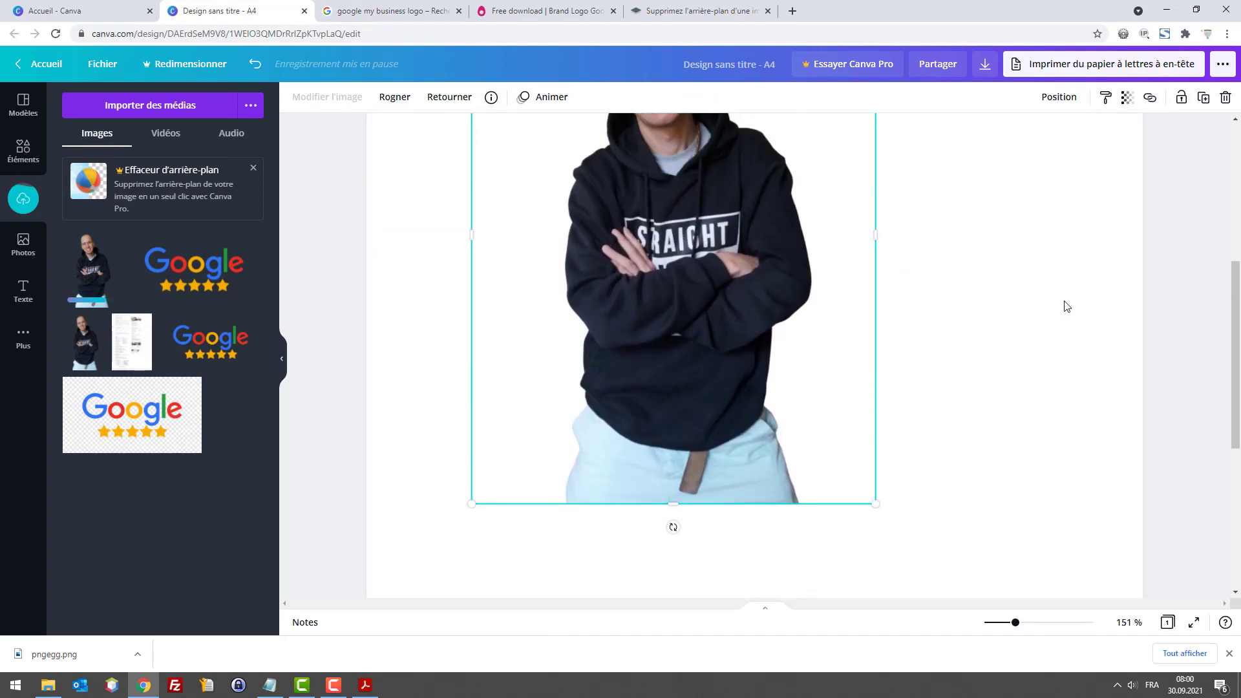
pyautogui.scroll(-1, 1064, 307)
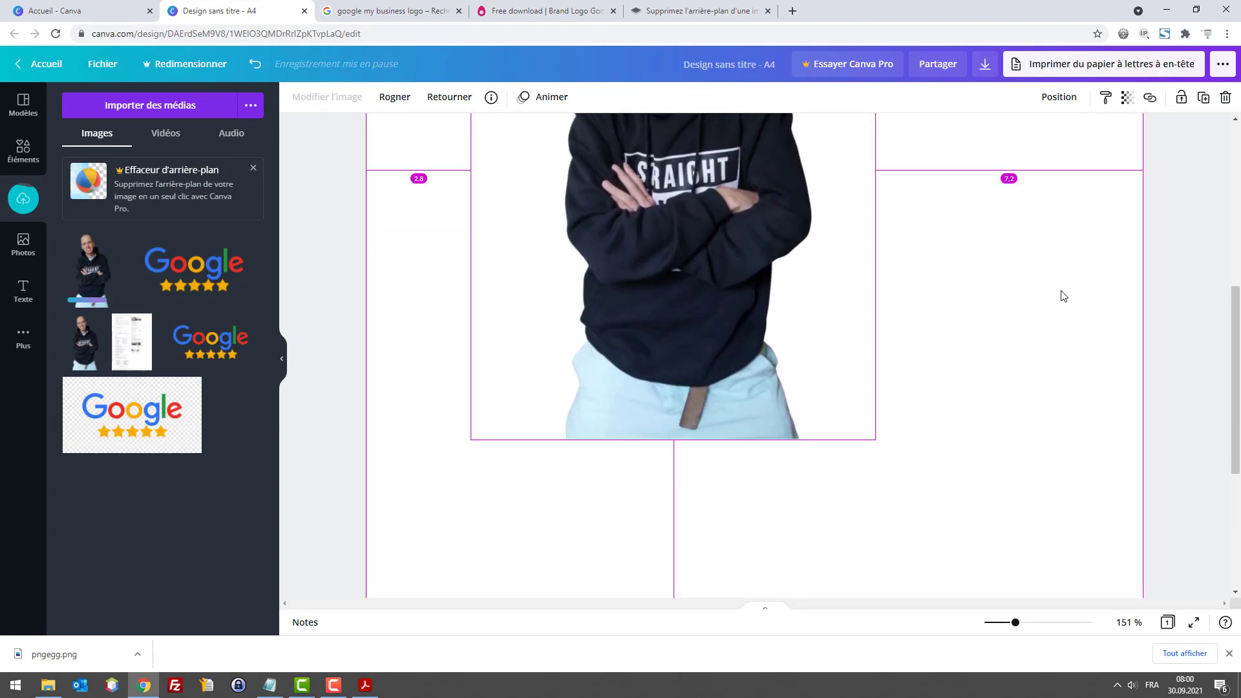
pyautogui.scroll(-2, 1060, 293)
# Nudge the logo up and resize the portrait, centred just below the logo
pyautogui.moveTo(784, 360); pyautogui.dragTo(806, 387)
pyautogui.click(767, 218)
pyautogui.moveTo(767, 218); pyautogui.dragTo(764, 200)
pyautogui.click(769, 342)
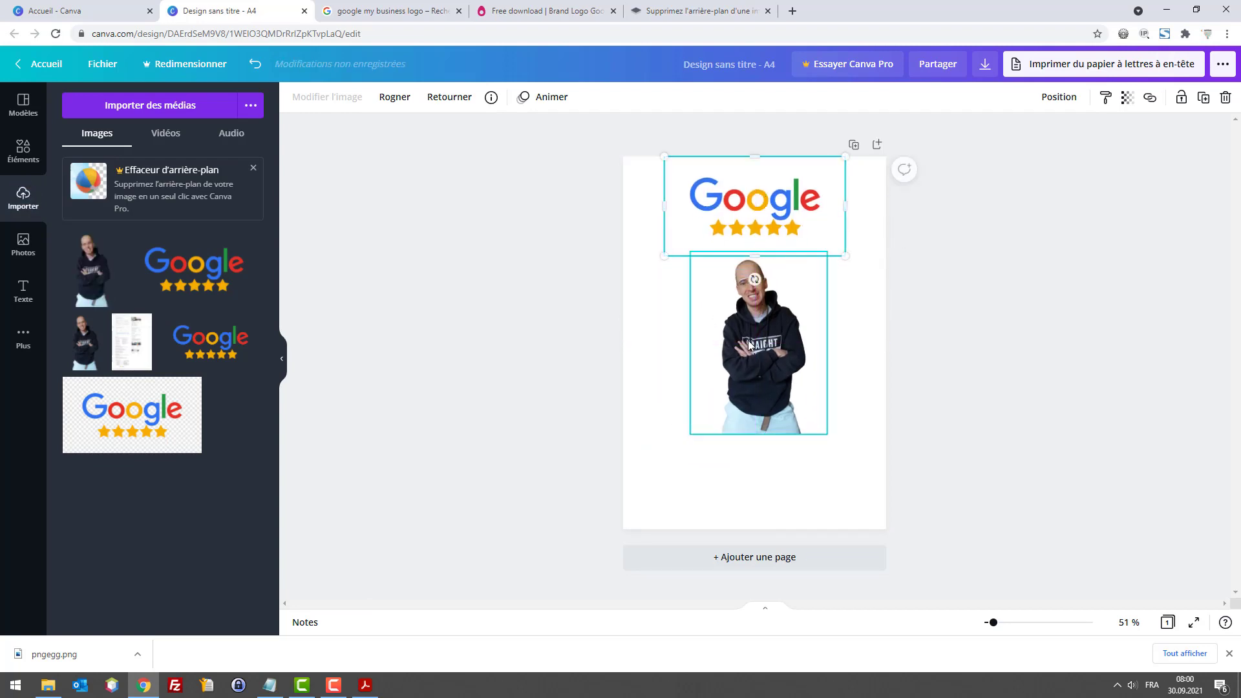
pyautogui.moveTo(826, 430)
pyautogui.mouseDown()
pyautogui.moveTo(824, 404)
pyautogui.moveTo(845, 436)
pyautogui.mouseUp()
pyautogui.moveTo(804, 382)
pyautogui.mouseDown()
pyautogui.moveTo(807, 368)
pyautogui.moveTo(796, 373)
pyautogui.mouseUp()
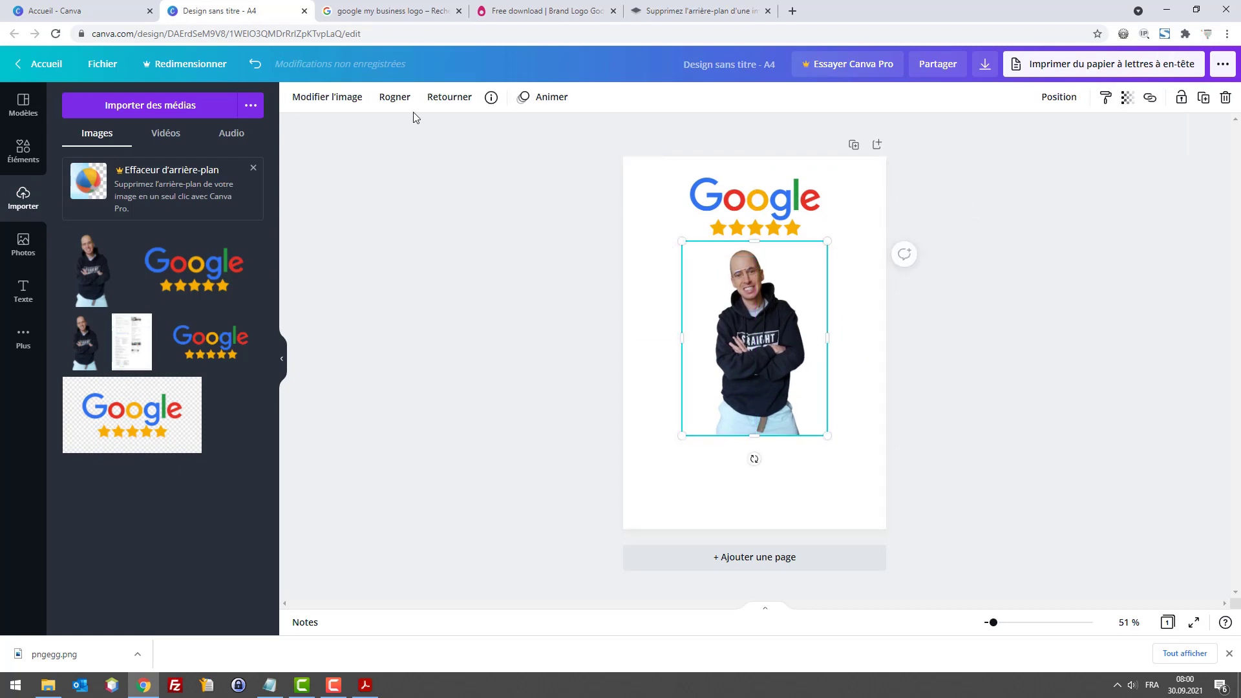
# Crop the portrait up from the bottom to keep its upper part
pyautogui.rightClick(723, 285)
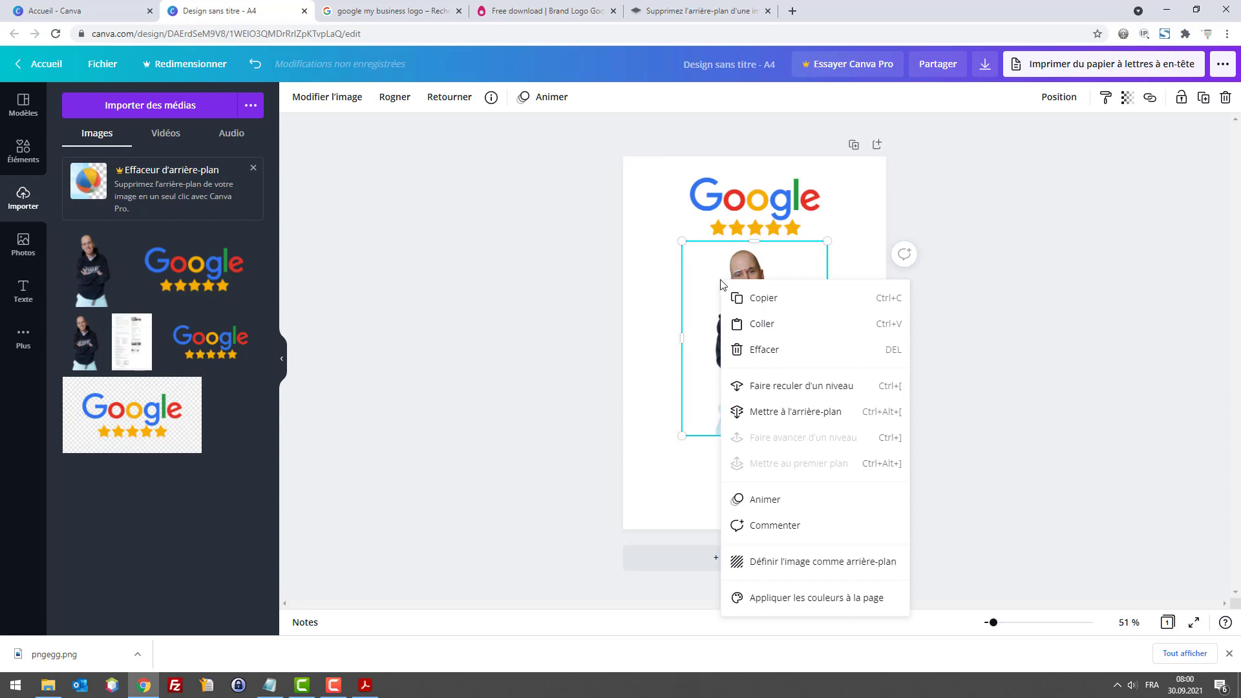
pyautogui.click(664, 274)
pyautogui.click(660, 274)
pyautogui.click(710, 260)
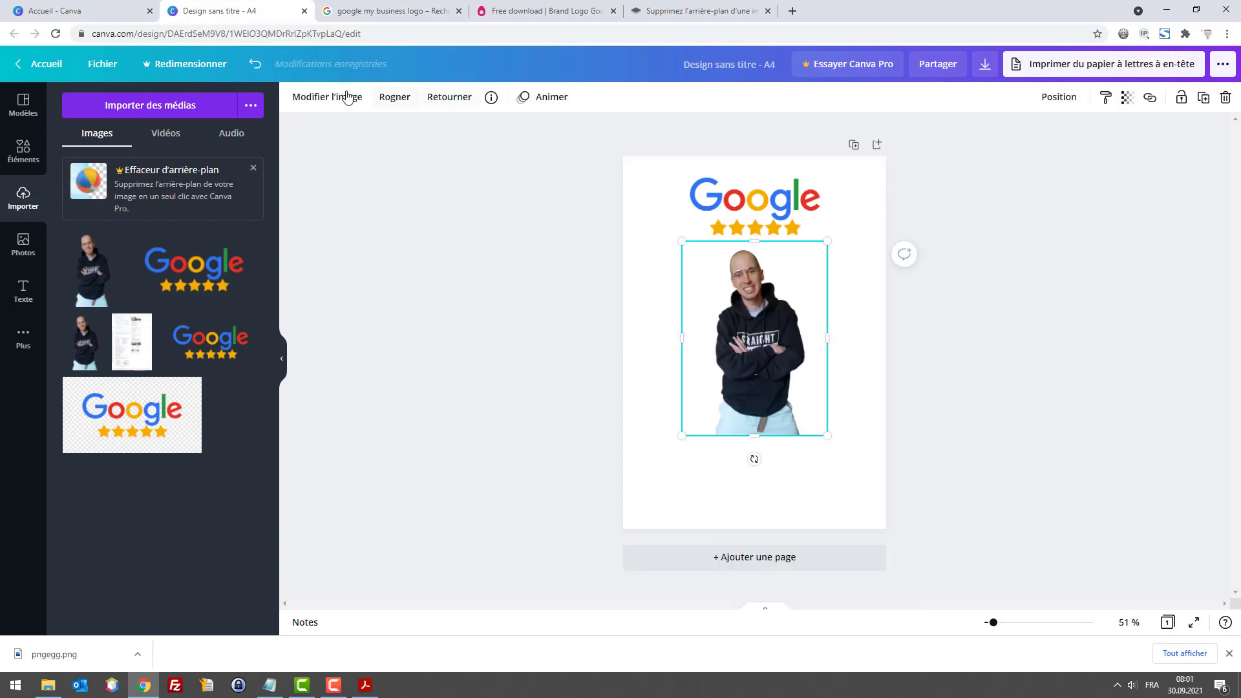
pyautogui.click(394, 99)
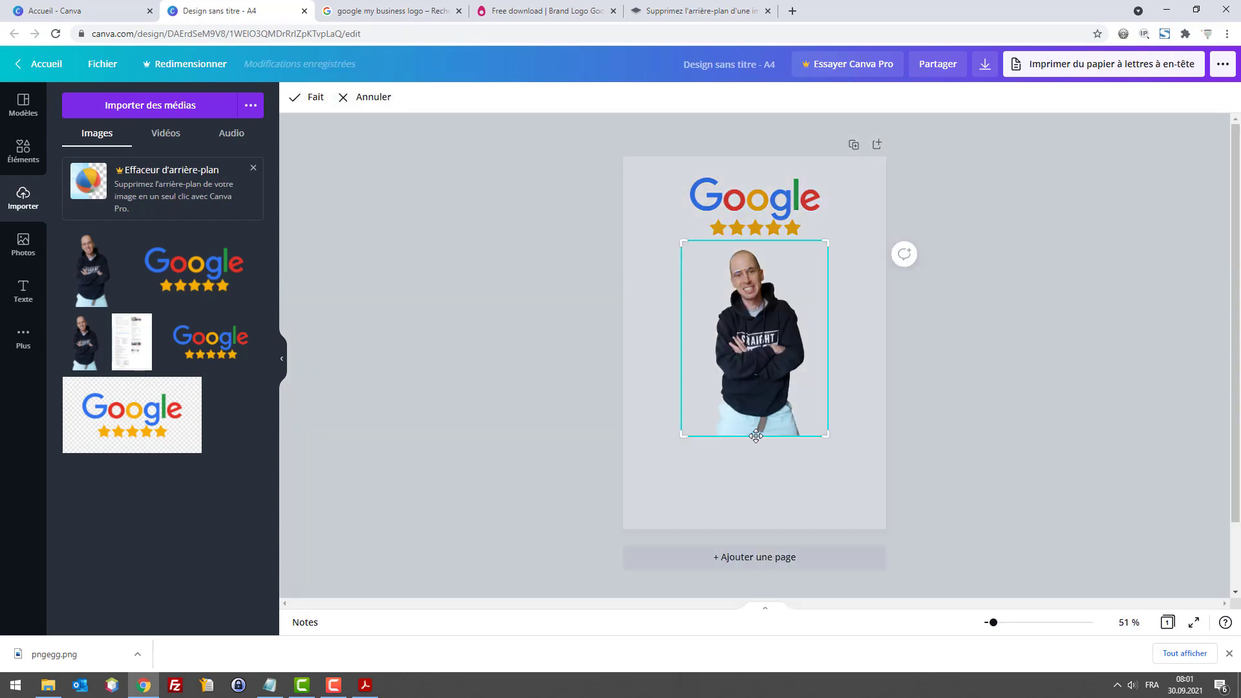
pyautogui.moveTo(756, 435); pyautogui.dragTo(830, 331)
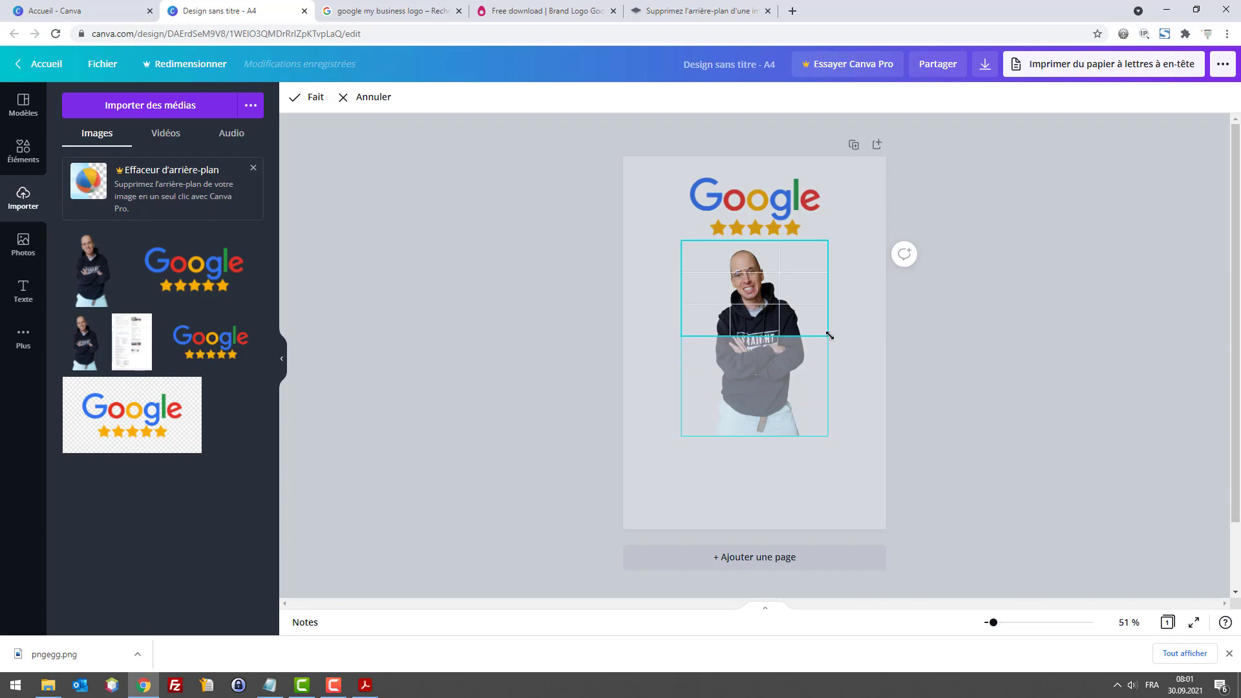
pyautogui.click(842, 347)
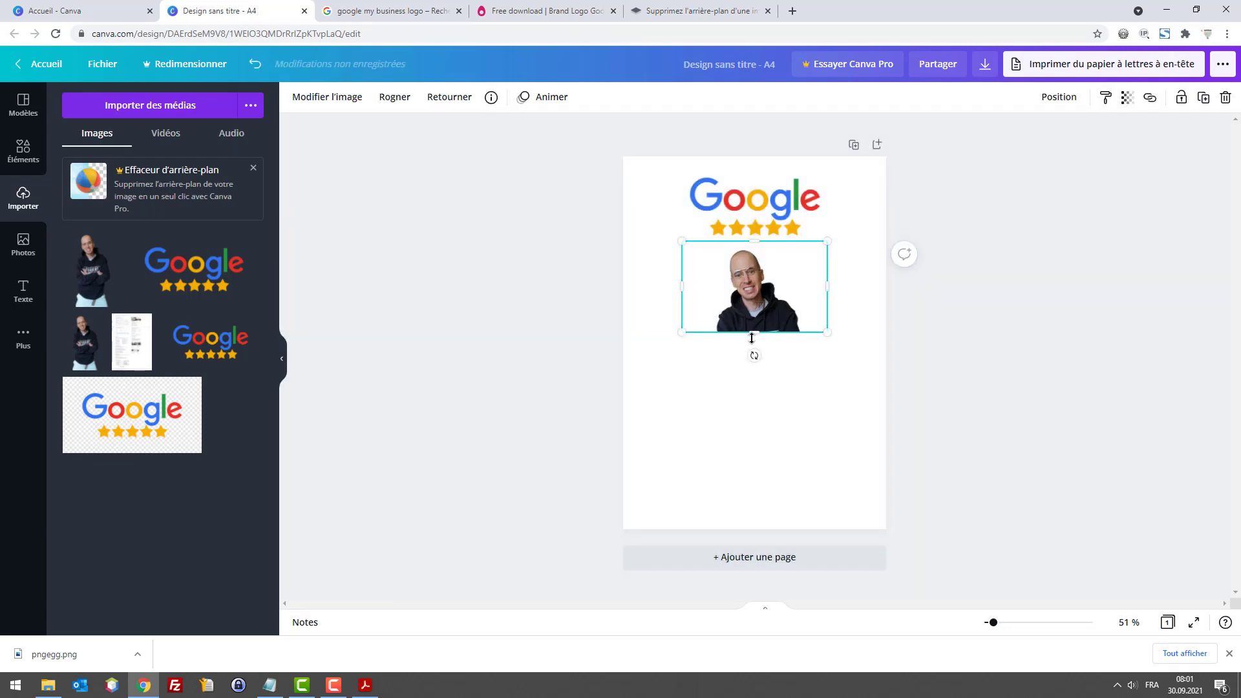
# Reframe the crop to show more below the face and shrink the portrait under the stars
pyautogui.moveTo(751, 341)
pyautogui.mouseDown()
pyautogui.moveTo(749, 360)
pyautogui.moveTo(761, 325)
pyautogui.mouseUp()
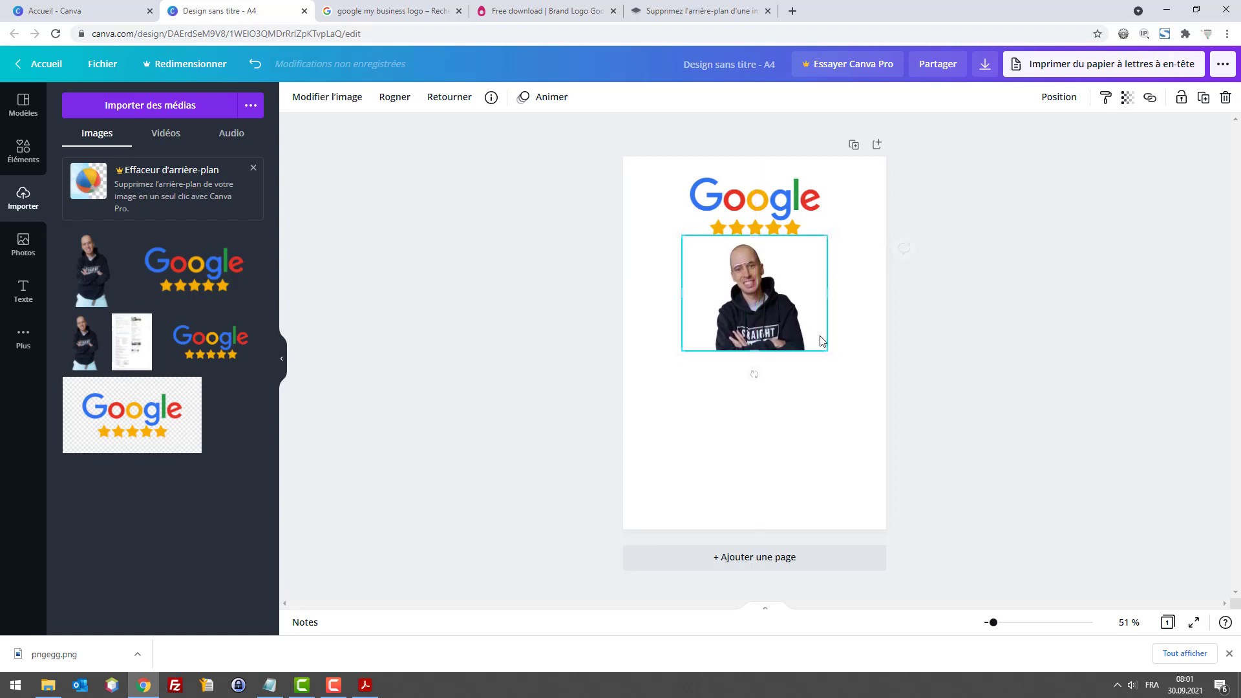
pyautogui.click(864, 327)
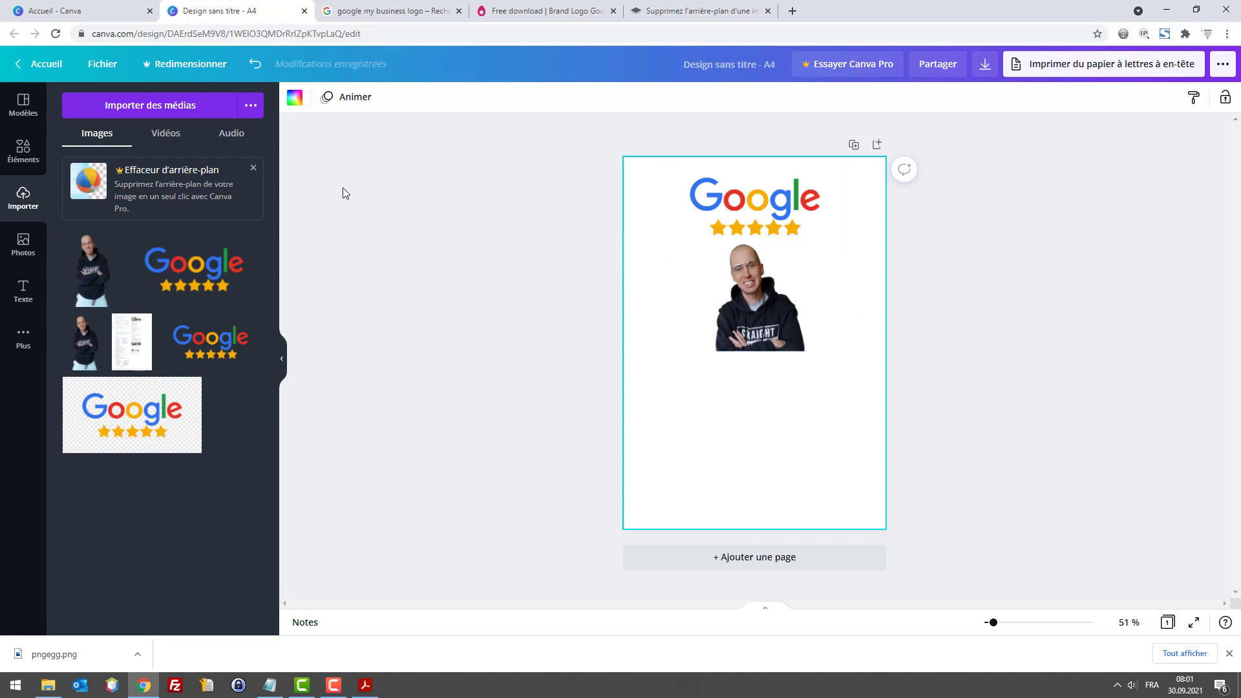
pyautogui.click(742, 293)
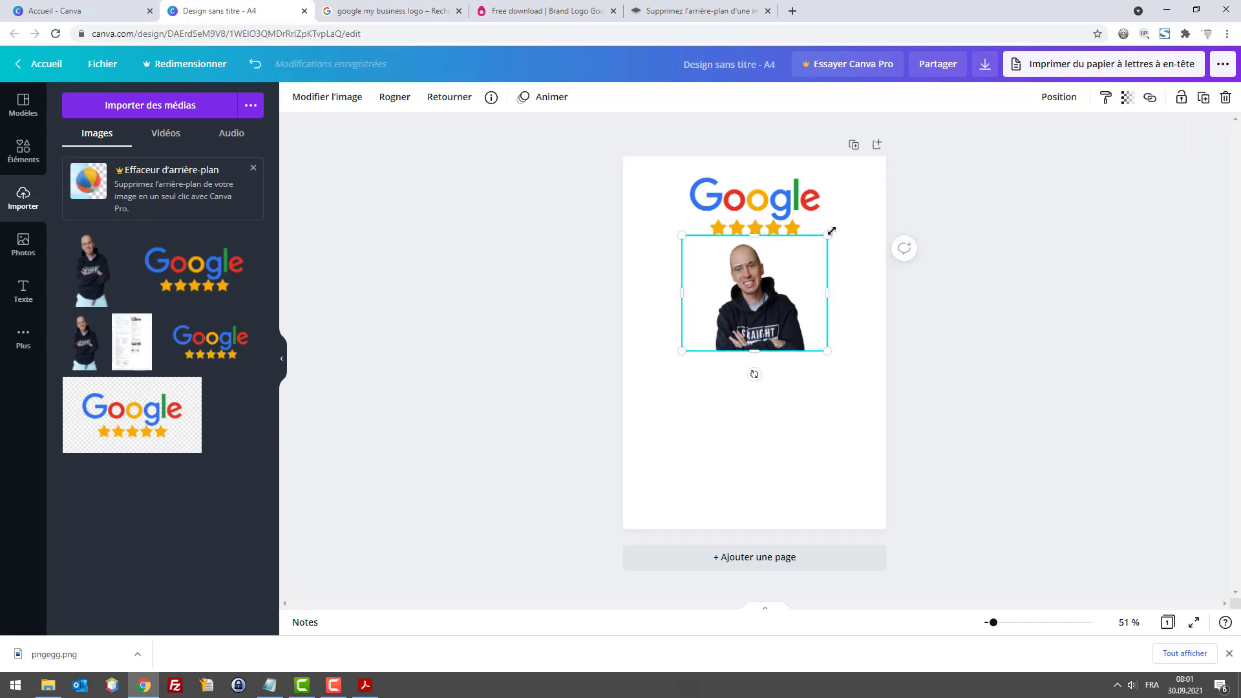
pyautogui.moveTo(827, 232); pyautogui.dragTo(787, 267)
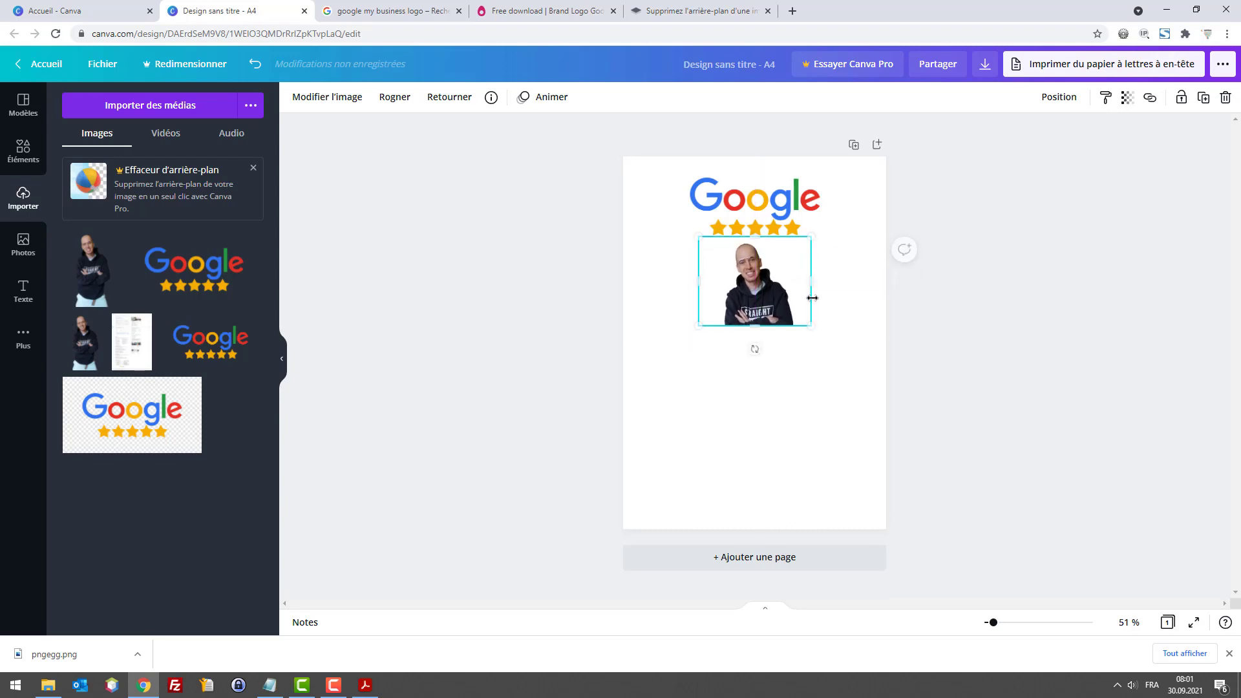
# Try the Festive and Summer filters, settle on Solar, and tweak the portrait's saturation
pyautogui.click(814, 307)
pyautogui.click(760, 291)
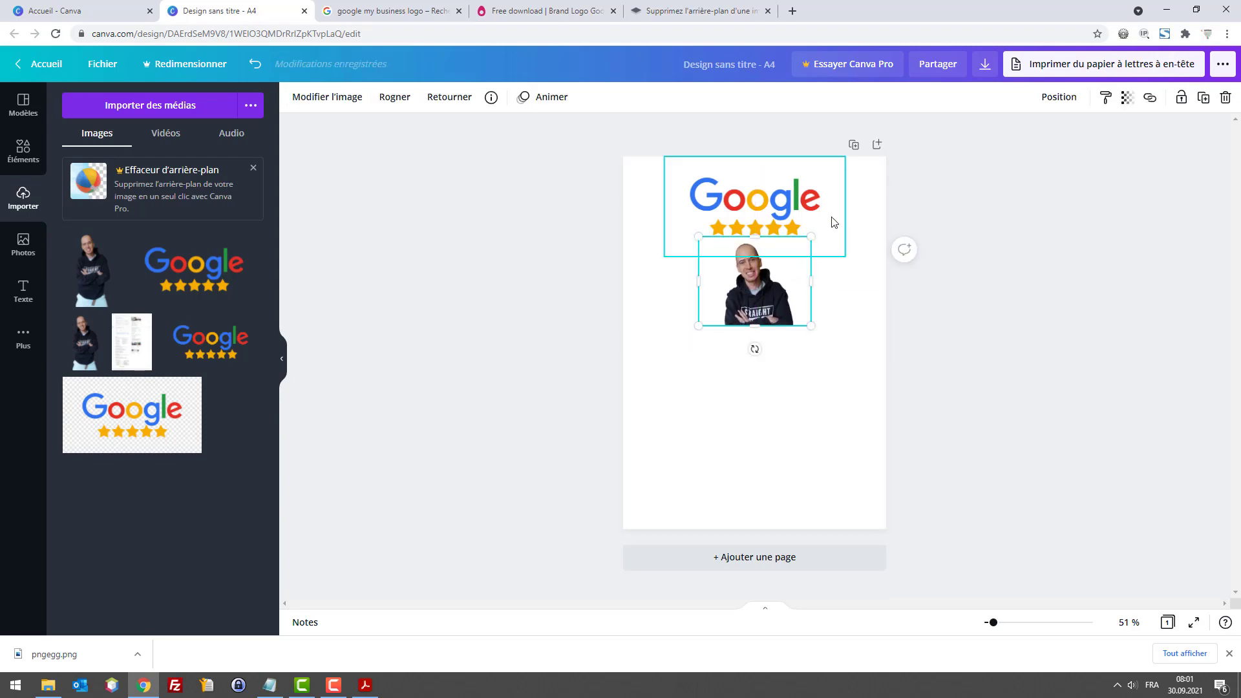
pyautogui.click(325, 99)
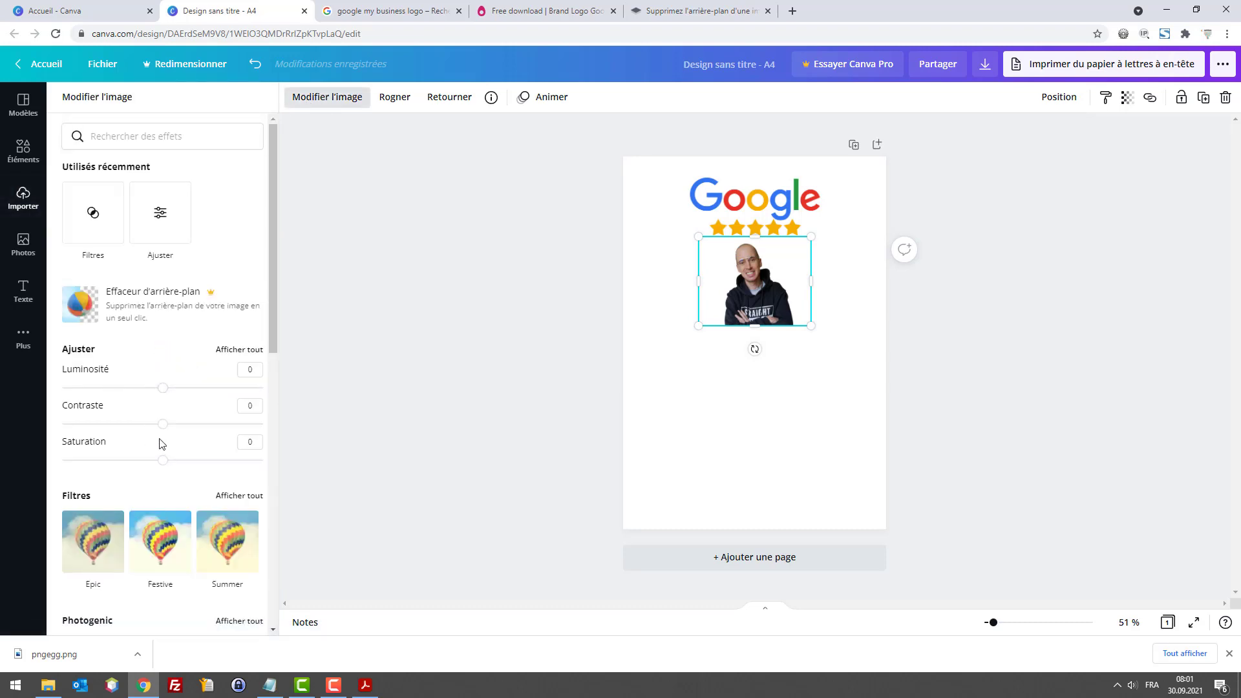
pyautogui.scroll(-2, 162, 443)
pyautogui.click(154, 413)
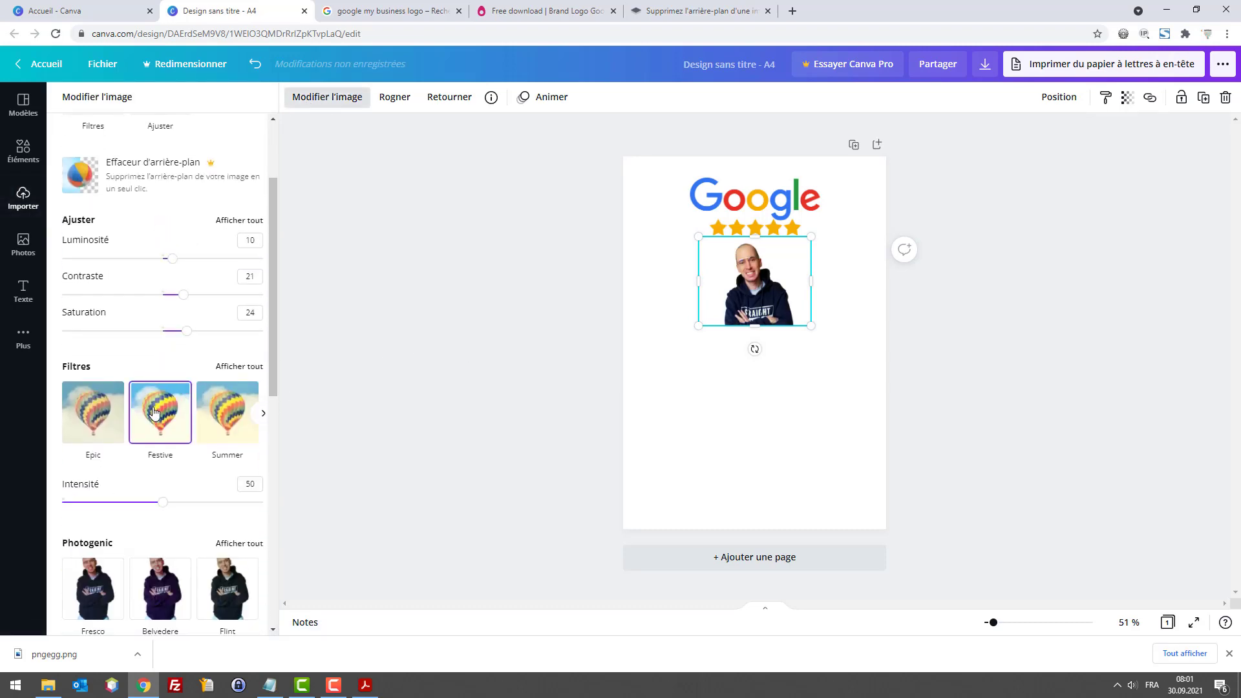
pyautogui.click(216, 417)
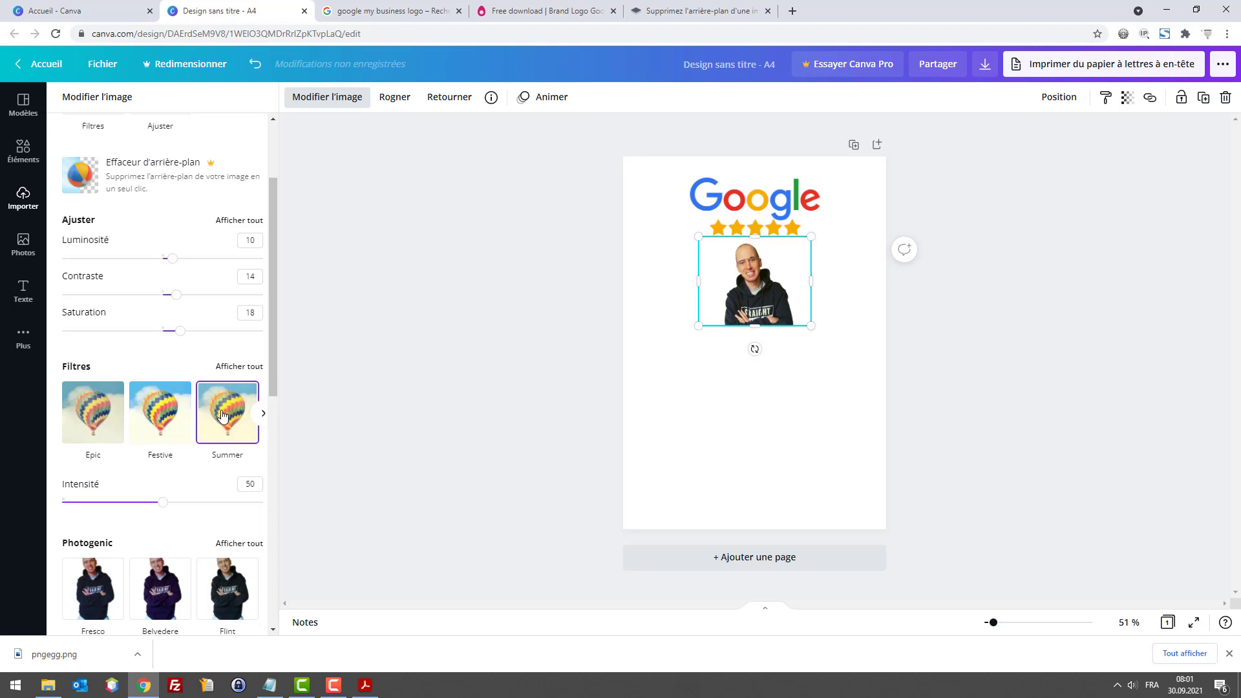
pyautogui.click(261, 415)
pyautogui.click(244, 422)
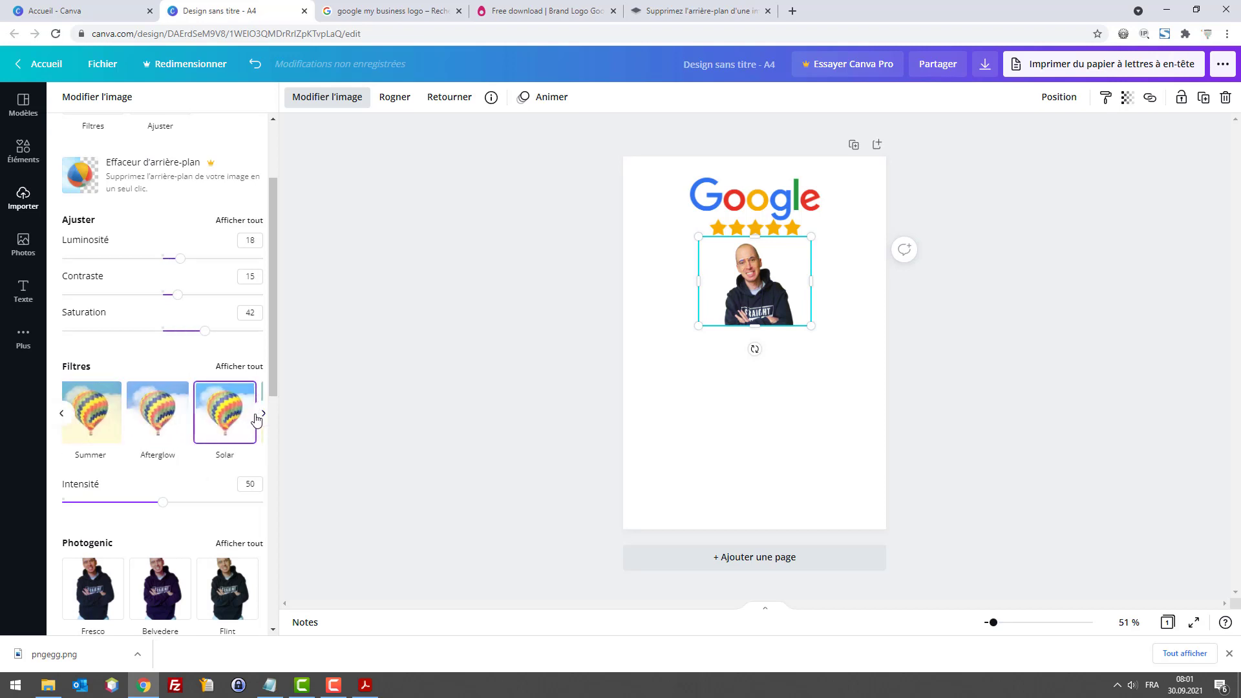
pyautogui.click(262, 415)
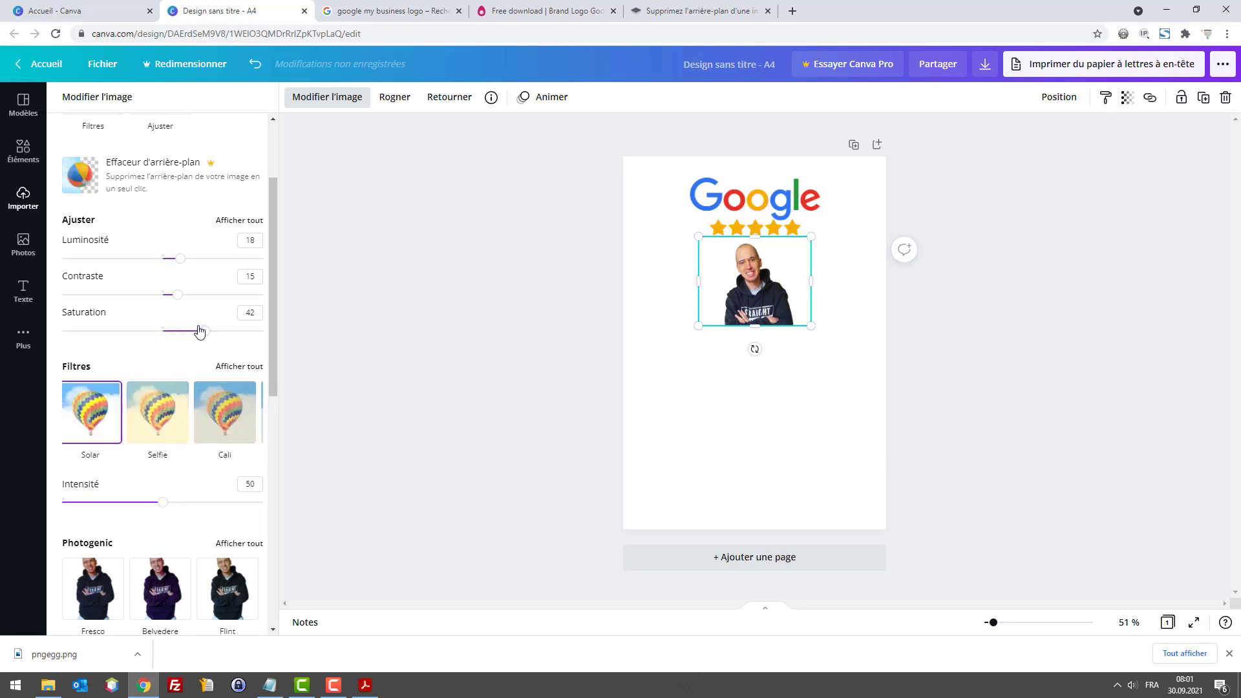
pyautogui.moveTo(204, 332); pyautogui.dragTo(195, 332)
# Deselect the portrait and bring up the heading, subheading and body text styles
pyautogui.click(692, 380)
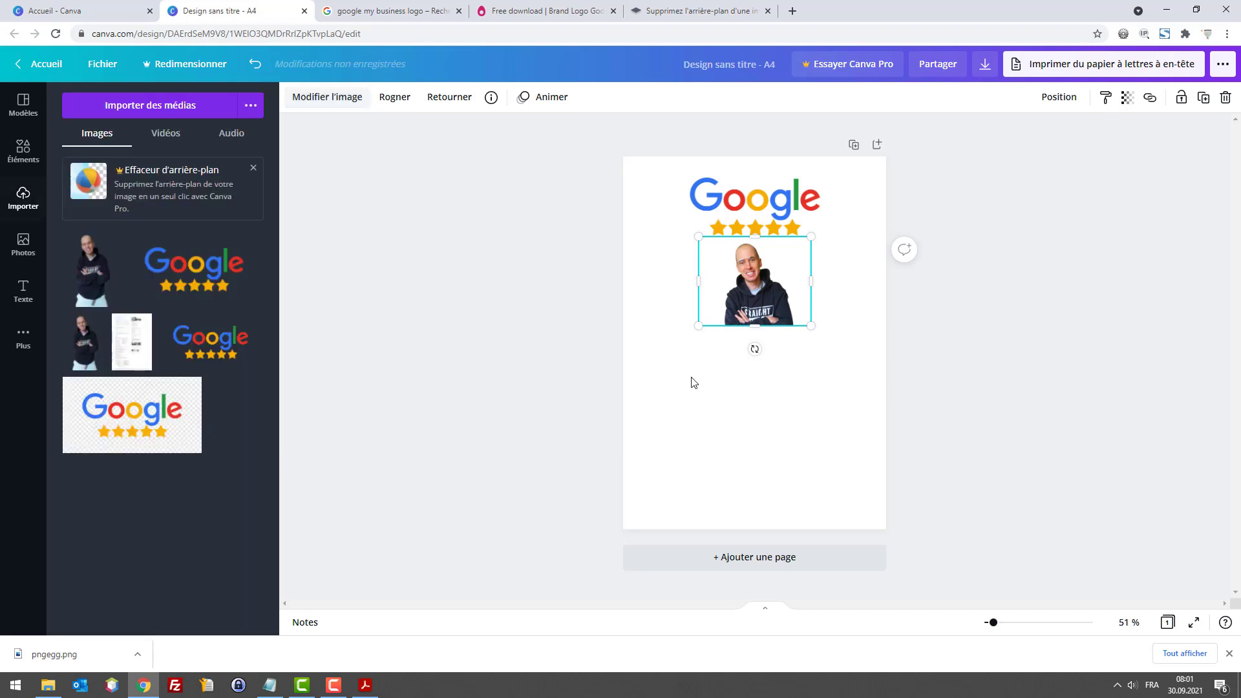
pyautogui.click(692, 381)
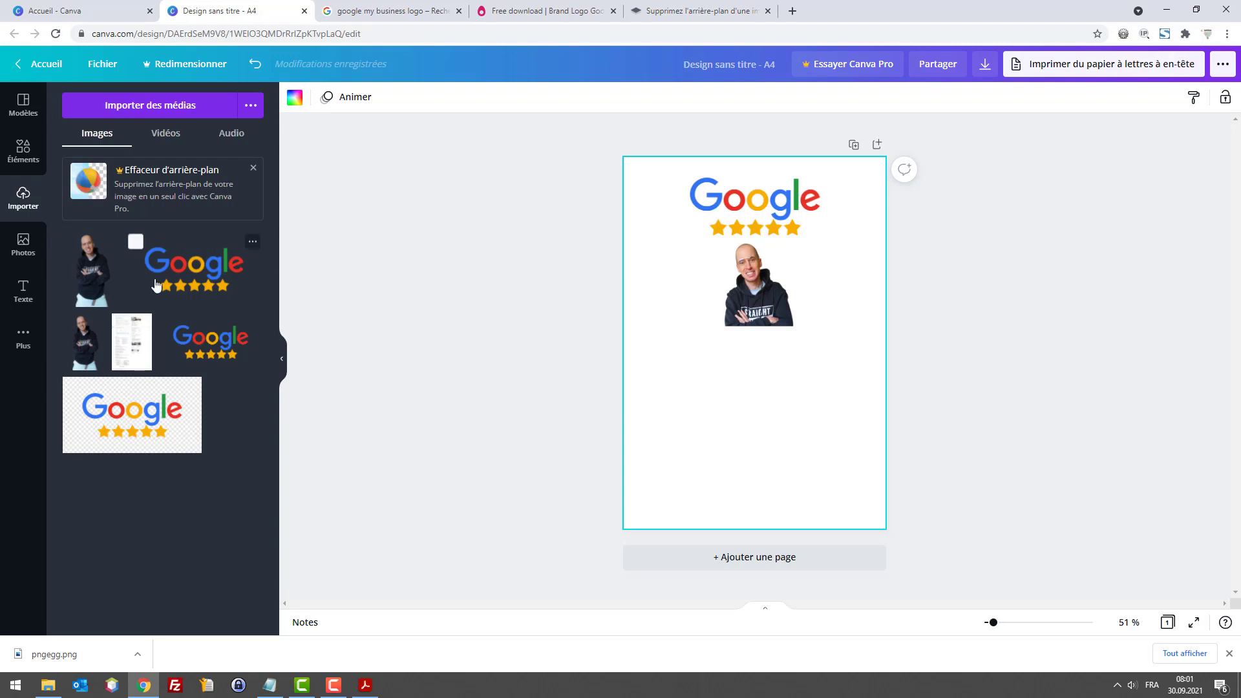
pyautogui.click(23, 291)
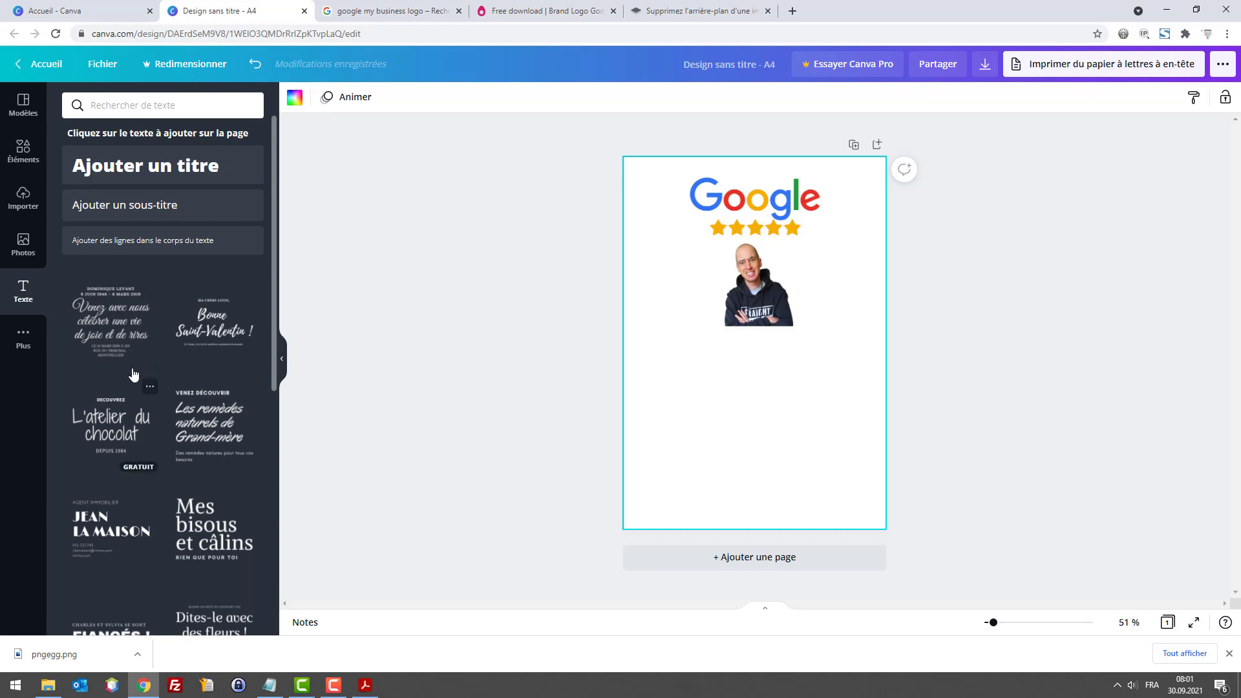
# Add a heading text box, paste the prepared text, then replace it with 'Merci de'
pyautogui.click(125, 173)
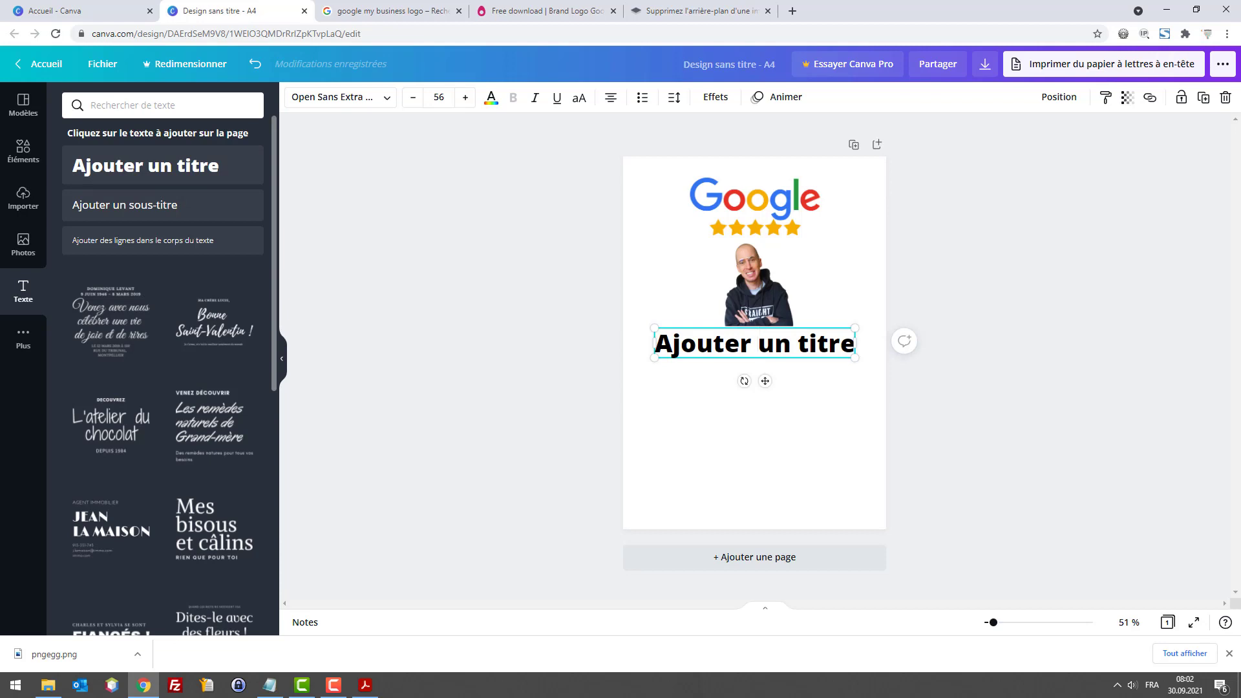
pyautogui.doubleClick(755, 343)
pyautogui.hotkey('alt', 'Tab')
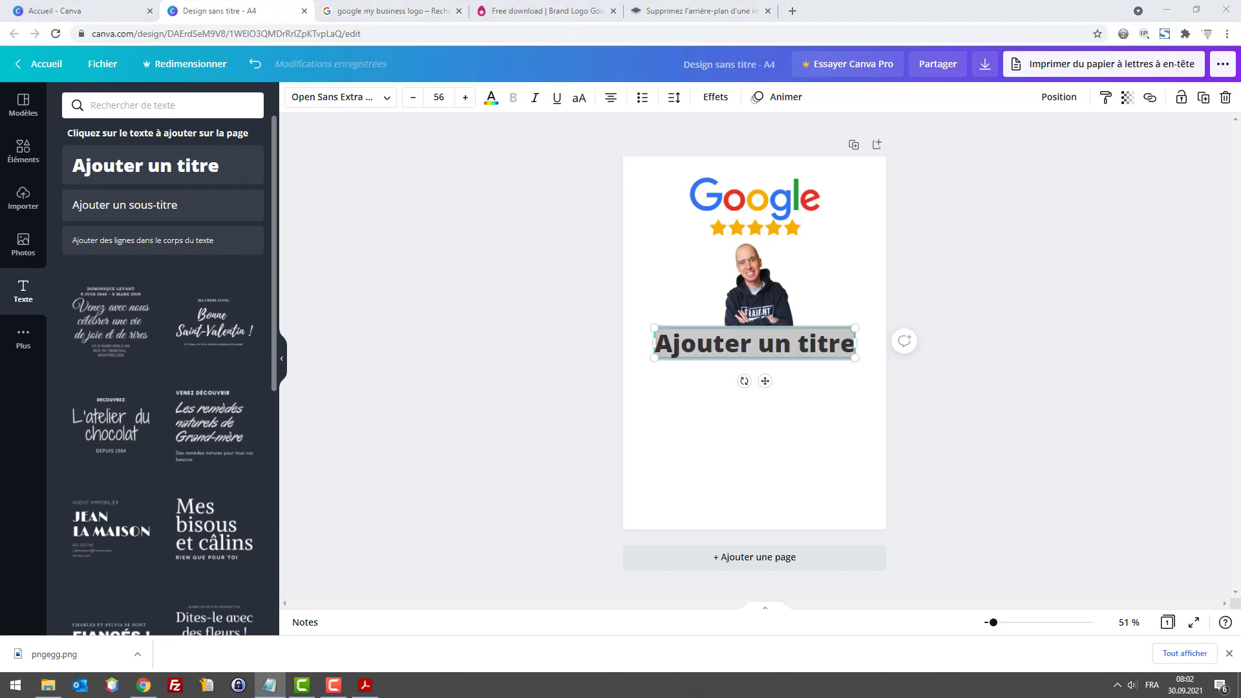
pyautogui.hotkey('alt', 'Tab')
pyautogui.write('Donnez votre avis sur notre entreprise et si vous êtes satisfait de votre commande.')
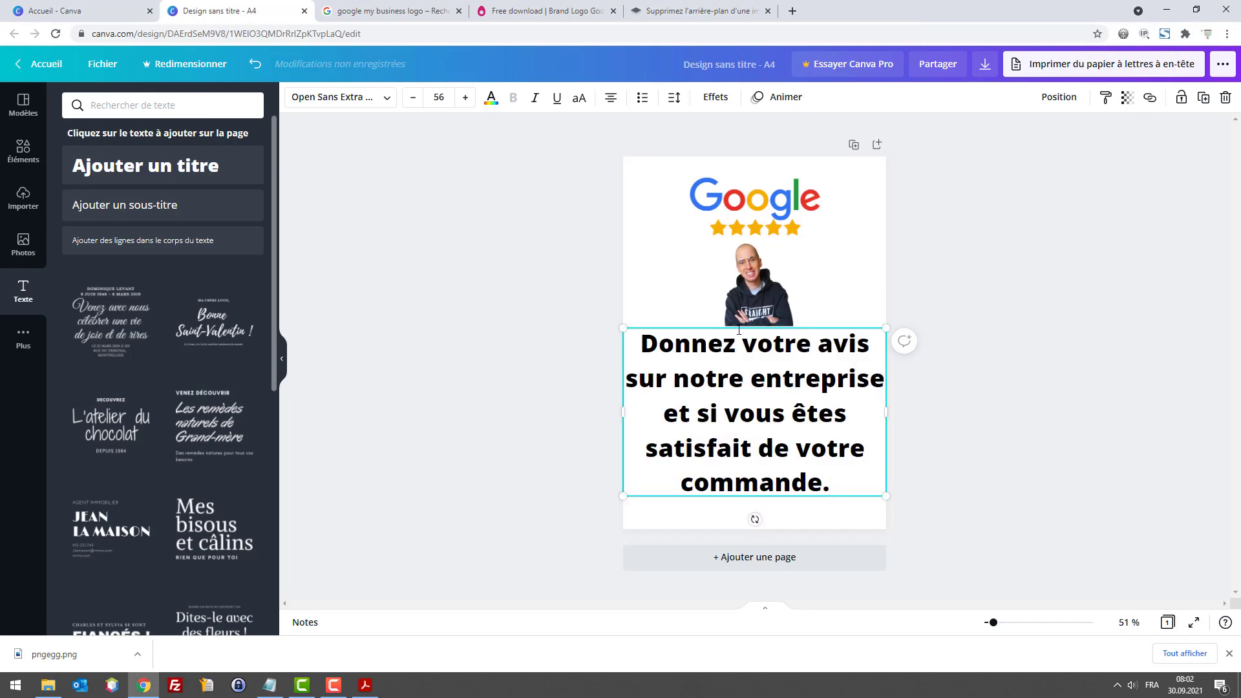
pyautogui.hotkey('ctrl', 'a')
pyautogui.click(730, 395)
pyautogui.hotkey('ctrl', 'a')
pyautogui.write('Merci de')
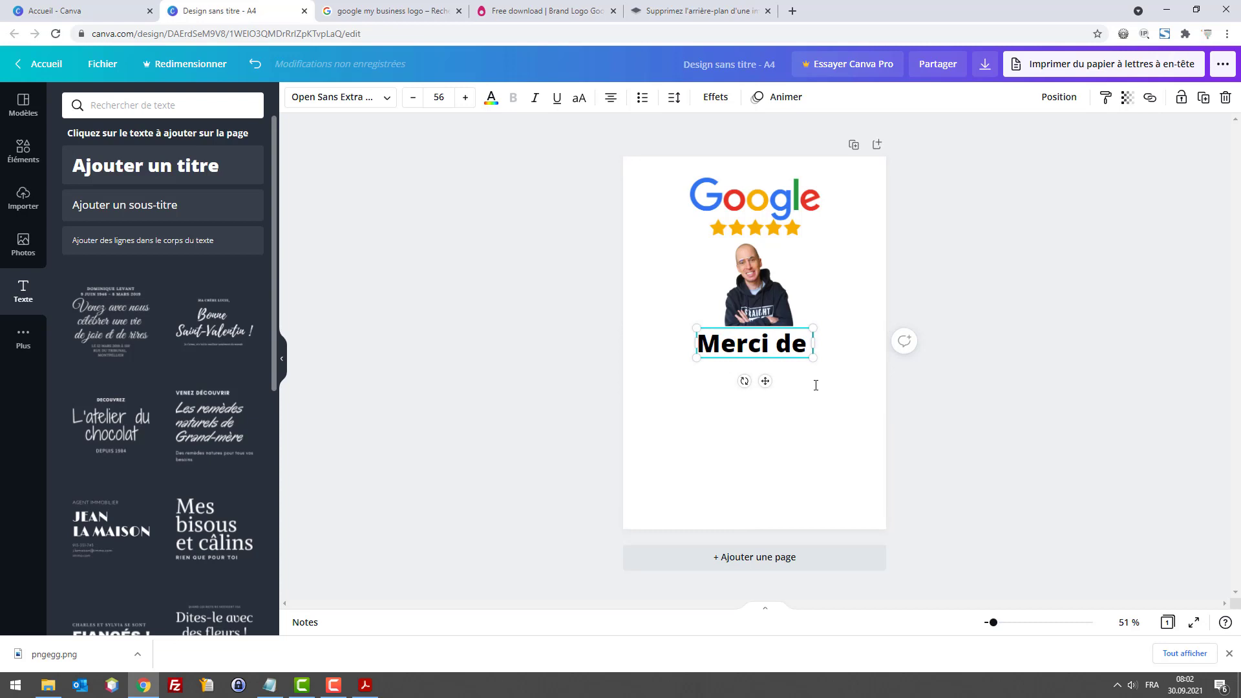
# Reduce the 'Merci de' font and resize the box so the text is size 42
pyautogui.hotkey('ctrl', 'a')
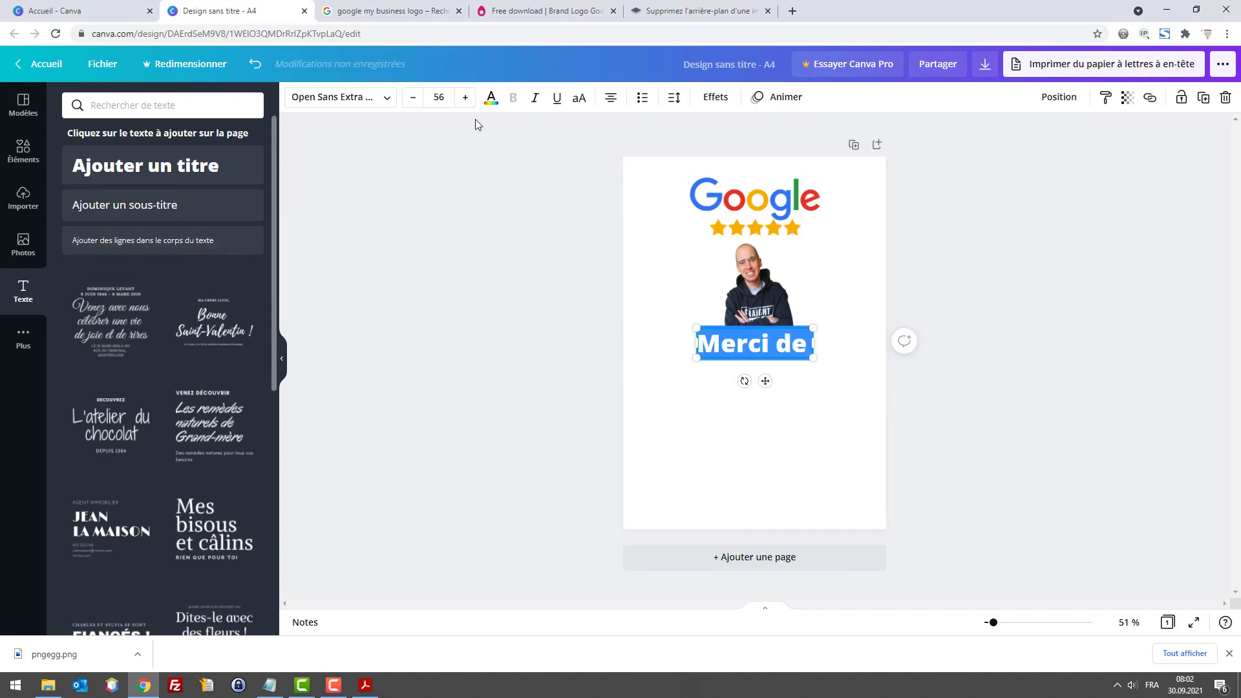
pyautogui.click(408, 98)
pyautogui.click(409, 98)
pyautogui.click(409, 98)
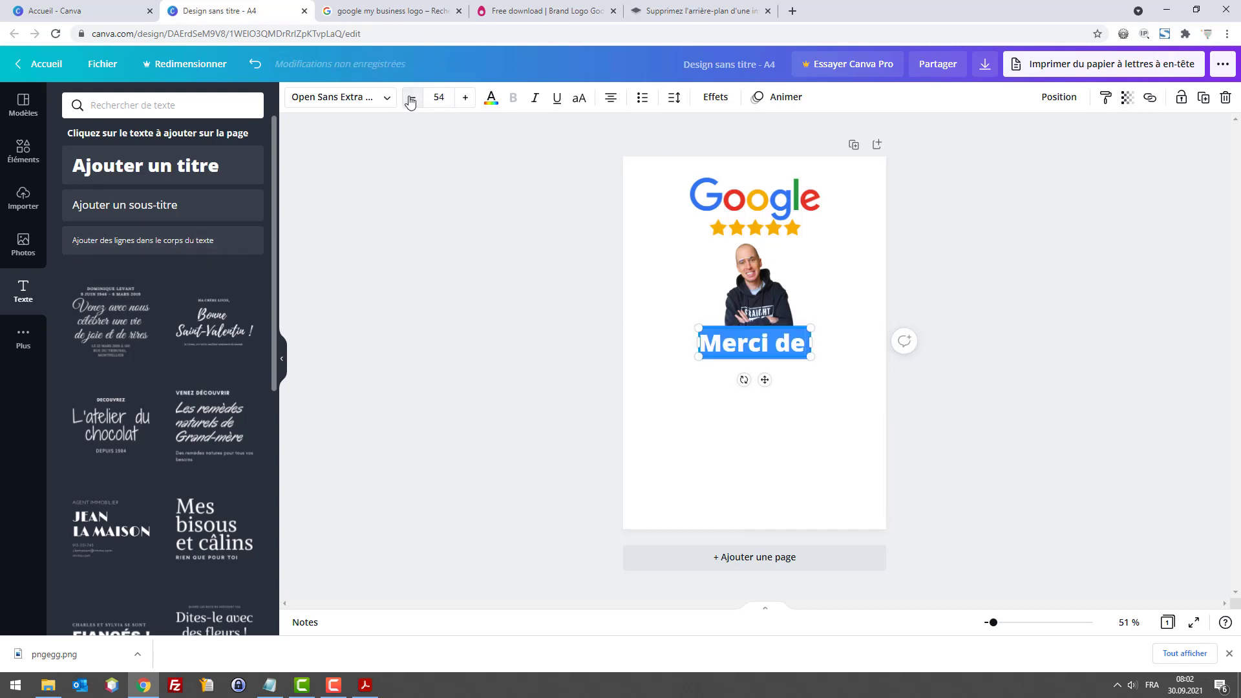
pyautogui.click(409, 99)
pyautogui.click(409, 98)
pyautogui.click(410, 99)
pyautogui.click(410, 99)
pyautogui.click(410, 98)
pyautogui.click(409, 99)
pyautogui.click(410, 99)
pyautogui.click(409, 98)
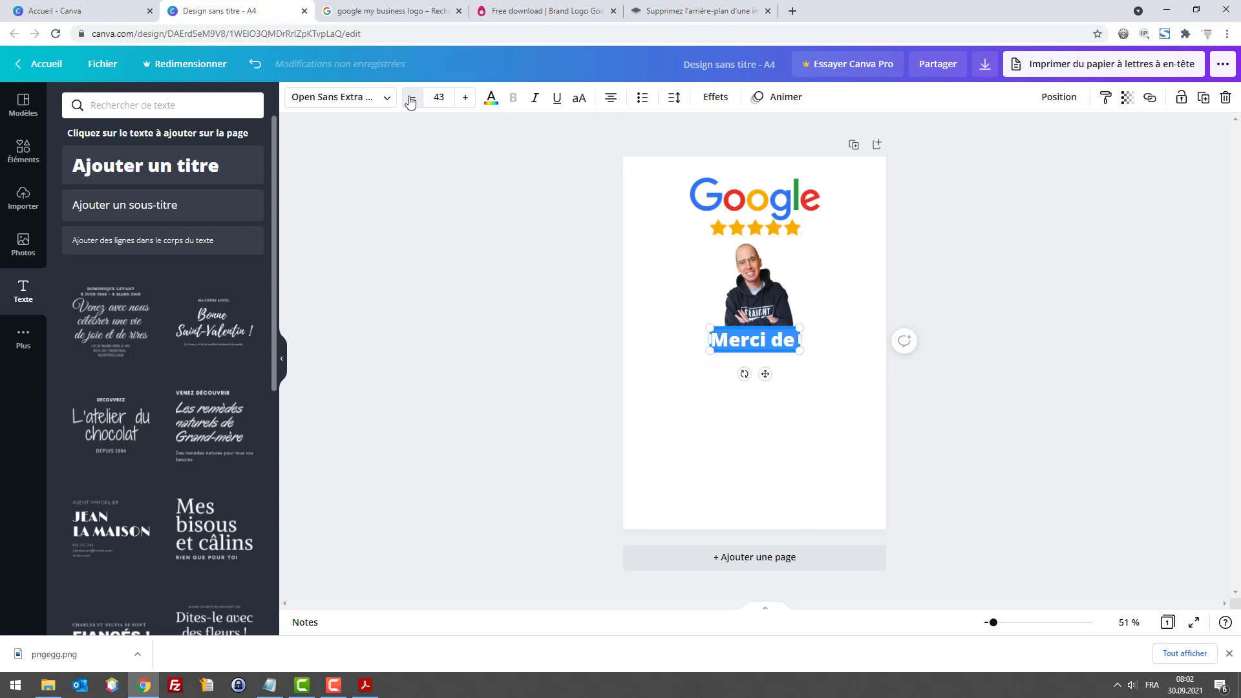
pyautogui.click(409, 99)
pyautogui.click(410, 98)
pyautogui.click(410, 99)
pyautogui.click(410, 99)
pyautogui.click(410, 99)
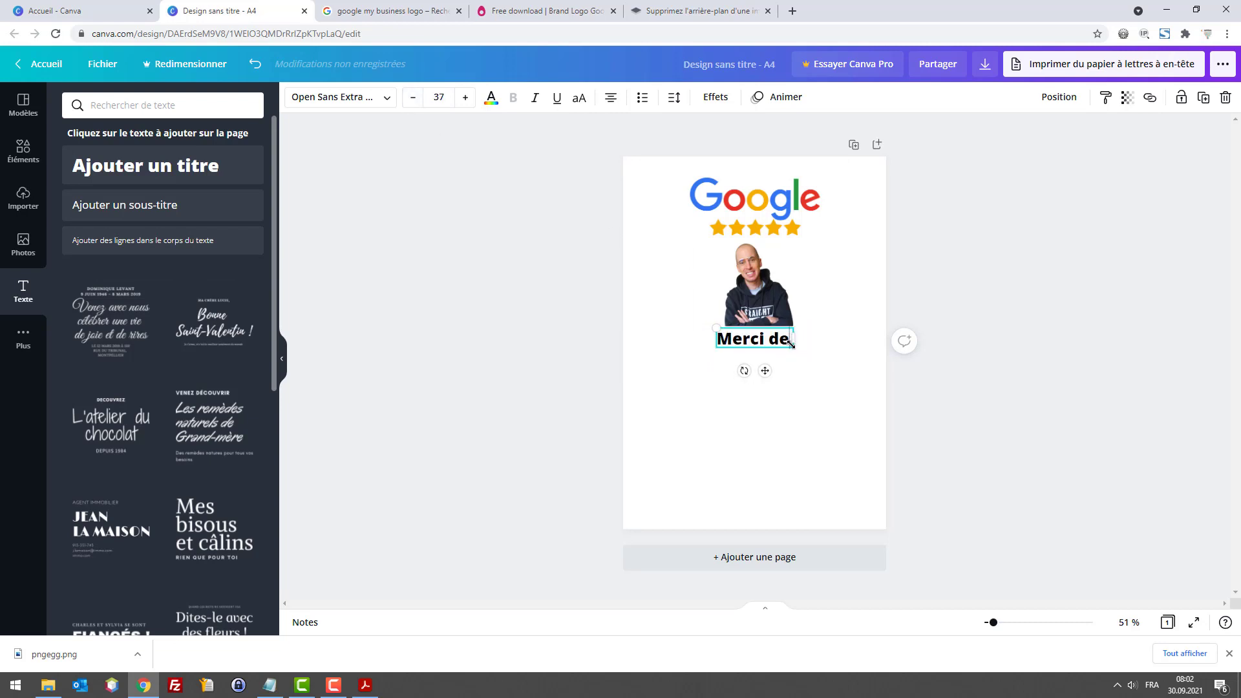
pyautogui.moveTo(791, 350); pyautogui.dragTo(853, 394)
pyautogui.moveTo(772, 358); pyautogui.dragTo(663, 330)
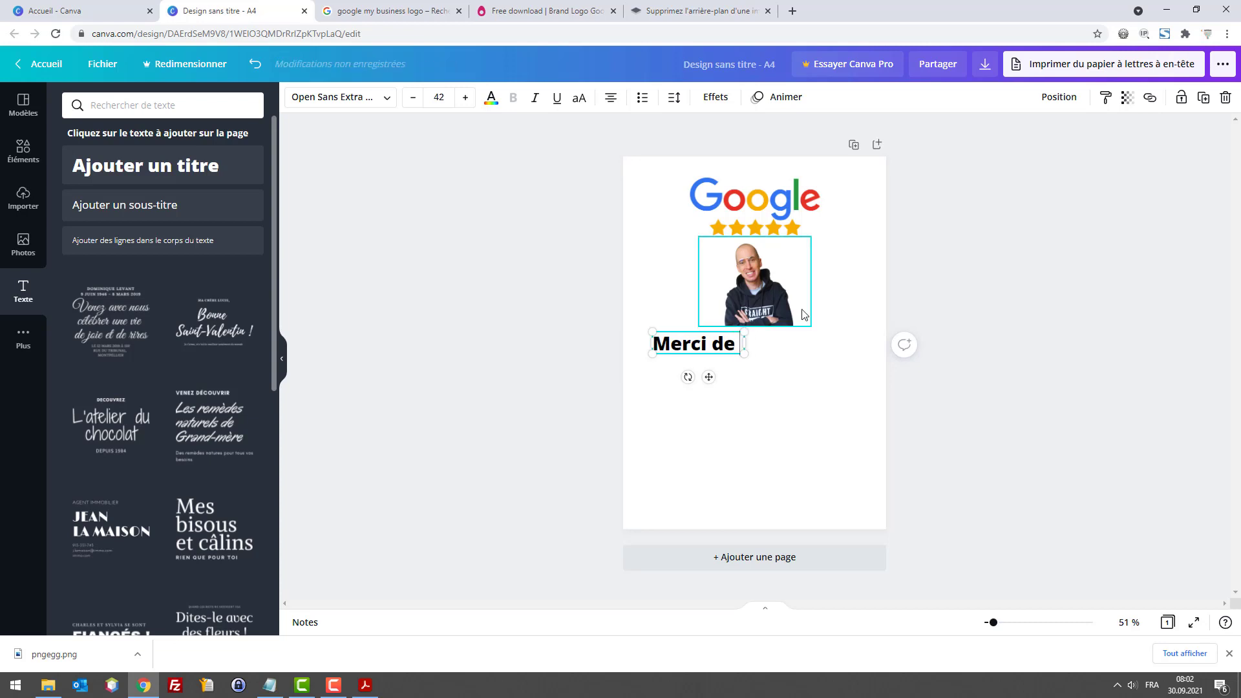
# Replace the heading with 'Evaluez site.com sur Google ça me ferait très plaisir.'
pyautogui.hotkey('ctrl', 'a')
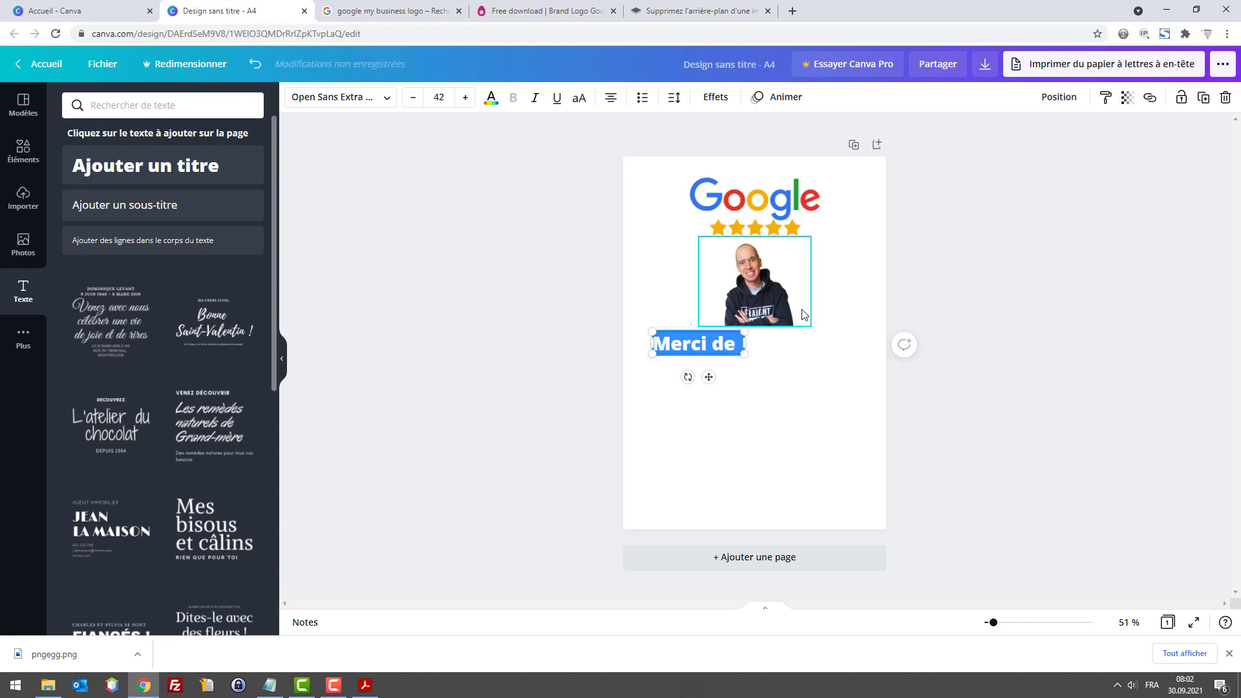
pyautogui.write('S')
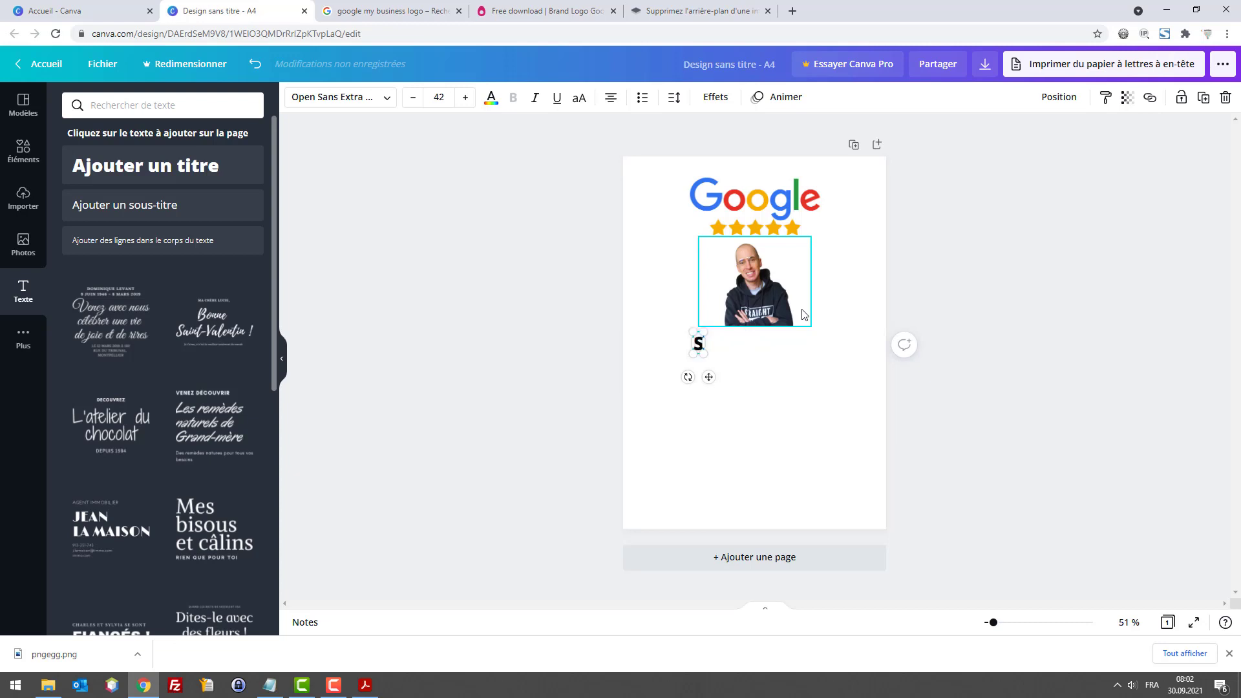
pyautogui.press('BackSpace')
pyautogui.write('Eva')
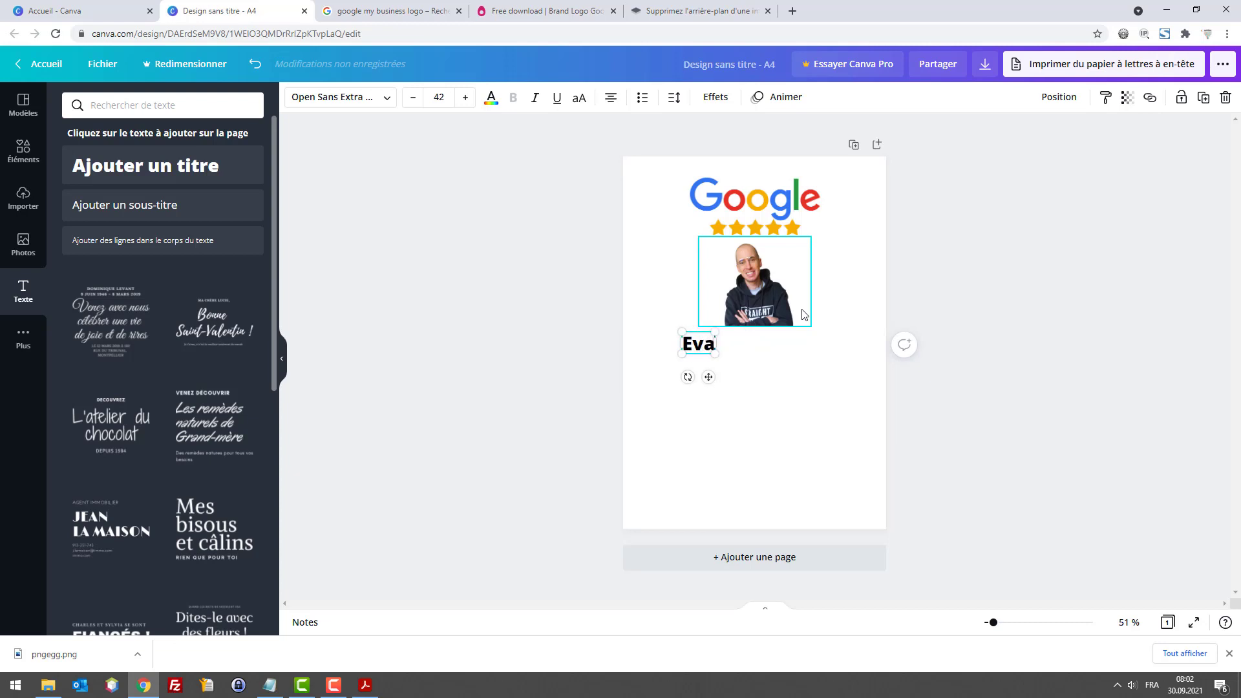
pyautogui.write('luez')
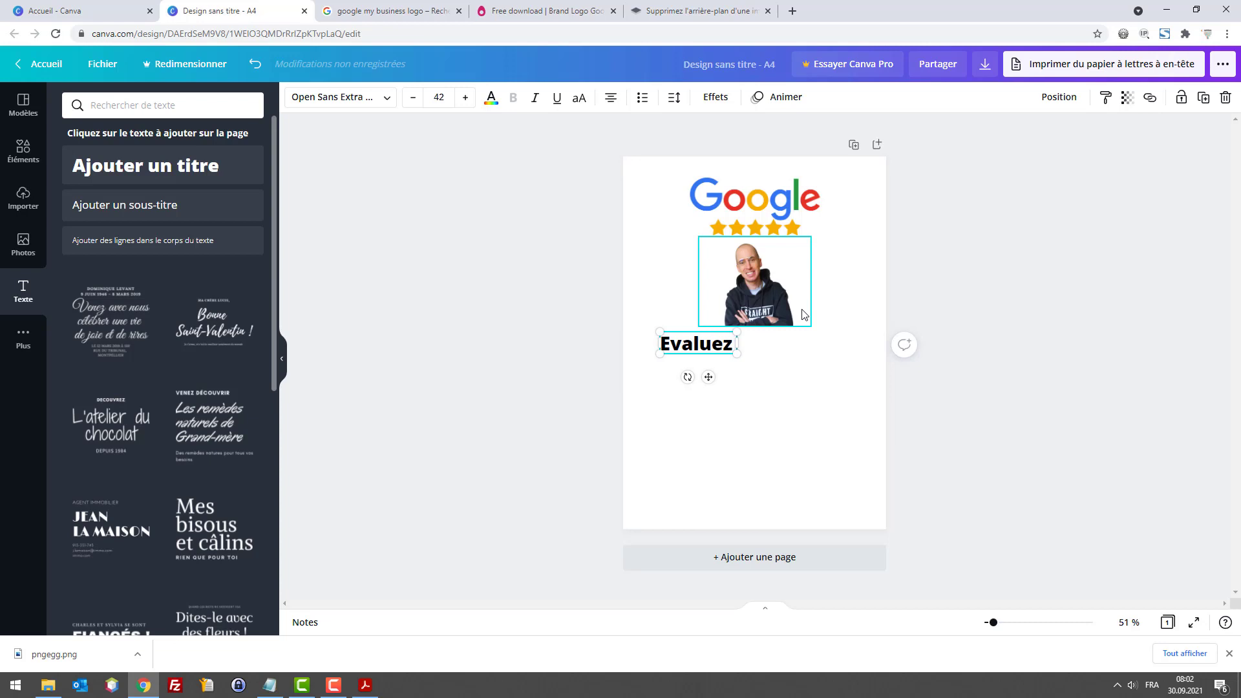
pyautogui.write(' site.com sur Google ')
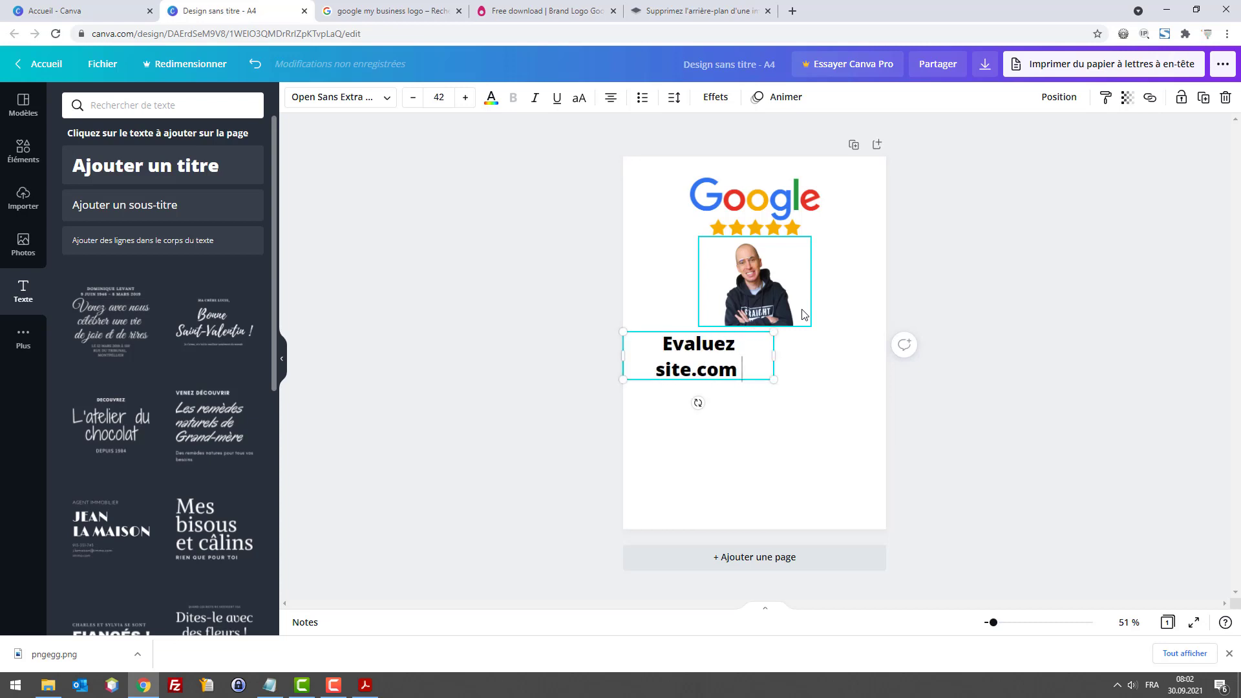
pyautogui.write('My Business')
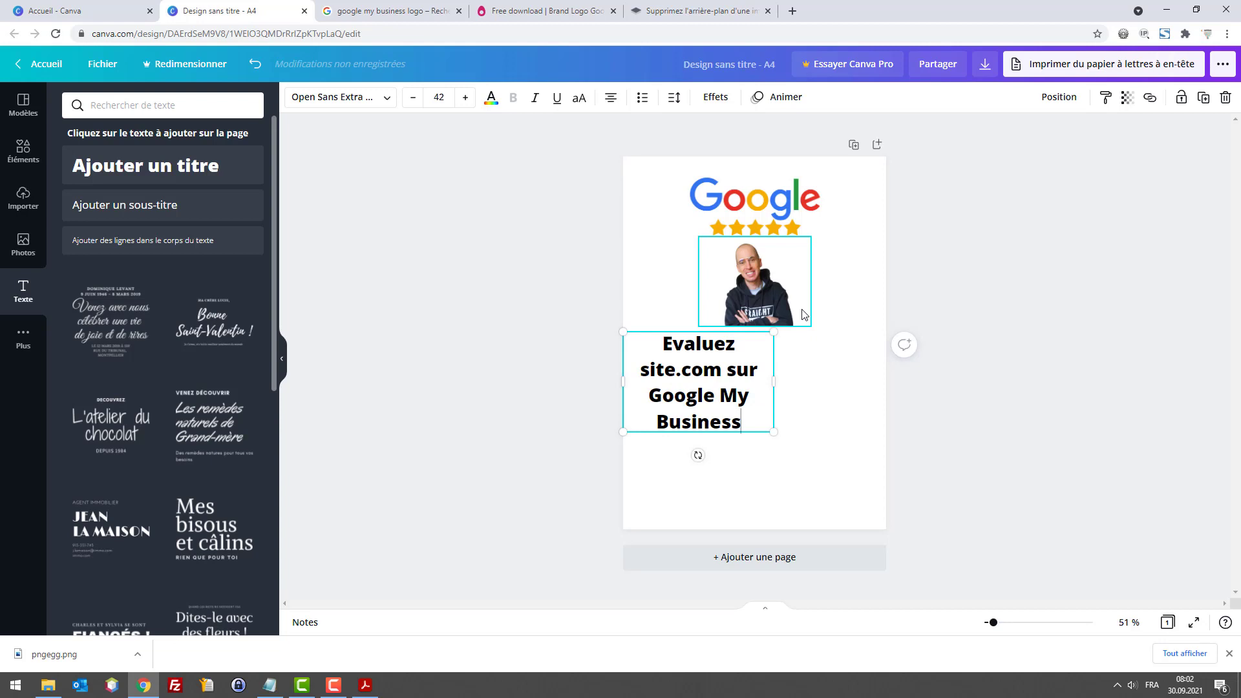
pyautogui.press('BackSpace')
pyautogui.press('BackSpace')
pyautogui.press('BackSpace')
pyautogui.press('BackSpace')
pyautogui.press('BackSpace')
pyautogui.press('BackSpace')
pyautogui.press('BackSpace')
pyautogui.press('BackSpace')
pyautogui.press('BackSpace')
pyautogui.press('BackSpace')
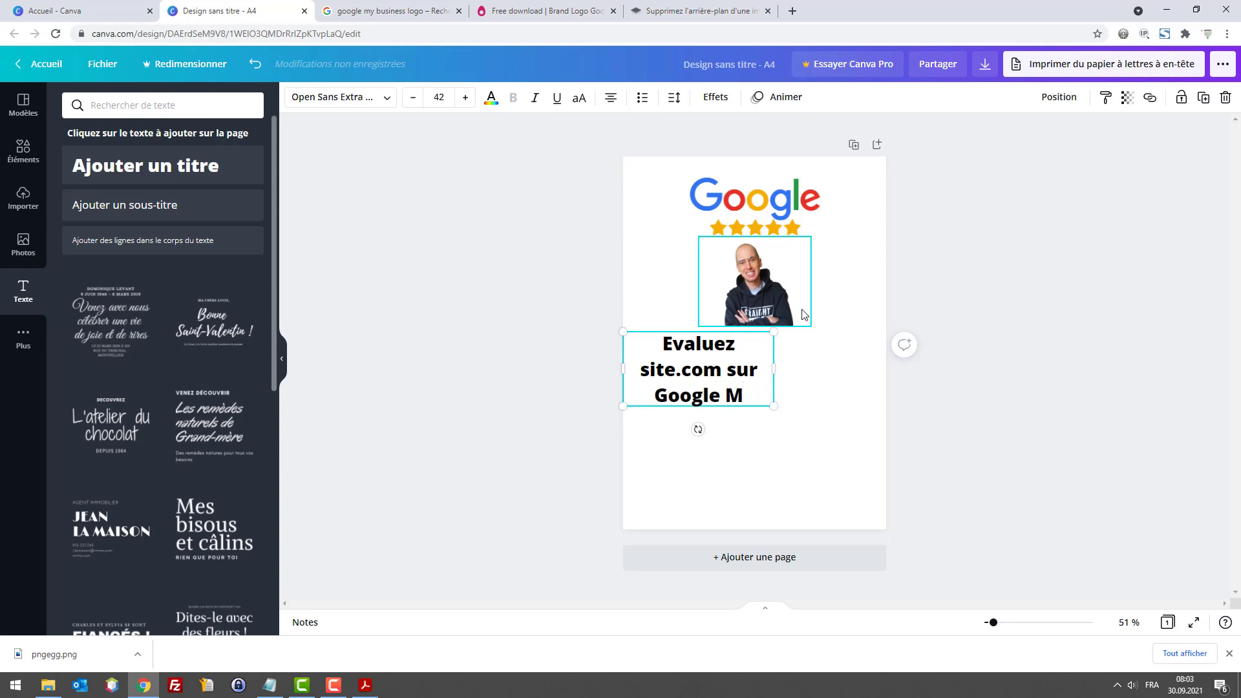
pyautogui.press('BackSpace')
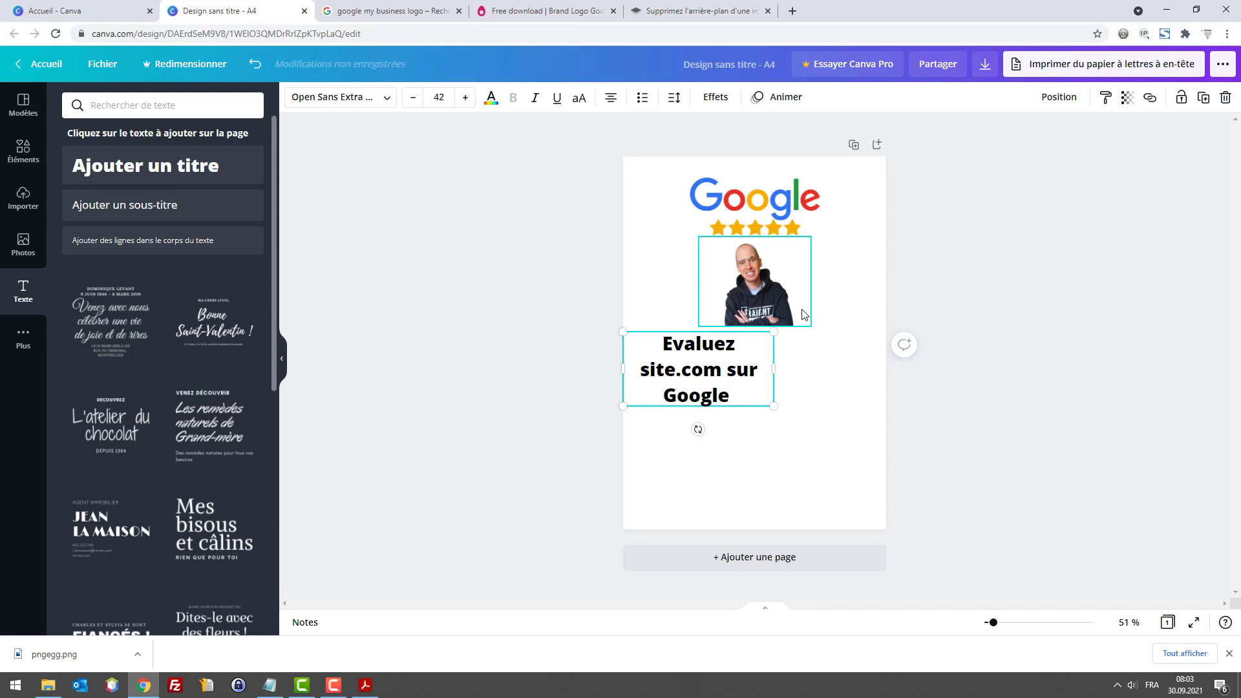
pyautogui.write('ça me ')
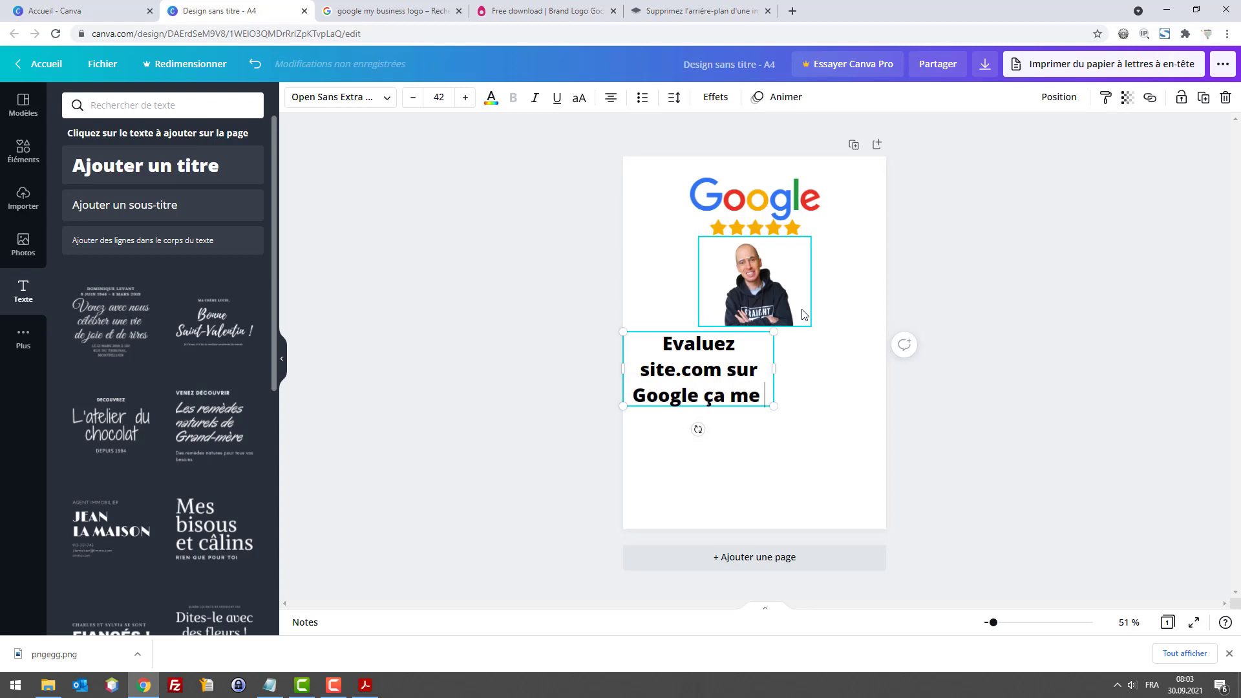
pyautogui.write('ferai')
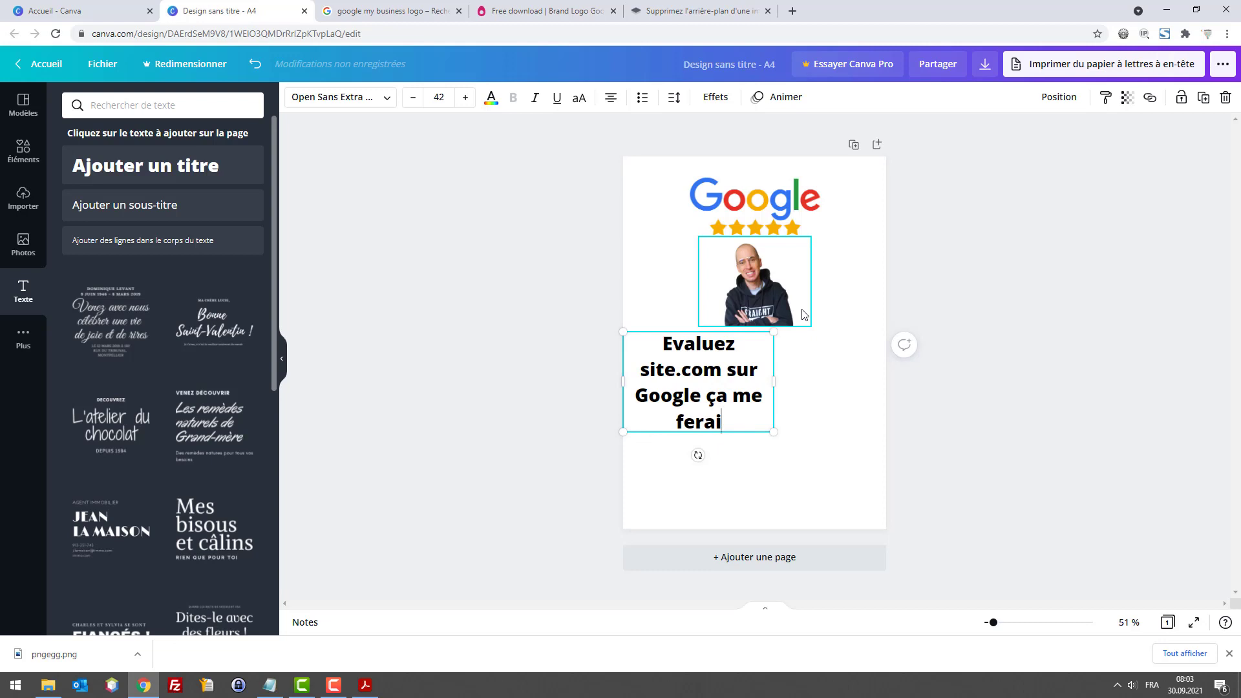
pyautogui.write('t très pl')
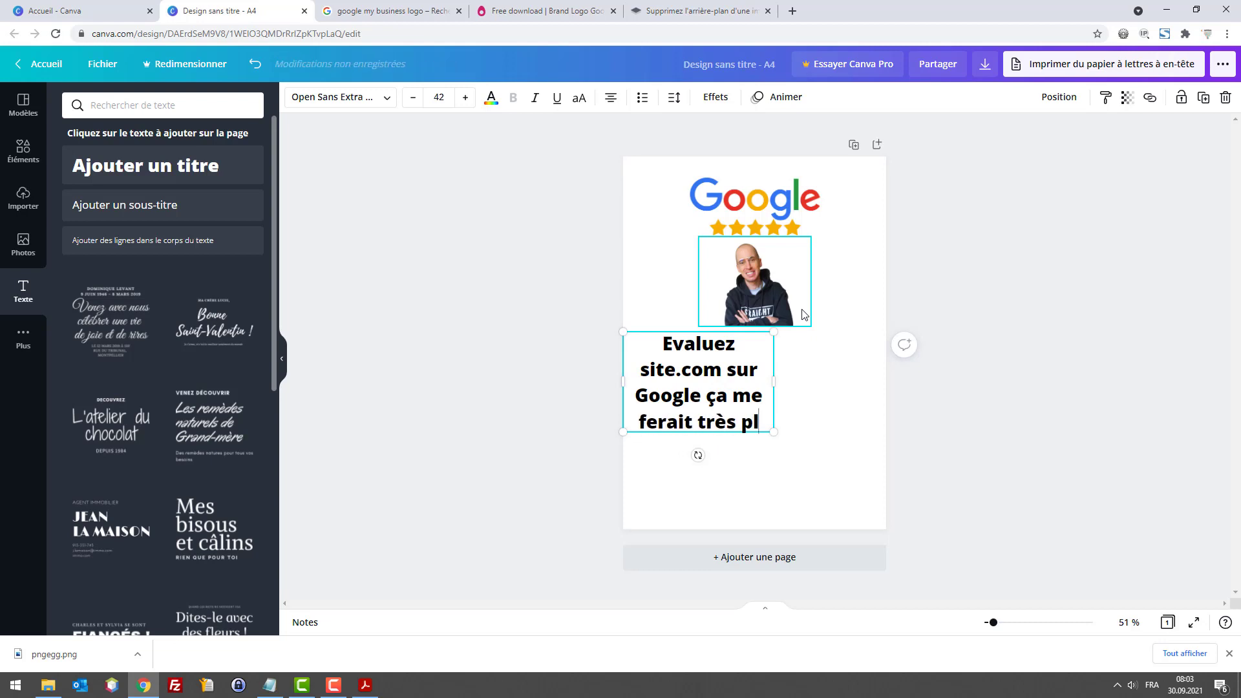
pyautogui.write('aisir.')
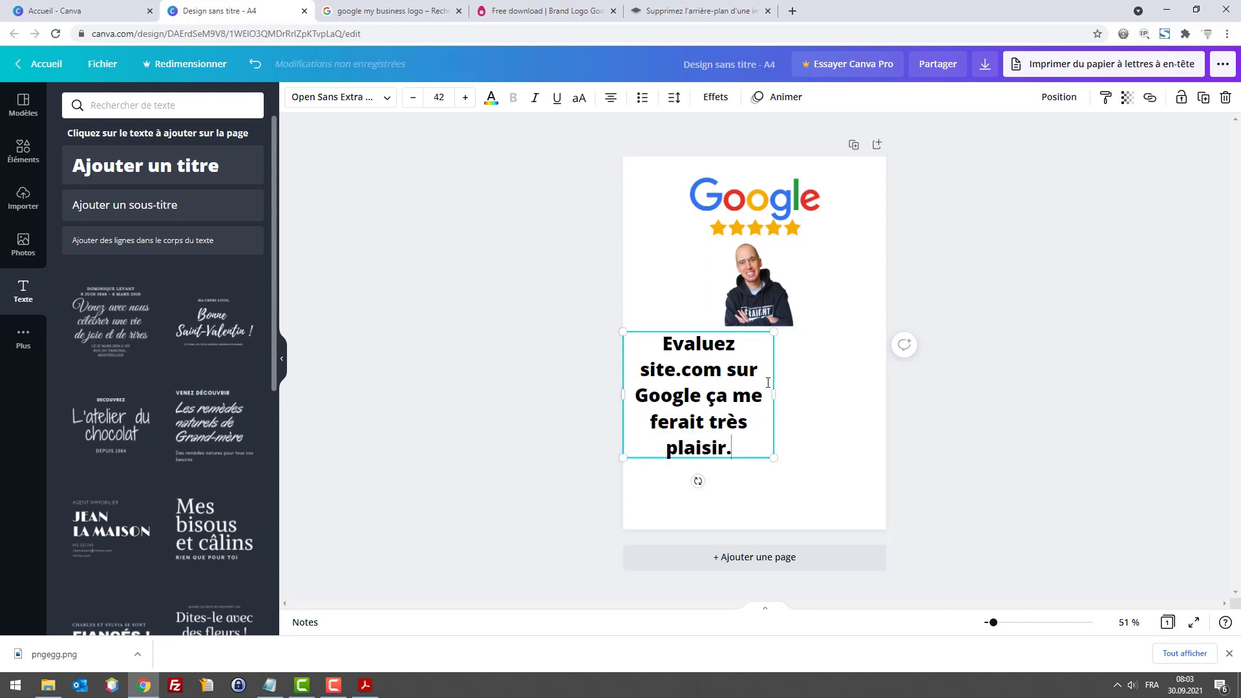
# Widen the text box so the lines reflow, and type the first-name signature
pyautogui.moveTo(739, 412); pyautogui.dragTo(844, 394)
pyautogui.click(831, 395)
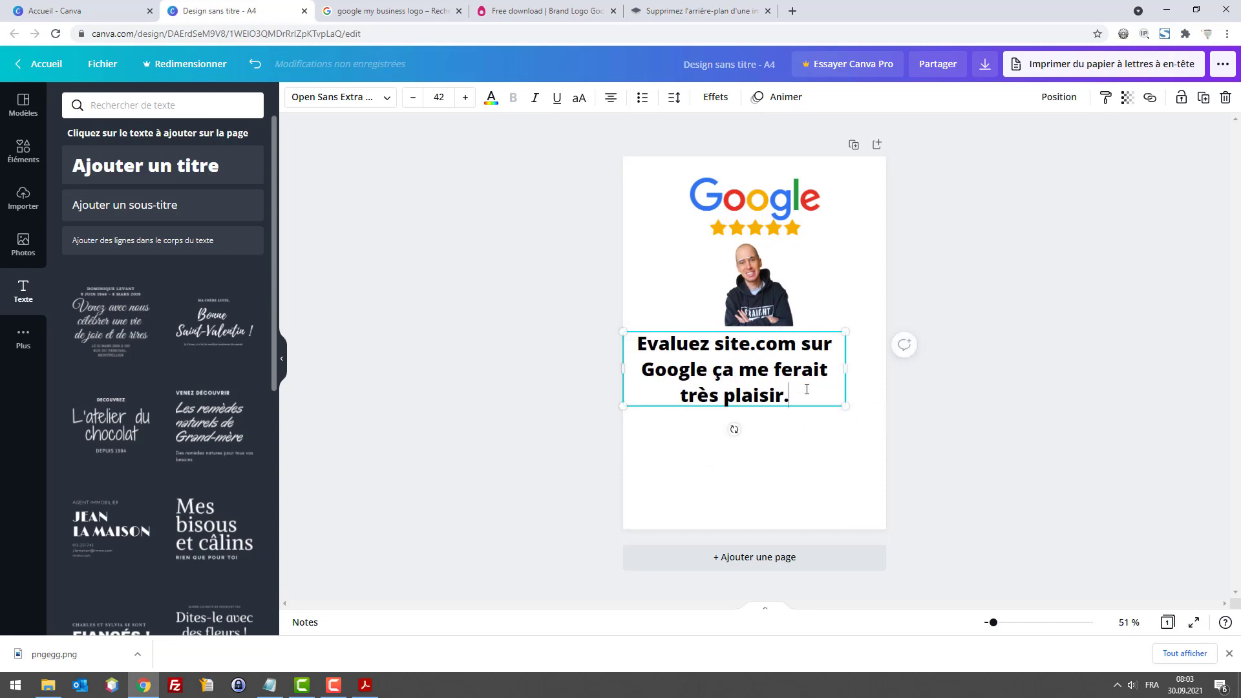
pyautogui.write('Germain')
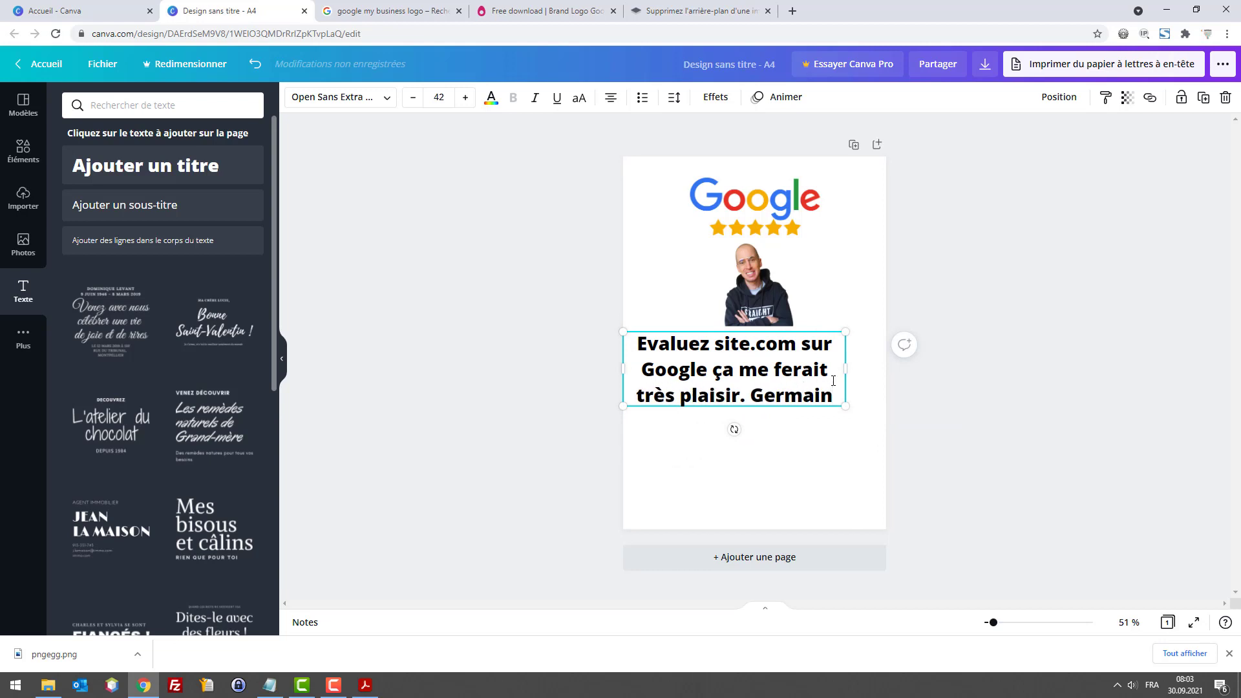
pyautogui.hotkey('ctrl', 'a')
# Shrink the review text's font size and tighten its letter spacing
pyautogui.click(413, 98)
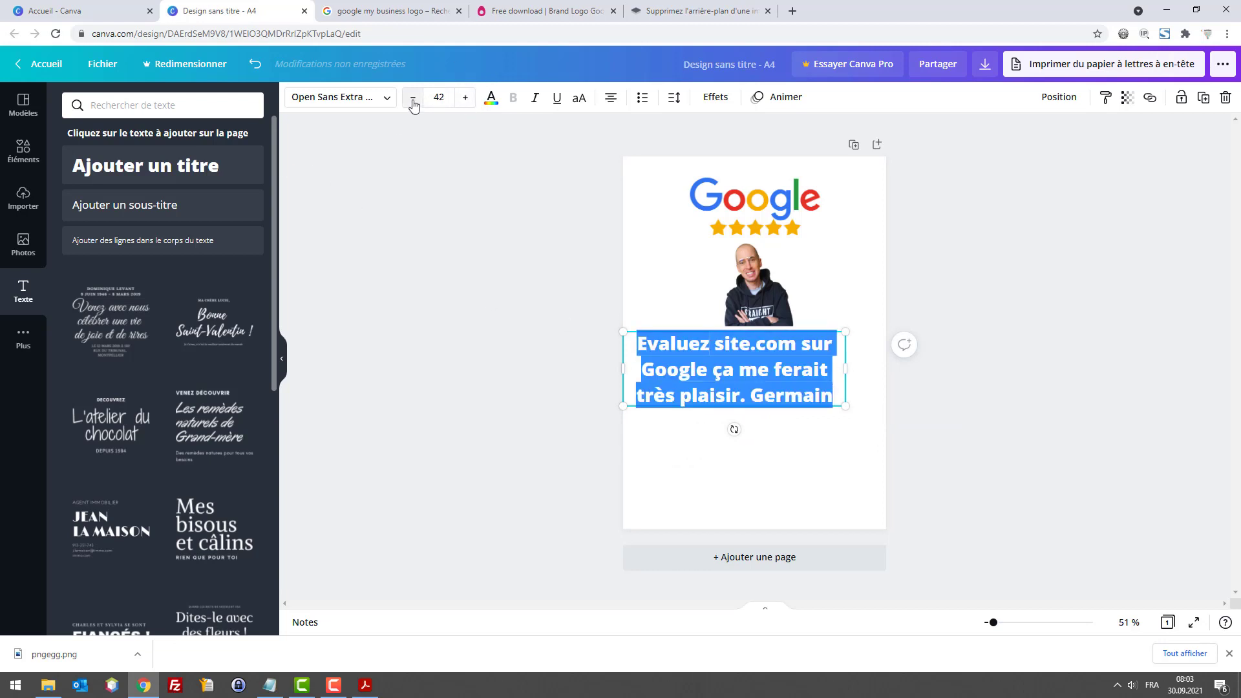
pyautogui.click(413, 97)
pyautogui.click(413, 98)
pyautogui.click(413, 98)
pyautogui.click(413, 98)
pyautogui.click(413, 98)
pyautogui.click(413, 98)
pyautogui.click(413, 98)
pyautogui.click(413, 98)
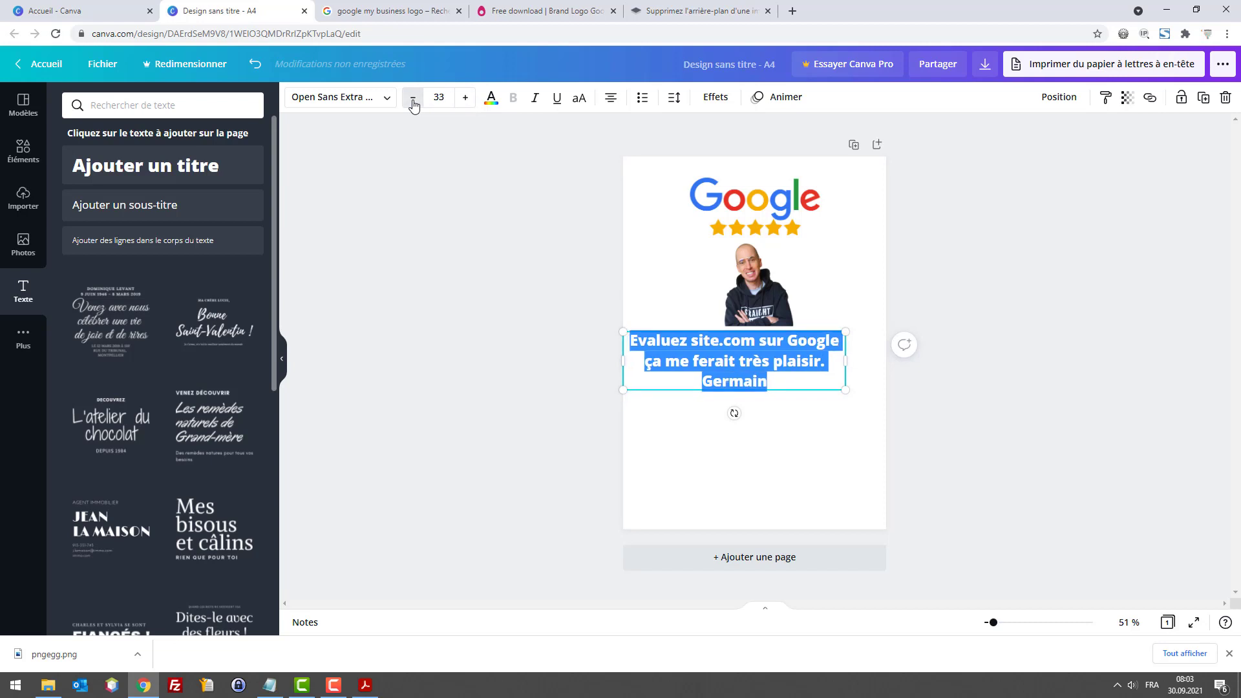
pyautogui.click(674, 97)
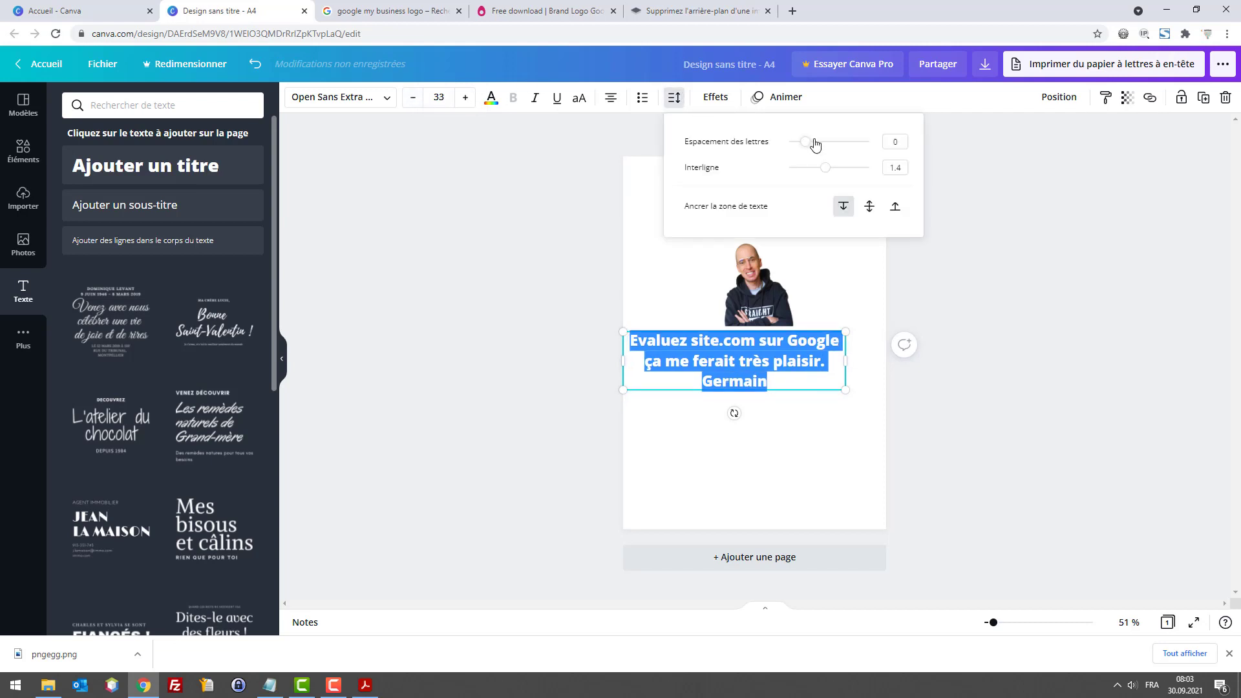
pyautogui.moveTo(804, 142); pyautogui.dragTo(820, 170)
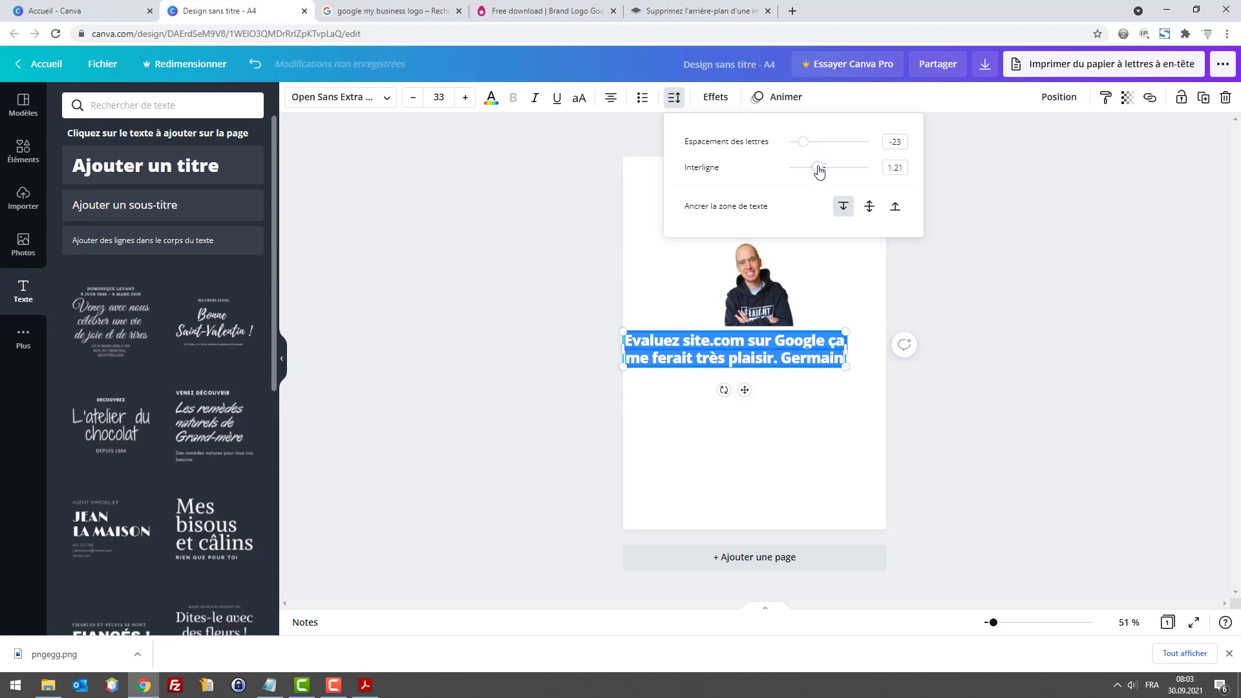
# Move the signature onto its own line and set the whole message to size 28
pyautogui.click(782, 356)
pyautogui.press('Return')
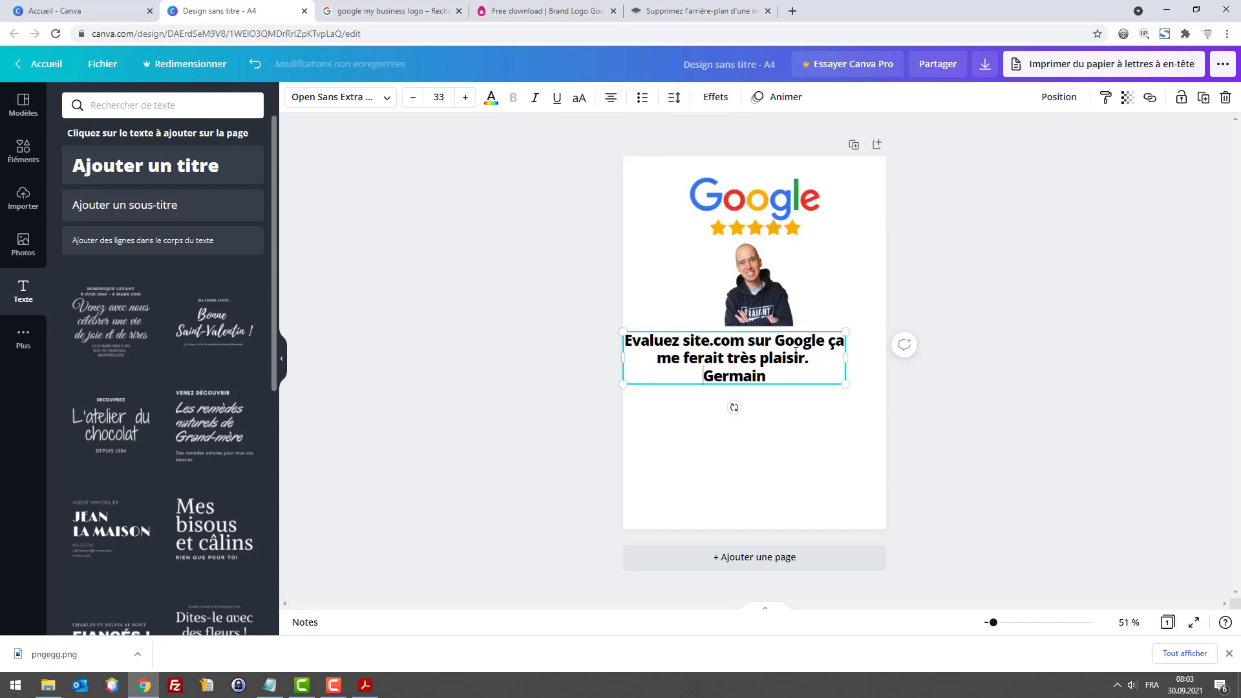
pyautogui.hotkey('ctrl', 'a')
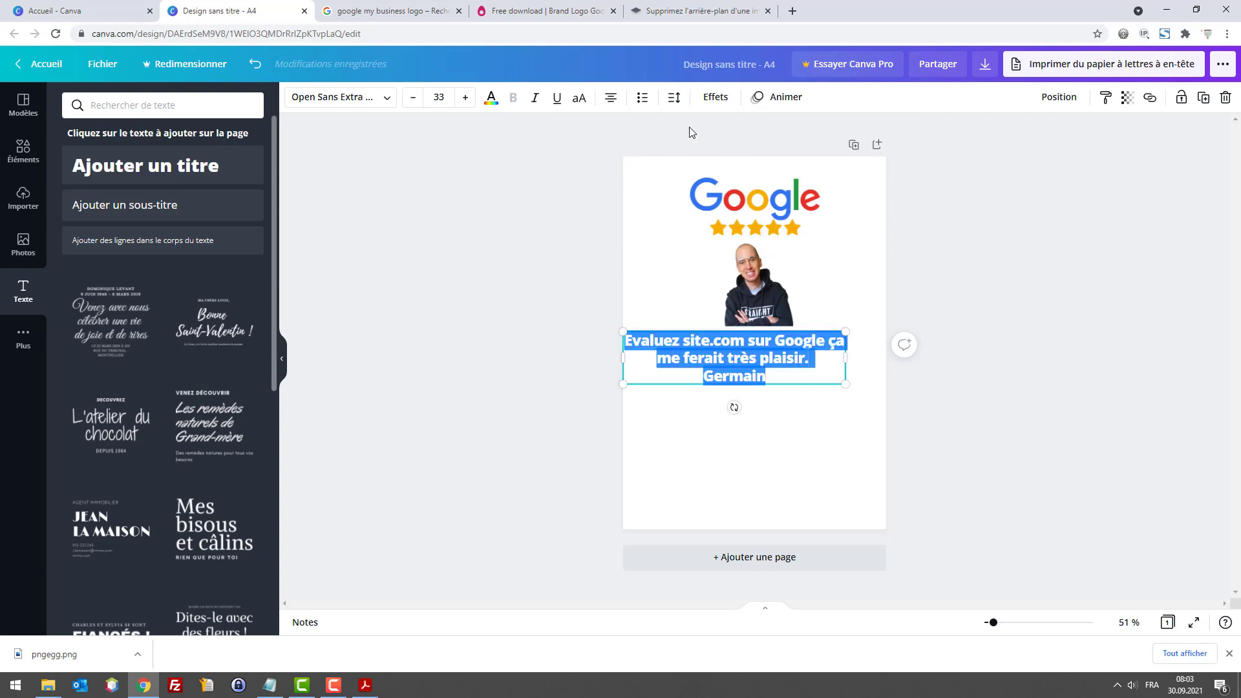
pyautogui.click(412, 97)
pyautogui.click(413, 97)
pyautogui.click(412, 97)
pyautogui.click(413, 97)
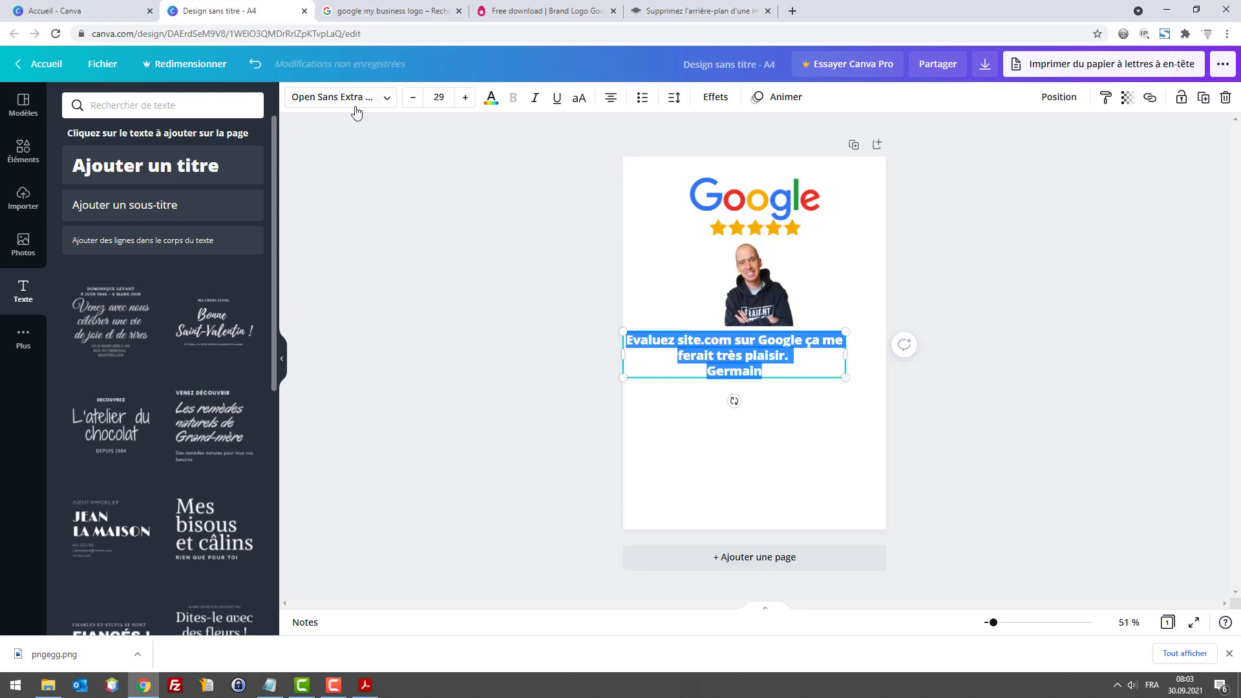
pyautogui.click(413, 98)
# Nudge the message text box right to centre it under the portrait
pyautogui.click(723, 424)
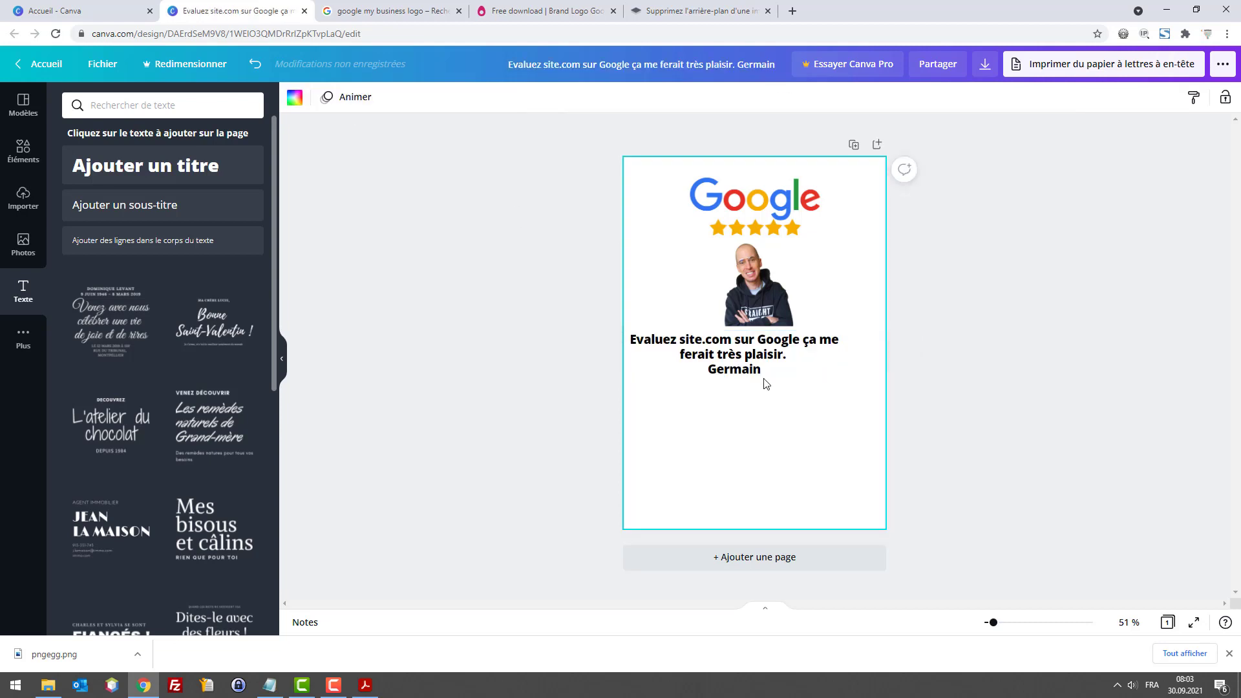
pyautogui.click(801, 353)
pyautogui.press('Right')
pyautogui.press('Right')
pyautogui.press('Right')
pyautogui.press('Right')
pyautogui.press('Right')
pyautogui.press('Right')
pyautogui.press('Right')
pyautogui.press('Right')
pyautogui.press('Right')
pyautogui.press('Right')
pyautogui.press('Right')
pyautogui.press('Right')
pyautogui.press('Right')
pyautogui.press('Right')
pyautogui.press('Right')
pyautogui.press('Right')
pyautogui.press('Right')
pyautogui.press('Right')
pyautogui.press('Right')
pyautogui.press('Right')
pyautogui.press('Right')
pyautogui.press('Right')
pyautogui.press('Right')
pyautogui.press('Right')
pyautogui.press('Right')
pyautogui.press('Right')
pyautogui.press('Right')
pyautogui.press('Right')
pyautogui.press('Right')
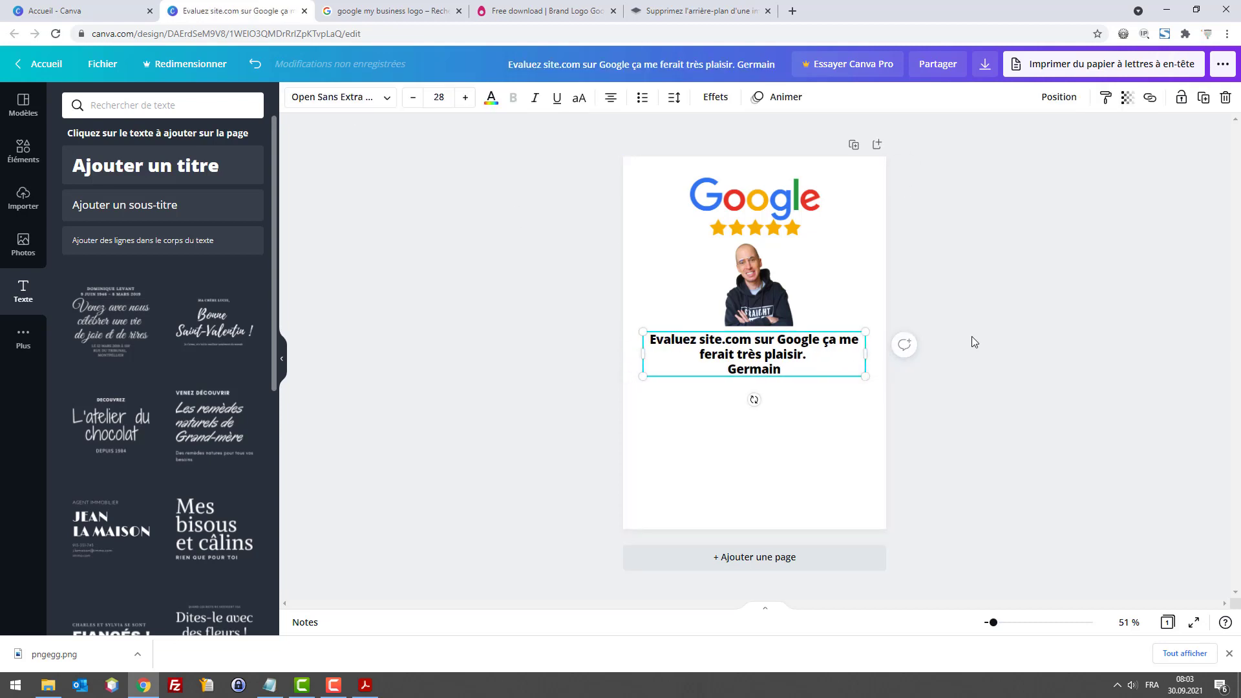
pyautogui.click(990, 327)
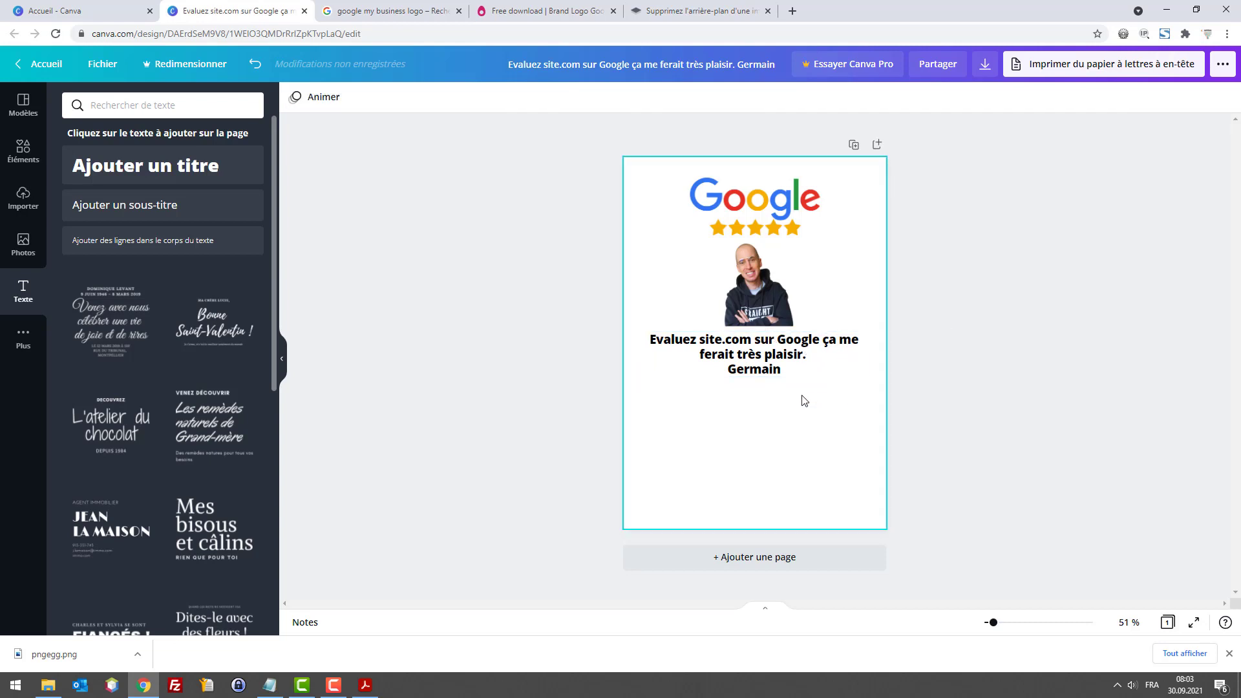
pyautogui.click(821, 342)
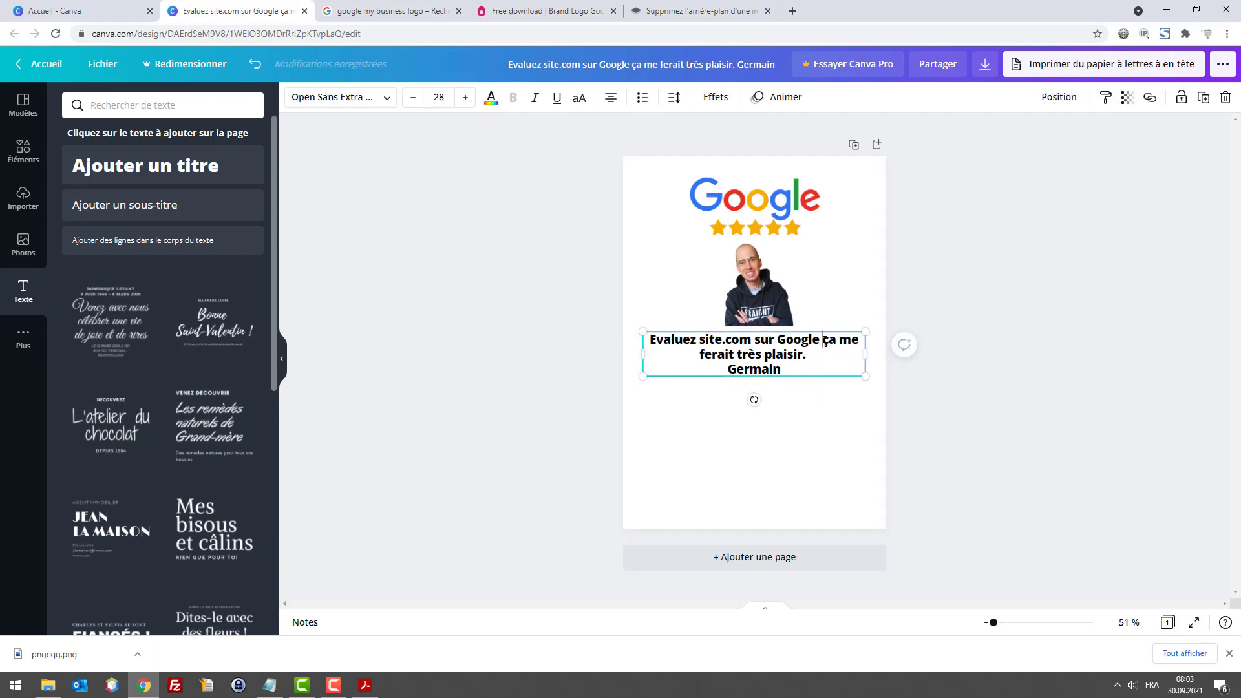
# Change 'ça' to 'cela' in the message
pyautogui.click(824, 340)
pyautogui.press('Return')
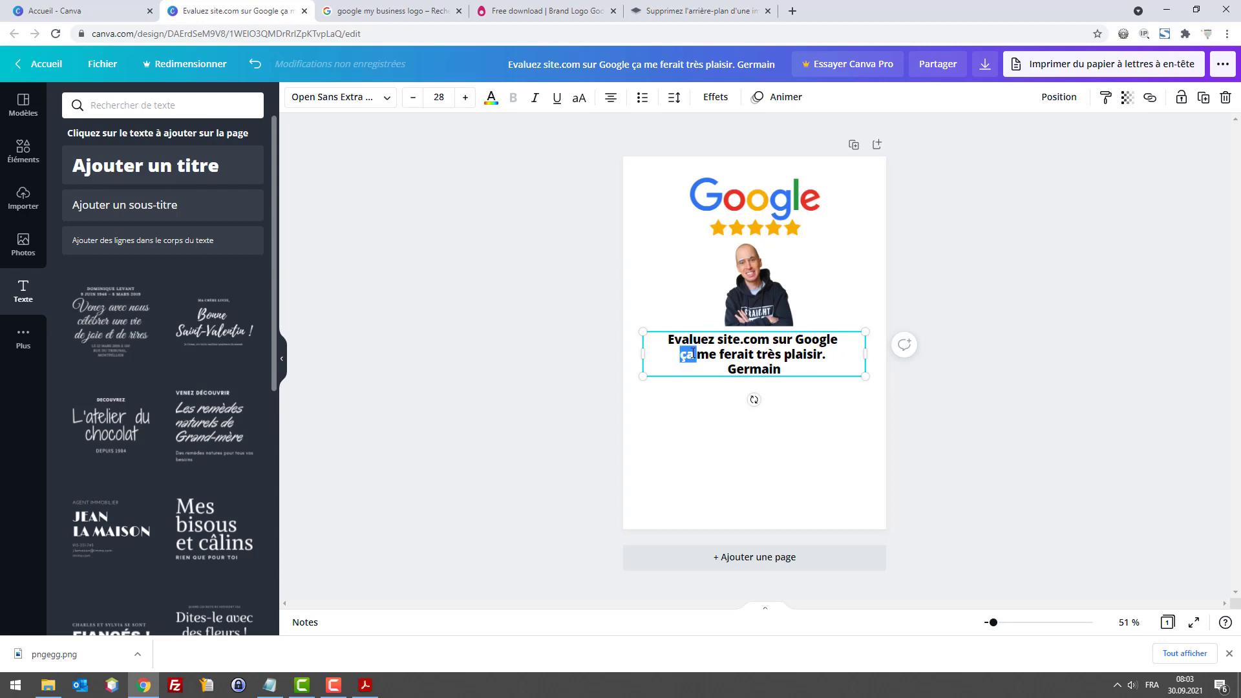
pyautogui.write('cela')
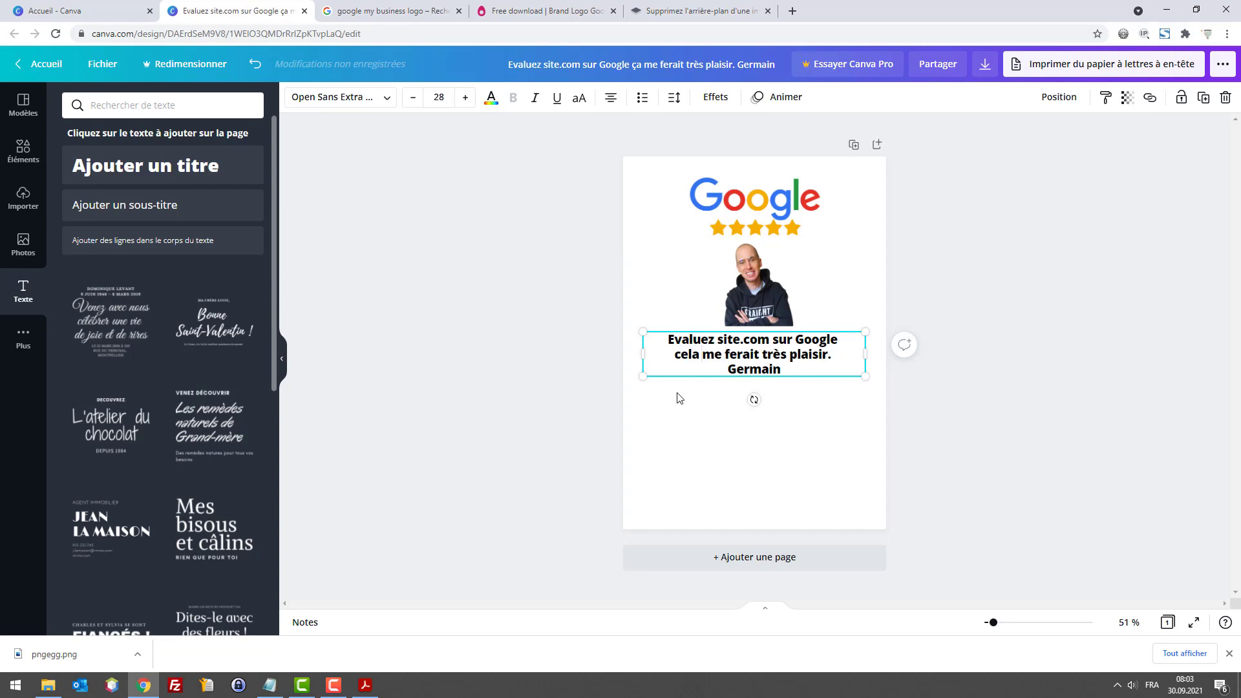
pyautogui.click(677, 397)
# Shrink the portrait slightly and move the message up just beneath it
pyautogui.click(775, 297)
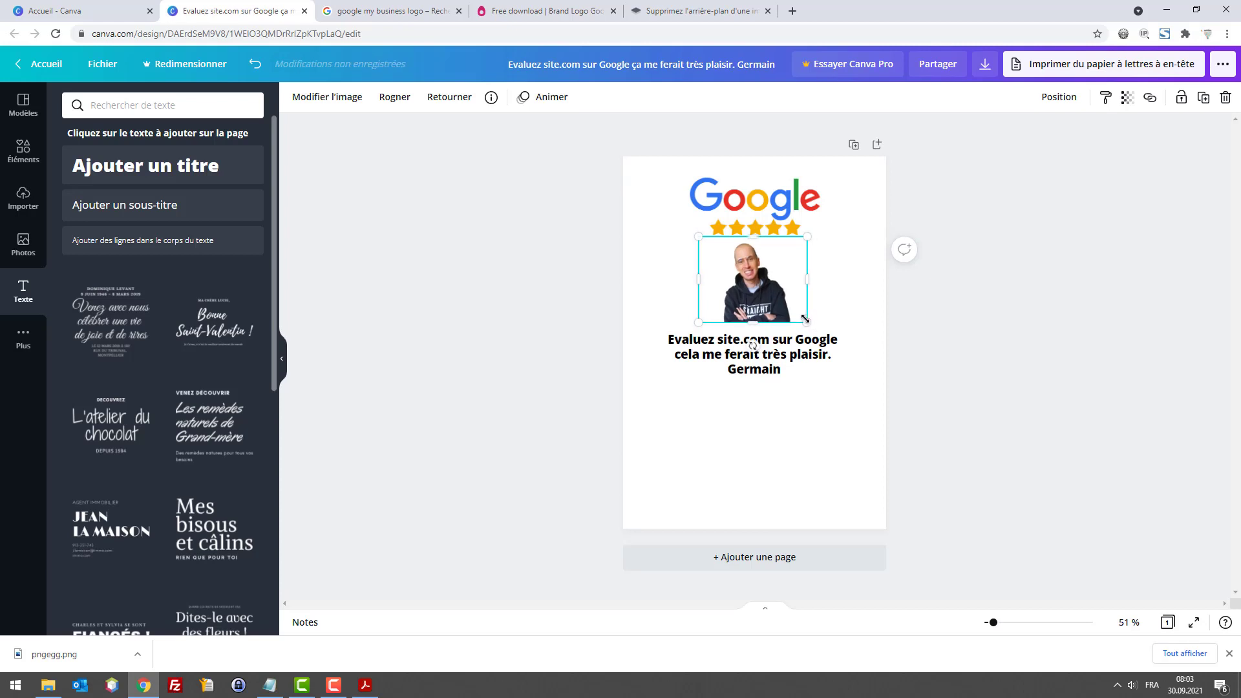
pyautogui.moveTo(805, 319); pyautogui.dragTo(770, 287)
pyautogui.click(777, 346)
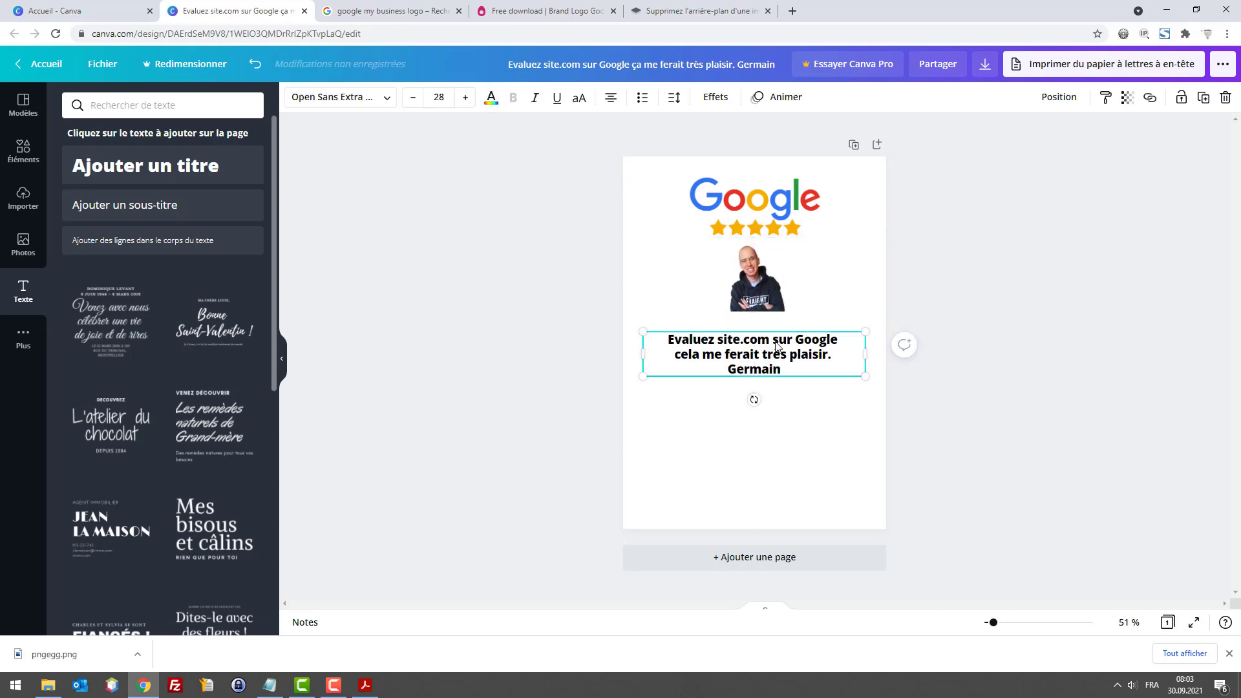
pyautogui.moveTo(775, 346); pyautogui.dragTo(777, 330)
pyautogui.click(787, 278)
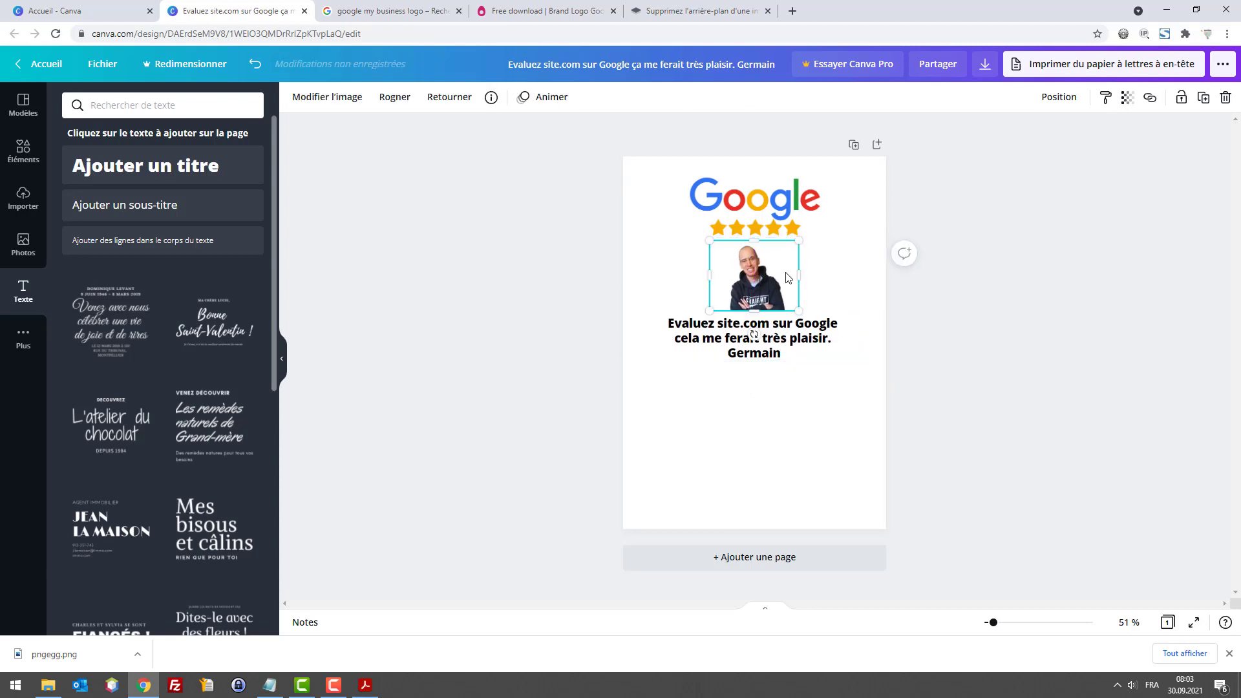
pyautogui.click(777, 335)
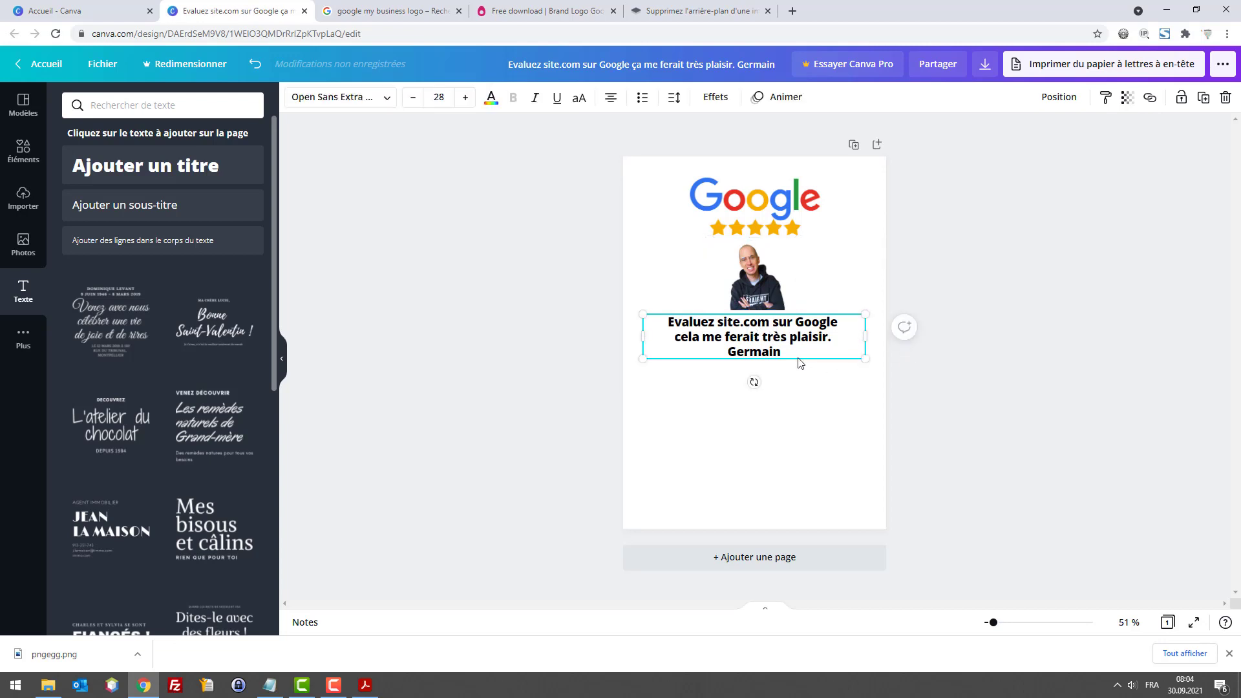
pyautogui.moveTo(782, 353); pyautogui.dragTo(782, 355)
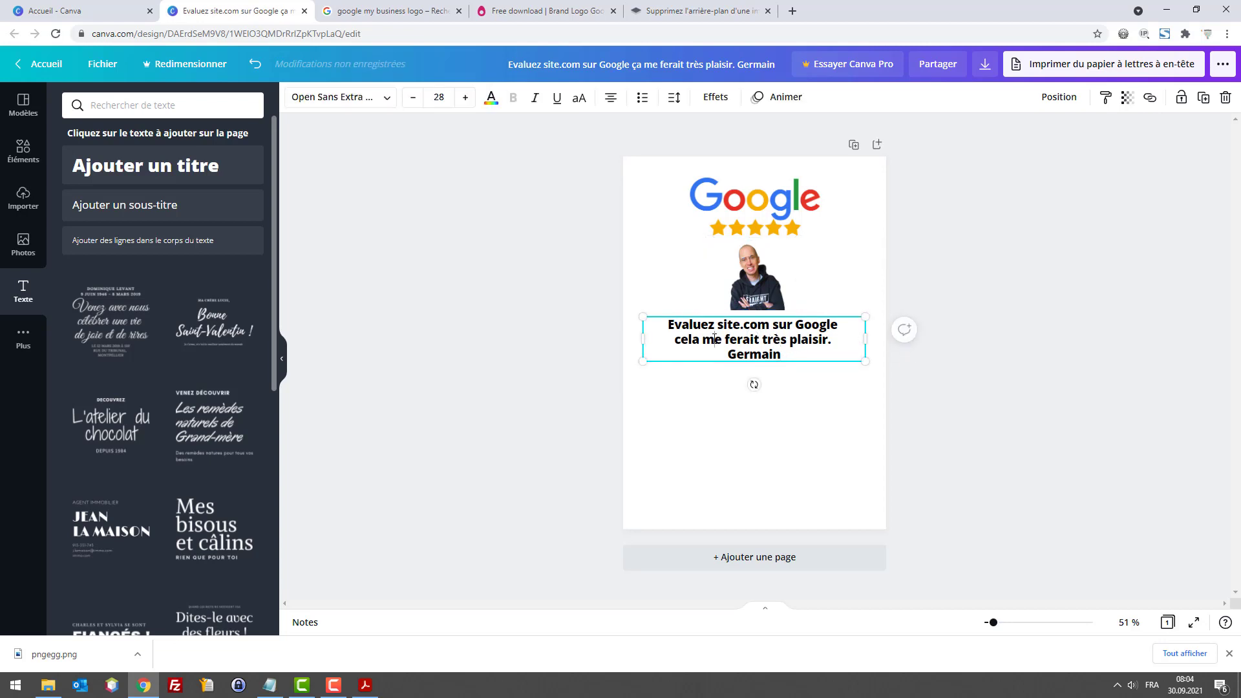
pyautogui.click(855, 389)
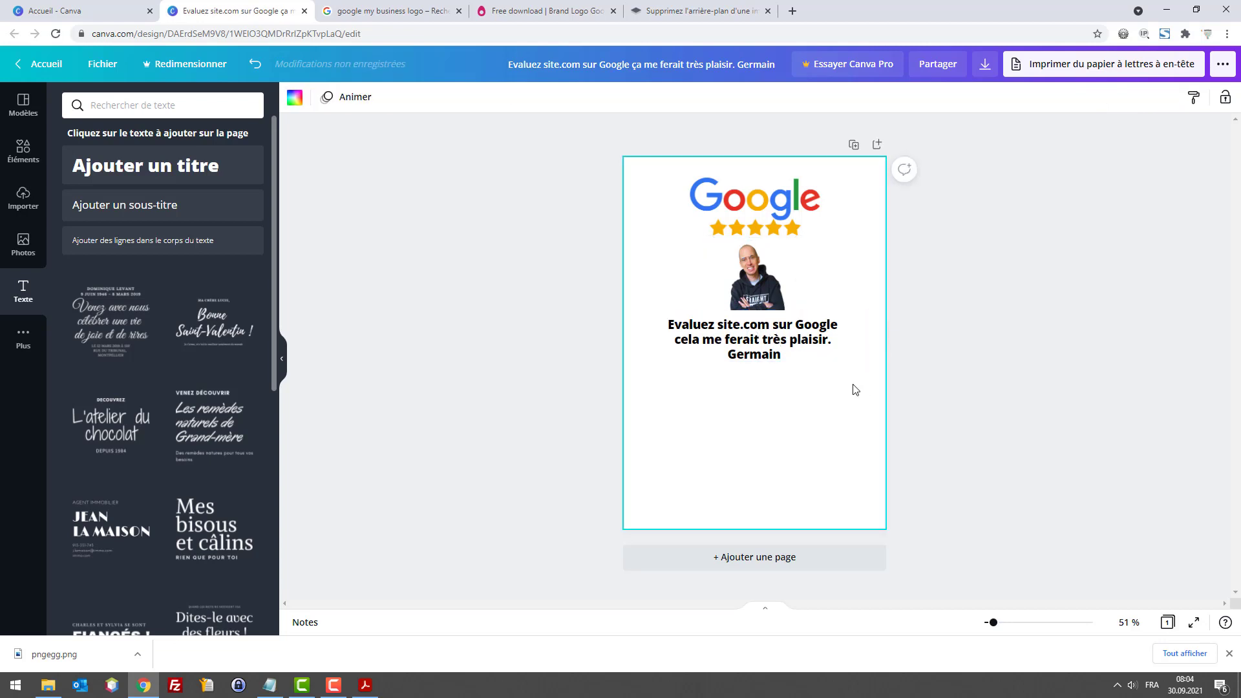
pyautogui.click(864, 351)
# Search Google for 'webbax' in a new tab, dropping the .ch autocomplete
pyautogui.click(800, 409)
pyautogui.hotkey('ctrl', 't')
pyautogui.write('webbax')
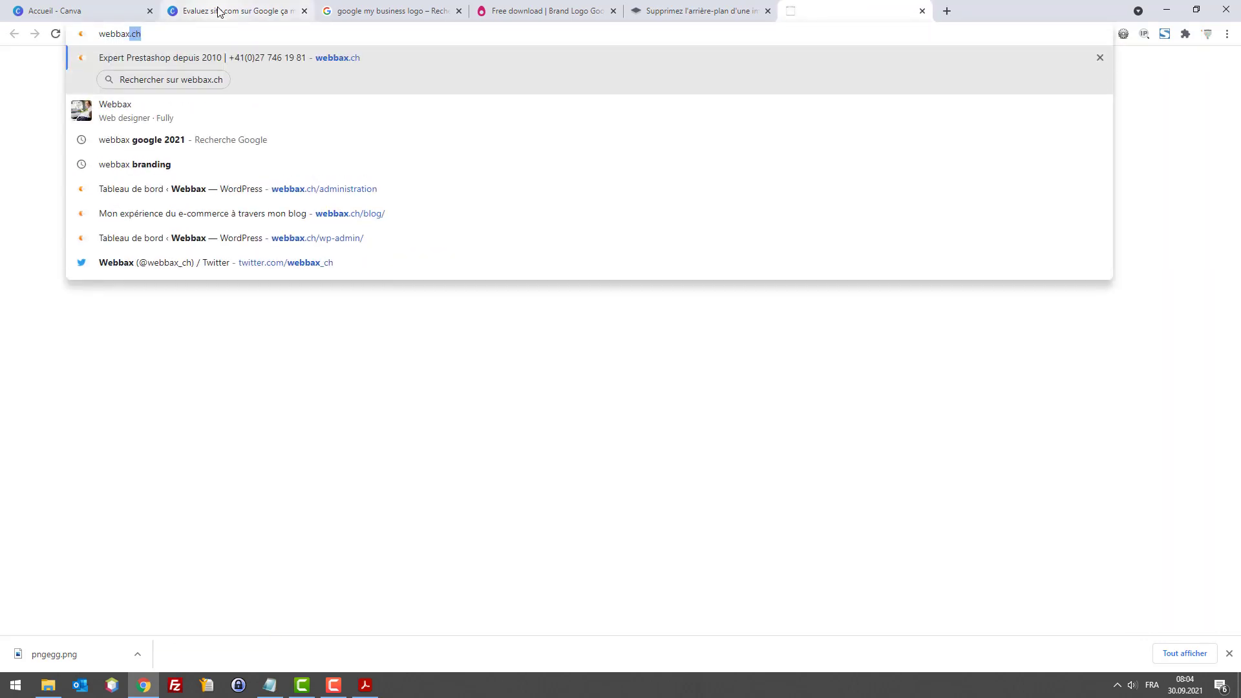
pyautogui.press('Delete')
pyautogui.press('Return')
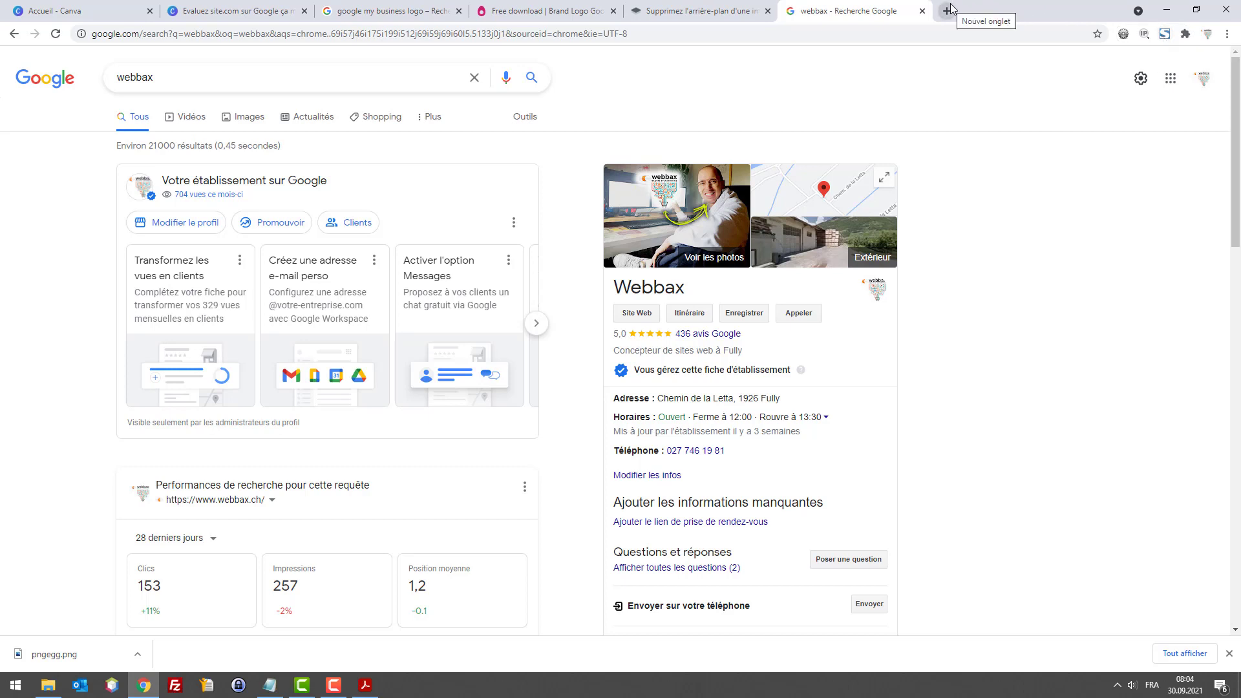
# Capture the visible part of the webbax results with FireShot and copy the image
pyautogui.click(1161, 35)
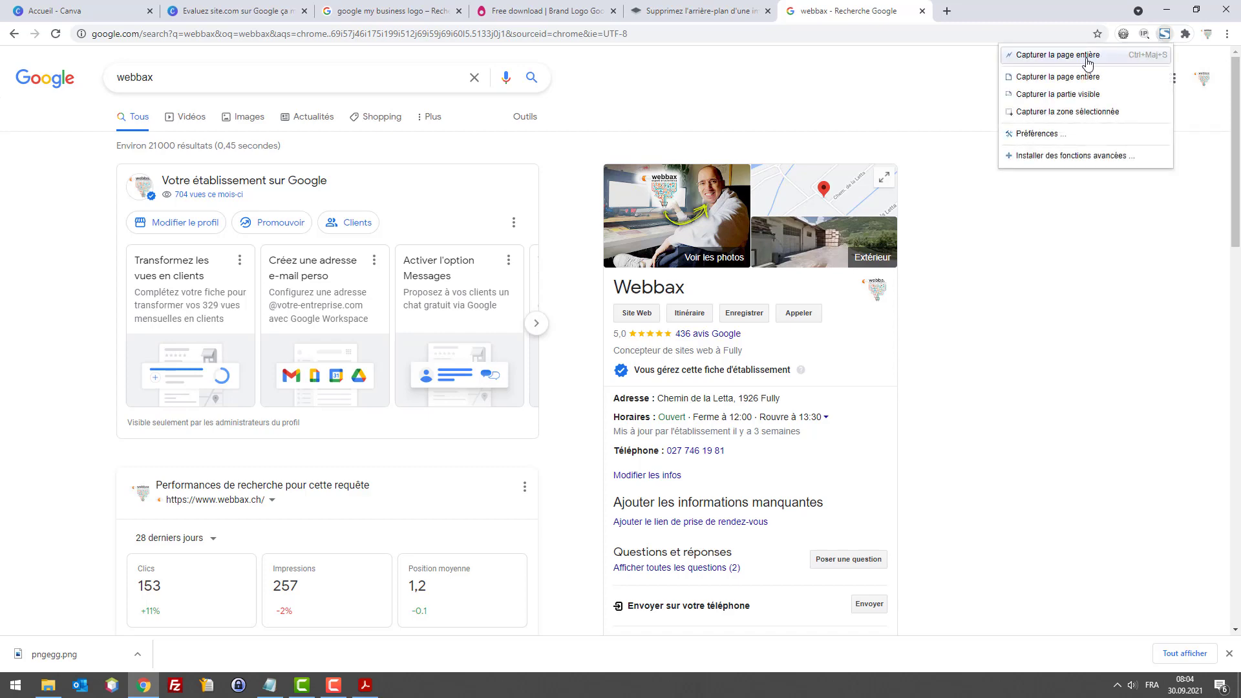
pyautogui.click(1083, 94)
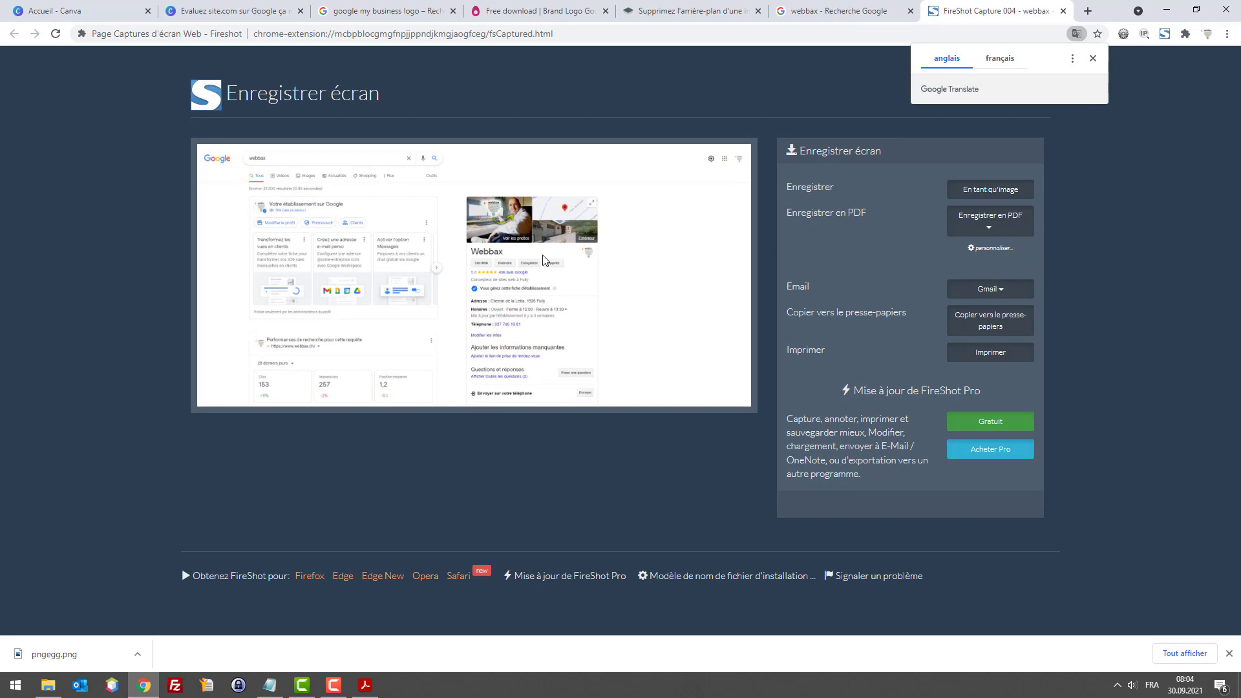
pyautogui.rightClick(543, 260)
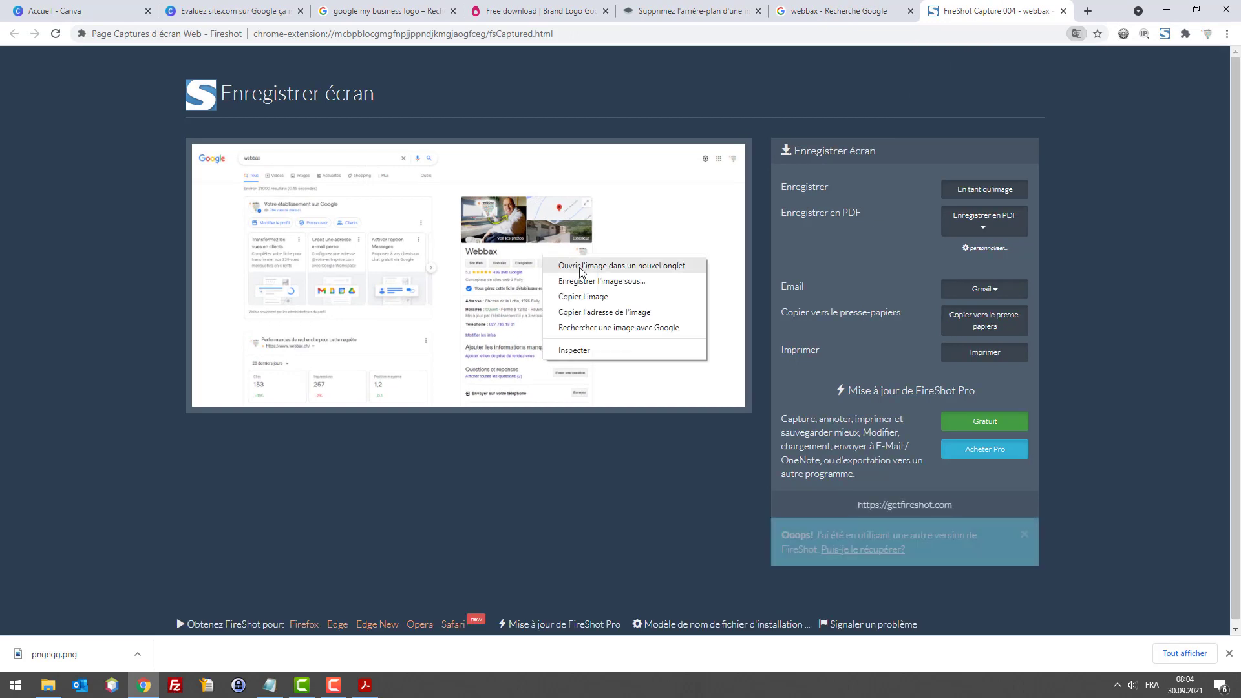
pyautogui.click(582, 293)
# Try pasting the copied screenshot onto the Canva page, allowing clipboard access
pyautogui.click(256, 11)
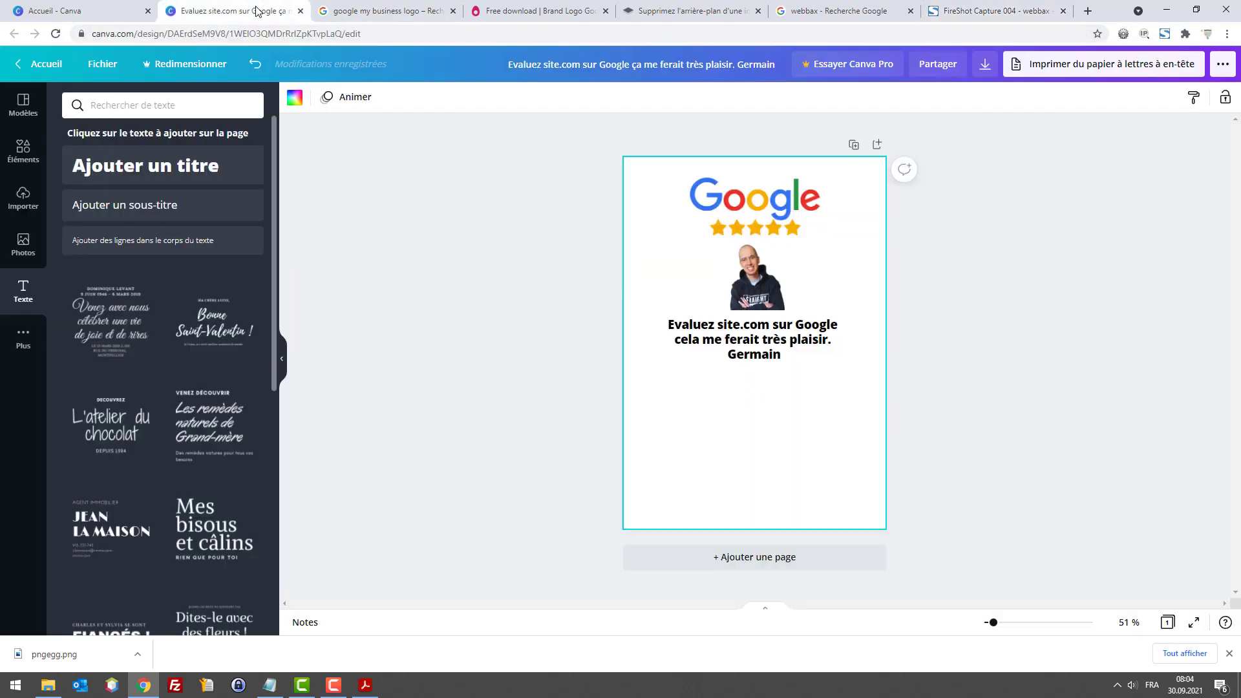
pyautogui.rightClick(681, 405)
pyautogui.click(714, 450)
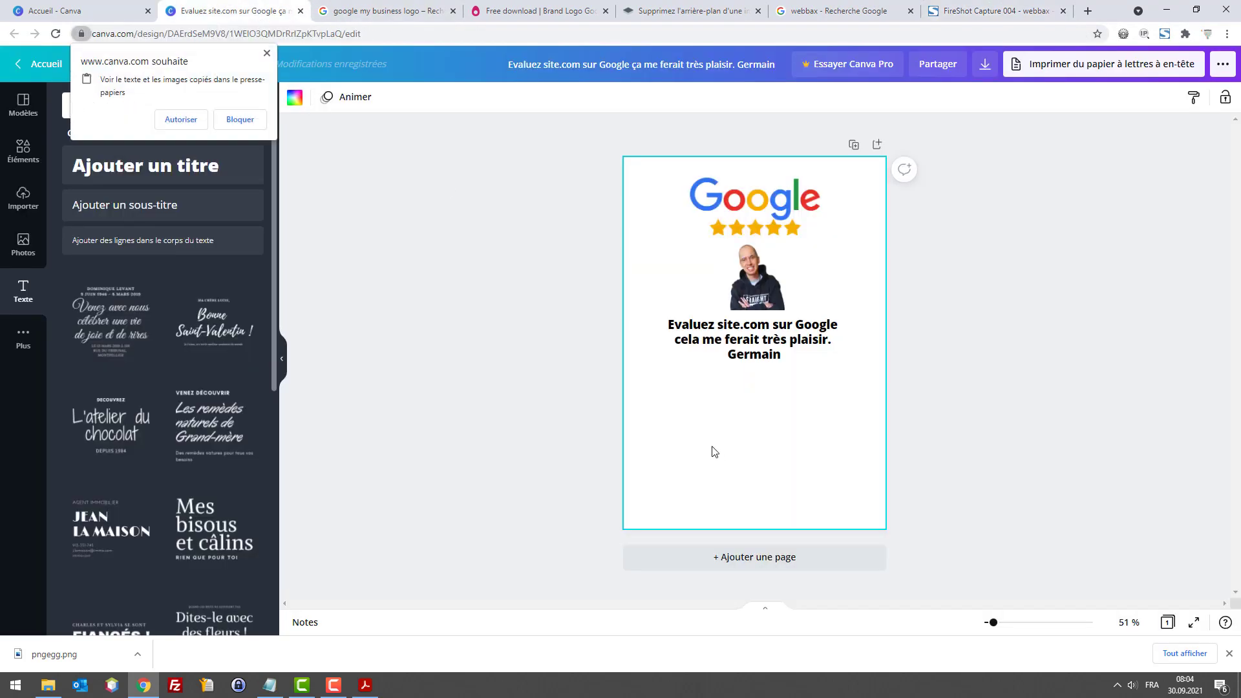
pyautogui.click(194, 121)
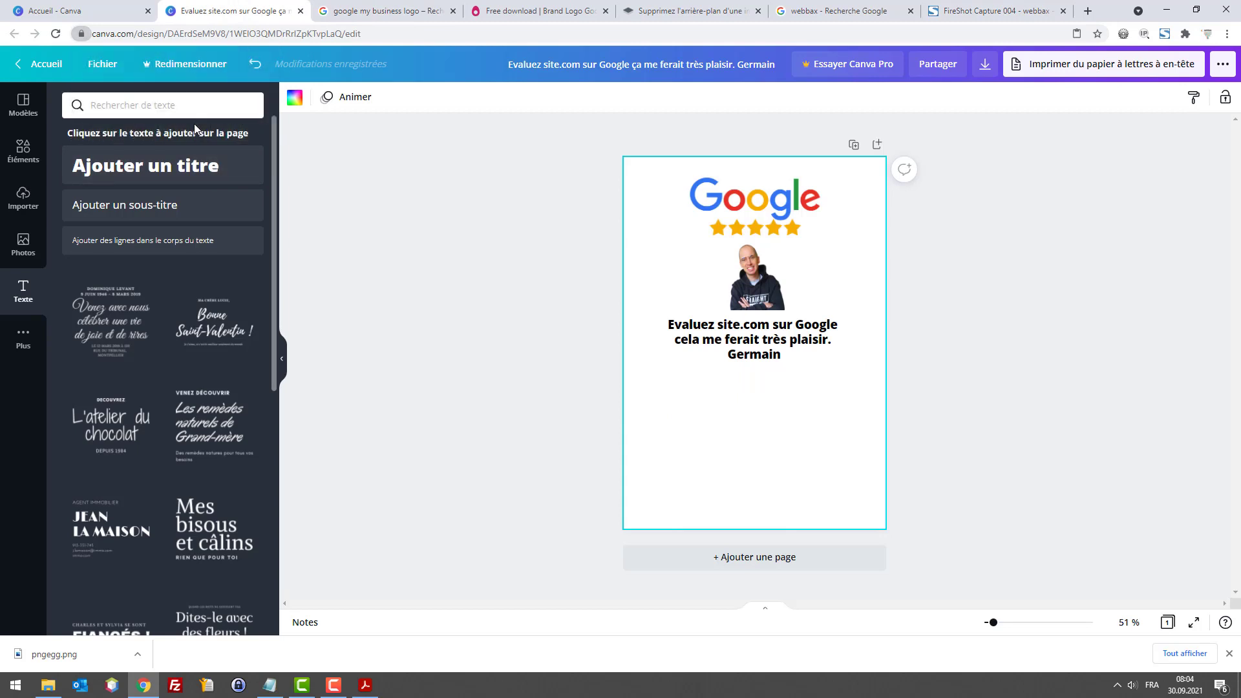
pyautogui.rightClick(740, 419)
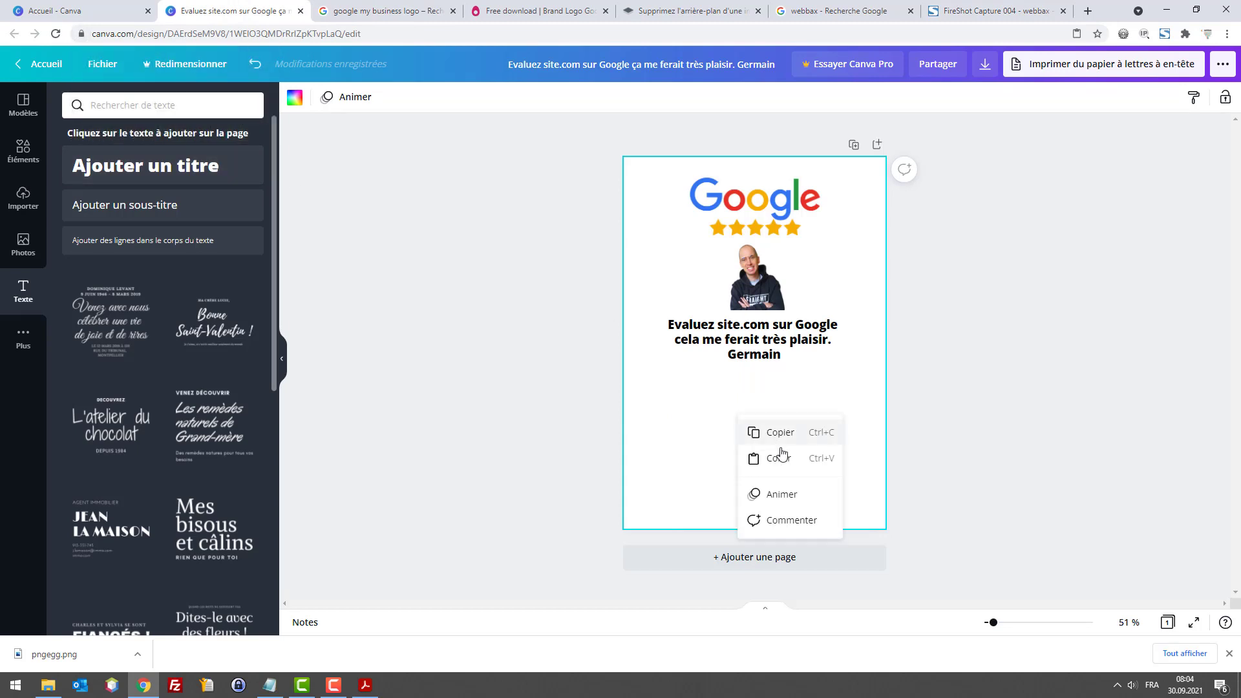
pyautogui.click(792, 463)
pyautogui.click(23, 105)
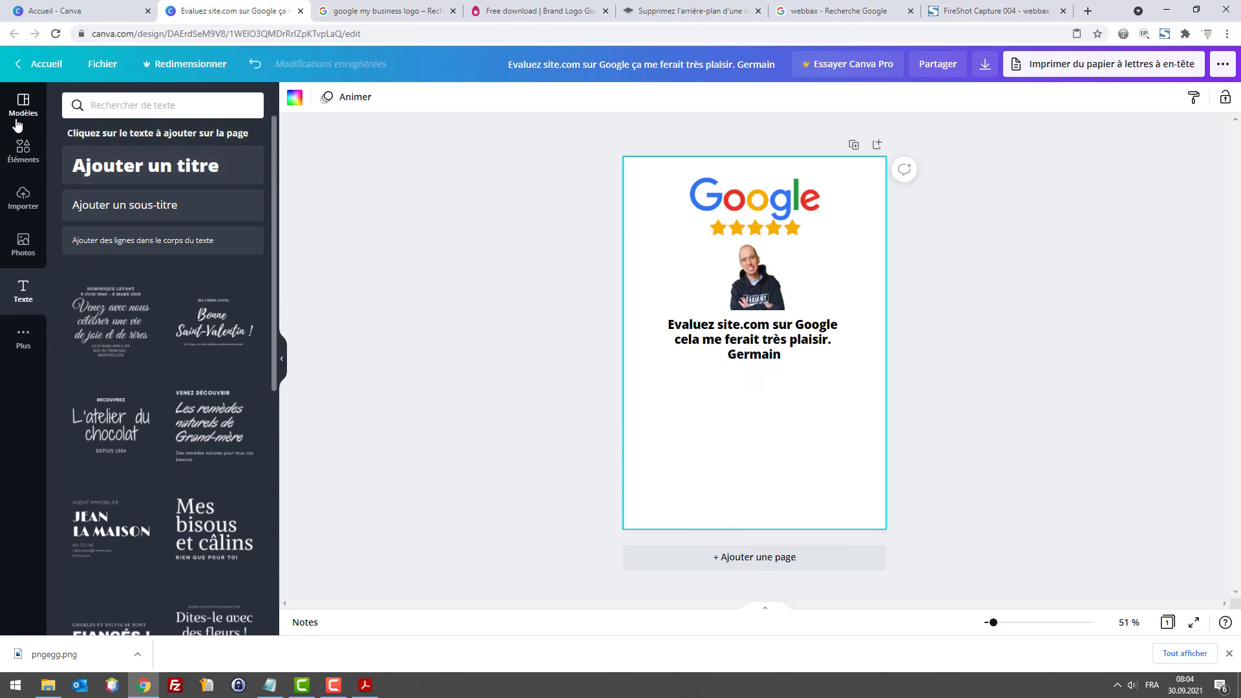
pyautogui.click(23, 152)
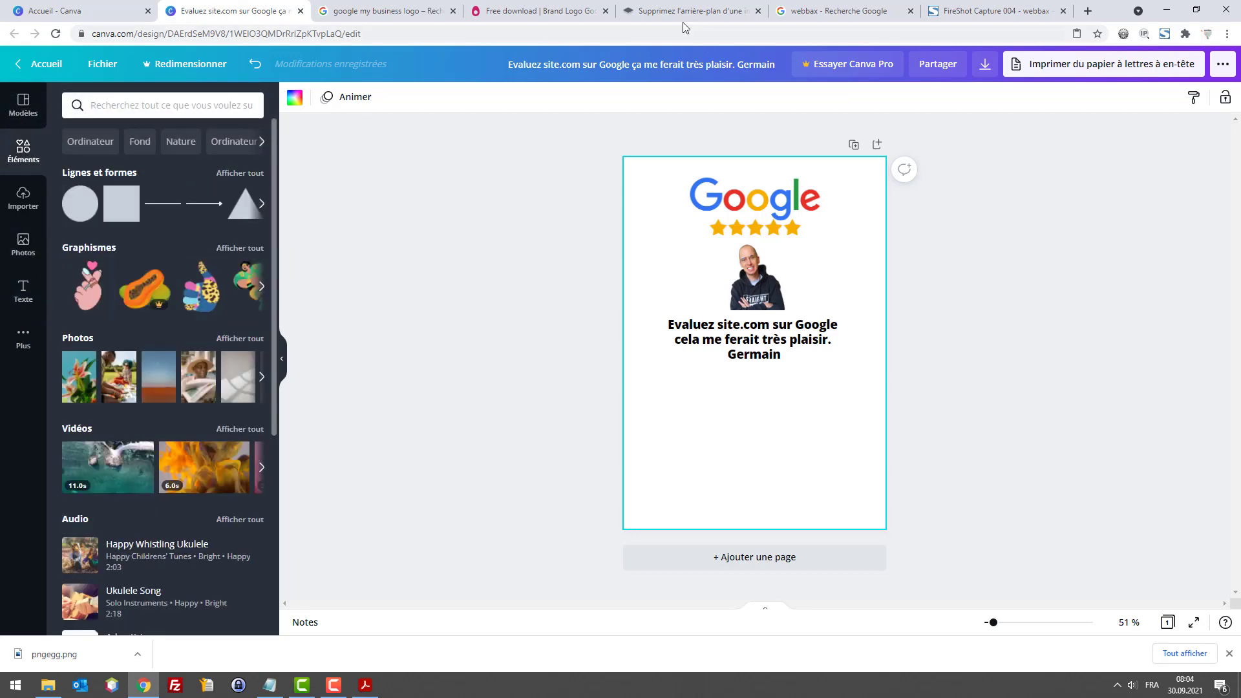
# Save the FireShot capture as téléchargement.jpg and restore the browser to a smaller window
pyautogui.click(723, 8)
pyautogui.click(961, 8)
pyautogui.rightClick(611, 215)
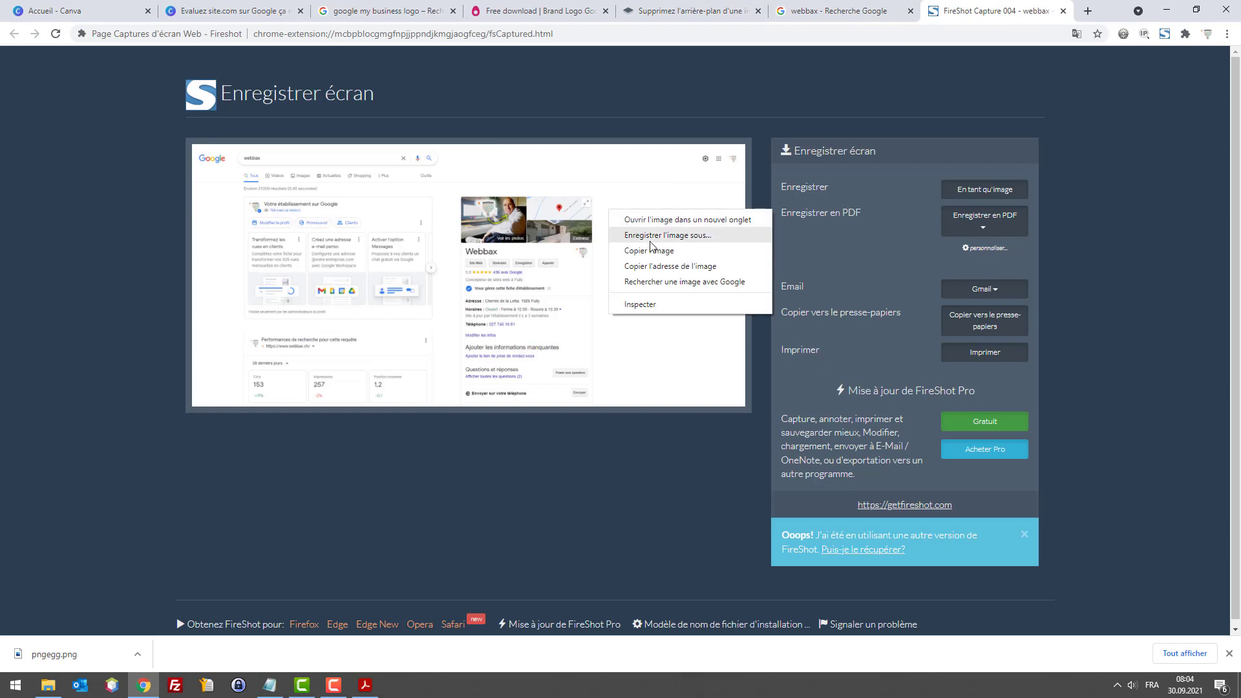
pyautogui.click(648, 236)
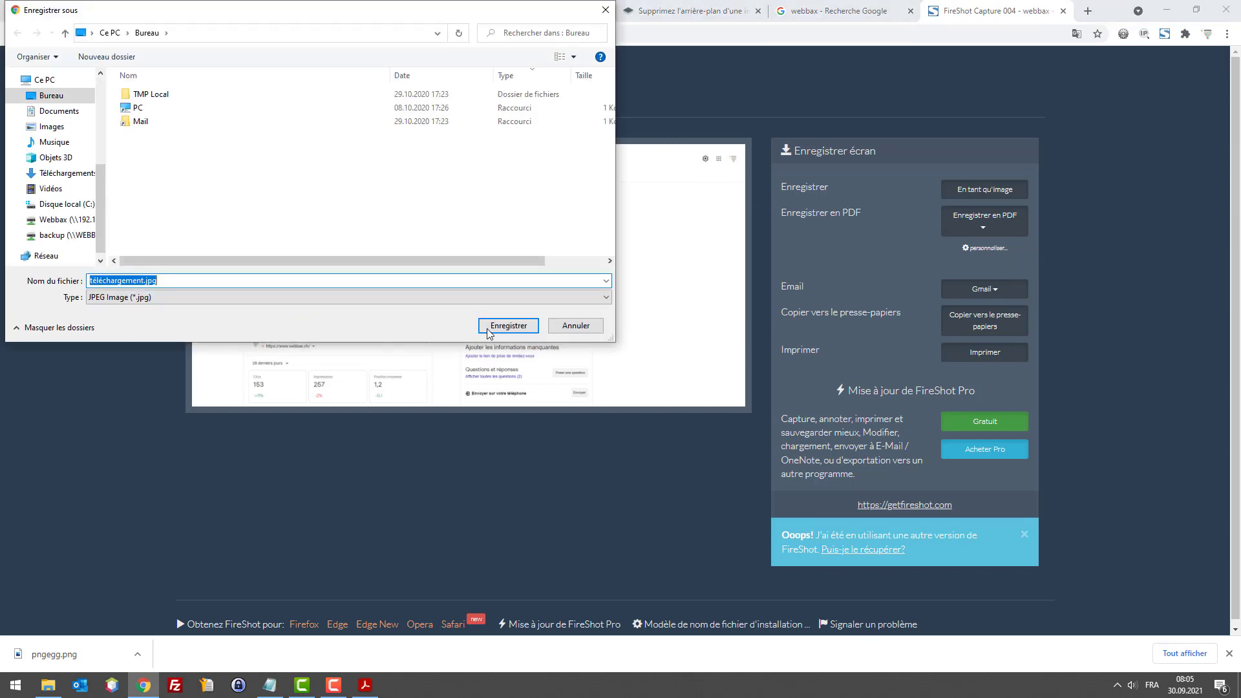
pyautogui.click(487, 330)
pyautogui.click(1197, 10)
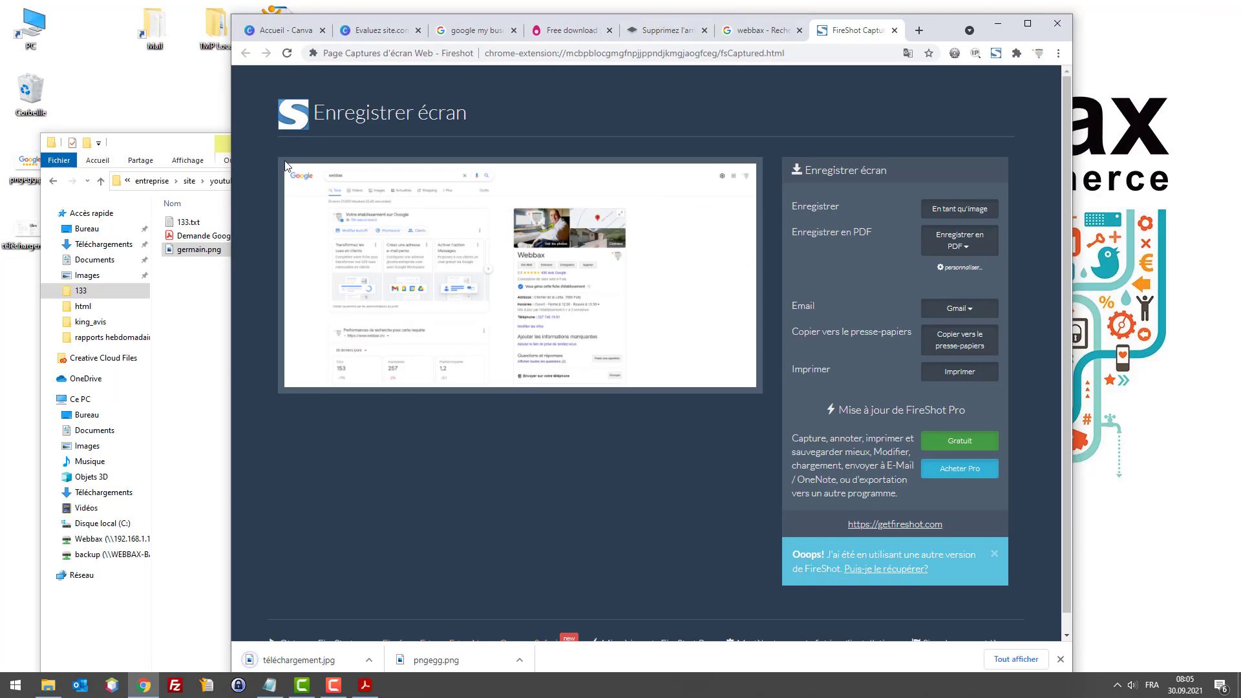
# Drop the saved screenshot onto the Canva page and maximize the browser
pyautogui.click(563, 31)
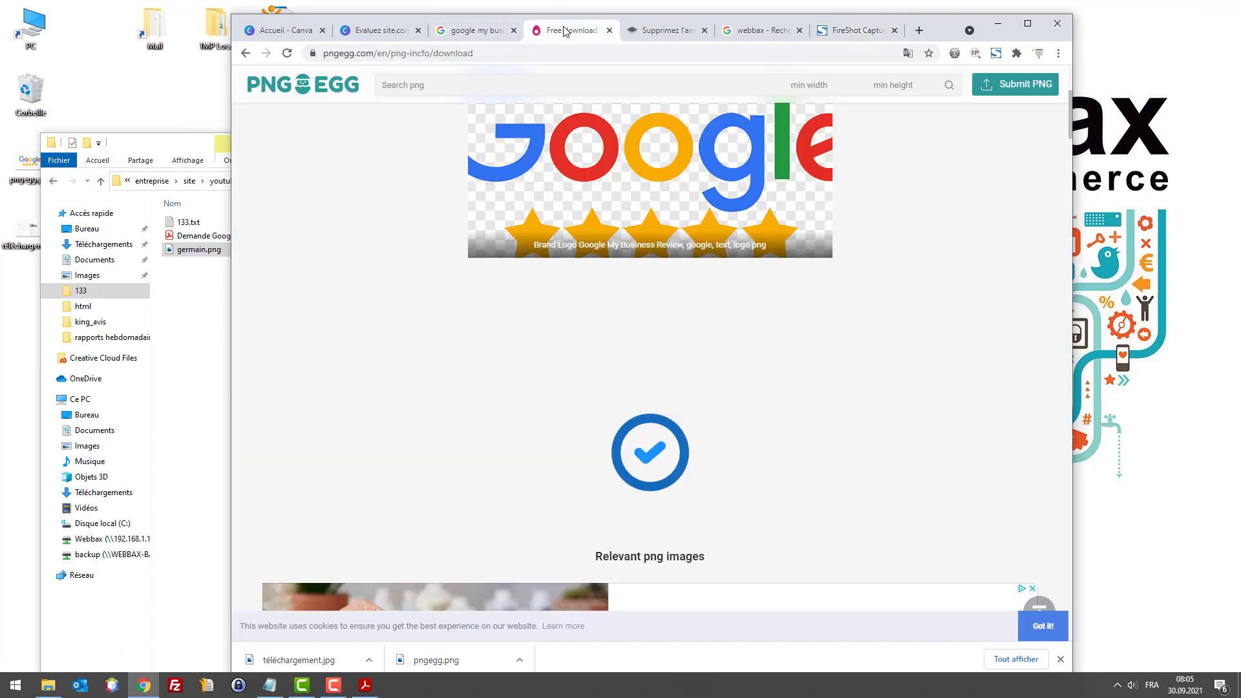
pyautogui.click(381, 30)
pyautogui.moveTo(25, 229); pyautogui.dragTo(643, 402)
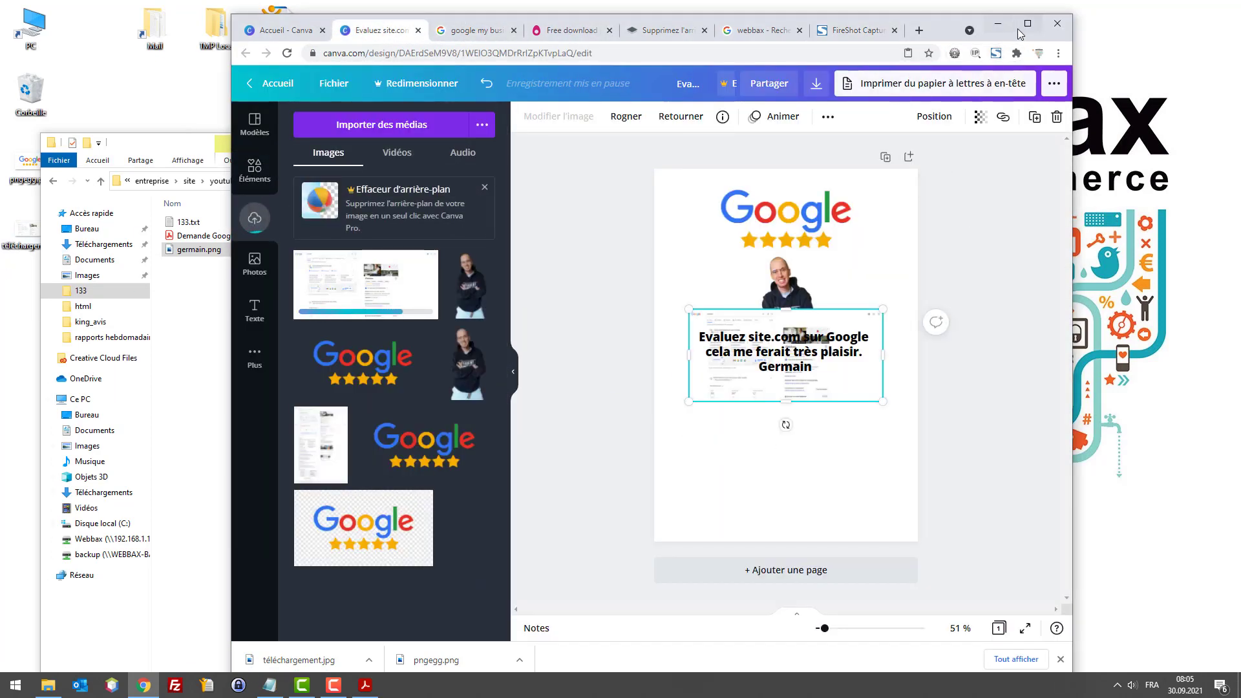
pyautogui.press('super+Up')
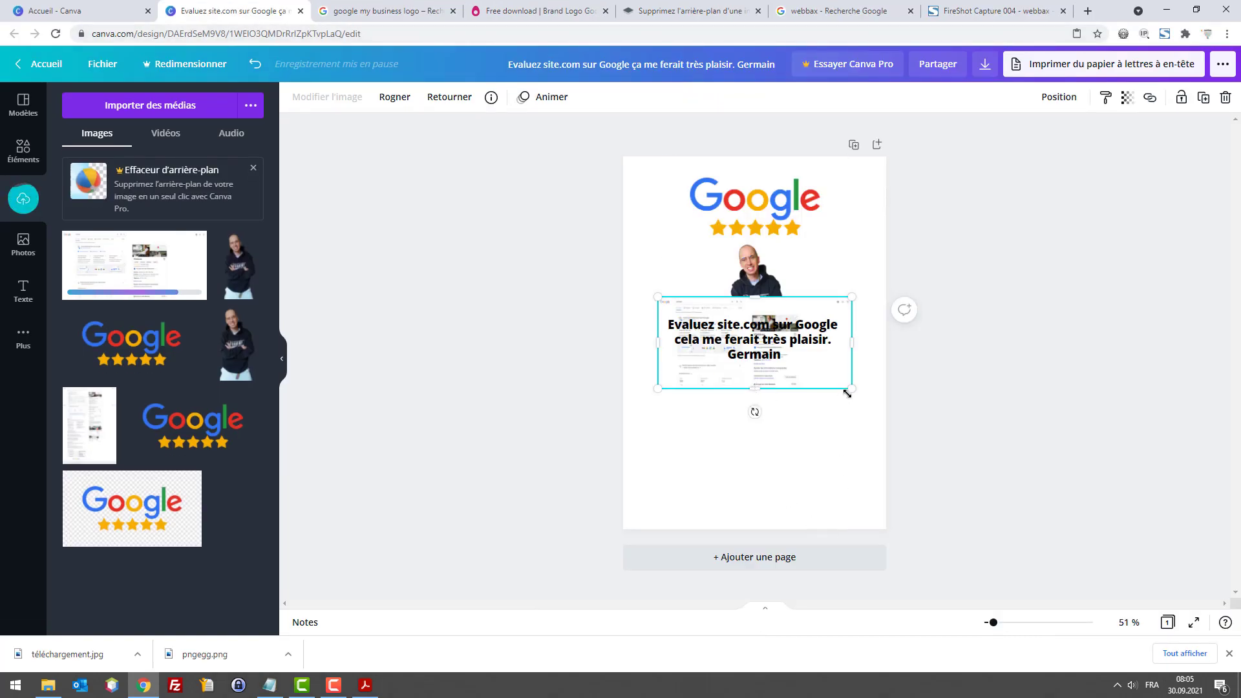
pyautogui.moveTo(847, 394); pyautogui.dragTo(812, 417)
pyautogui.hotkey('ctrl', 'z')
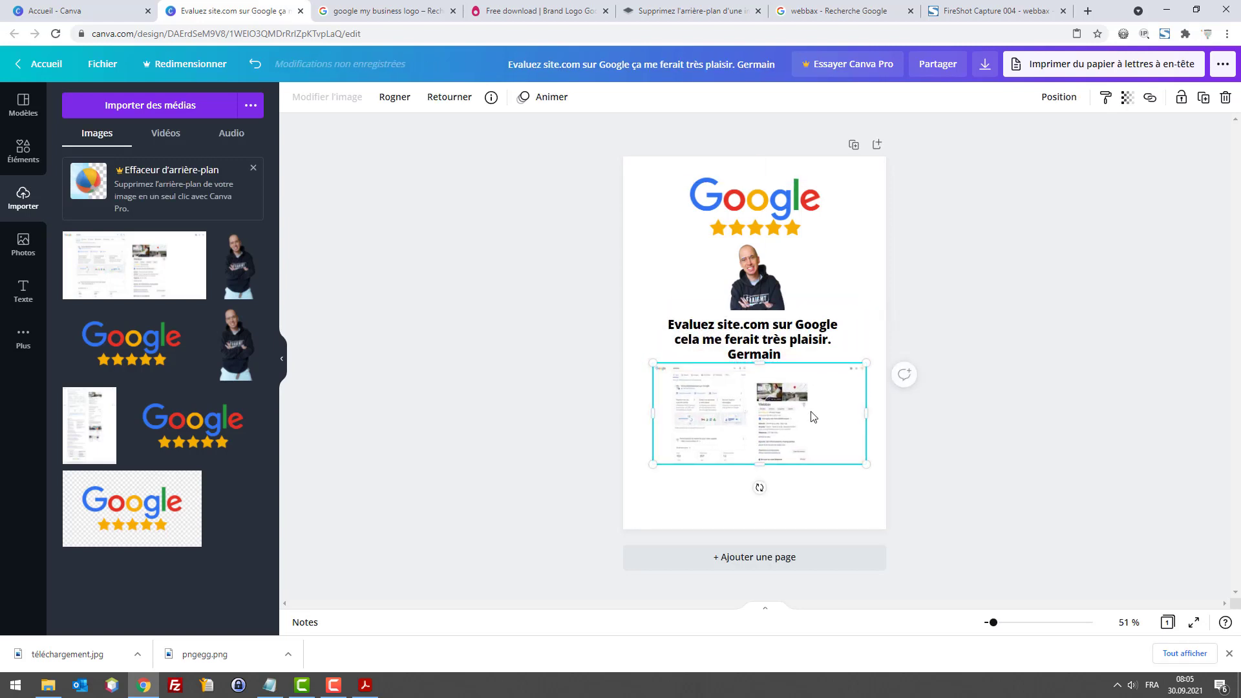
# Shrink the portrait and Google logo, then raise the review text under the portrait
pyautogui.click(790, 306)
pyautogui.moveTo(797, 308); pyautogui.dragTo(763, 259)
pyautogui.click(775, 215)
pyautogui.moveTo(841, 253); pyautogui.dragTo(789, 217)
pyautogui.moveTo(731, 190); pyautogui.dragTo(752, 197)
pyautogui.moveTo(756, 279); pyautogui.dragTo(750, 260)
pyautogui.click(769, 321)
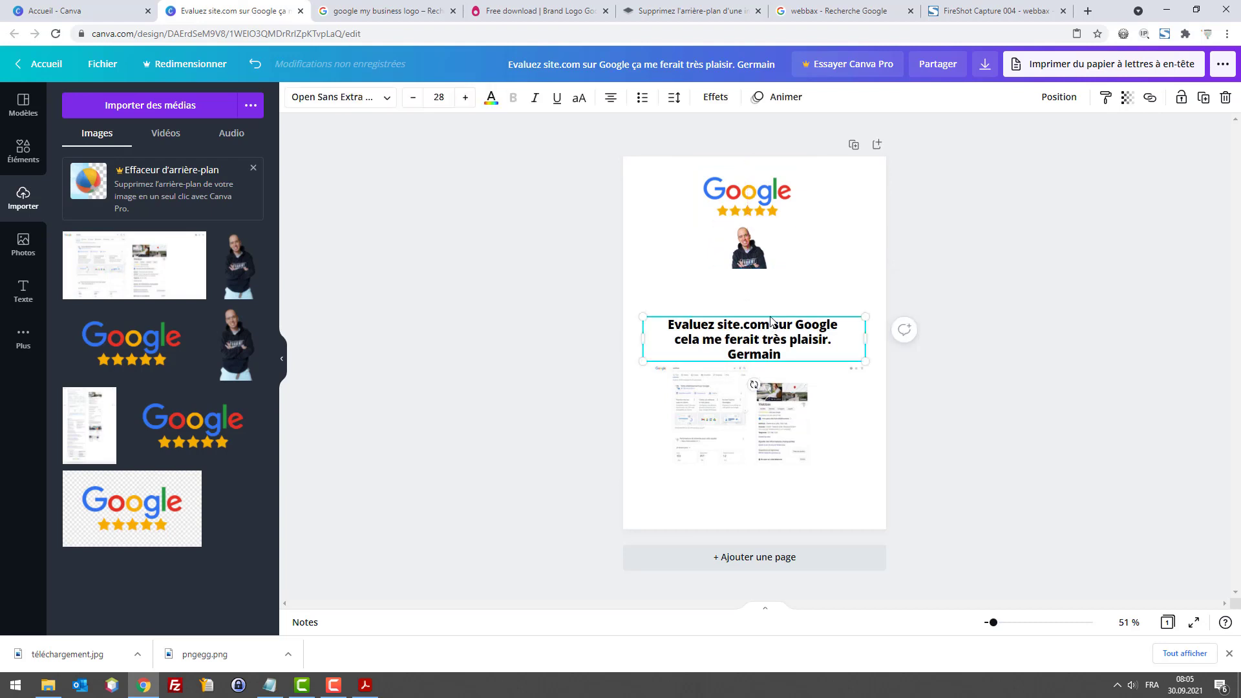
pyautogui.moveTo(822, 351); pyautogui.dragTo(814, 308)
pyautogui.click(783, 409)
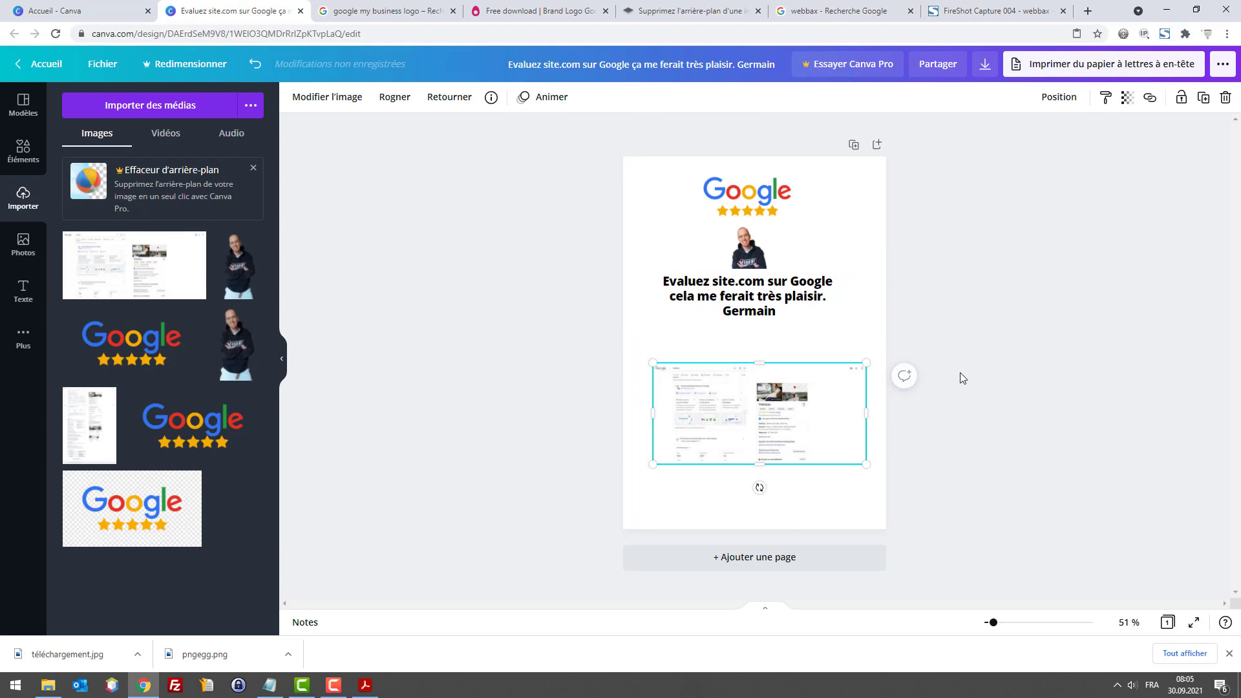
# Zoom to 125% and enlarge the screenshot to nearly full width, lower beneath the message
pyautogui.hotkey('ctrl', '+')
pyautogui.hotkey('ctrl', '+')
pyautogui.scroll(-2, 948, 378)
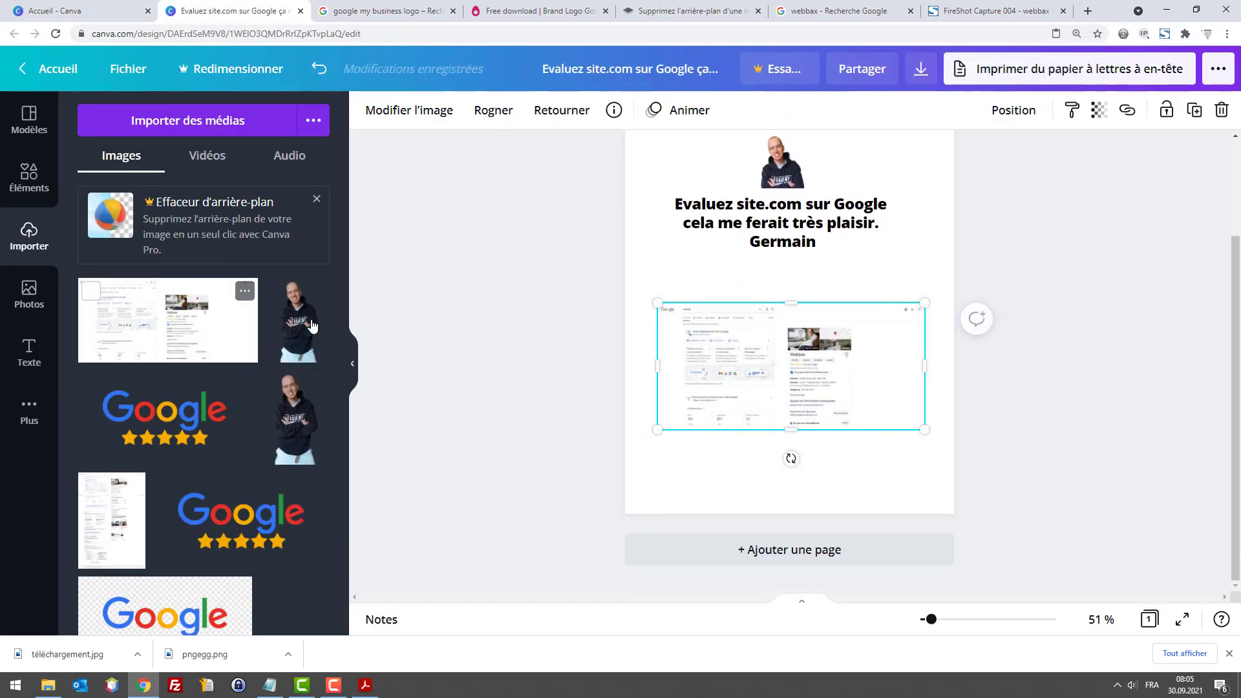
pyautogui.rightClick(820, 325)
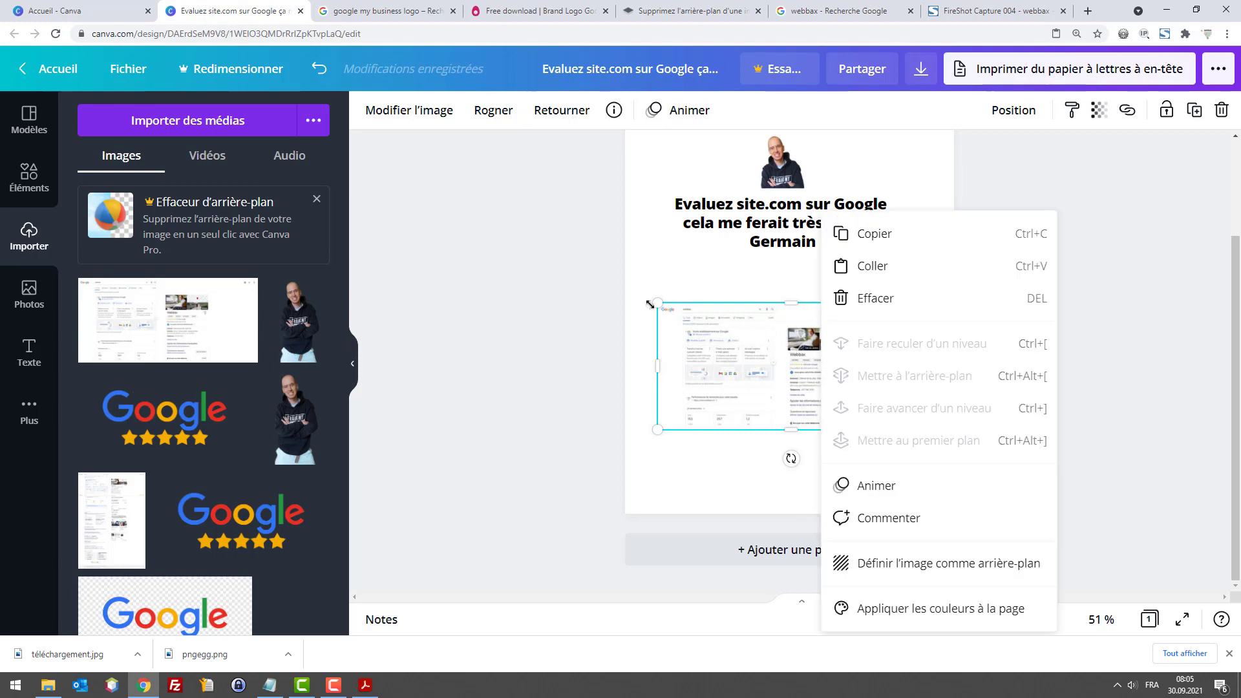
pyautogui.click(592, 281)
pyautogui.click(842, 342)
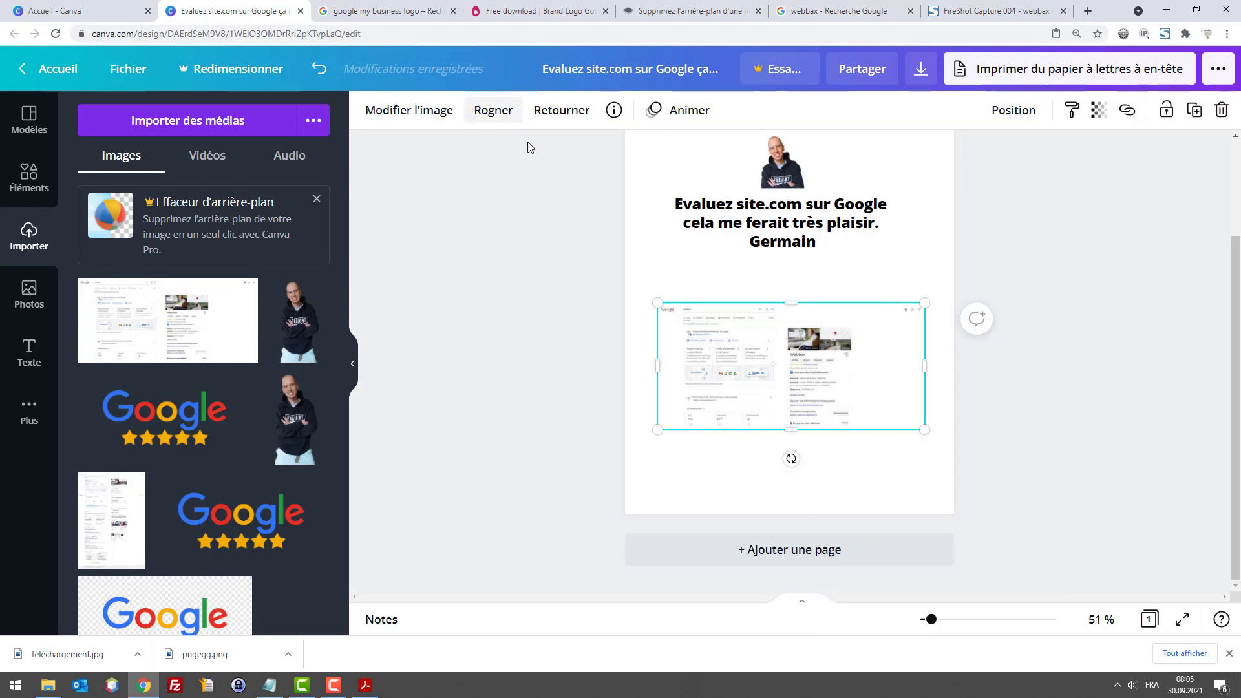
pyautogui.moveTo(657, 303); pyautogui.dragTo(539, 249)
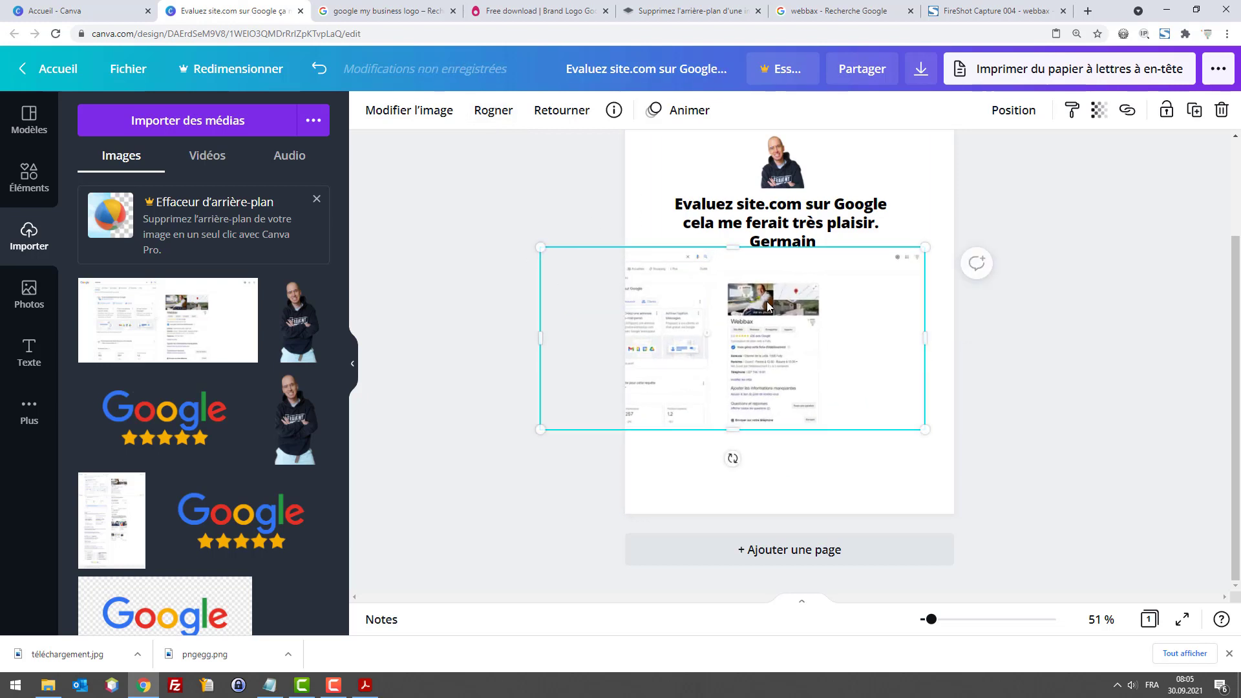
pyautogui.moveTo(813, 326); pyautogui.dragTo(859, 366)
pyautogui.moveTo(587, 471); pyautogui.dragTo(698, 427)
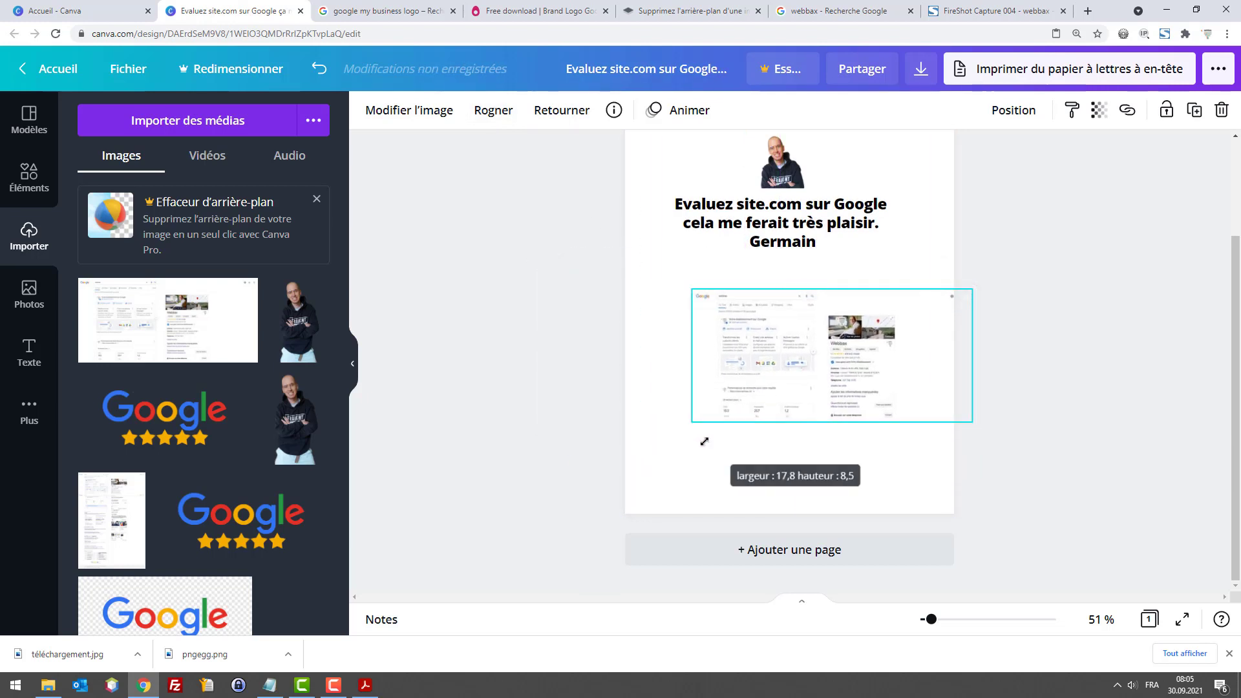
pyautogui.moveTo(965, 369); pyautogui.dragTo(923, 390)
pyautogui.moveTo(933, 443)
pyautogui.mouseDown()
pyautogui.moveTo(1038, 477)
pyautogui.moveTo(1045, 497)
pyautogui.moveTo(928, 390)
pyautogui.moveTo(931, 437)
pyautogui.mouseUp()
pyautogui.scroll(1, 888, 297)
pyautogui.scroll(2, 888, 297)
pyautogui.click(826, 335)
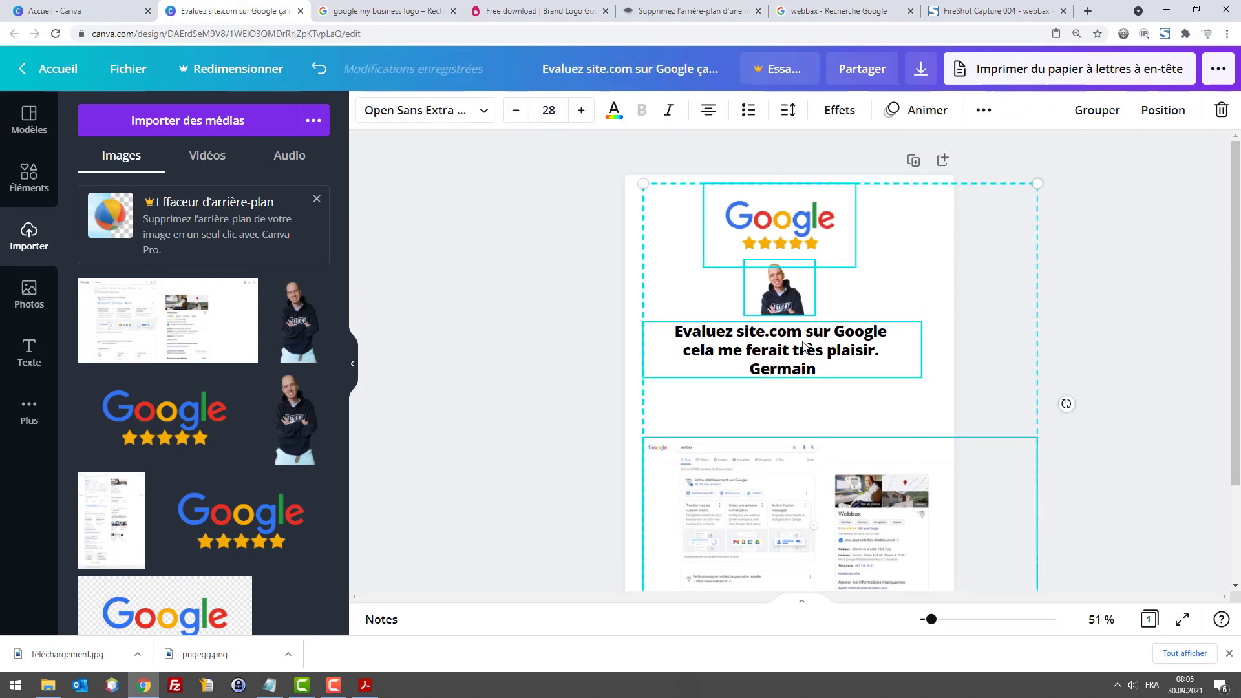
# Reduce the review text's font size to 21
pyautogui.click(1076, 299)
pyautogui.click(836, 352)
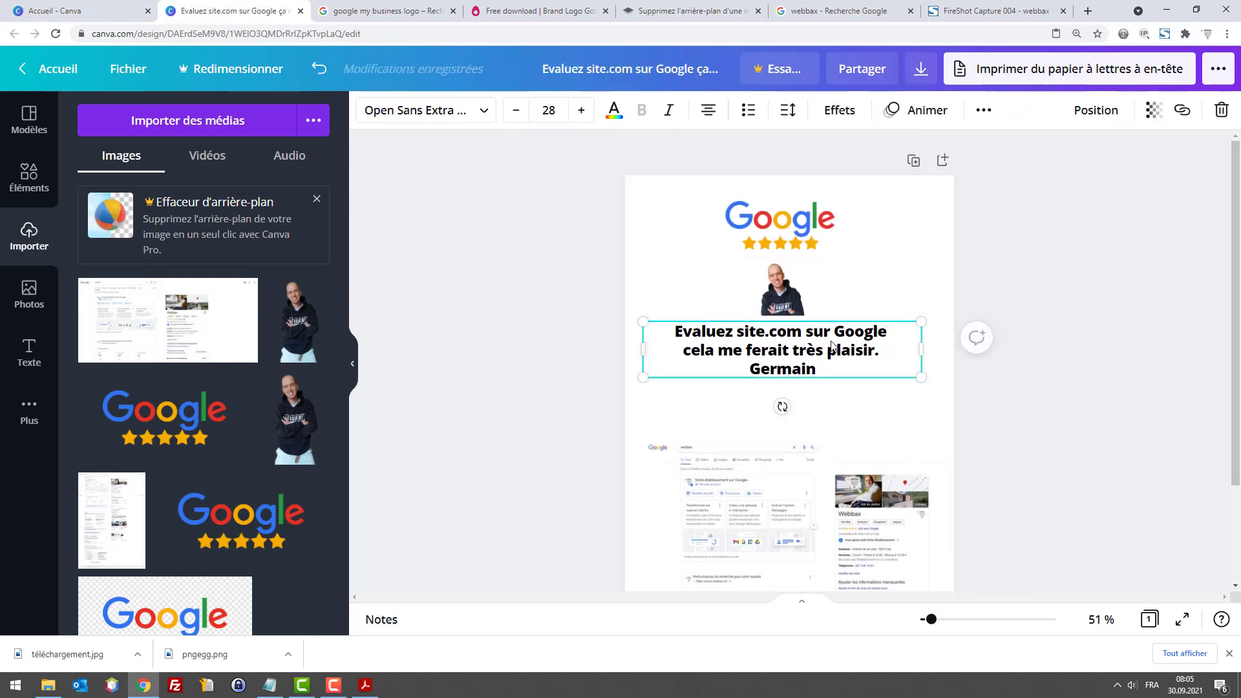
pyautogui.moveTo(832, 359); pyautogui.dragTo(785, 353)
pyautogui.hotkey('ctrl', 'z')
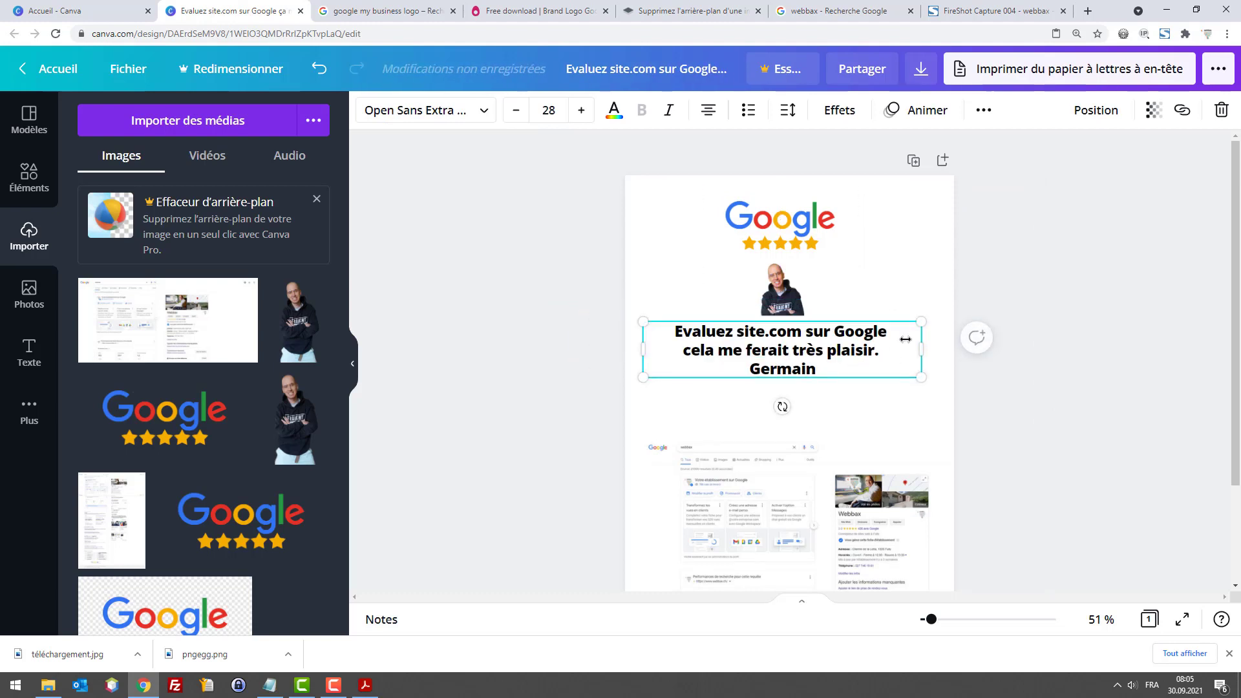
pyautogui.click(517, 111)
pyautogui.click(516, 111)
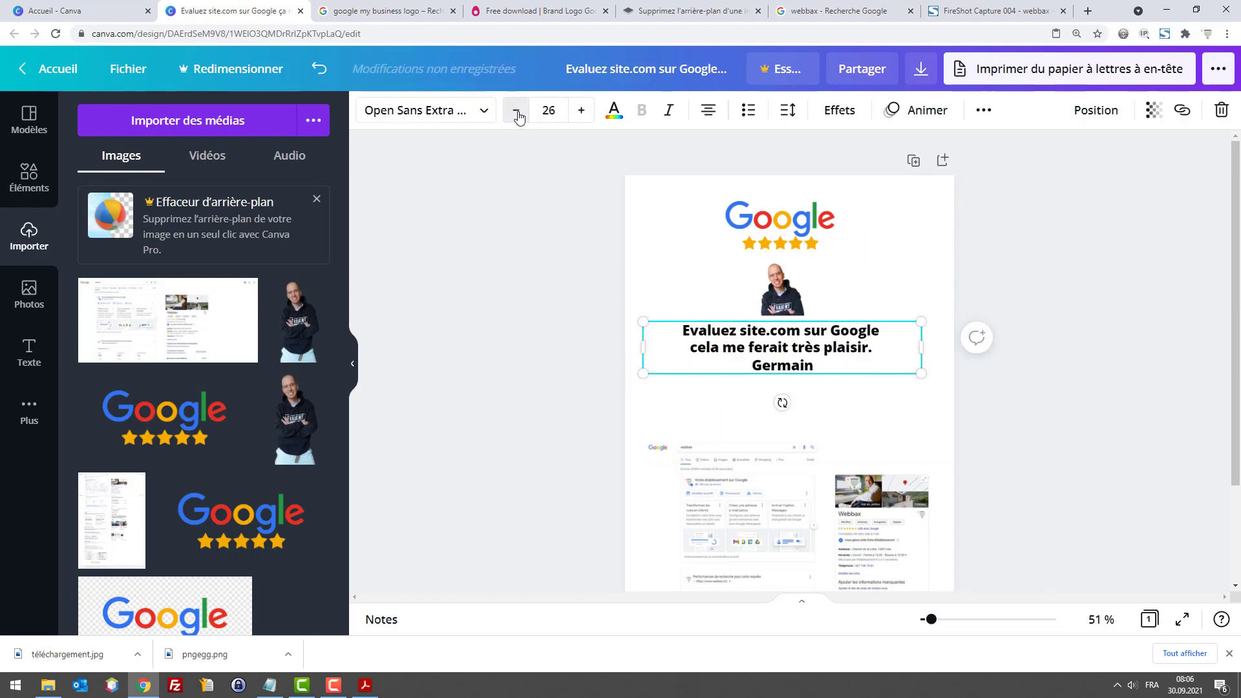
pyautogui.click(517, 111)
pyautogui.click(516, 111)
pyautogui.click(516, 111)
pyautogui.click(517, 112)
pyautogui.click(516, 111)
pyautogui.click(1131, 231)
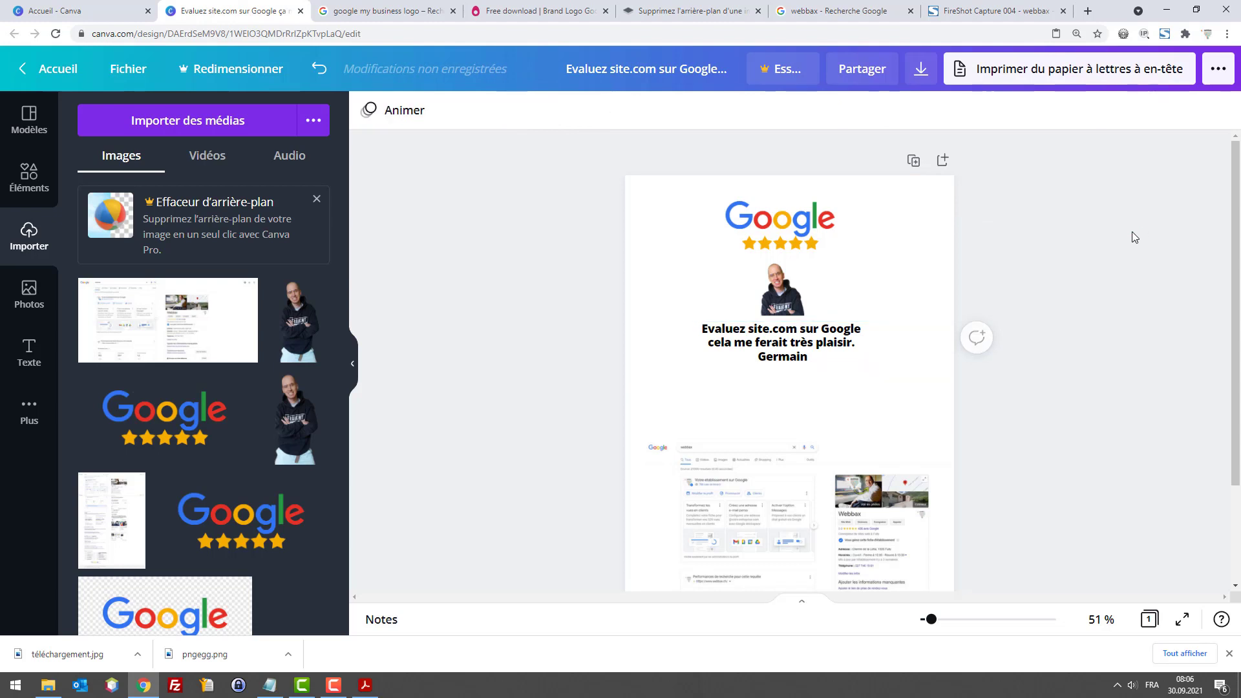
# Select the signature name and try a premium script font, closing the Canva Pro upsell
pyautogui.scroll(-2, 1131, 231)
pyautogui.click(779, 292)
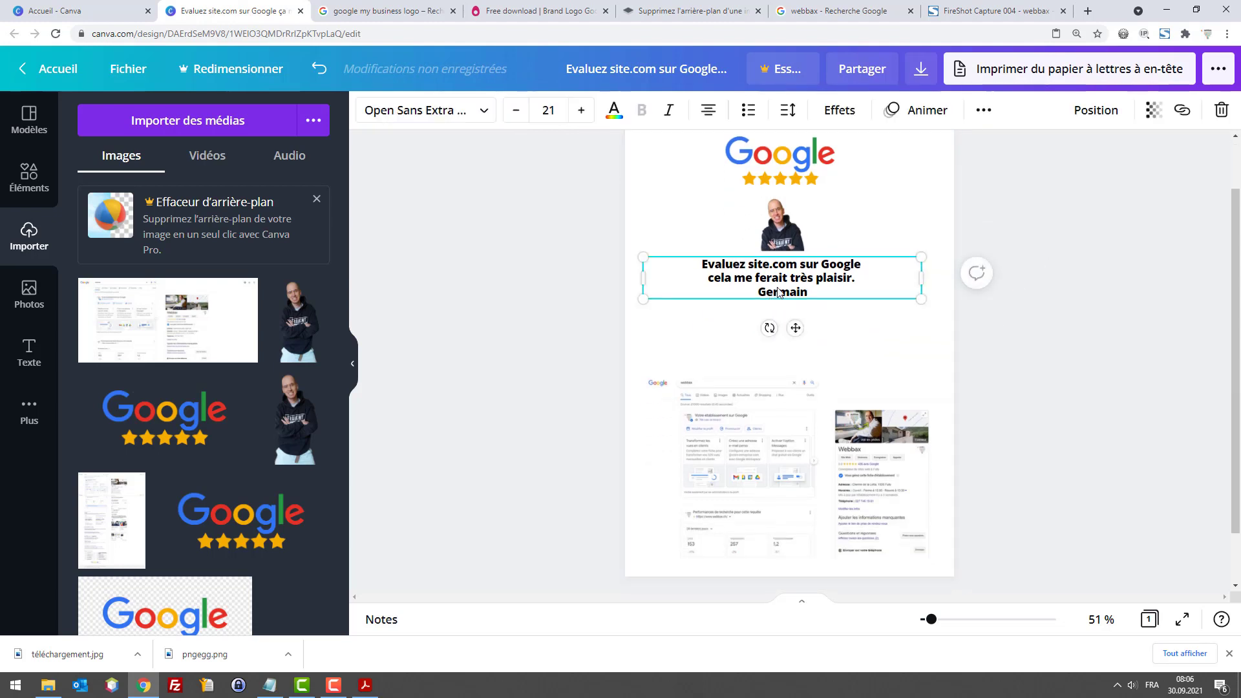
pyautogui.moveTo(811, 291); pyautogui.dragTo(755, 292)
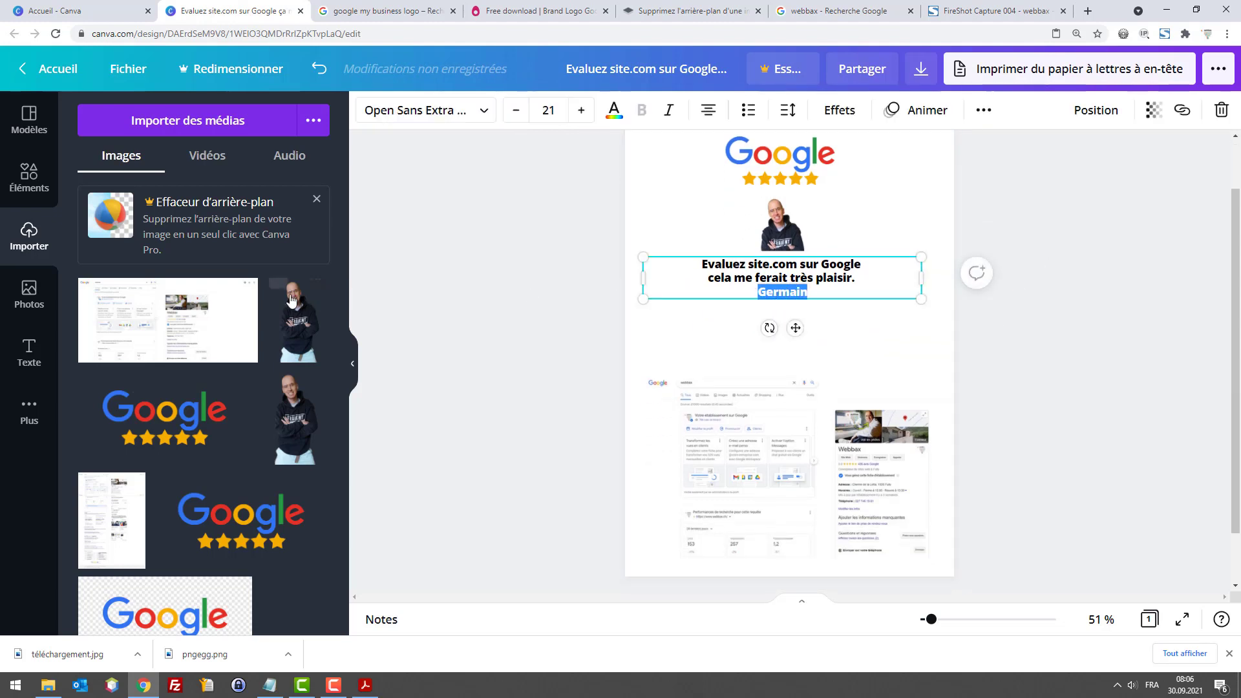
pyautogui.click(485, 112)
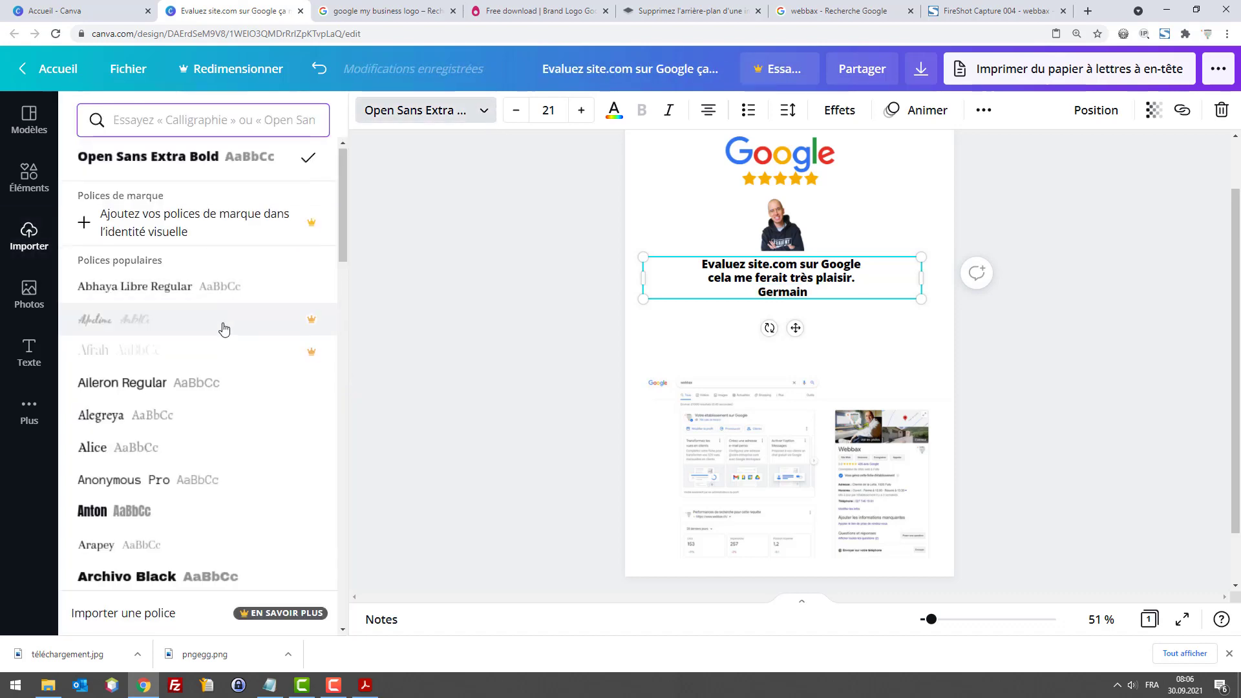
pyautogui.scroll(-6, 221, 325)
pyautogui.scroll(-2, 243, 321)
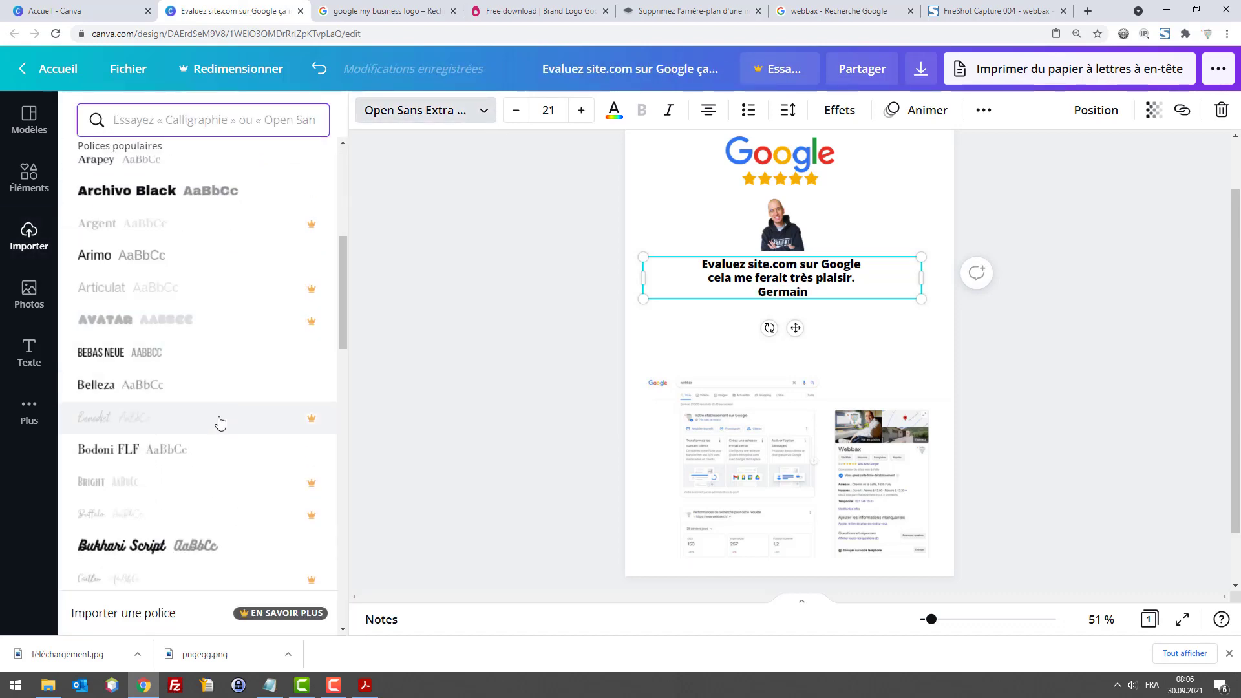
pyautogui.click(219, 420)
pyautogui.click(1179, 269)
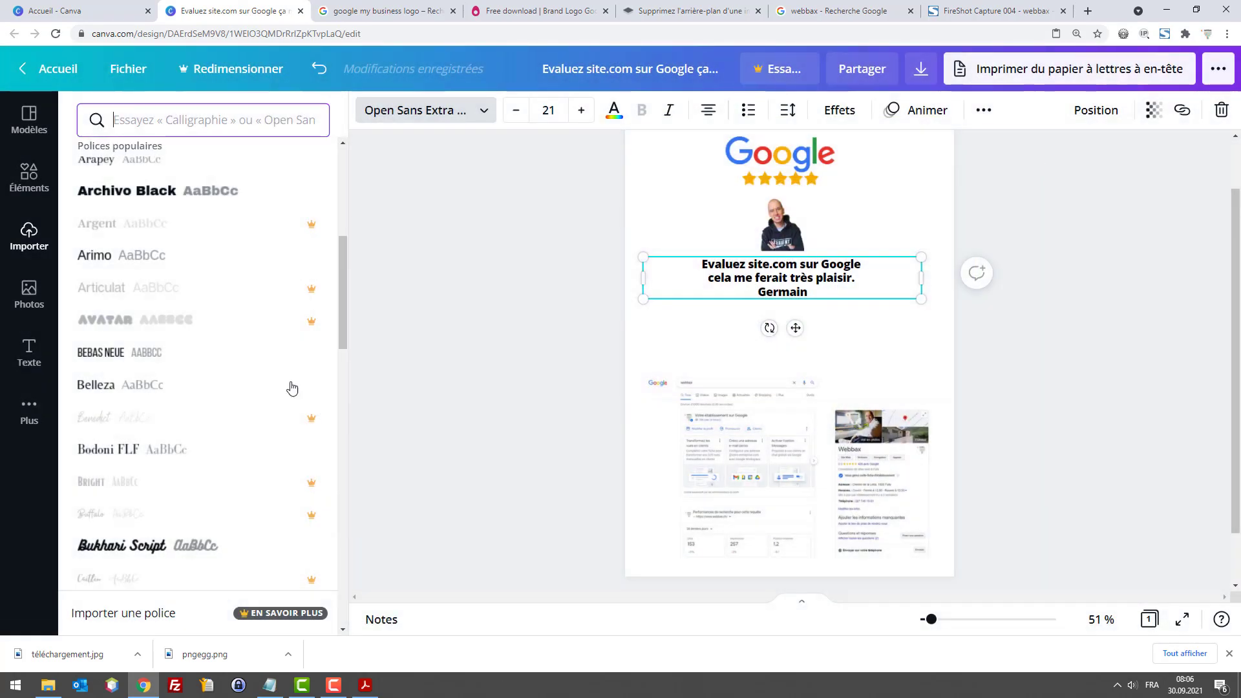
# Set the signature to Abhaya Libre Regular and add the surname after the first name
pyautogui.doubleClick(790, 293)
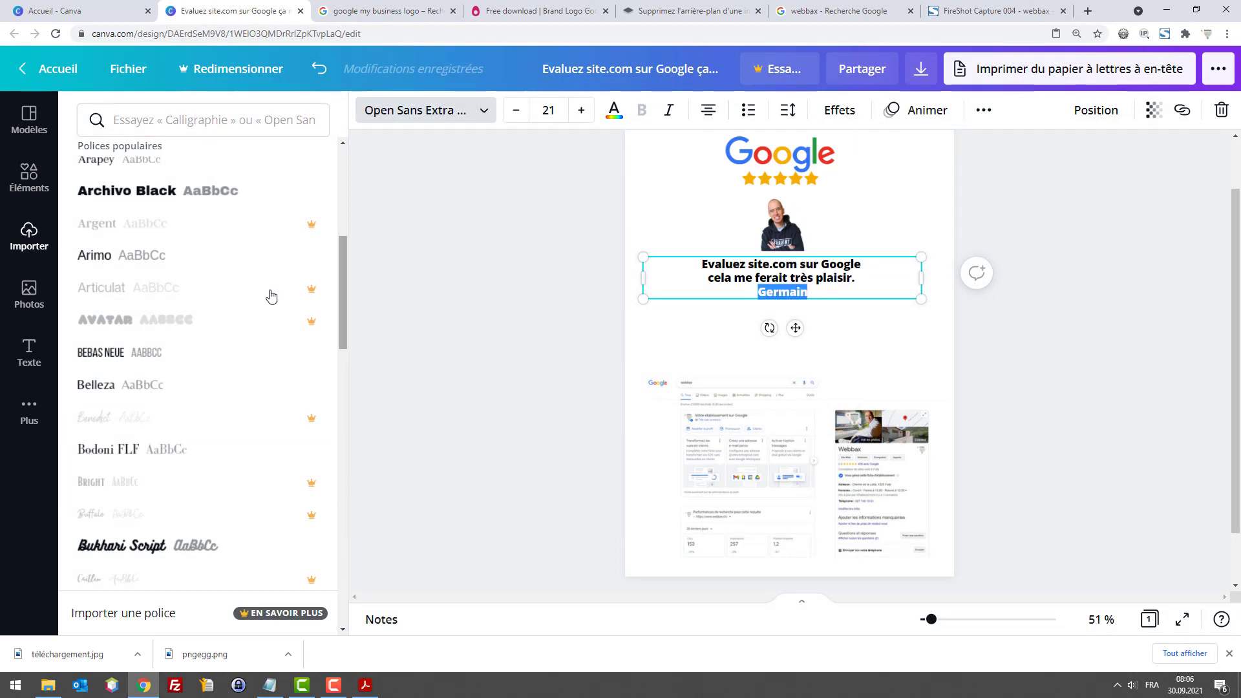
pyautogui.scroll(6, 241, 284)
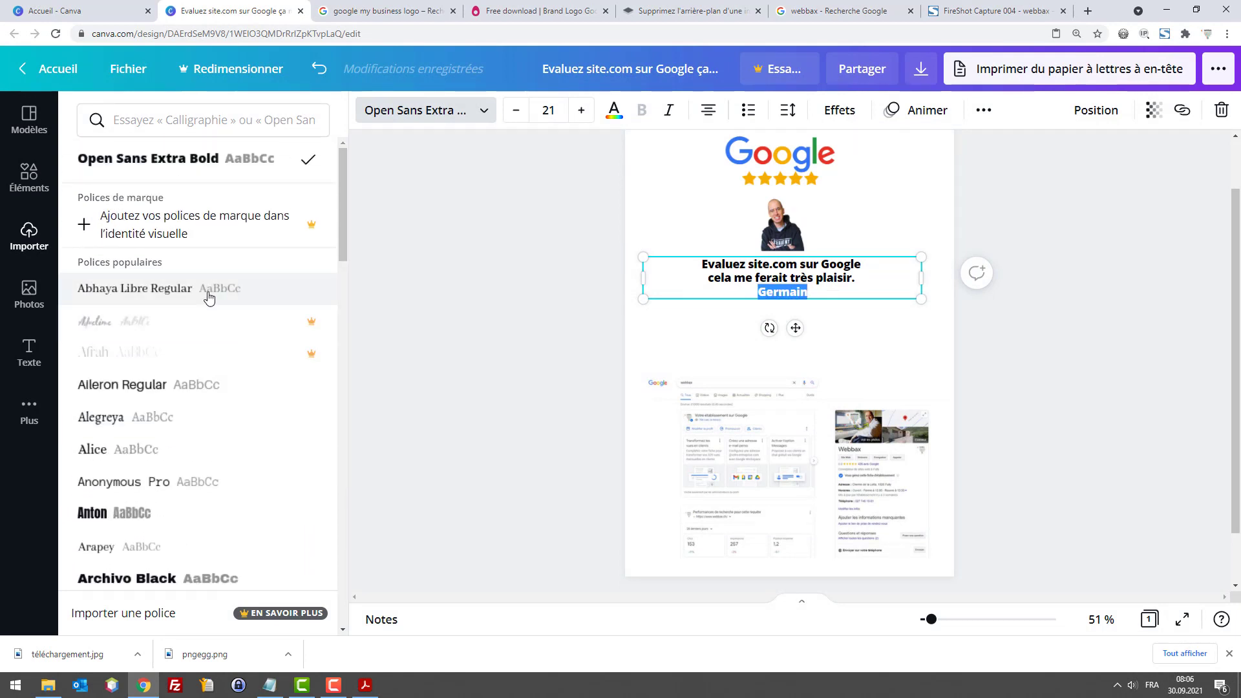
pyautogui.click(209, 294)
pyautogui.click(804, 291)
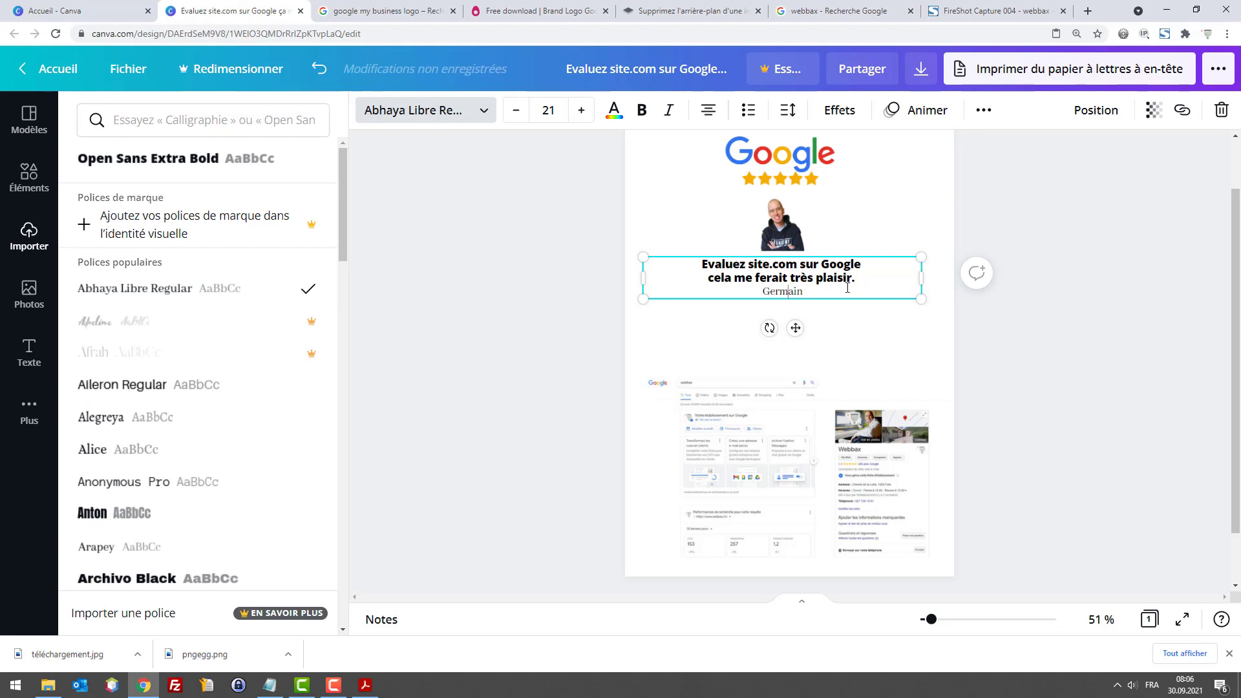
pyautogui.write('Tenthorey')
pyautogui.press('Escape')
pyautogui.click(1057, 324)
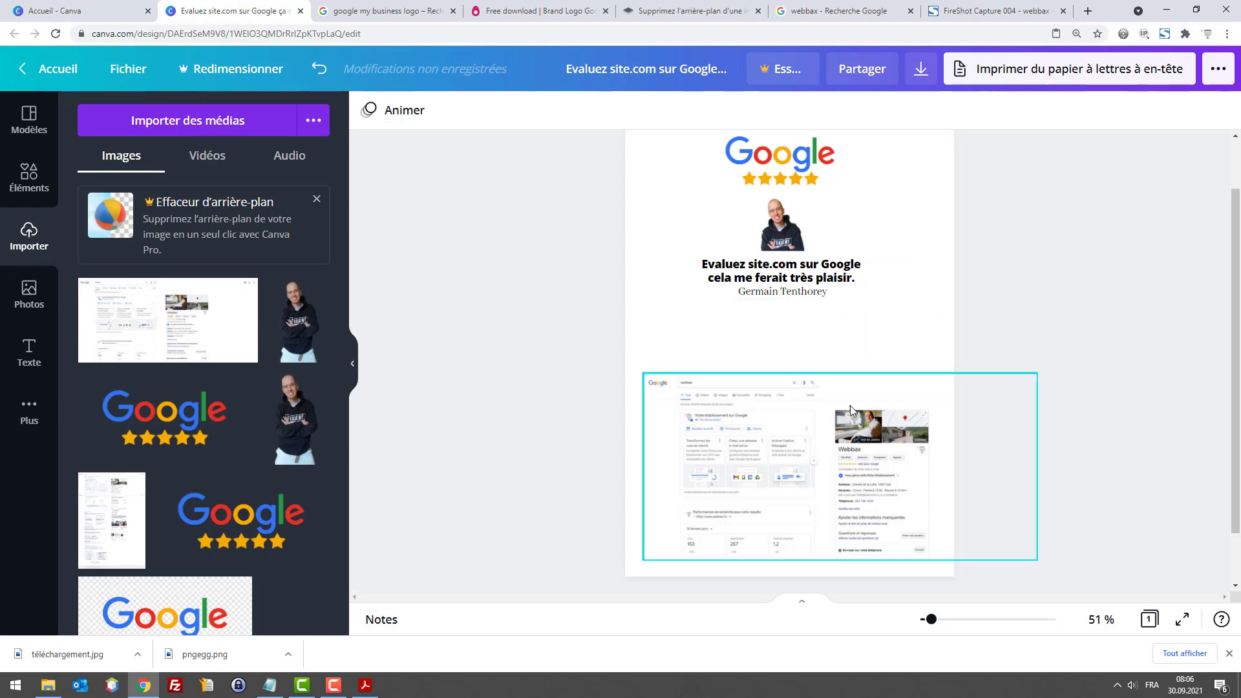
# Move the listing screenshot under the signature, crop its left and right sides, and centre it
pyautogui.click(813, 439)
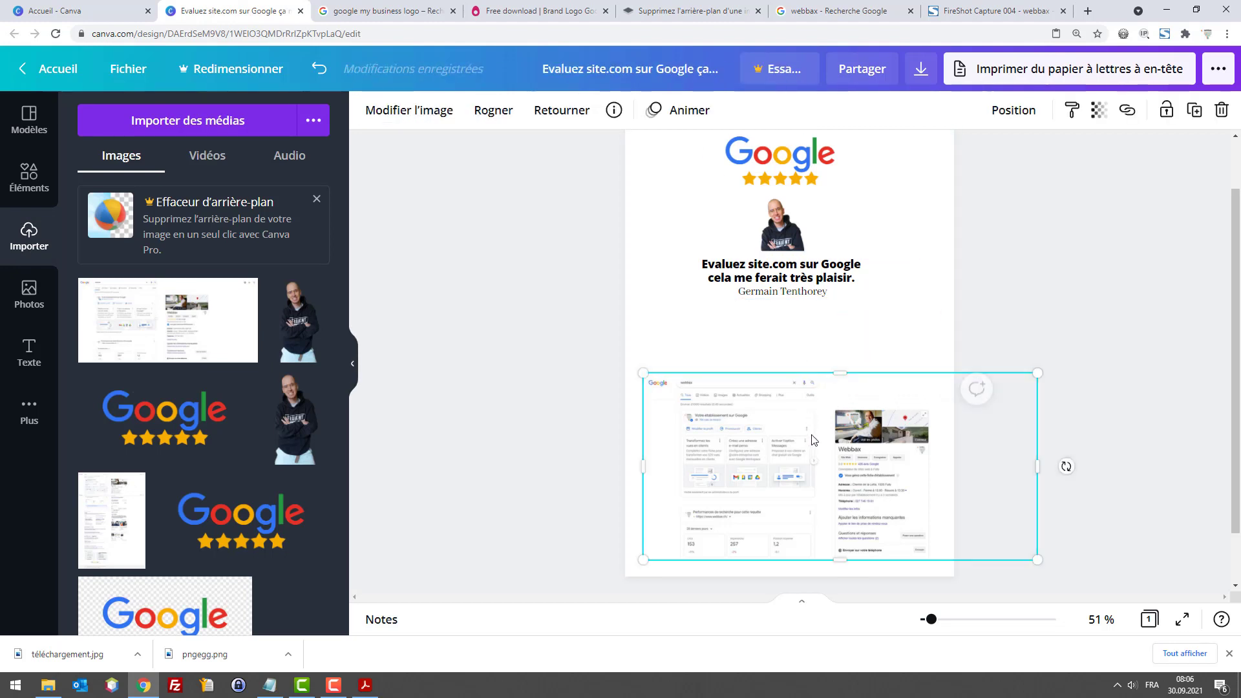
pyautogui.moveTo(812, 437); pyautogui.dragTo(808, 386)
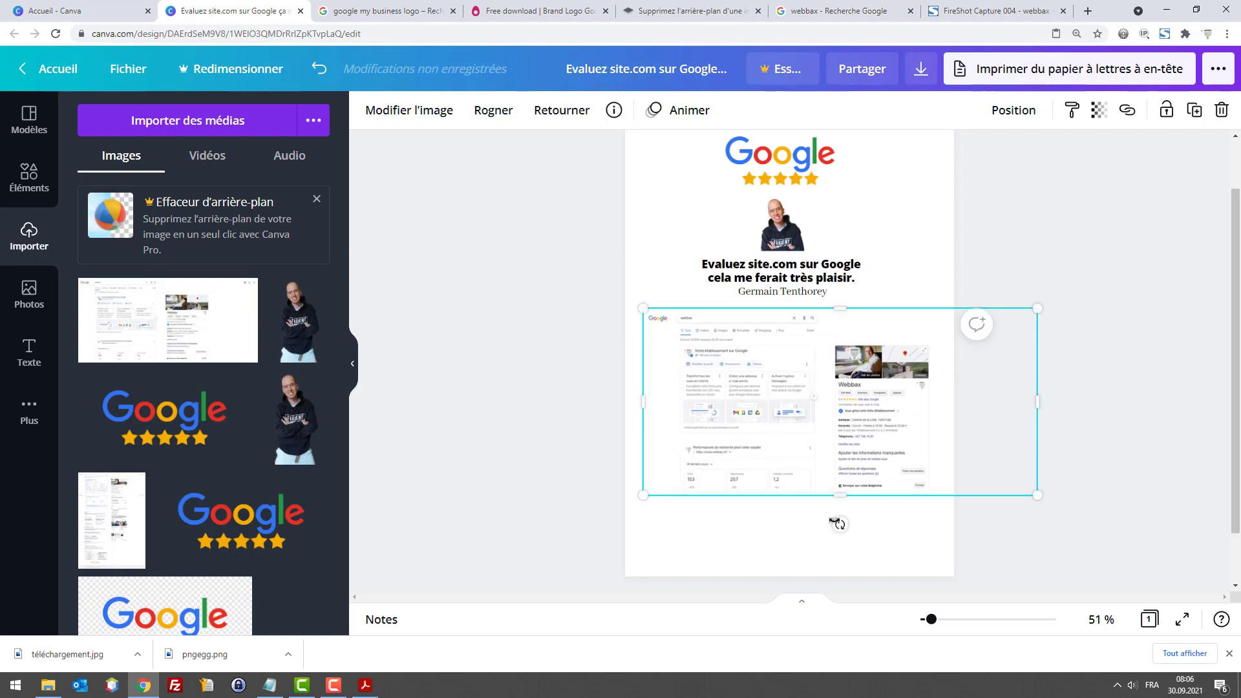
pyautogui.click(503, 116)
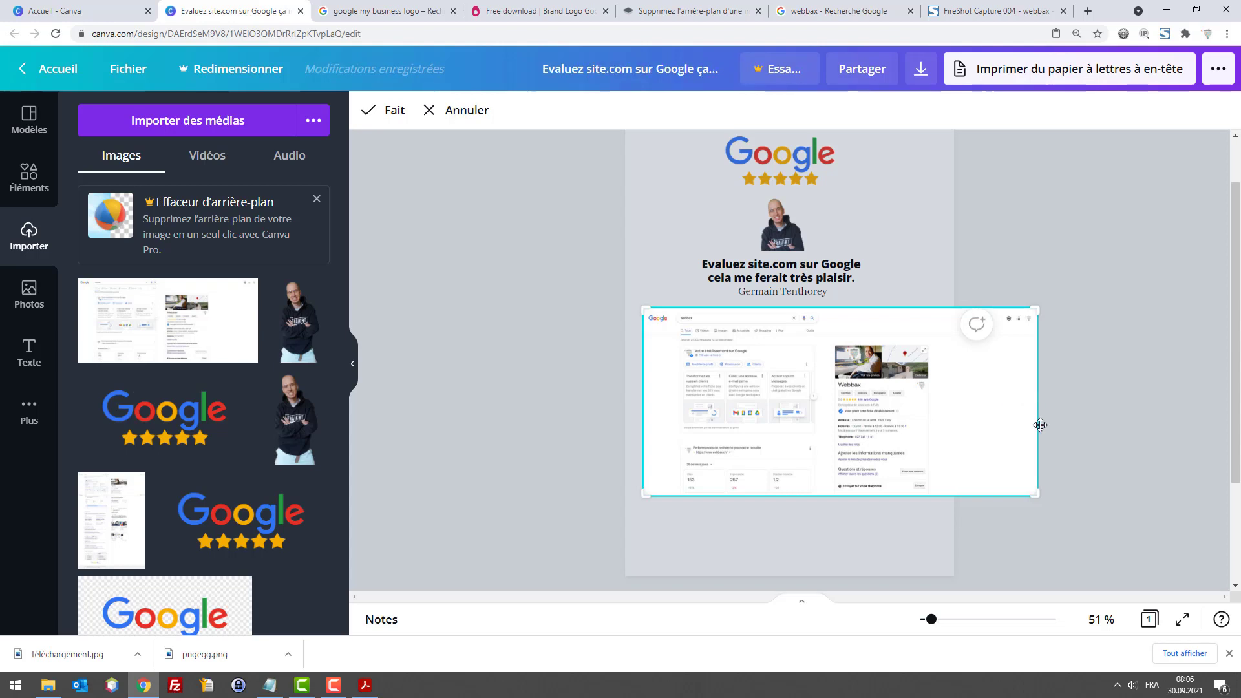
pyautogui.moveTo(1042, 492); pyautogui.dragTo(942, 494)
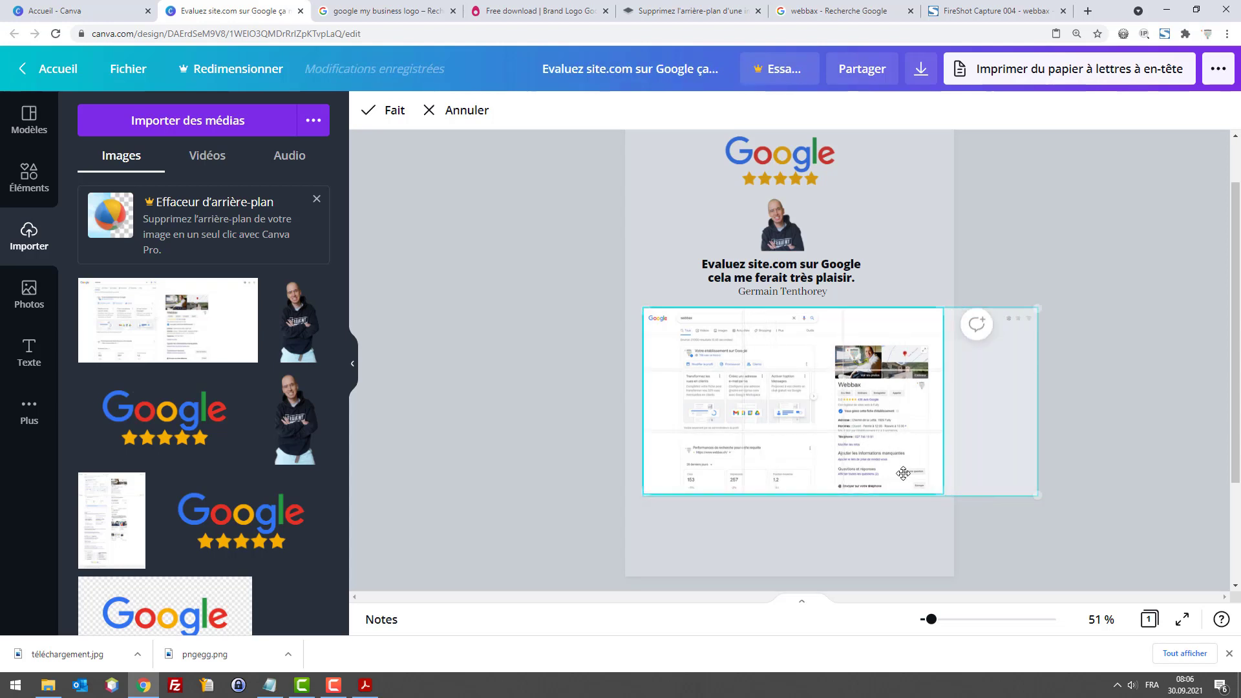
pyautogui.moveTo(645, 493); pyautogui.dragTo(672, 494)
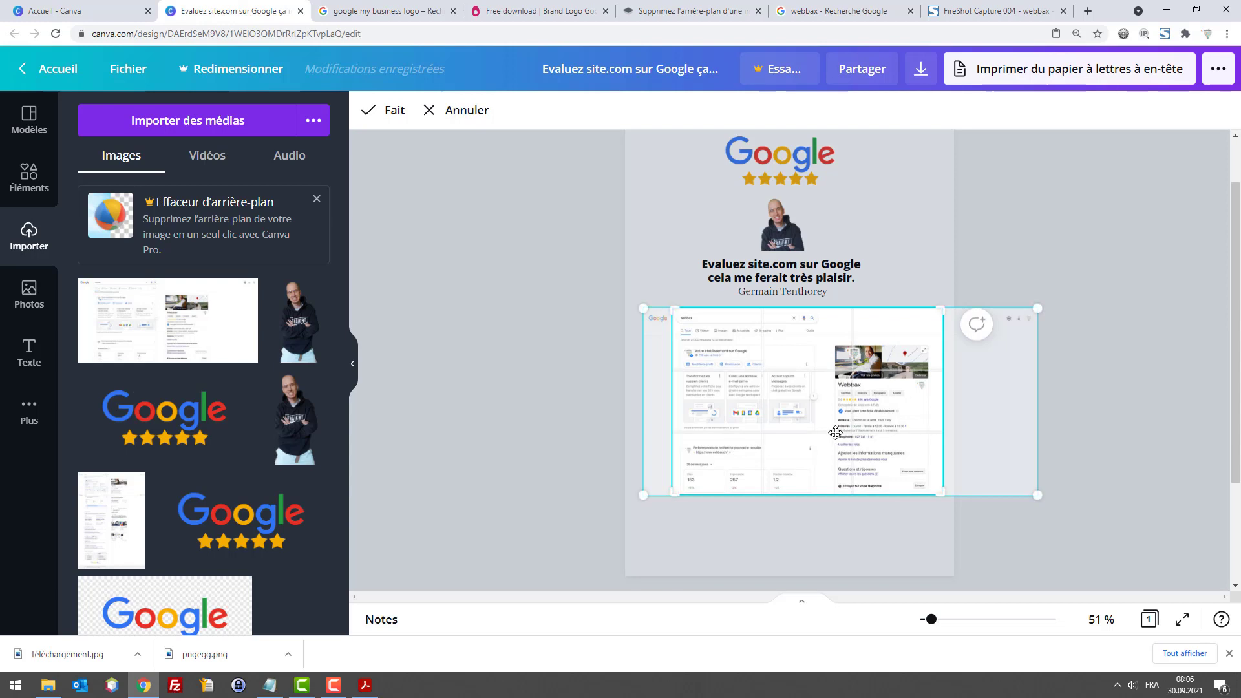
pyautogui.moveTo(834, 433); pyautogui.dragTo(832, 434)
pyautogui.click(1130, 420)
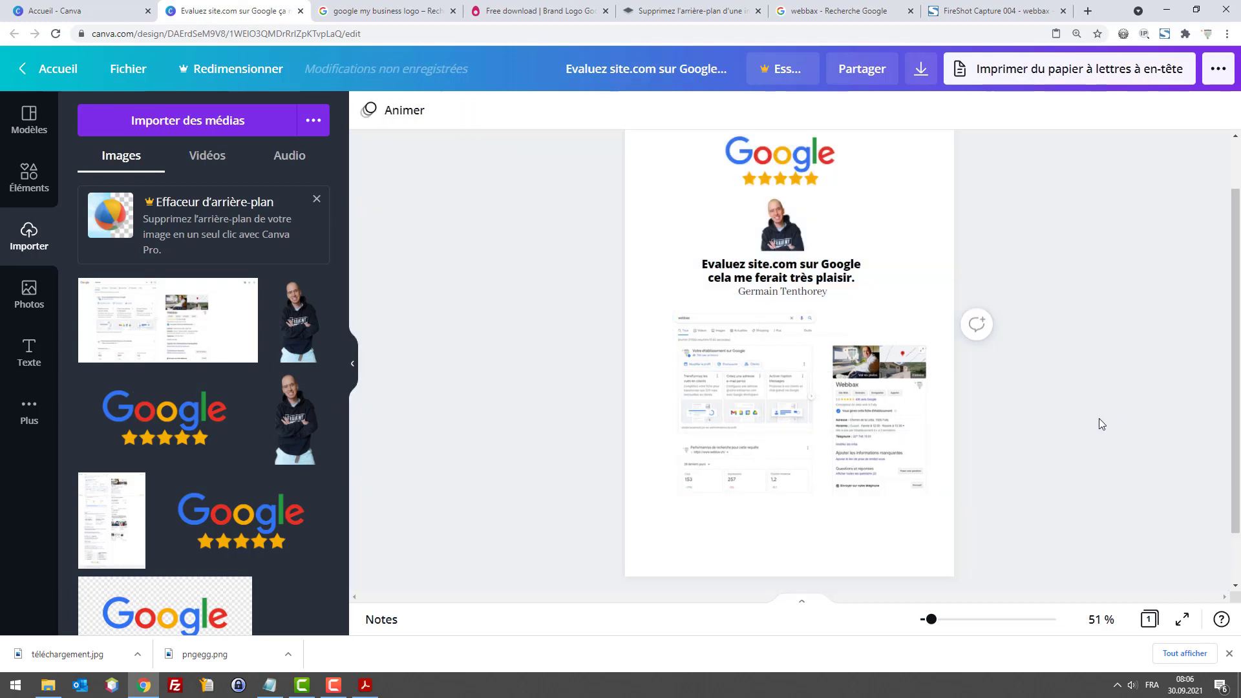
pyautogui.moveTo(837, 381)
pyautogui.mouseDown()
pyautogui.moveTo(854, 401)
pyautogui.moveTo(849, 383)
pyautogui.mouseUp()
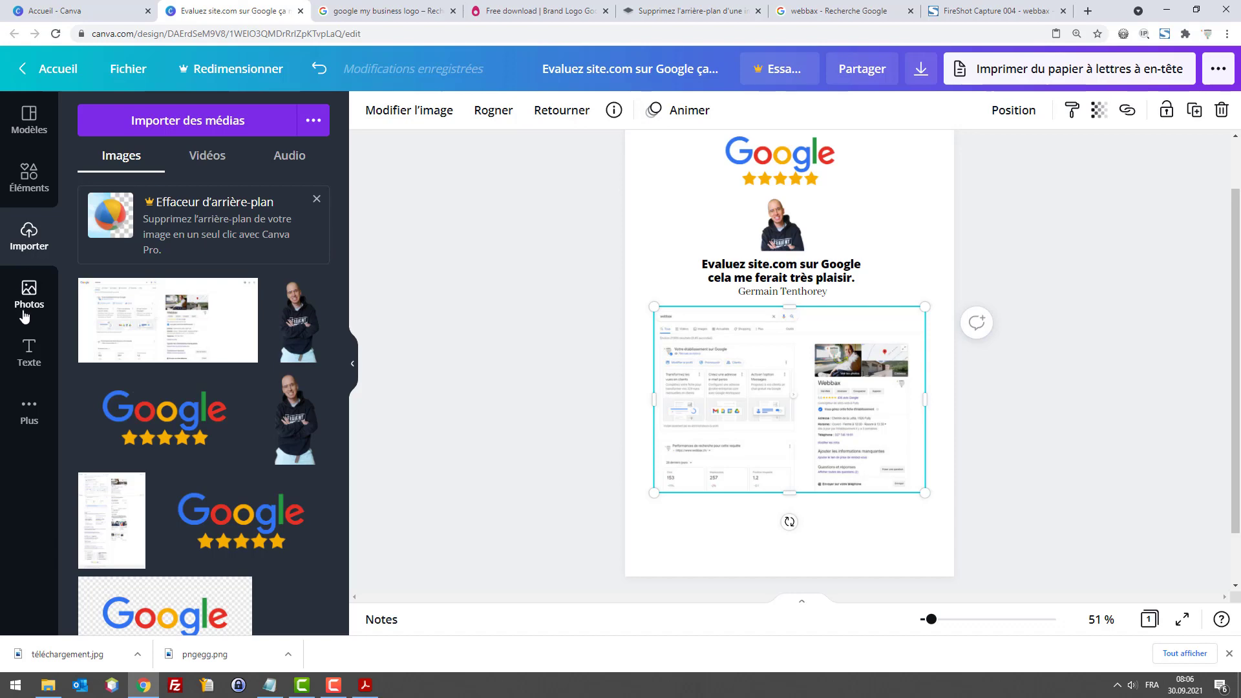
# Add red arrows pointing at the screenshot's search bar and the Webbax business listing
pyautogui.click(29, 352)
pyautogui.click(33, 252)
pyautogui.click(29, 176)
pyautogui.click(260, 244)
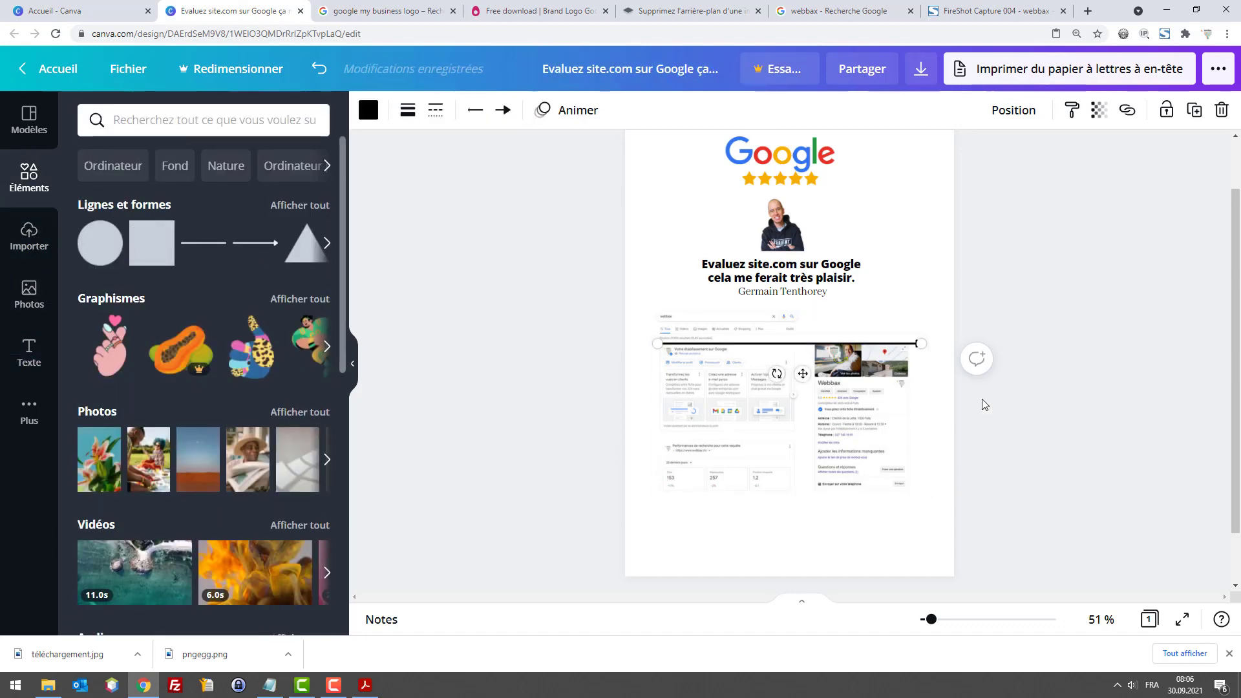
pyautogui.moveTo(922, 345); pyautogui.dragTo(814, 394)
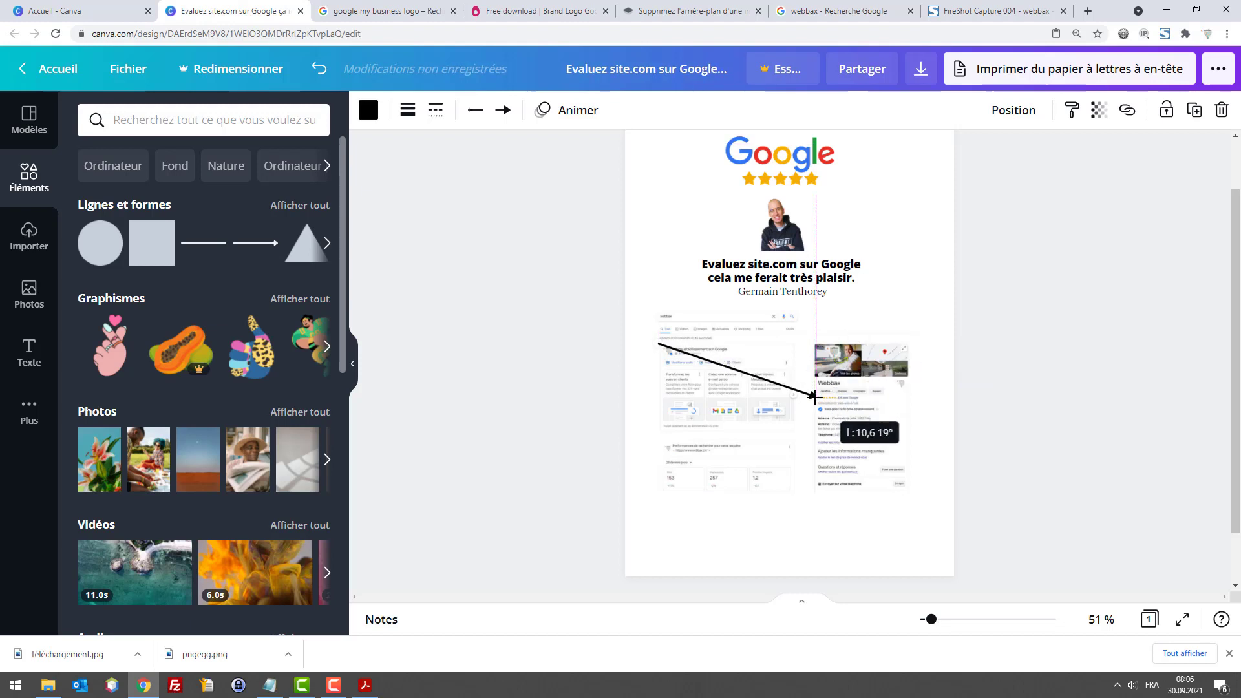
pyautogui.moveTo(657, 347); pyautogui.dragTo(813, 393)
pyautogui.click(685, 342)
pyautogui.click(366, 115)
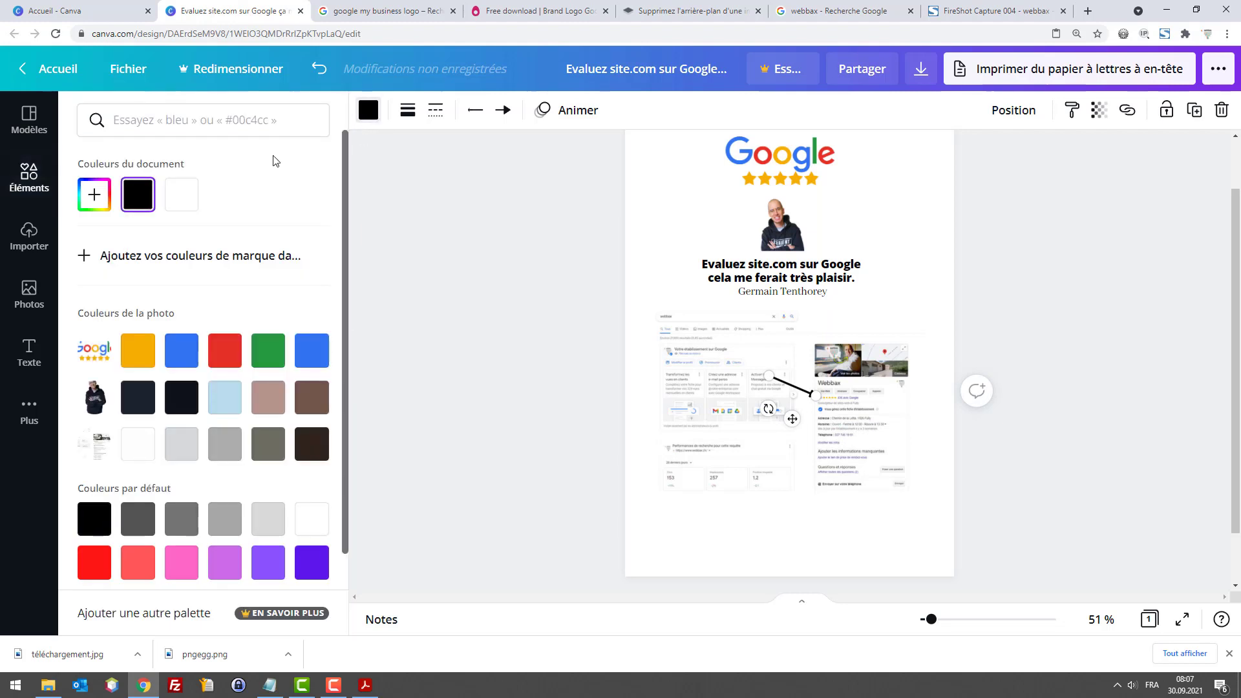
pyautogui.click(223, 350)
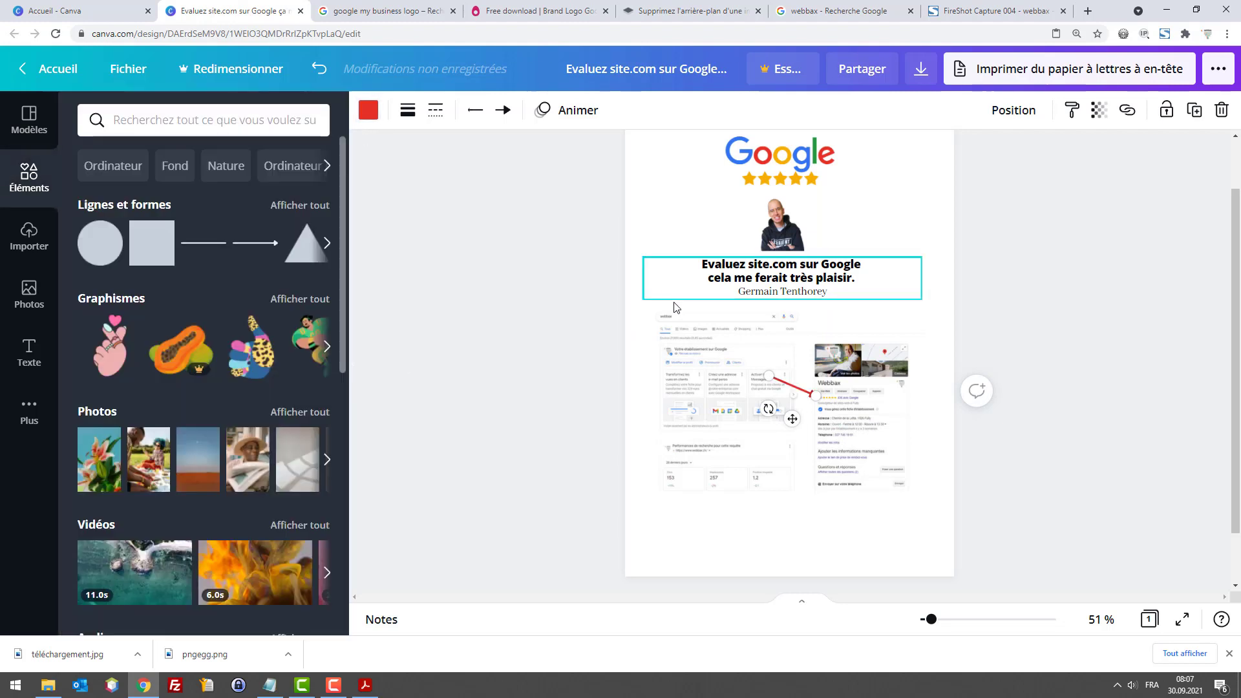
pyautogui.moveTo(271, 245); pyautogui.dragTo(668, 358)
# Crop the bottom off the listing screenshot to make it shorter
pyautogui.click(766, 537)
pyautogui.click(984, 409)
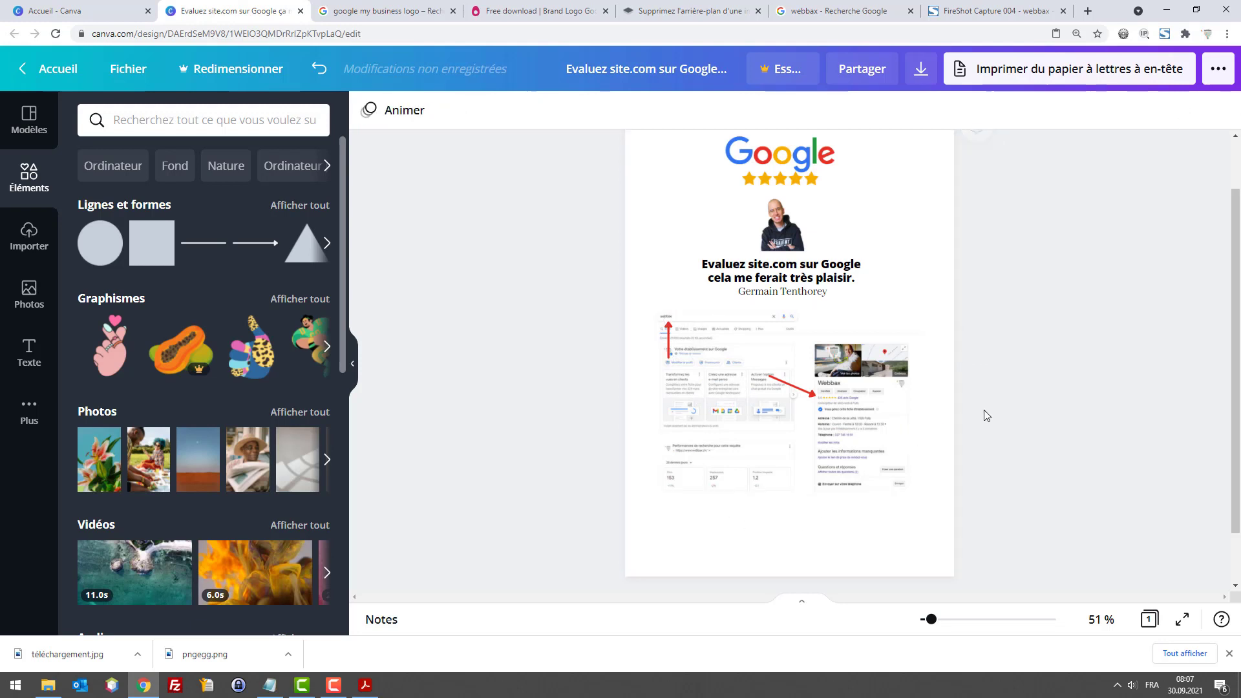
pyautogui.click(793, 491)
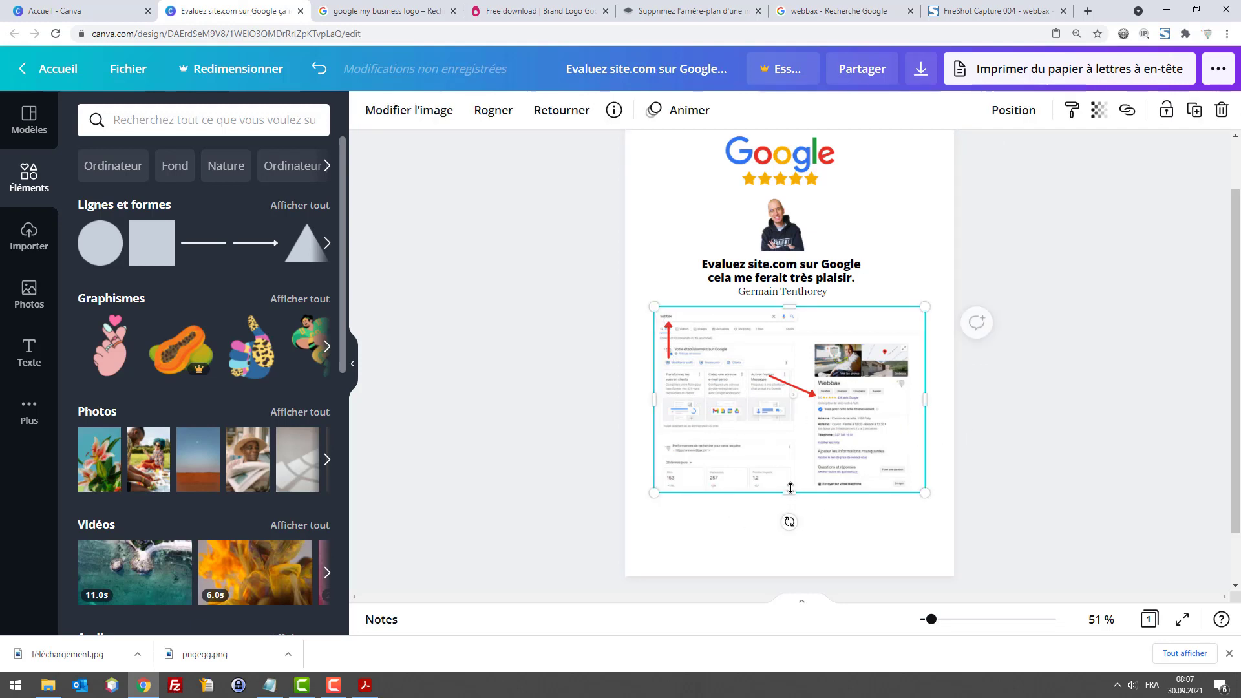
pyautogui.moveTo(791, 494); pyautogui.dragTo(803, 424)
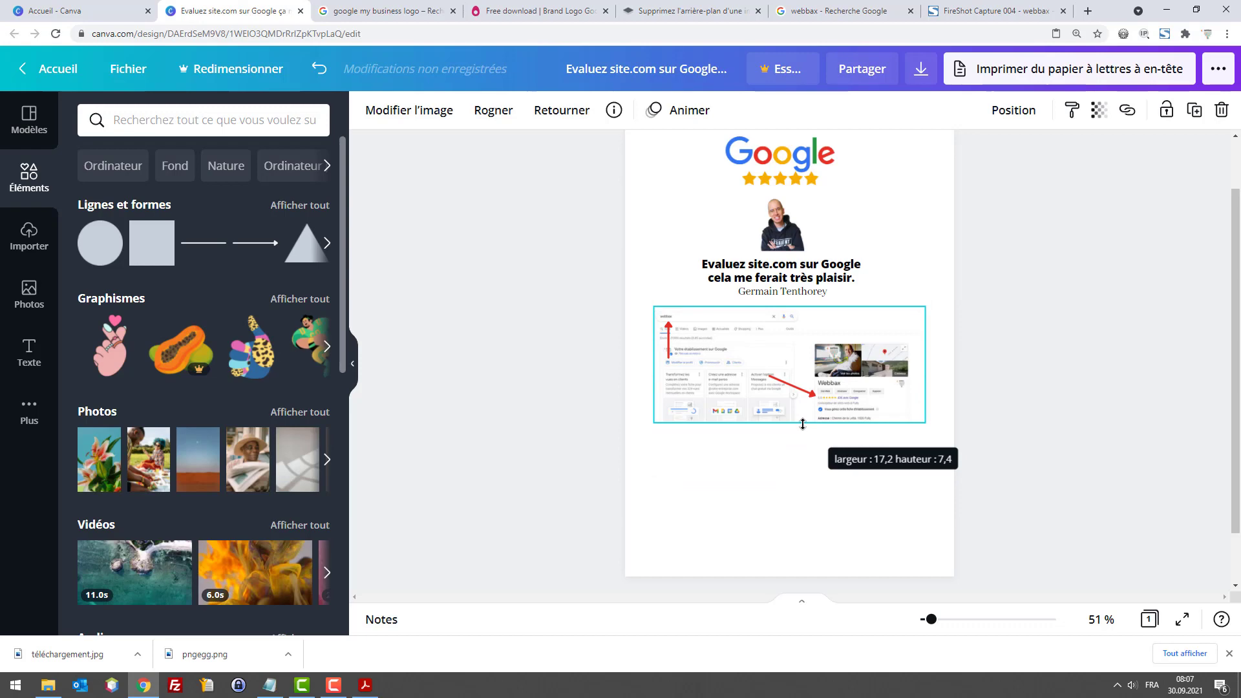
pyautogui.click(800, 479)
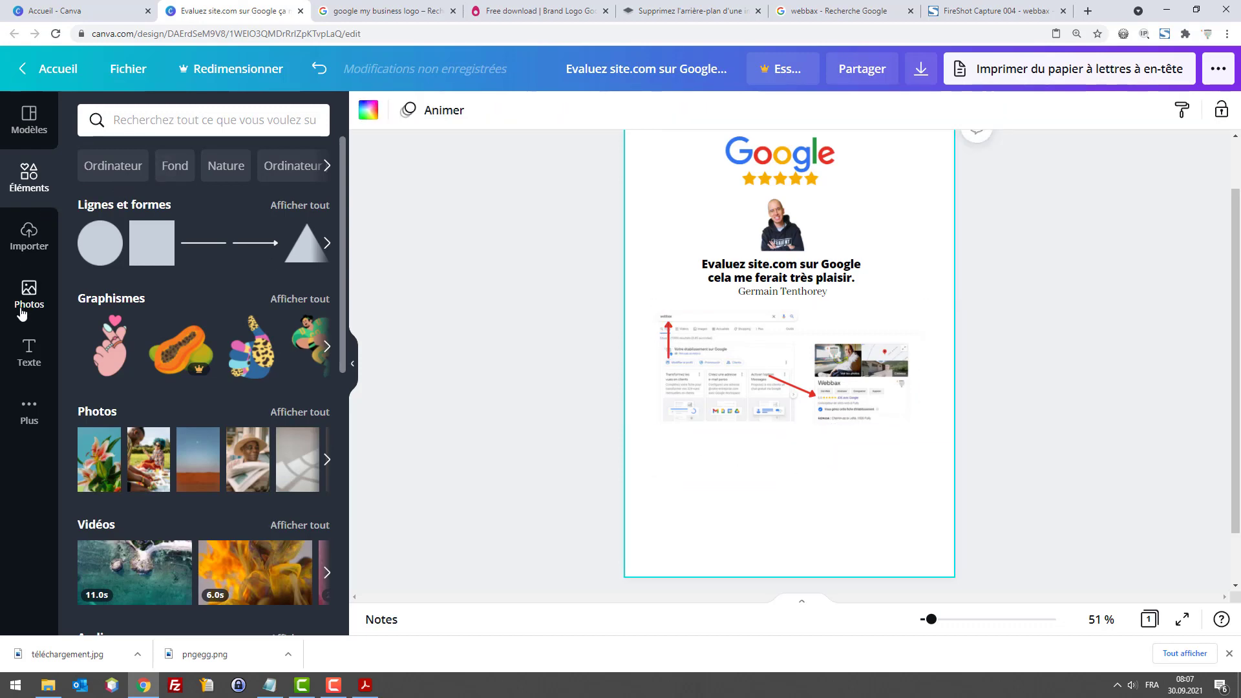
pyautogui.click(26, 352)
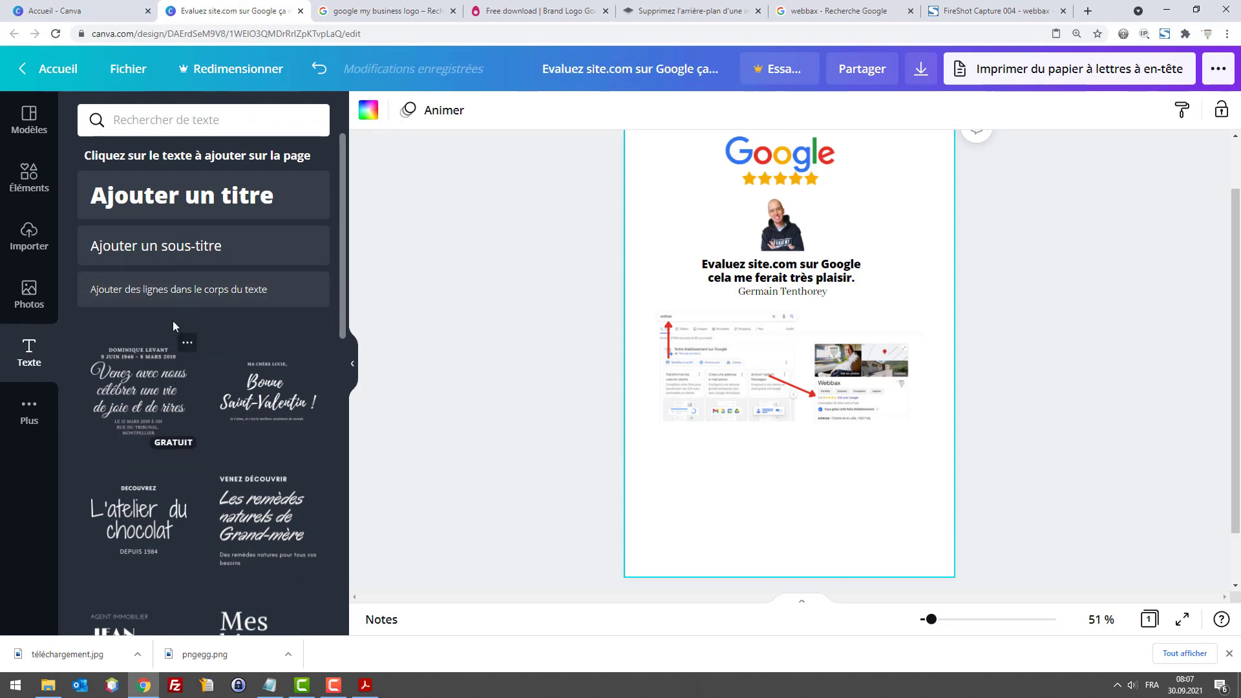
# Add a title text box and set its font size to 12
pyautogui.click(163, 195)
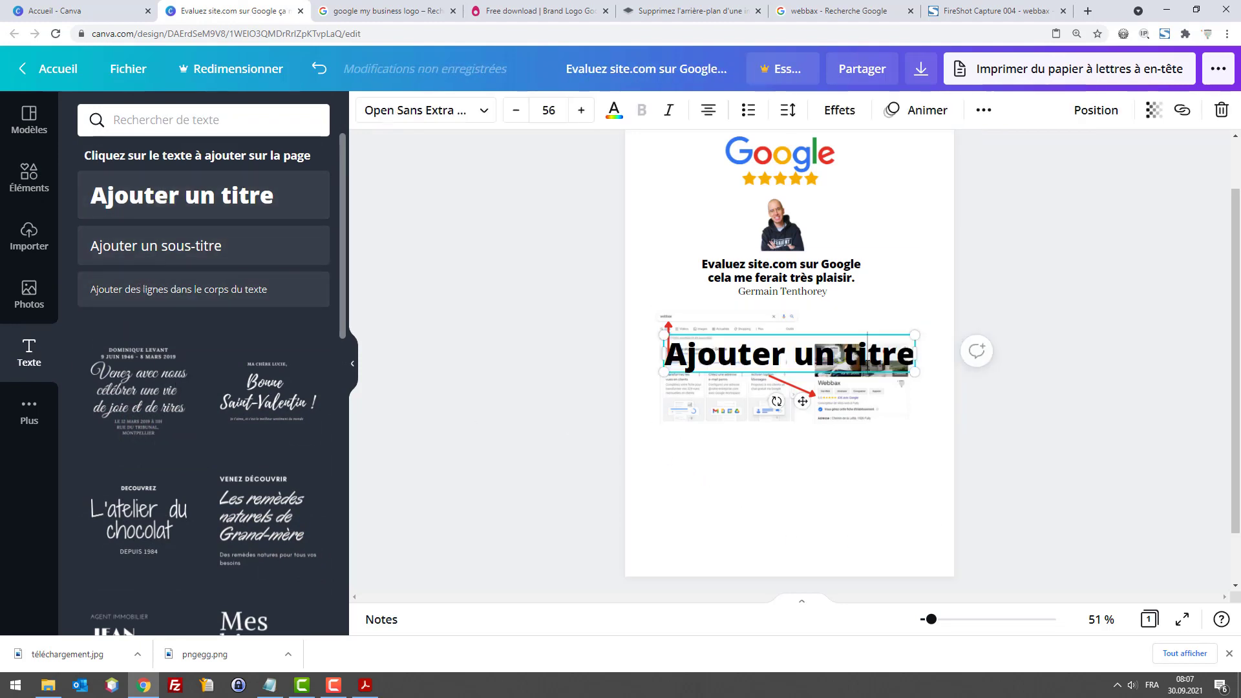
pyautogui.doubleClick(878, 362)
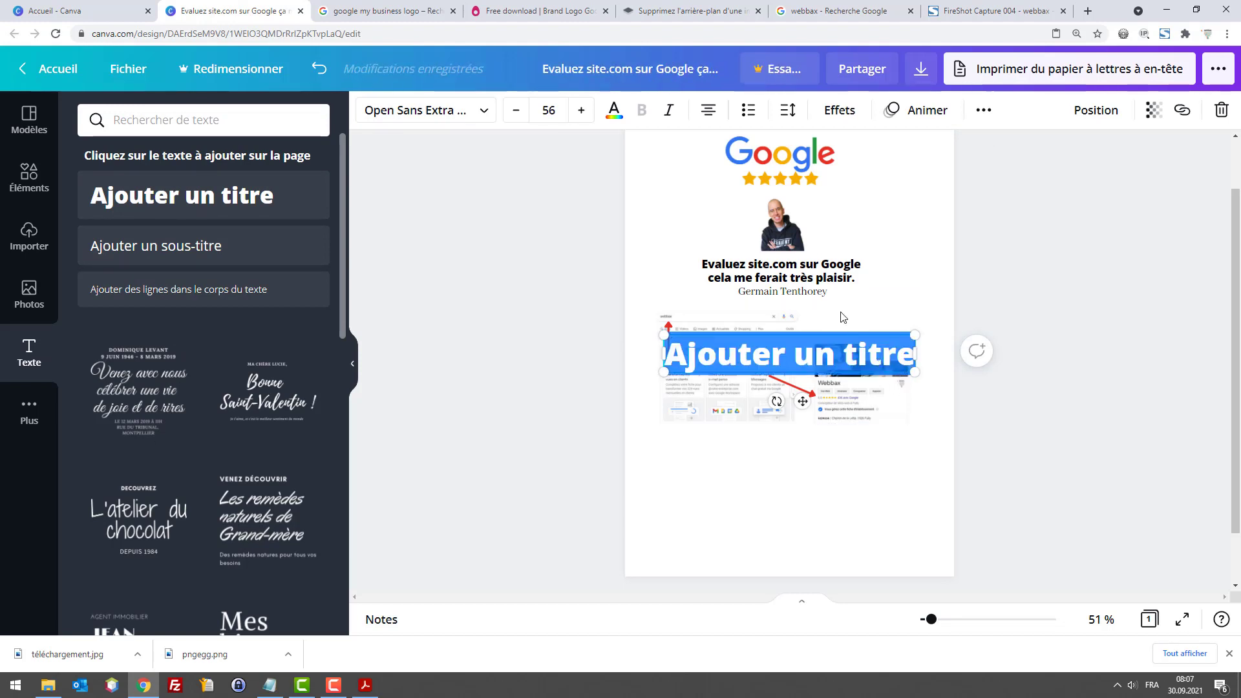
pyautogui.click(547, 108)
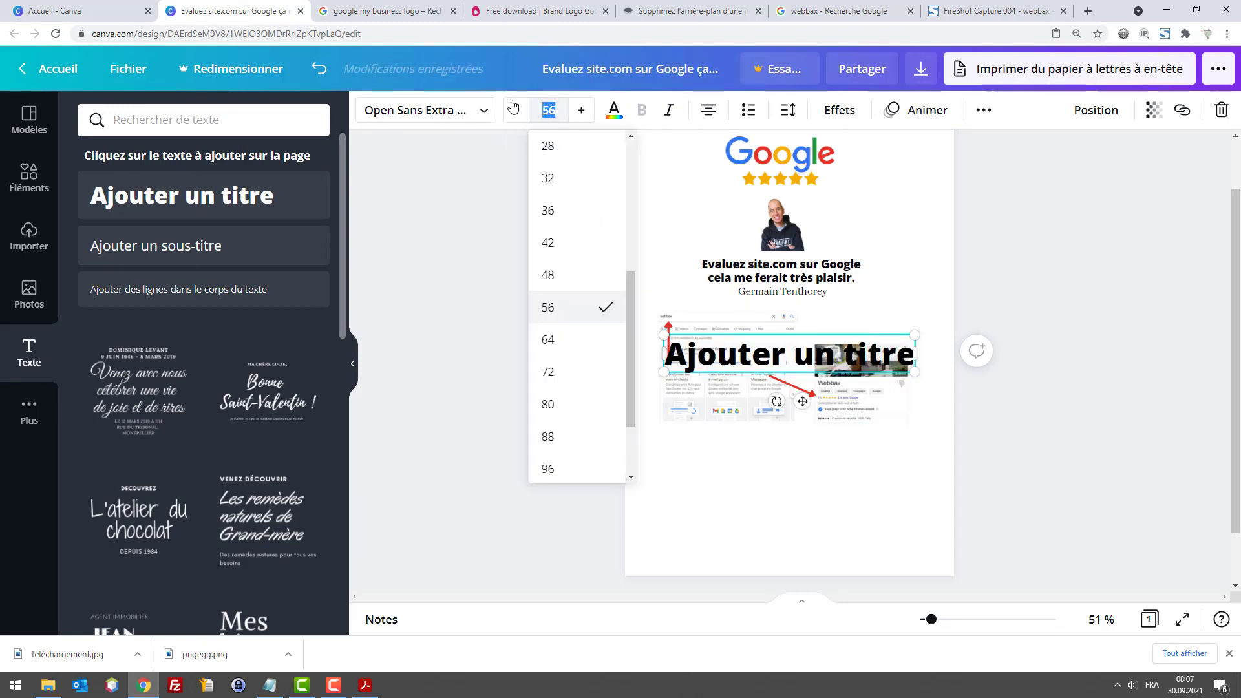
pyautogui.scroll(3, 571, 157)
pyautogui.click(550, 208)
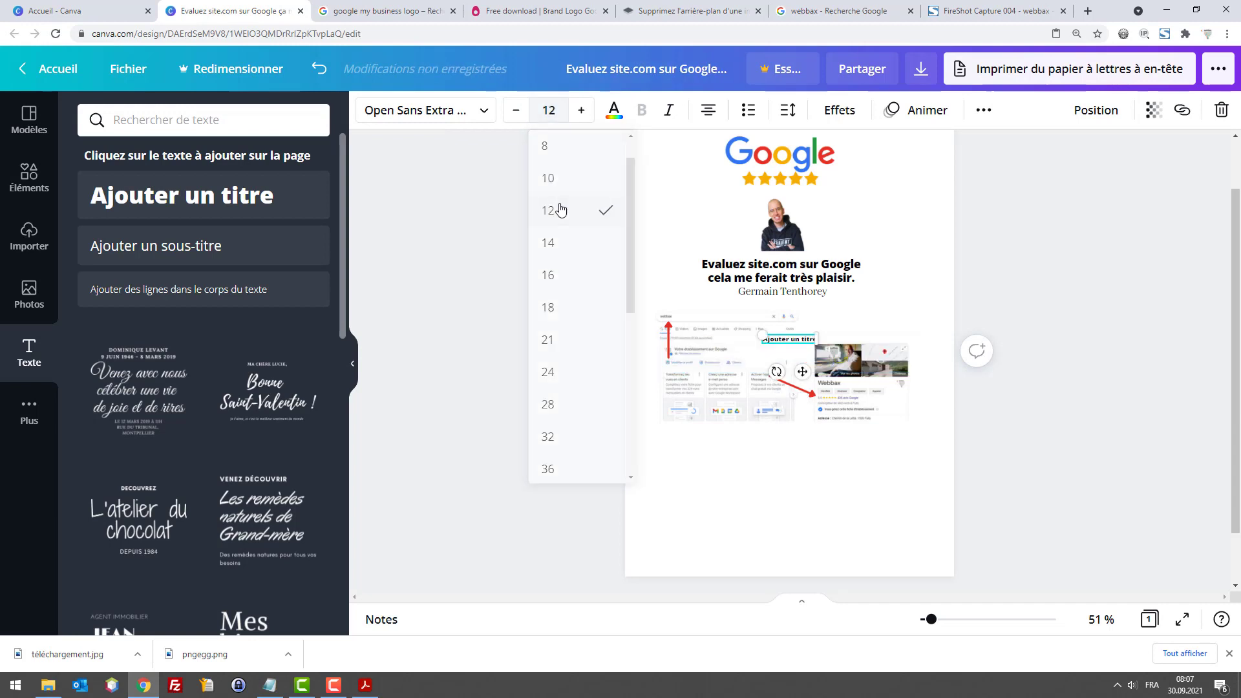
# Move the text box below the screenshot and delete its placeholder text
pyautogui.click(795, 338)
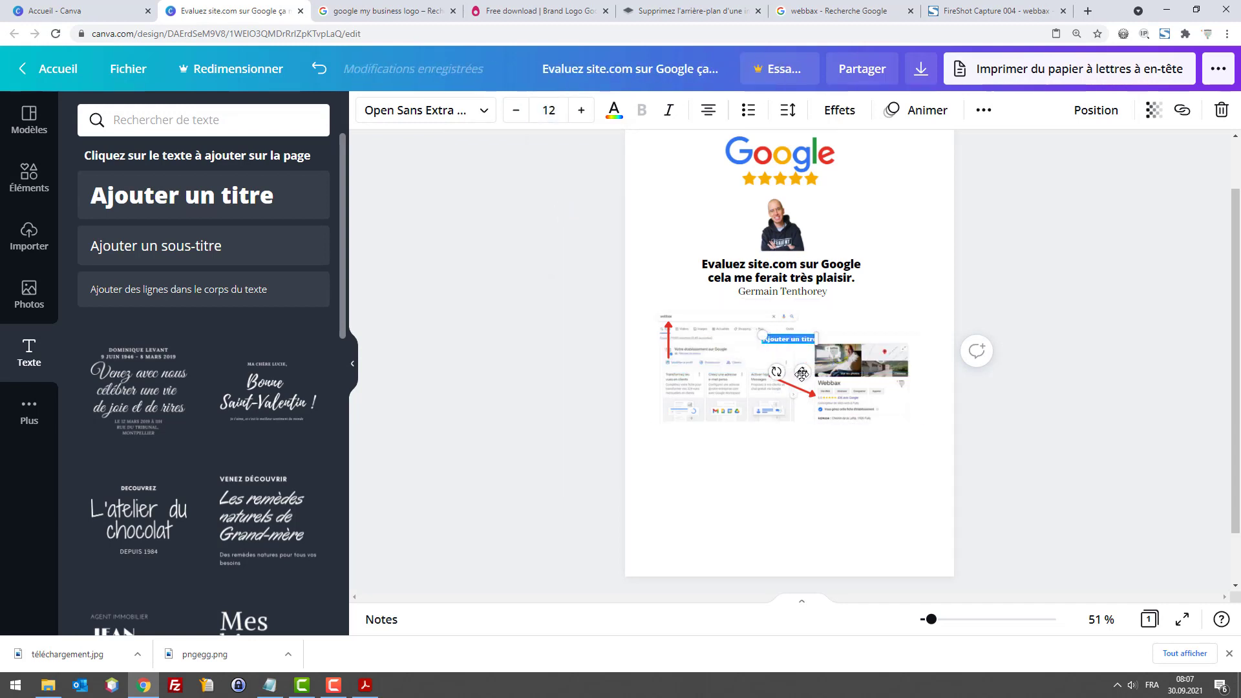
pyautogui.moveTo(801, 373); pyautogui.dragTo(709, 484)
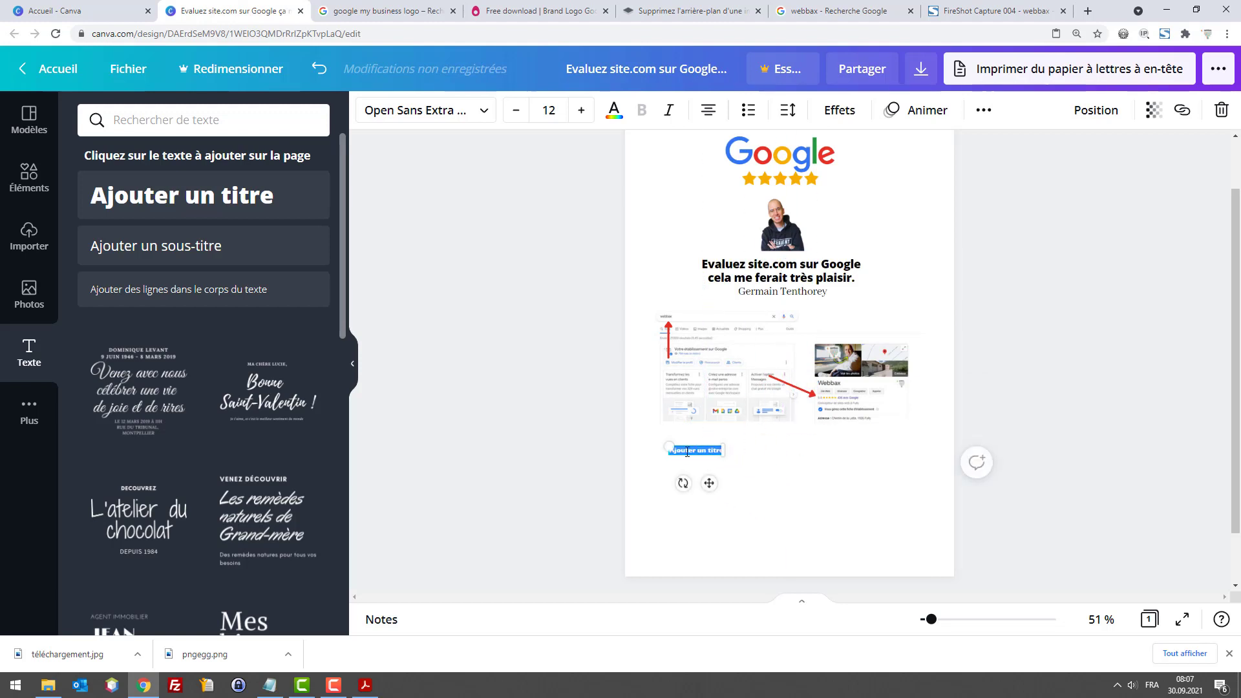
pyautogui.press('Escape')
pyautogui.hotkey('ctrl', 'a')
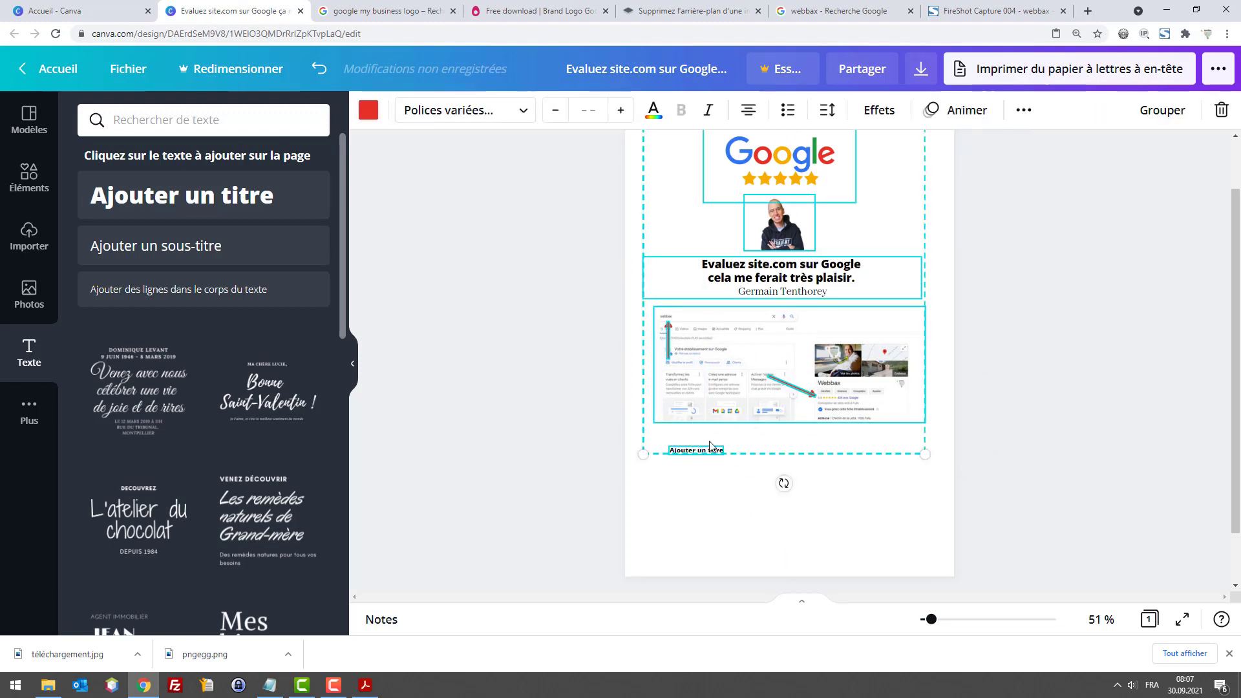
pyautogui.click(709, 448)
pyautogui.click(704, 452)
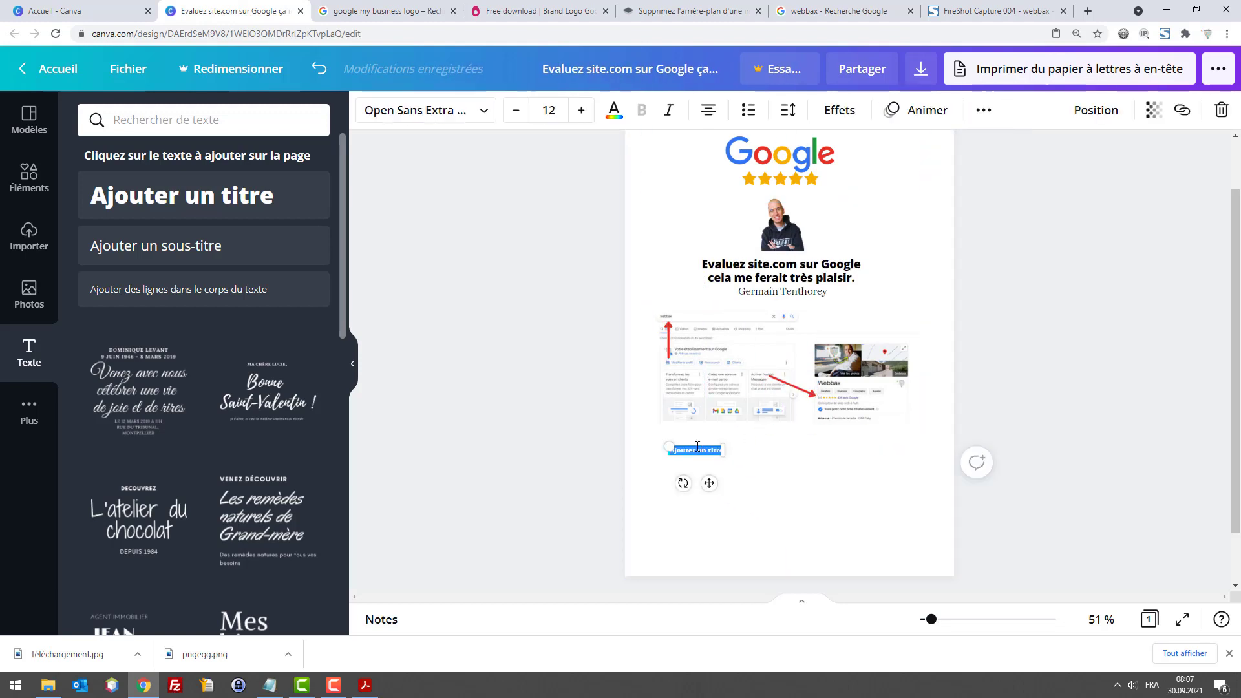
pyautogui.press('BackSpace')
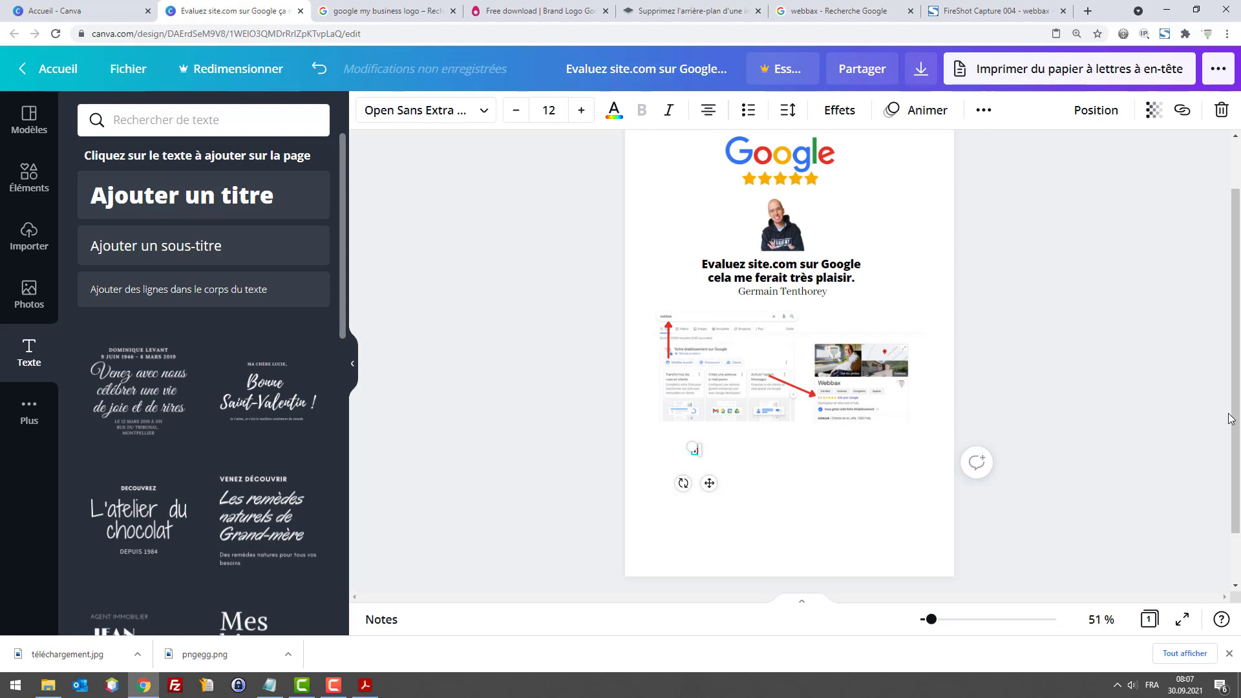
# Type lines 1–3: search "Webbax" on Google, click the stars on the right, give your rating
pyautogui.write('1) Recherchez "Webbax" dans Google')
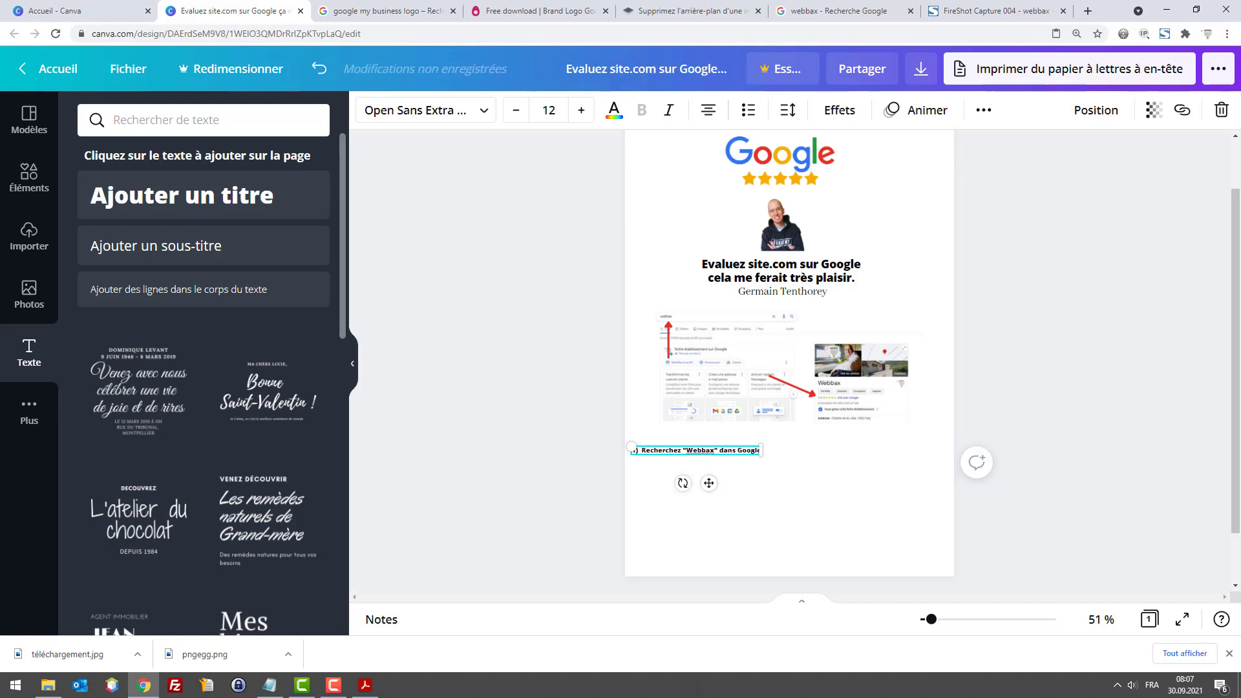
pyautogui.press('Return')
pyautogui.write('2)')
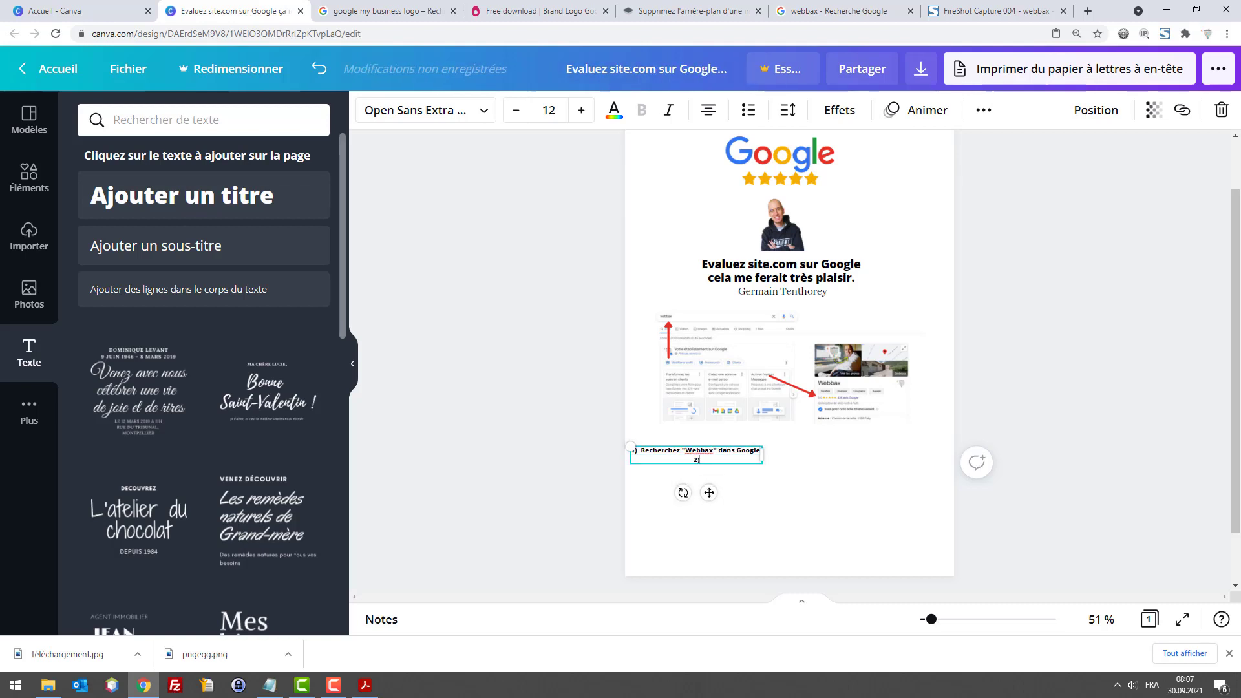
pyautogui.write(' Sur la droite cliquez sur les étoiles')
pyautogui.press('Return')
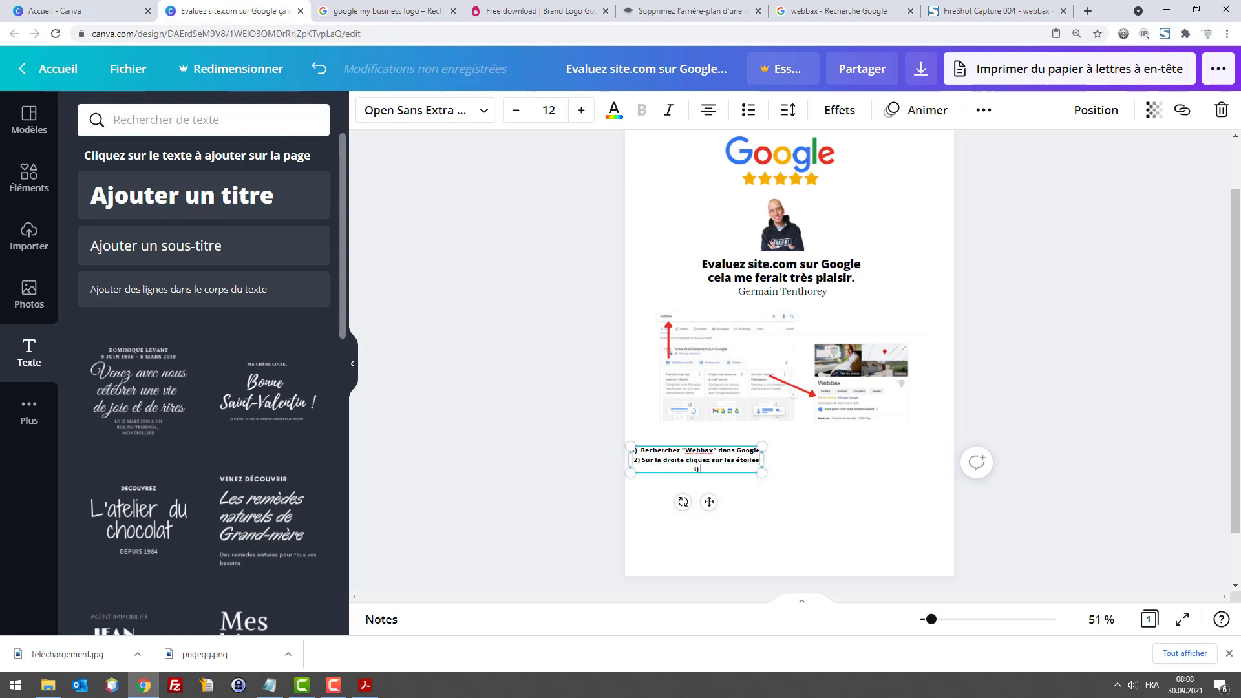
pyautogui.write('3) Indiquez votre notation')
pyautogui.press('Return')
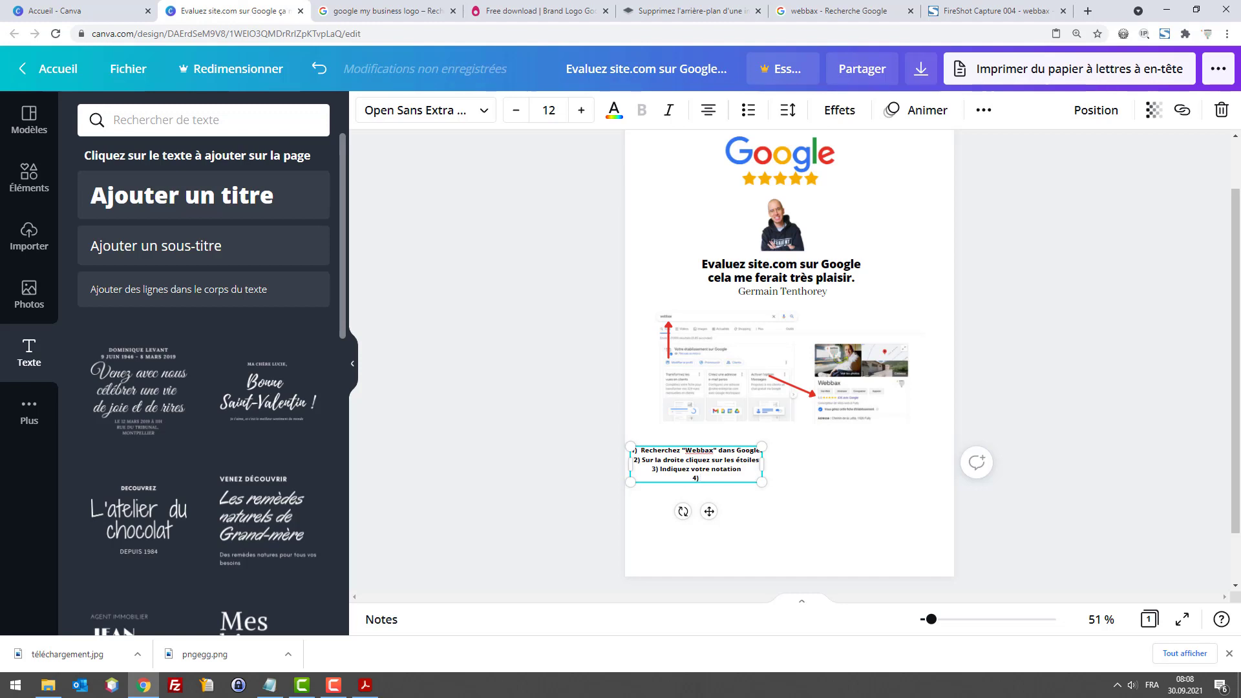
# Write the fourth line as a thank-you ending in '1000 X mercis'
pyautogui.write('Ù')
pyautogui.write('n gran')
pyautogui.write('d merci p')
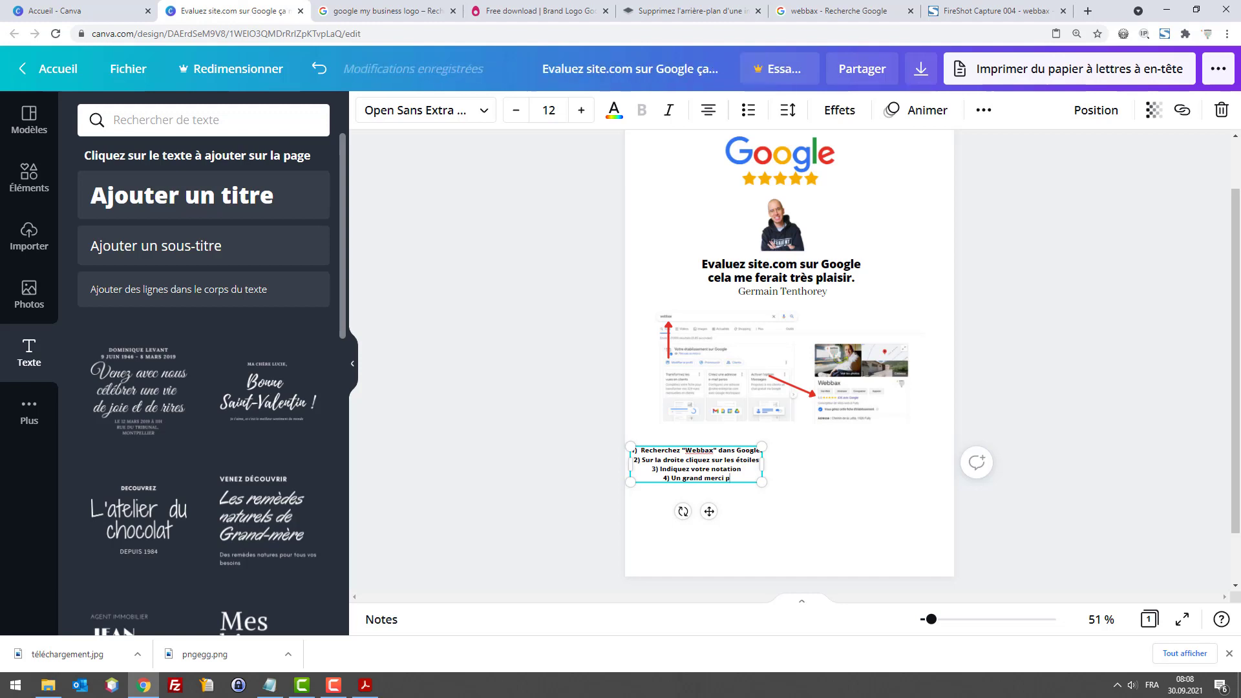
pyautogui.press('BackSpace')
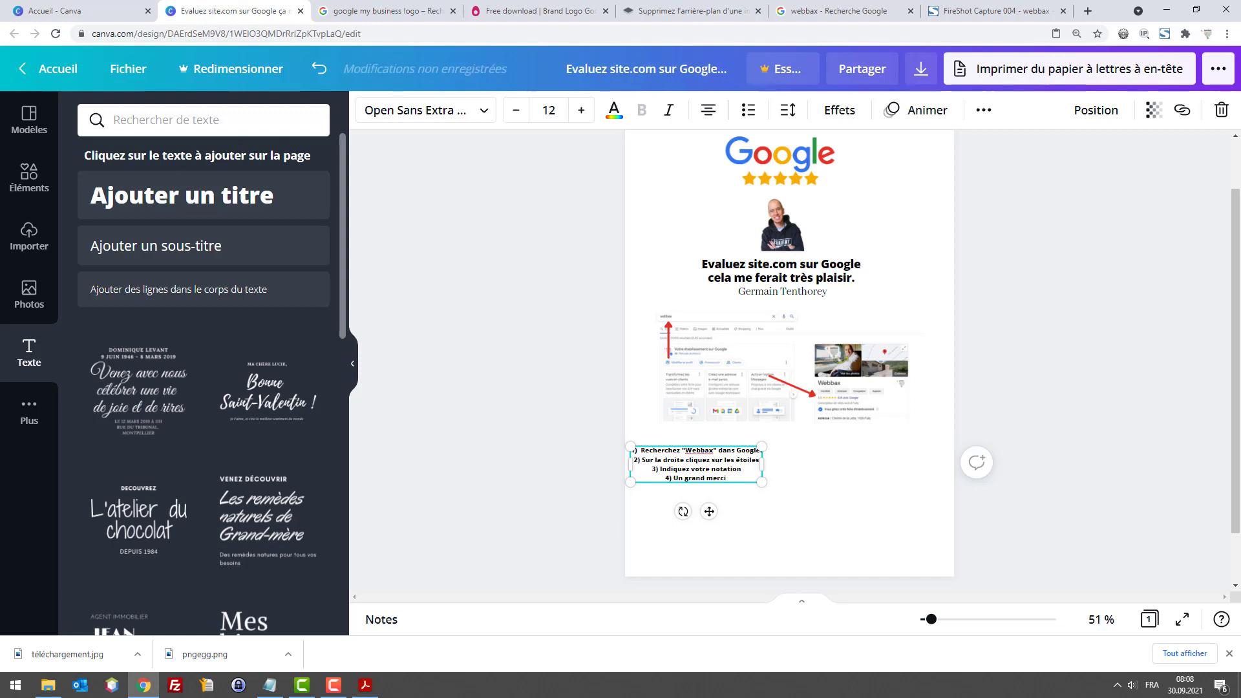
pyautogui.write('pour votre')
pyautogui.press('BackSpace')
pyautogui.press('BackSpace')
pyautogui.press('BackSpace')
pyautogui.press('BackSpace')
pyautogui.press('BackSpace')
pyautogui.press('BackSpace')
pyautogui.press('BackSpace')
pyautogui.press('BackSpace')
pyautogui.press('BackSpace')
pyautogui.press('BackSpace')
pyautogui.write('!')
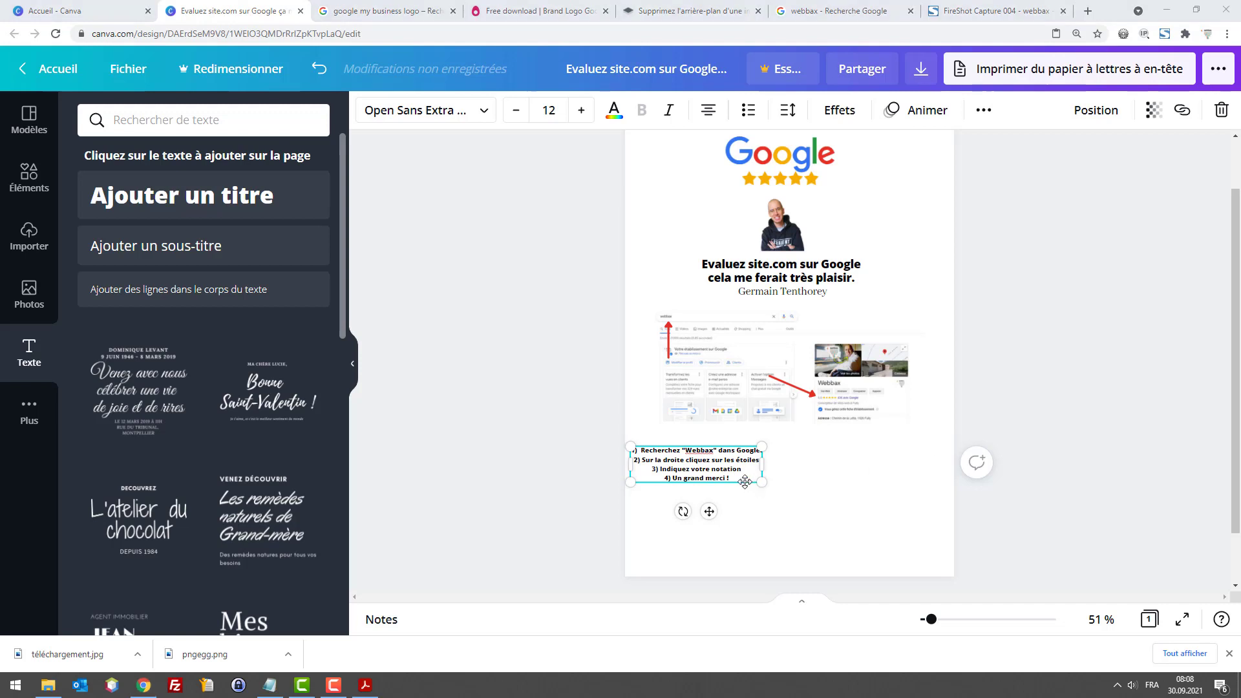
pyautogui.moveTo(694, 476); pyautogui.dragTo(734, 477)
pyautogui.press('BackSpace')
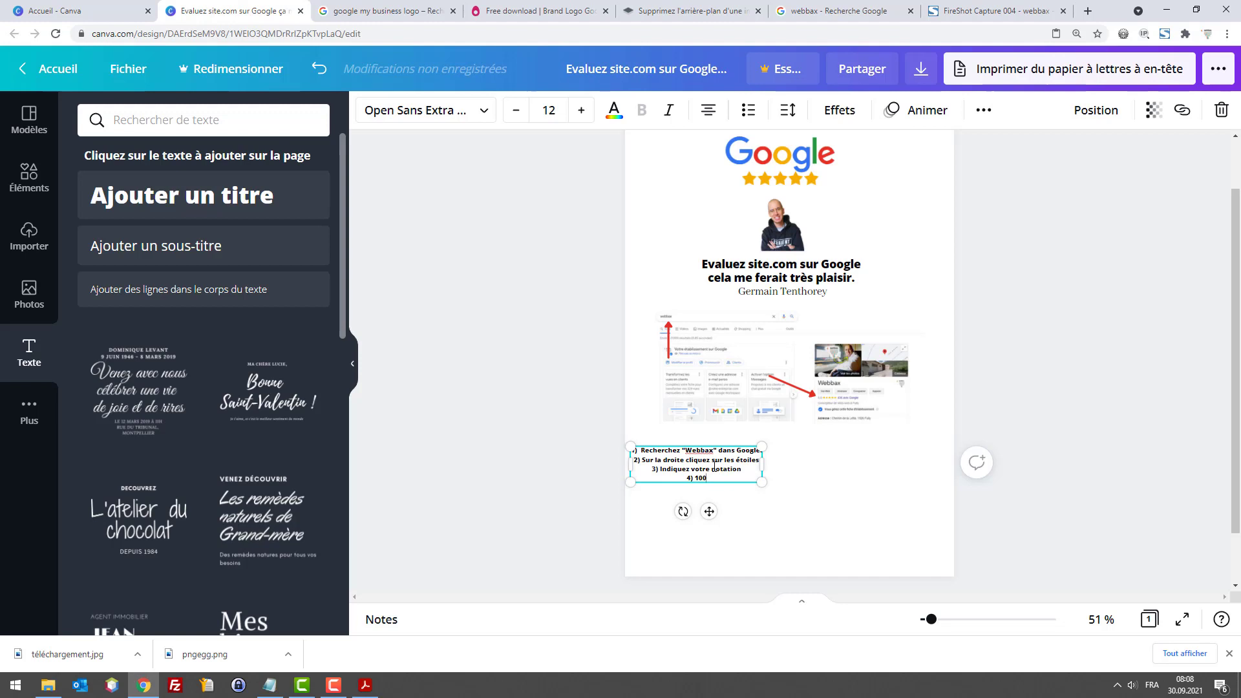
pyautogui.write('1000 X mercis')
# Drop the final s from 'mercis' and search Google for '1000 merci' in a new tab
pyautogui.press('BackSpace')
pyautogui.hotkey('ctrl', 't')
pyautogui.write('1000 merci')
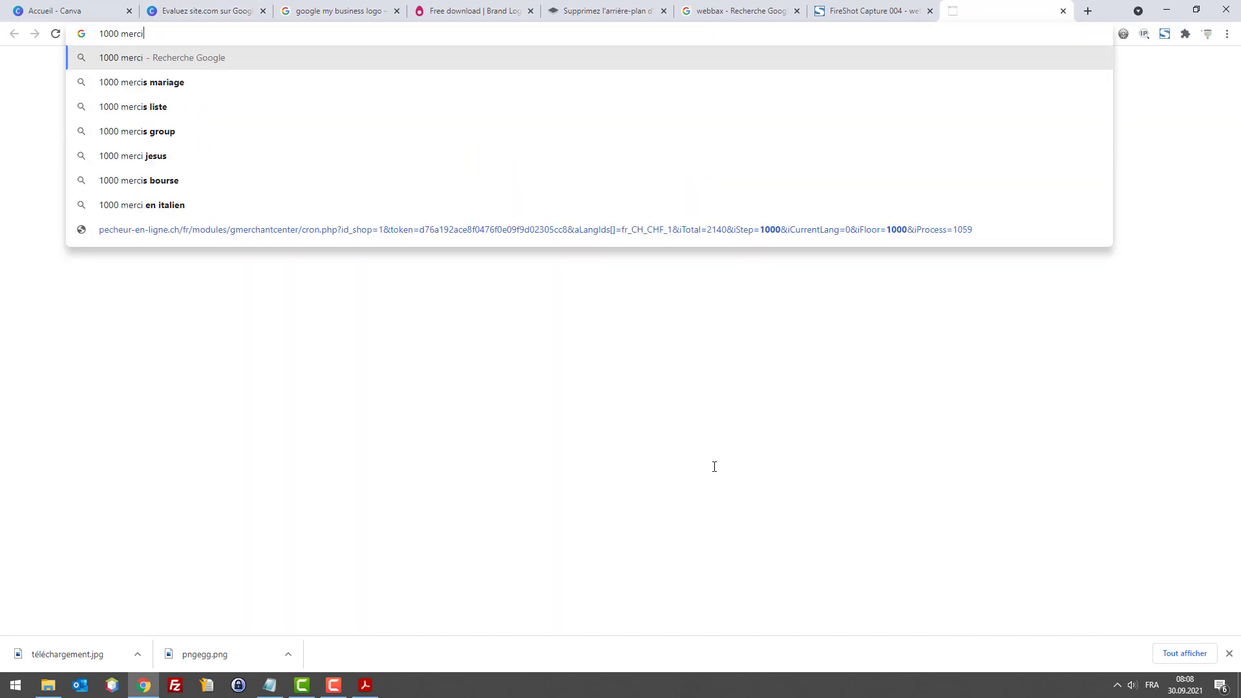
pyautogui.press('Return')
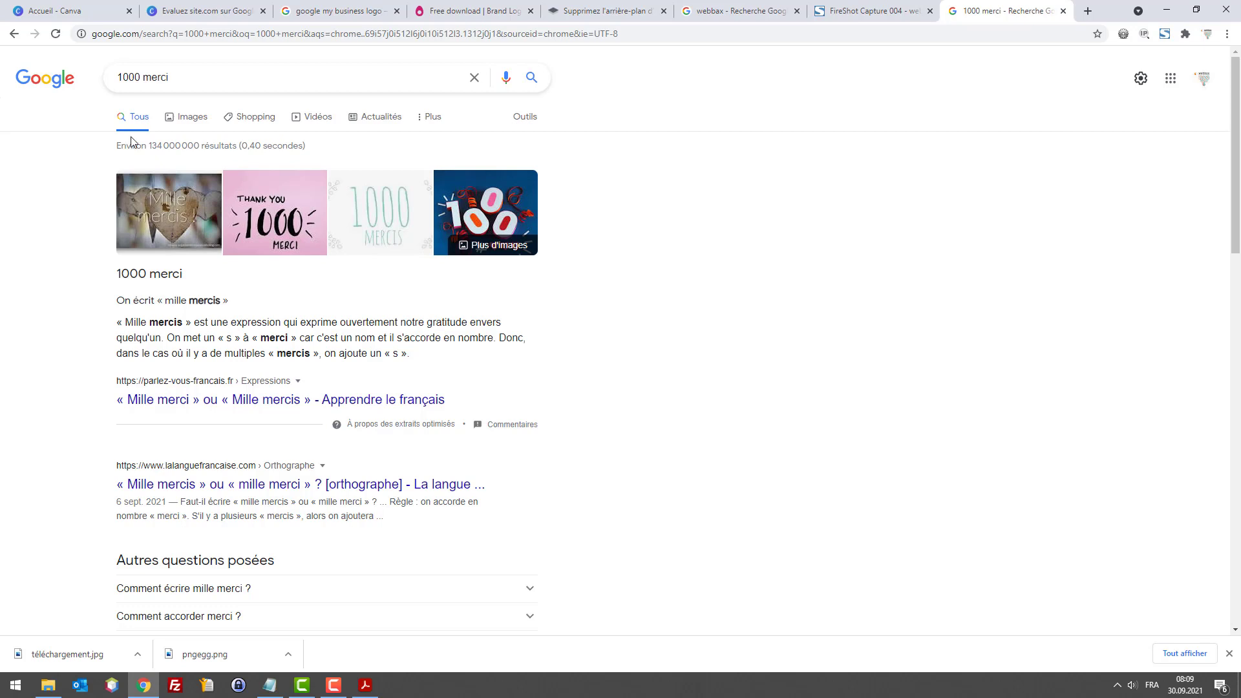
# Return from the '1000 merci' Google results to the Canva flyer tab
pyautogui.click(58, 11)
# Restore '1000 X mercis' and format the four instructions as a left-aligned numbered list
pyautogui.click(201, 10)
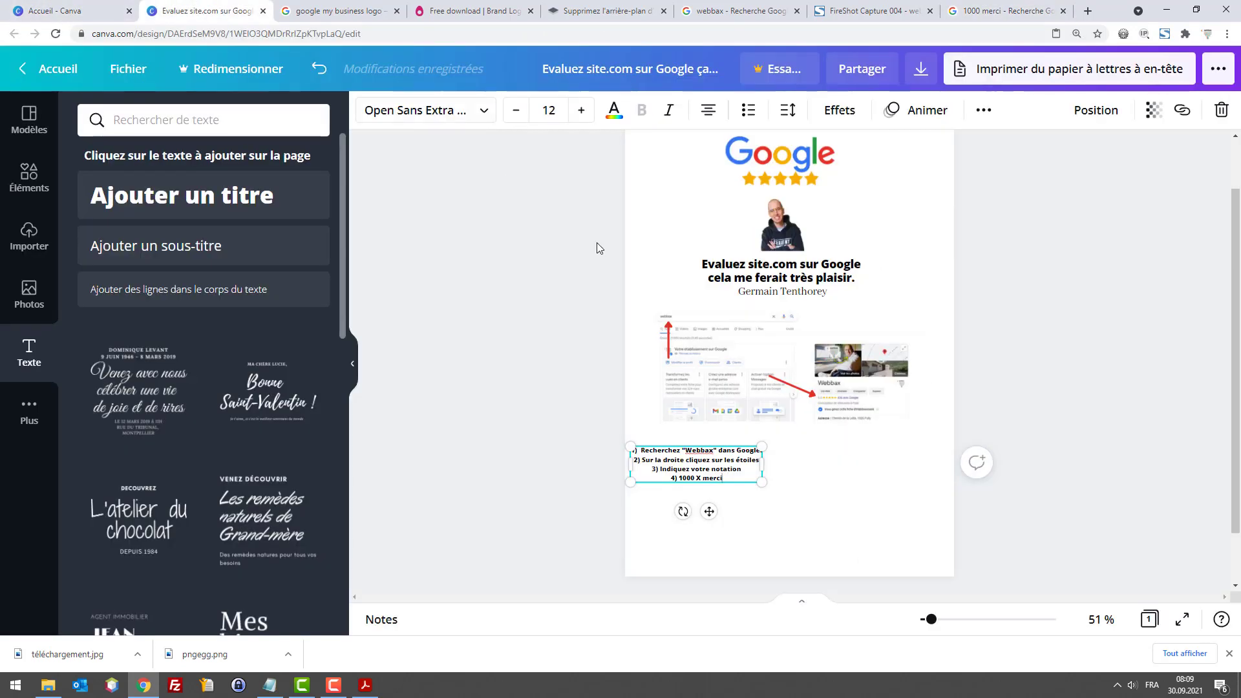
pyautogui.write('s')
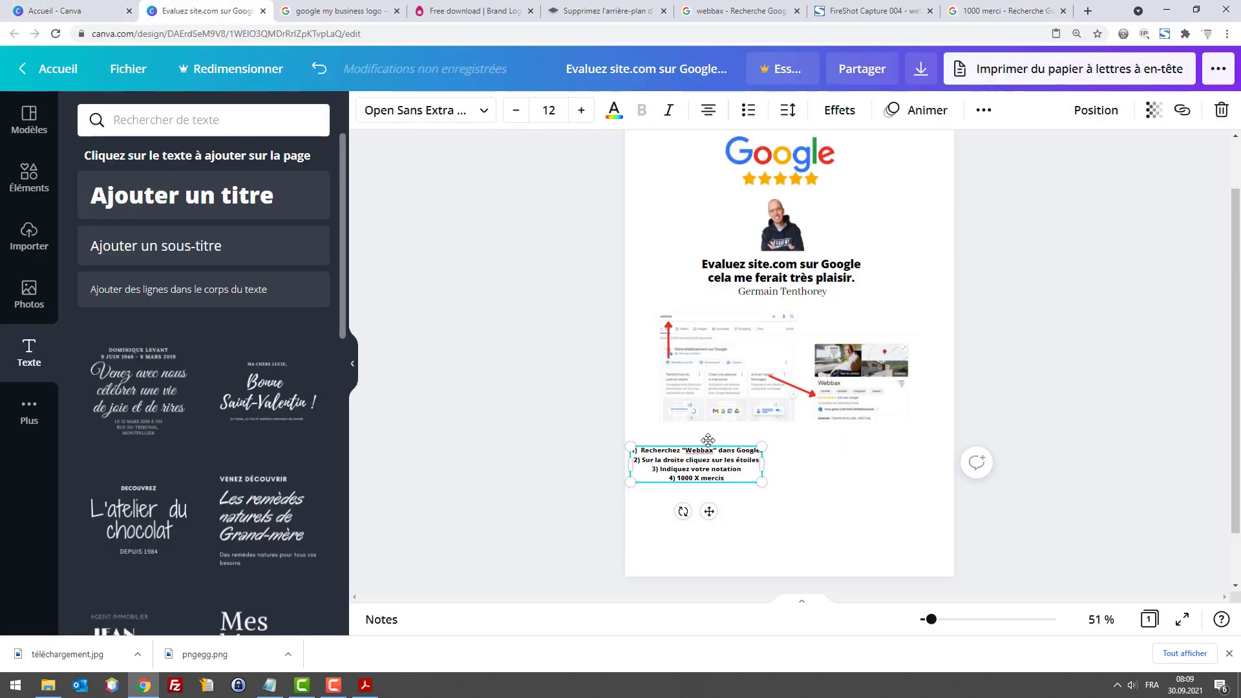
pyautogui.hotkey('ctrl', 'a')
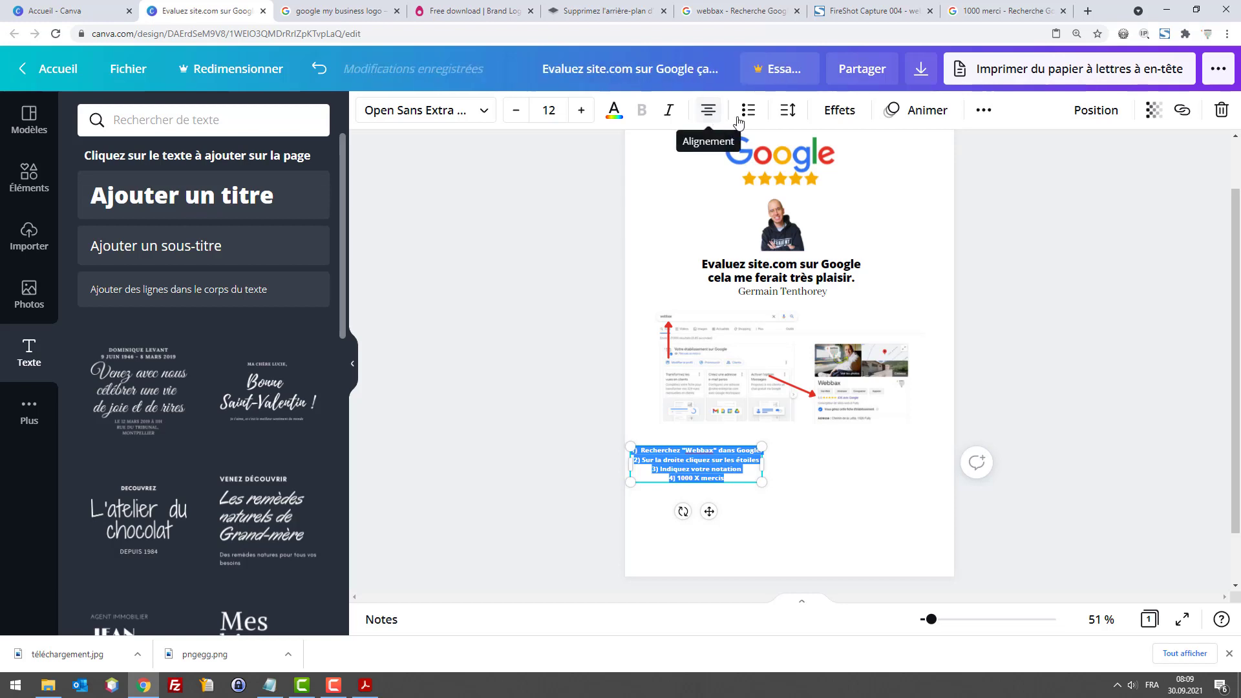
pyautogui.click(737, 115)
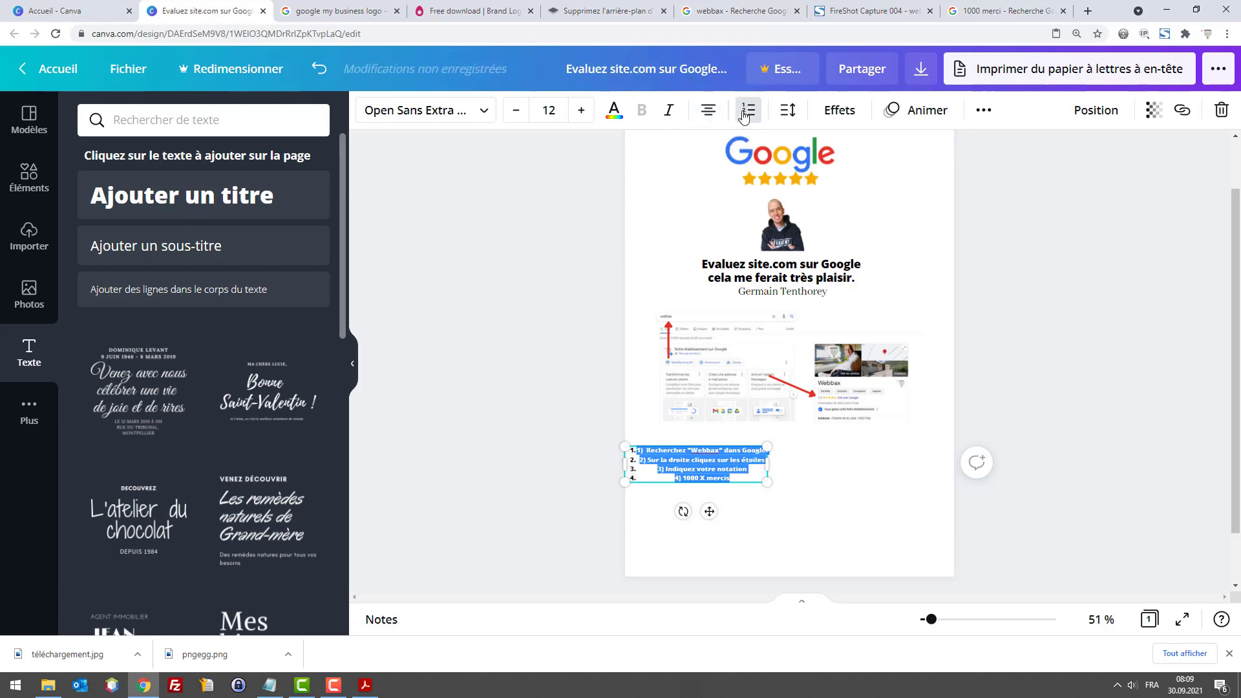
pyautogui.click(738, 115)
pyautogui.click(739, 116)
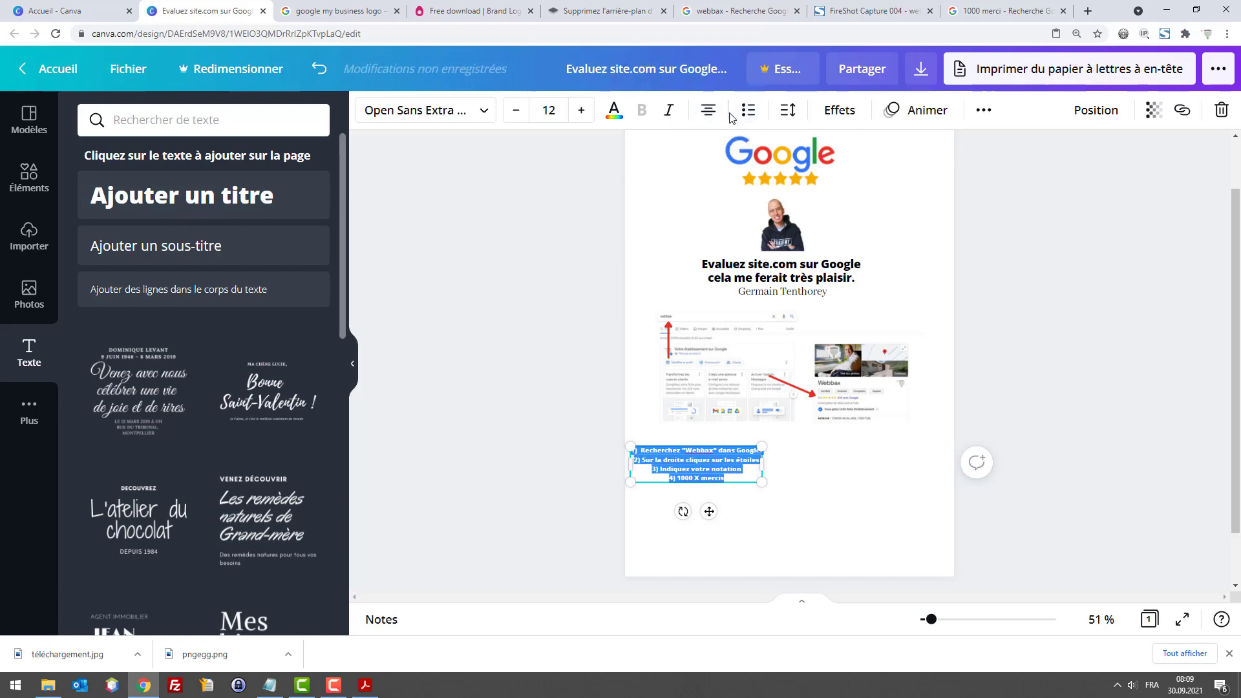
pyautogui.click(743, 115)
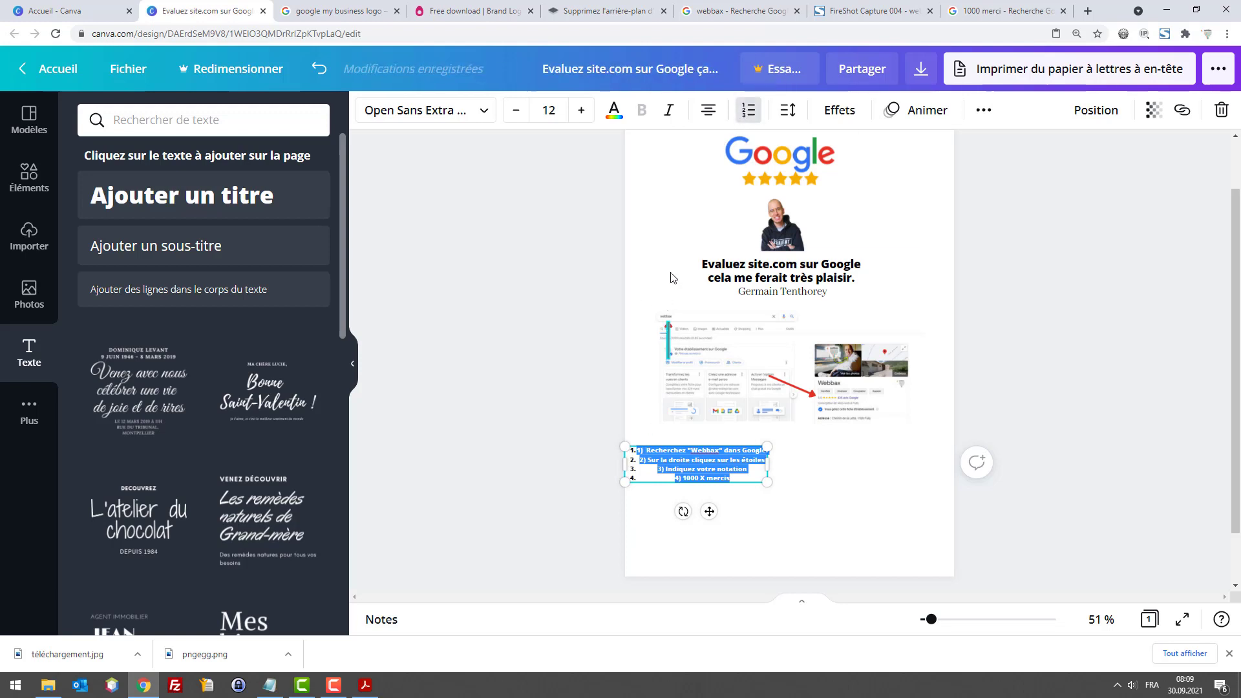
pyautogui.click(721, 115)
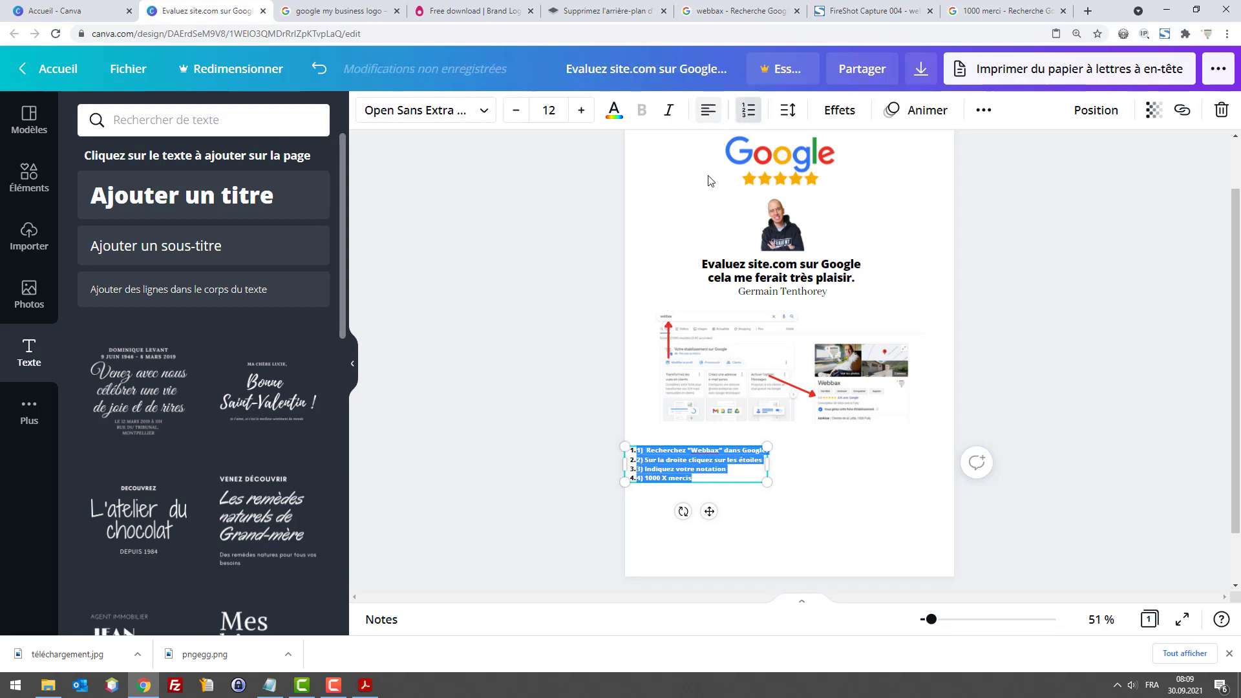
# Delete the manually typed 1)–4) prefixes from the start of each instruction line
pyautogui.click(647, 447)
pyautogui.press('BackSpace')
pyautogui.press('BackSpace')
pyautogui.press('BackSpace')
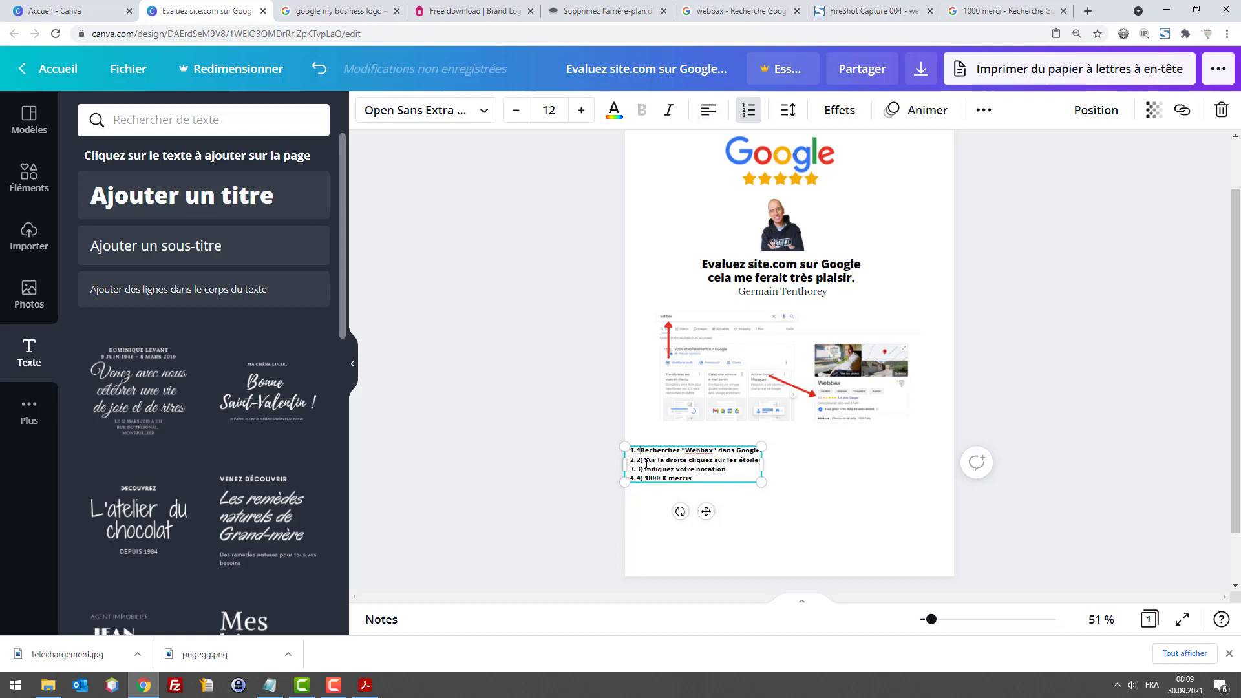
pyautogui.click(648, 460)
pyautogui.press('BackSpace')
pyautogui.press('BackSpace')
pyautogui.press('BackSpace')
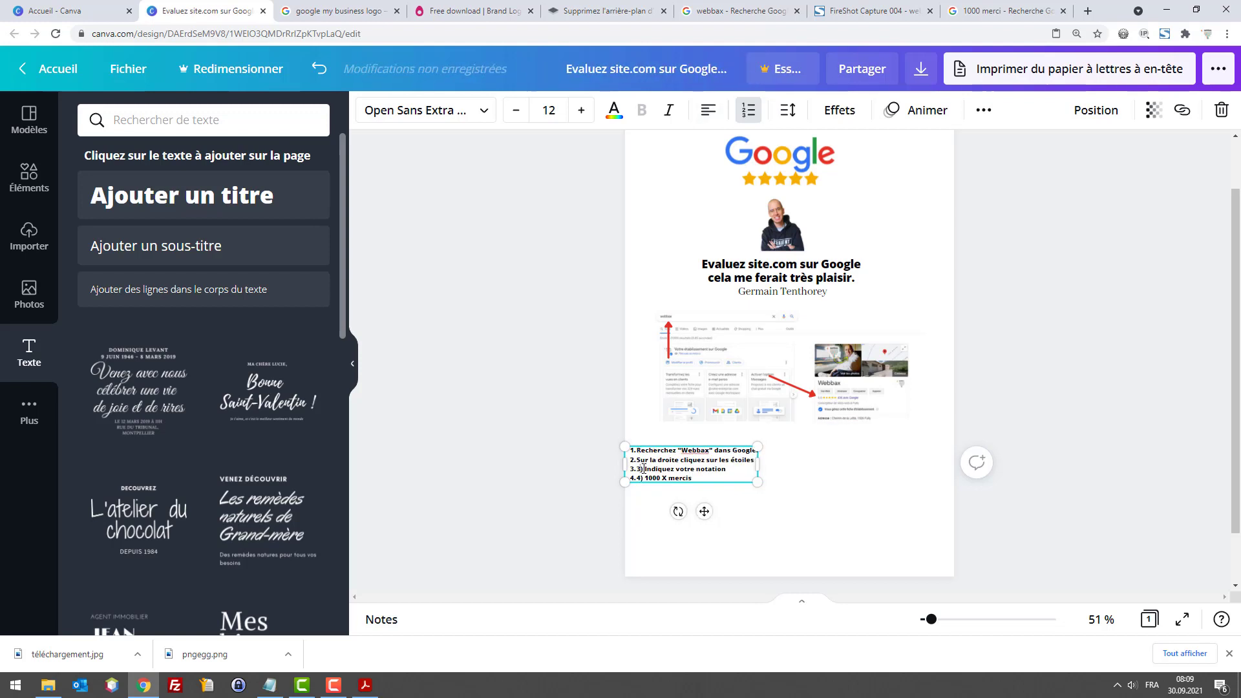
pyautogui.click(644, 469)
pyautogui.press('BackSpace')
pyautogui.press('BackSpace')
pyautogui.press('BackSpace')
pyautogui.click(637, 478)
pyautogui.click(637, 470)
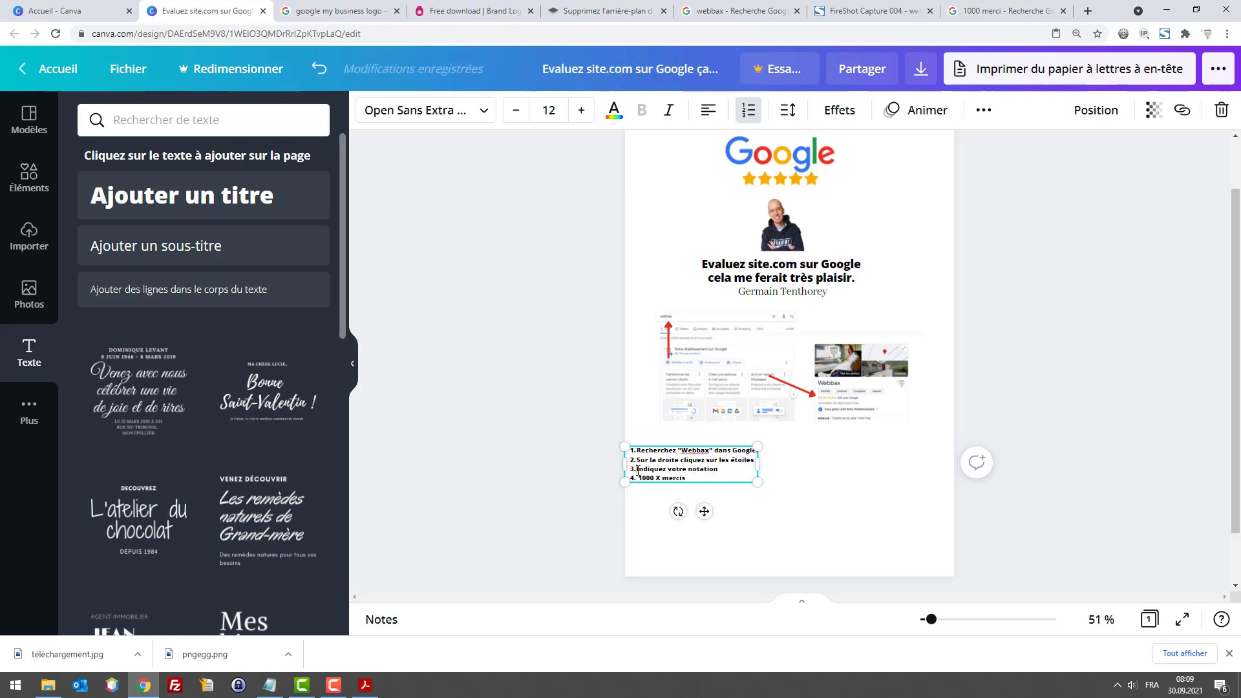
pyautogui.click(637, 460)
# Enlarge the numbered instructions to size 16.5 and centre them under the screenshot
pyautogui.click(801, 475)
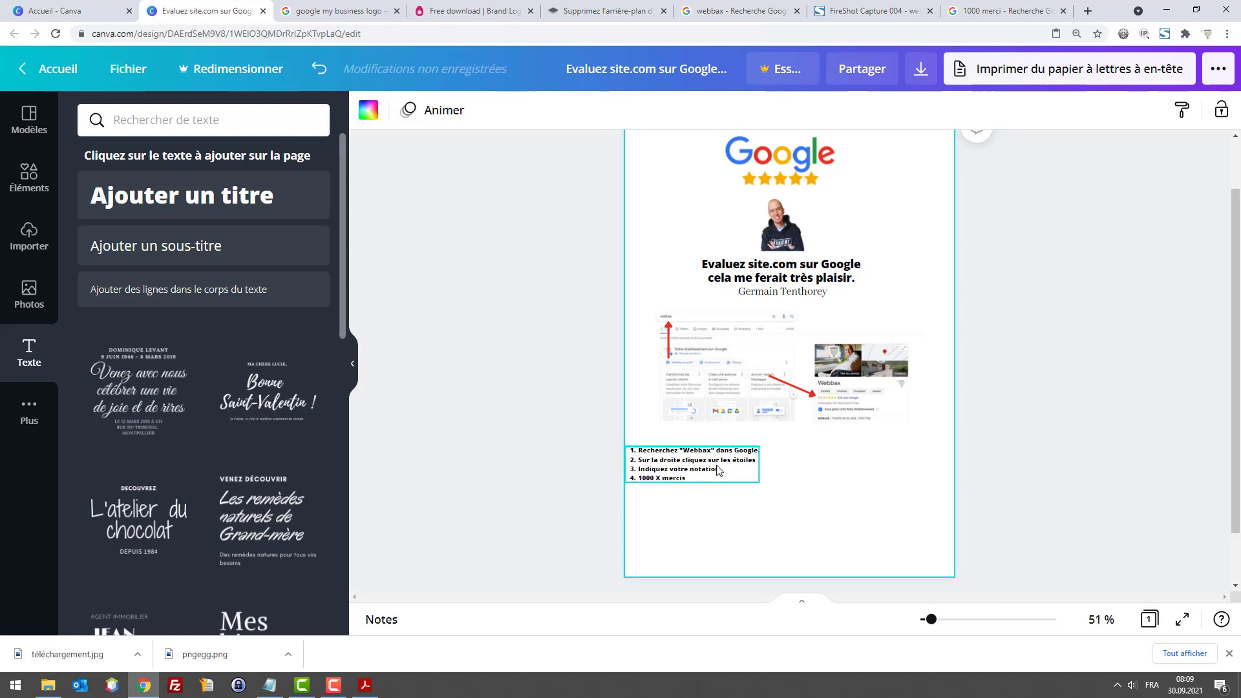
pyautogui.moveTo(711, 465); pyautogui.dragTo(898, 521)
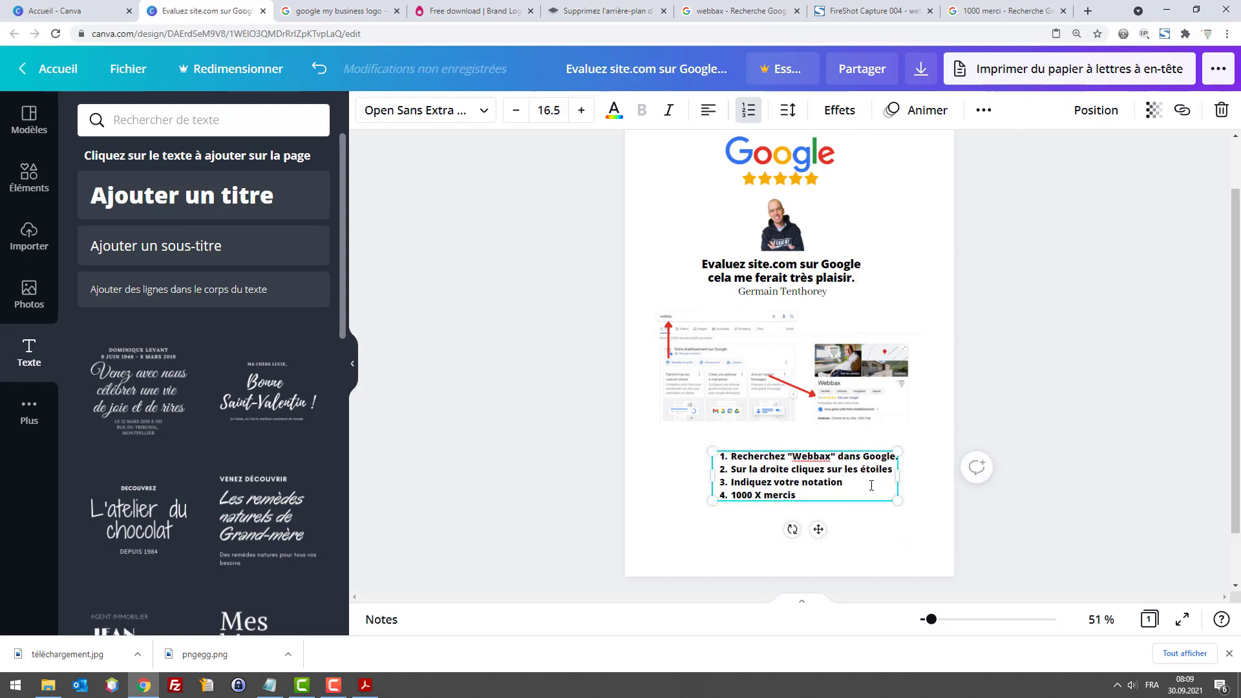
pyautogui.moveTo(818, 527); pyautogui.dragTo(803, 528)
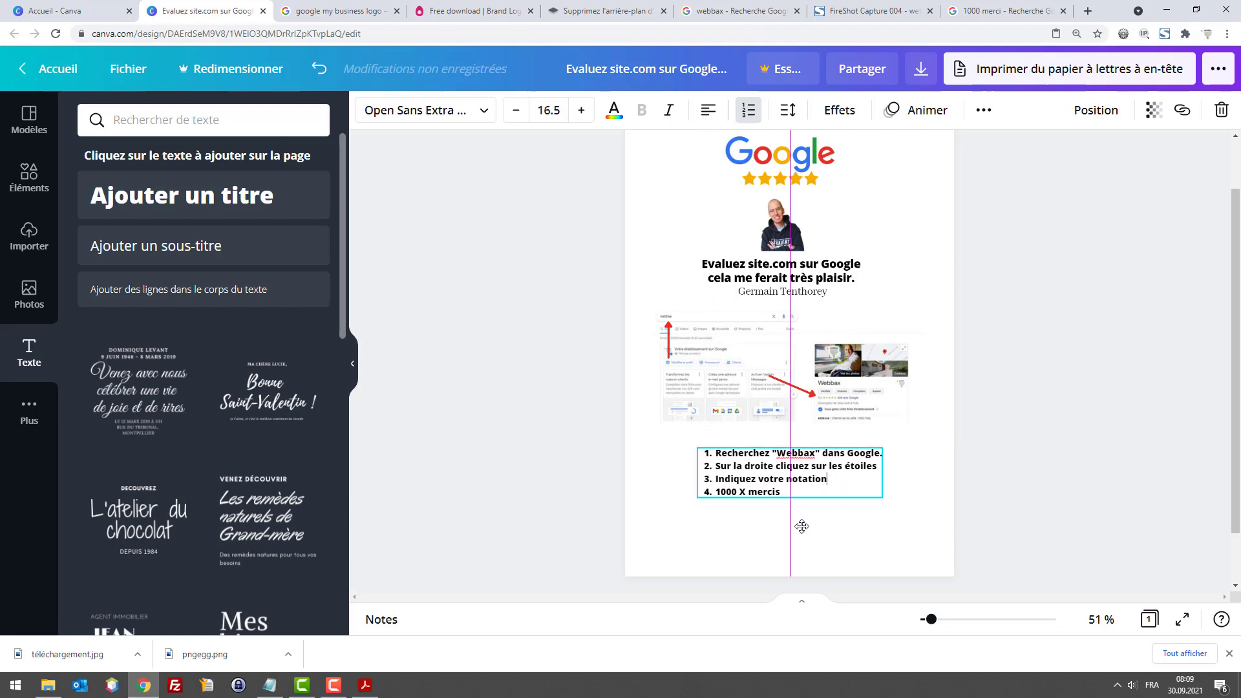
# Select the screenshot with its red arrows, then nudge the numbered instructions slightly lower
pyautogui.click(789, 388)
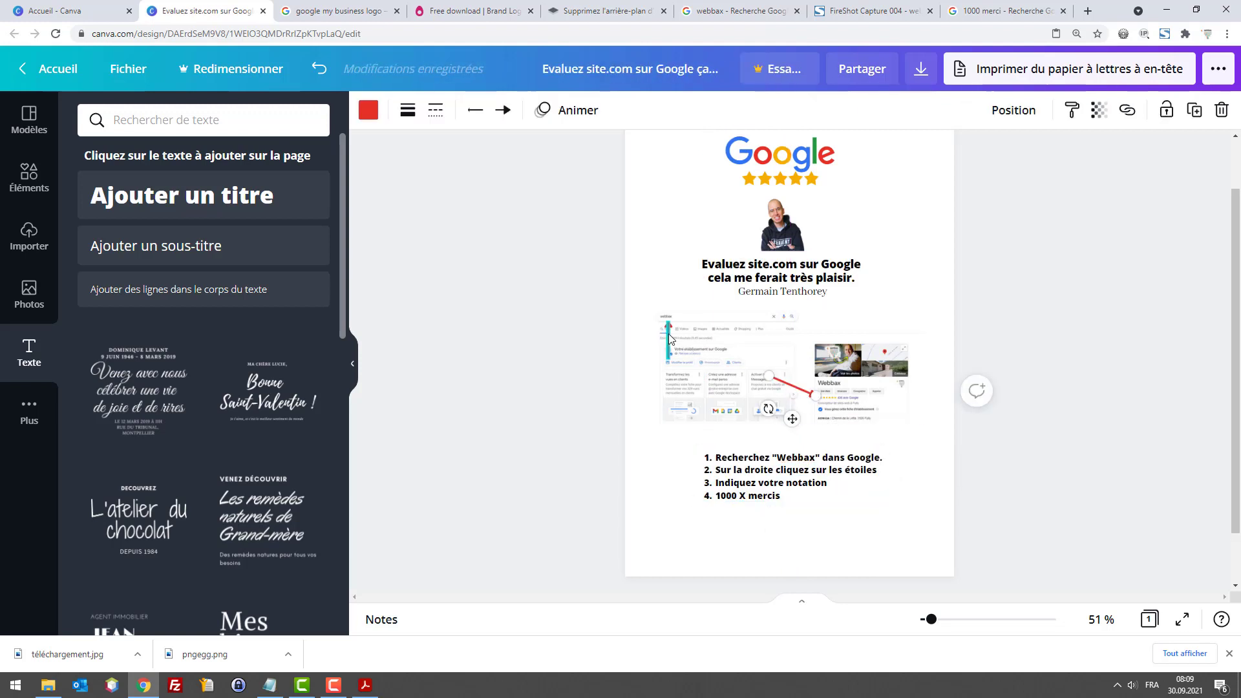
pyautogui.click(810, 385)
pyautogui.click(810, 385)
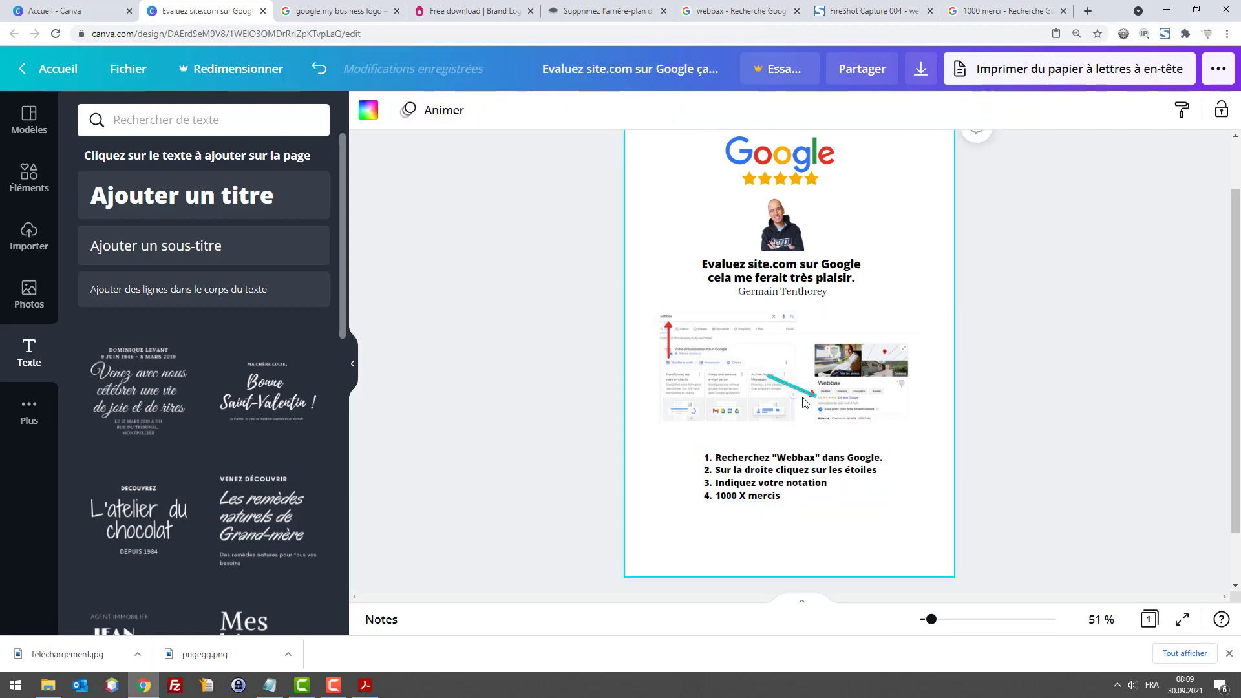
pyautogui.click(821, 393)
pyautogui.click(802, 389)
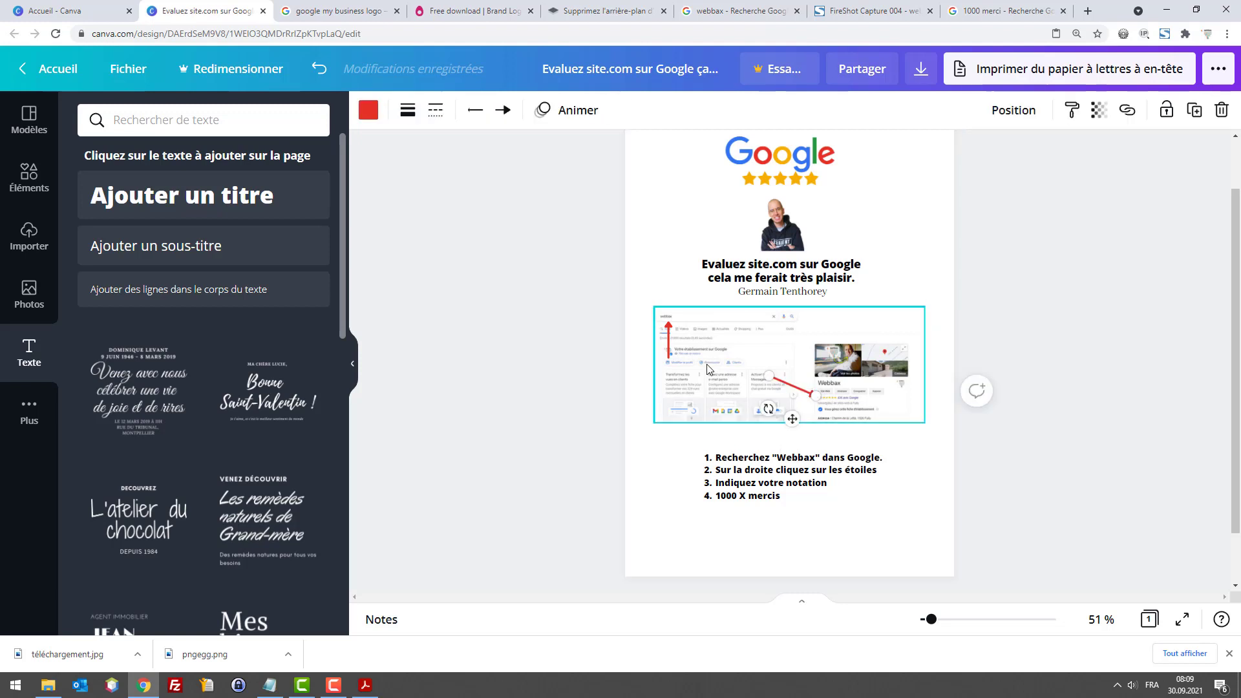
pyautogui.click(714, 369)
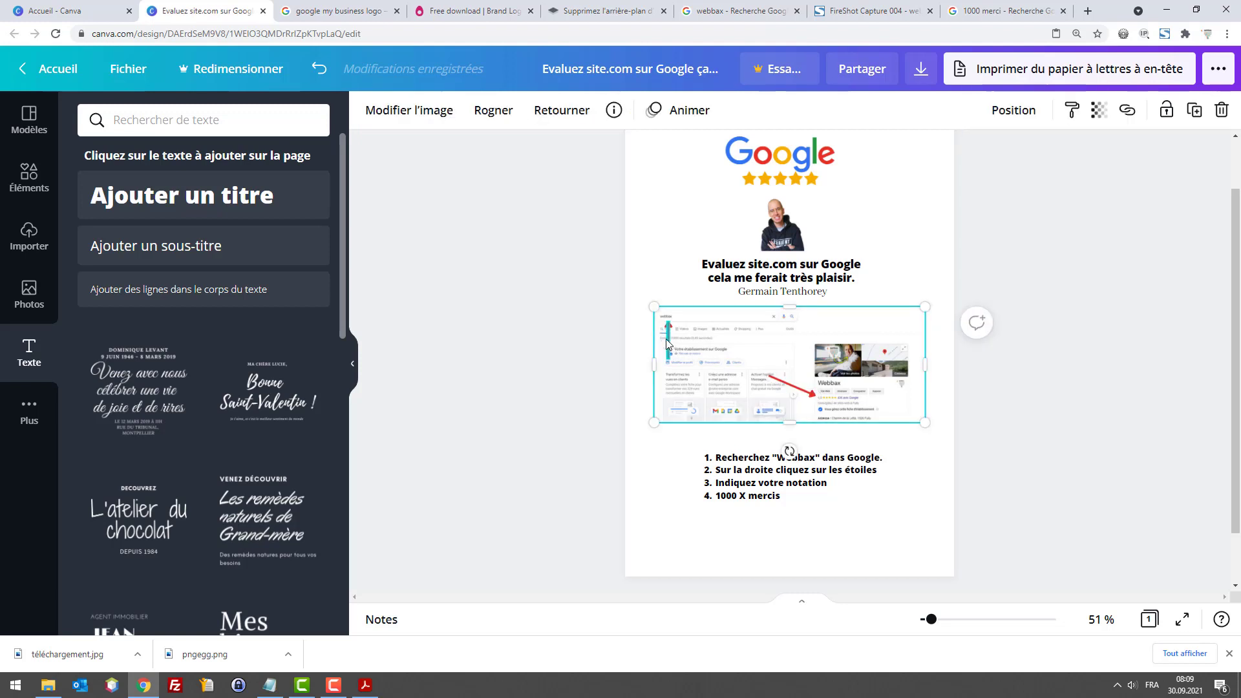
pyautogui.moveTo(603, 312); pyautogui.dragTo(923, 426)
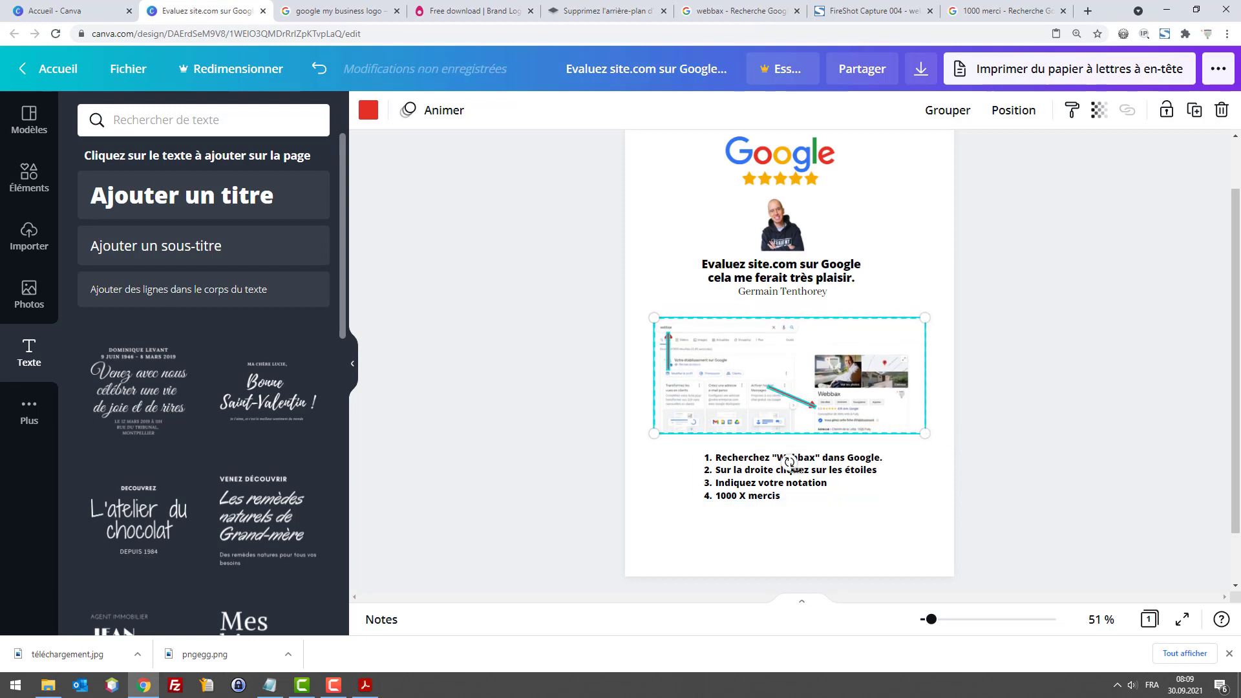
pyautogui.click(822, 469)
pyautogui.press('Down')
pyautogui.press('Down')
pyautogui.press('Down')
pyautogui.press('Down')
pyautogui.press('Down')
pyautogui.press('Down')
pyautogui.press('Down')
pyautogui.press('Down')
pyautogui.press('Down')
pyautogui.press('Down')
pyautogui.press('Down')
pyautogui.press('Down')
pyautogui.press('Down')
pyautogui.press('Down')
pyautogui.press('Down')
pyautogui.press('Down')
pyautogui.press('Down')
pyautogui.press('Down')
pyautogui.press('Down')
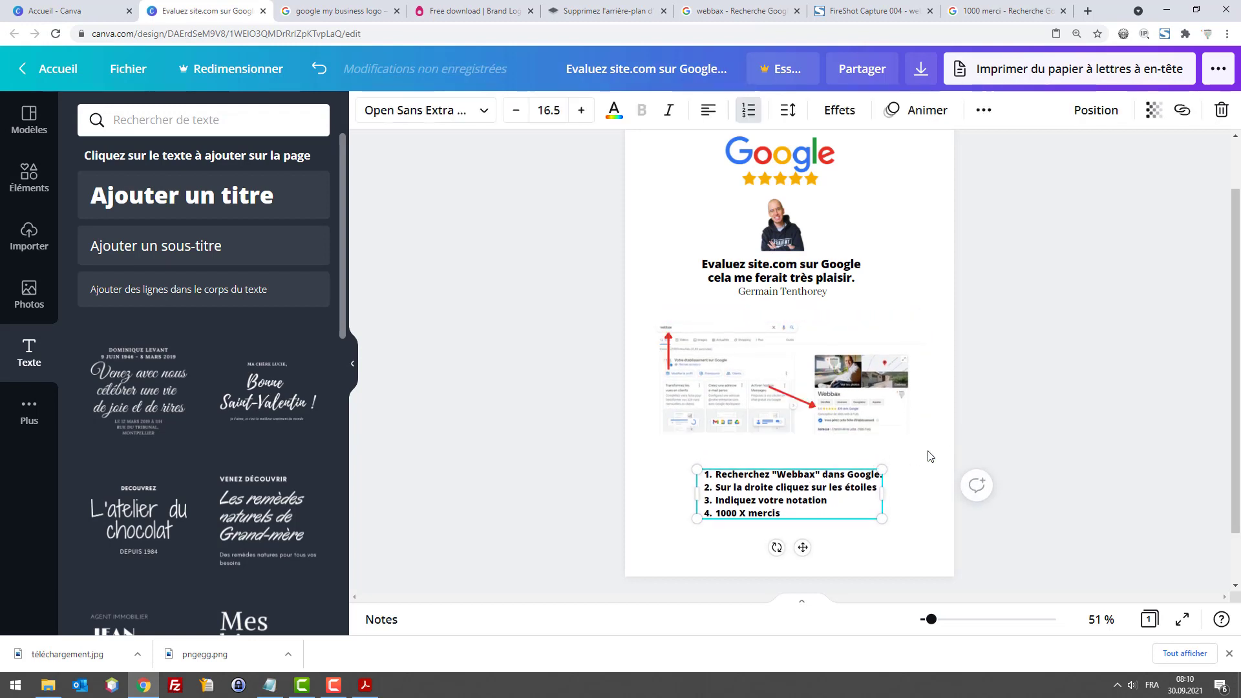
pyautogui.click(928, 456)
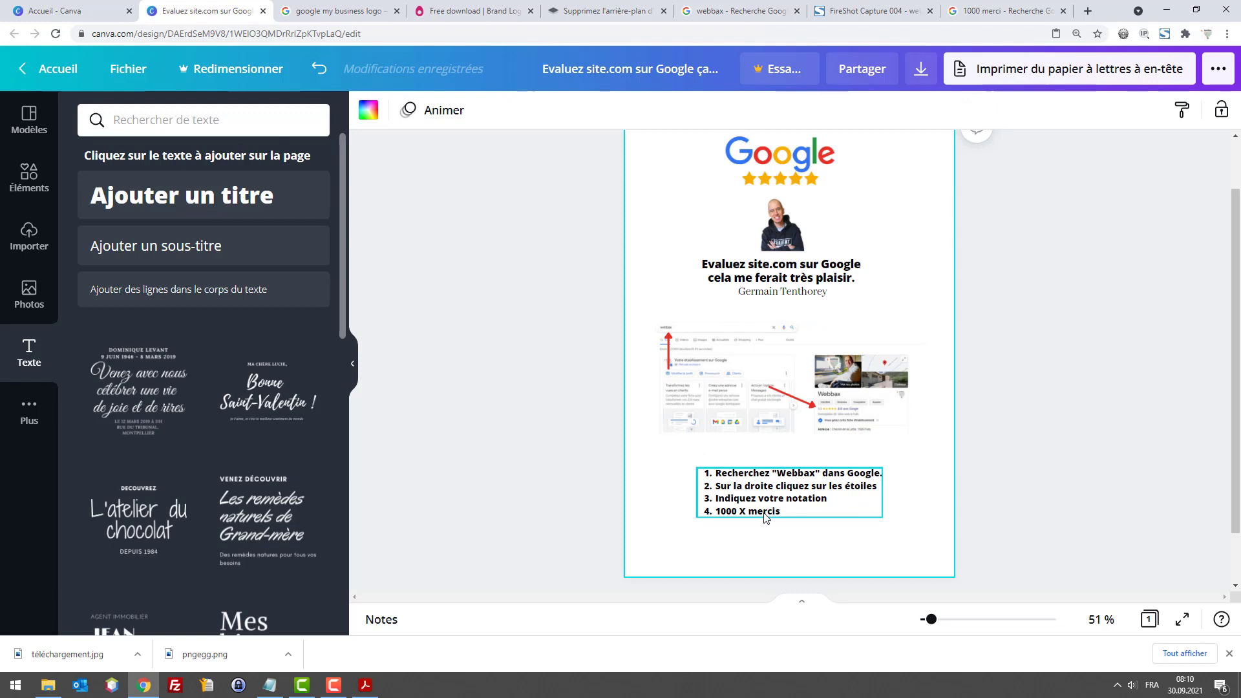
pyautogui.click(765, 514)
pyautogui.doubleClick(765, 511)
pyautogui.write('merci')
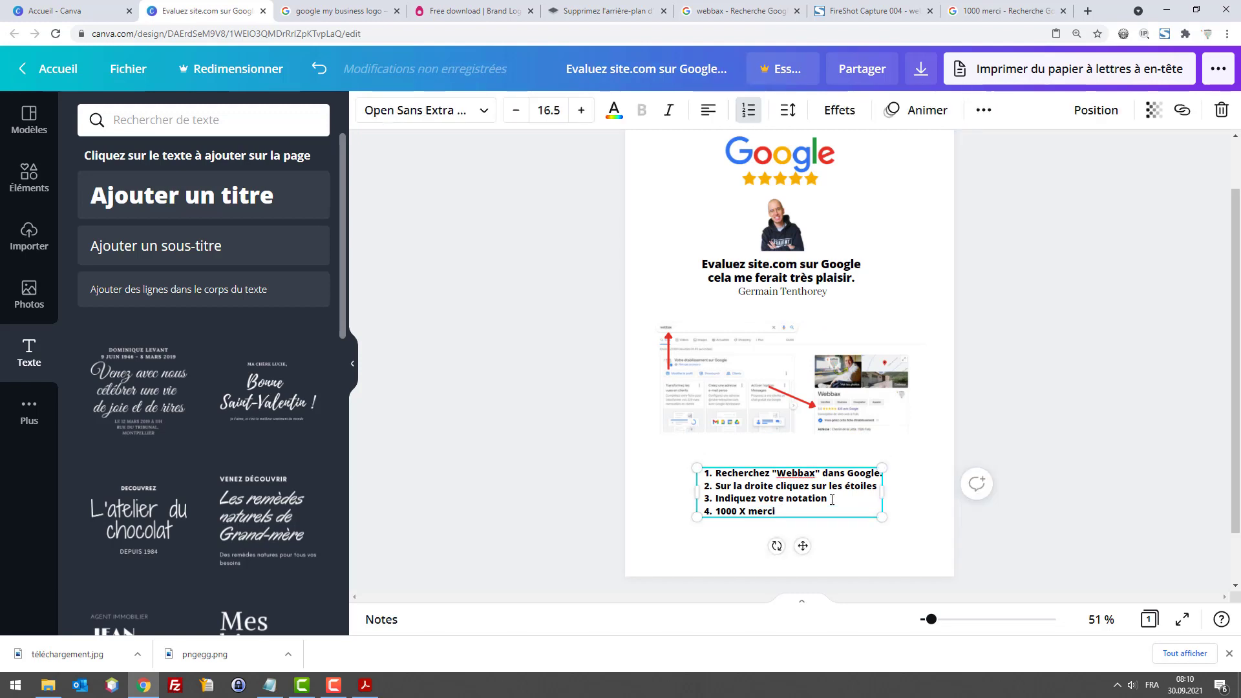
pyautogui.click(927, 466)
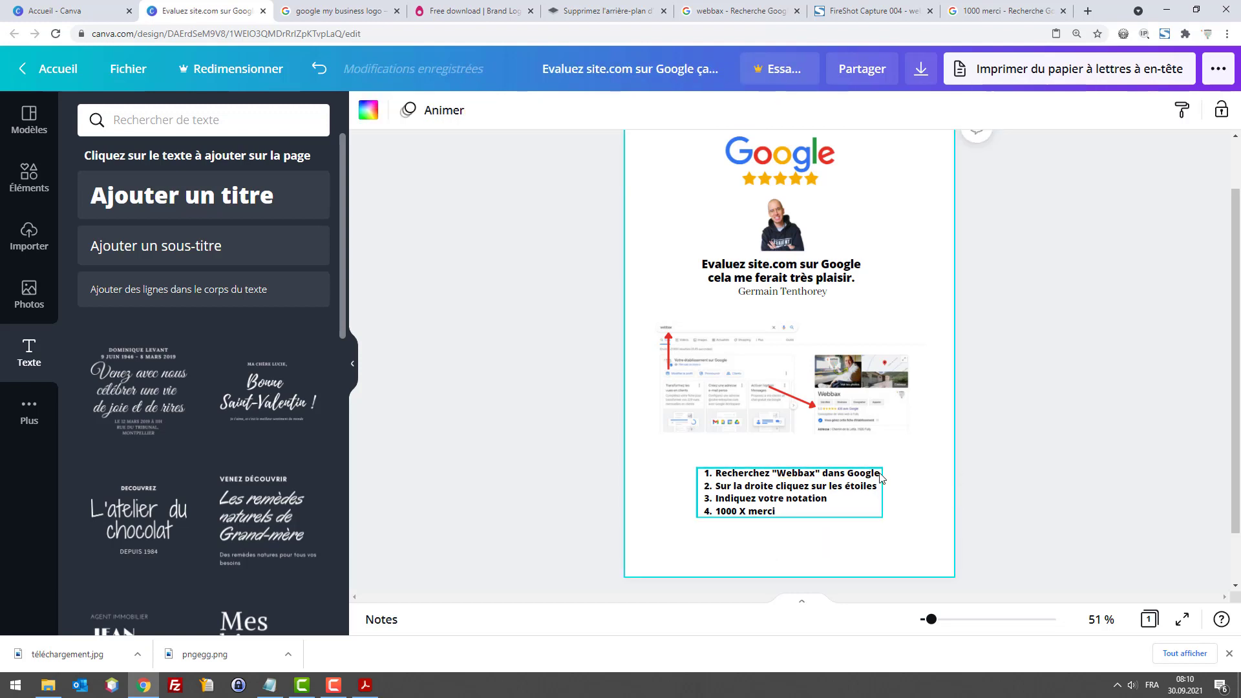
pyautogui.click(795, 508)
pyautogui.write('s')
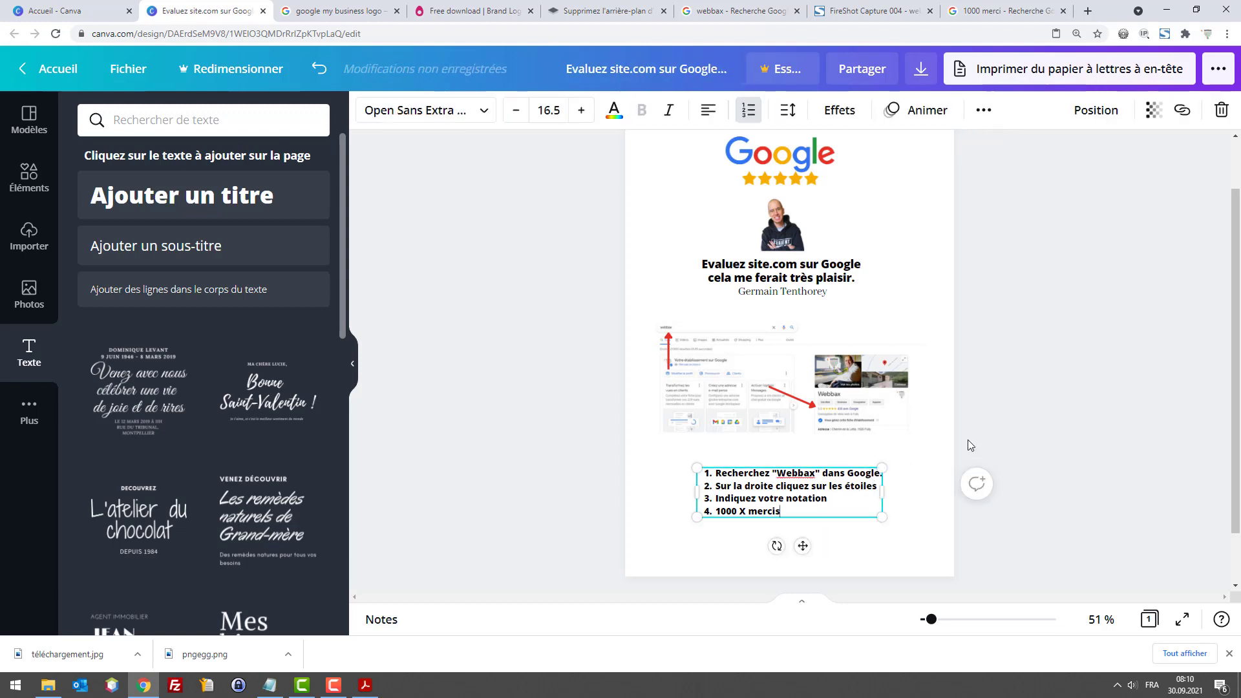
pyautogui.click(995, 426)
pyautogui.click(750, 510)
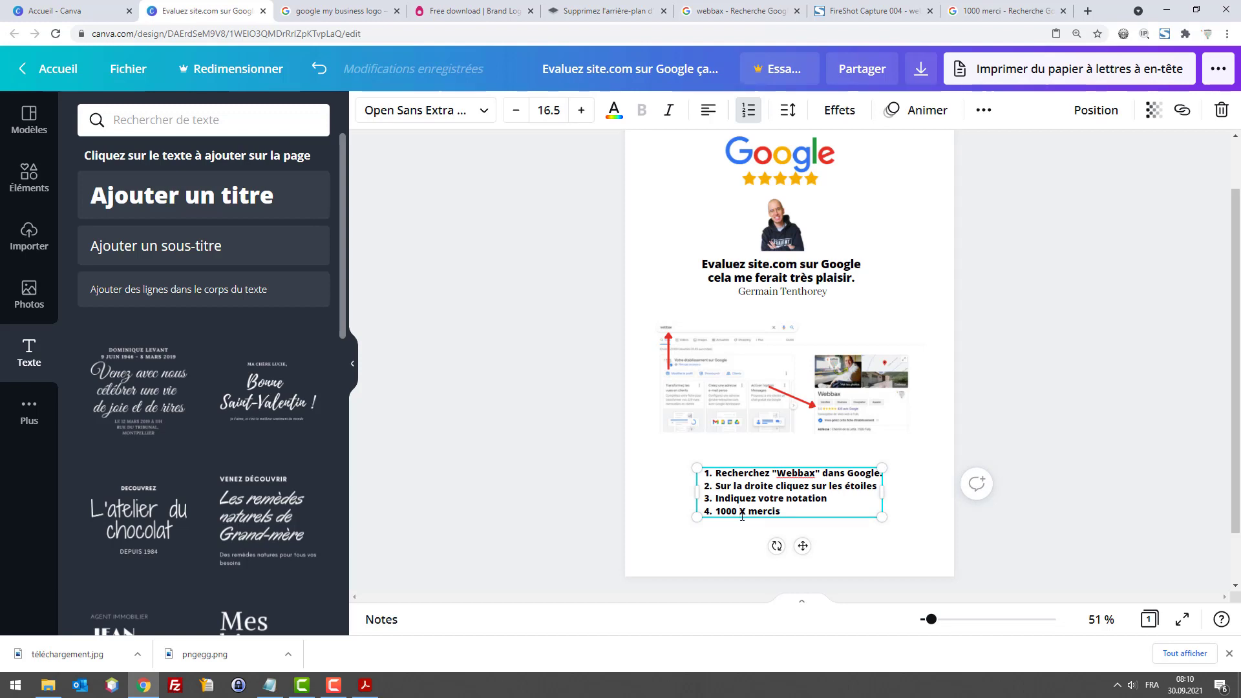
pyautogui.press('BackSpace')
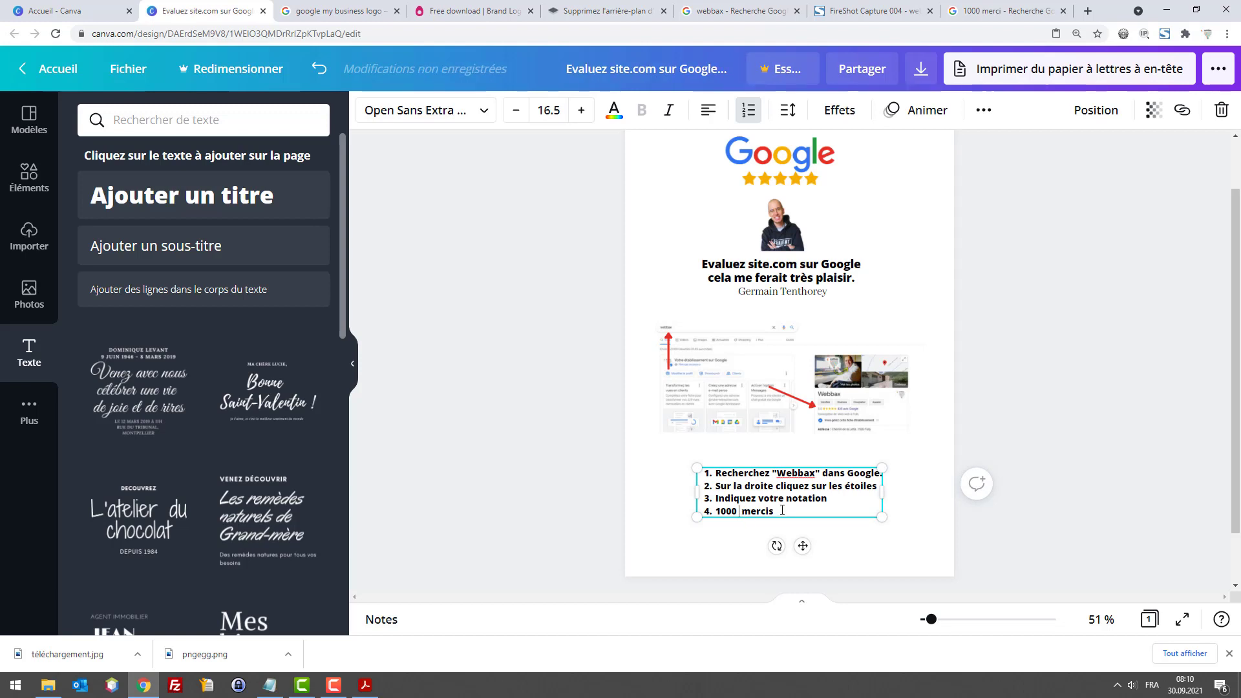
pyautogui.hotkey('ctrl', 'z')
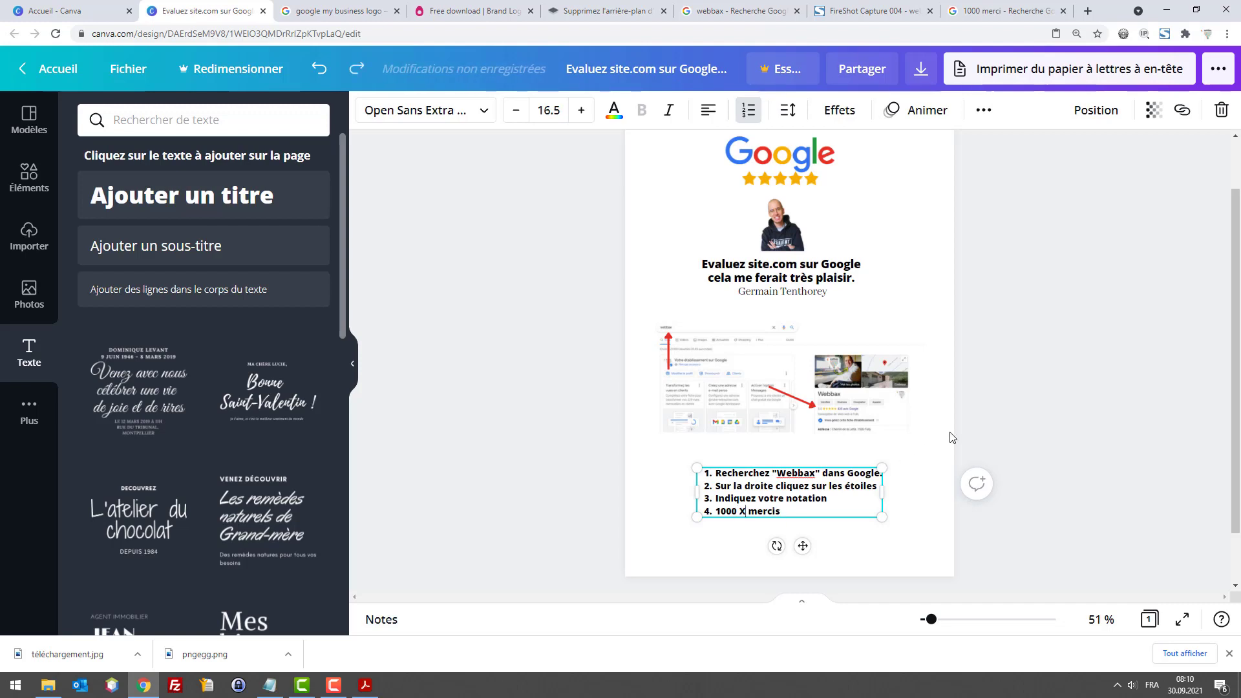
pyautogui.click(936, 426)
pyautogui.scroll(1, 934, 342)
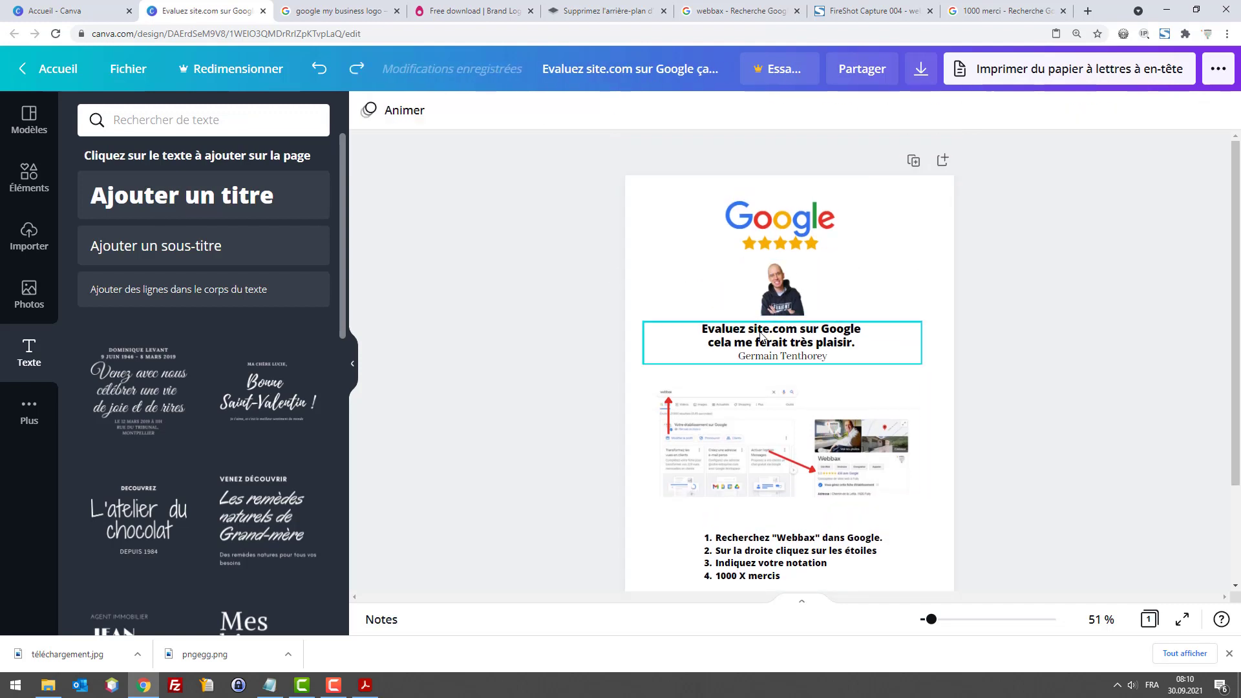
# Insert ' notre site "site.com"' after 'Evaluez' in the flyer title
pyautogui.click(745, 331)
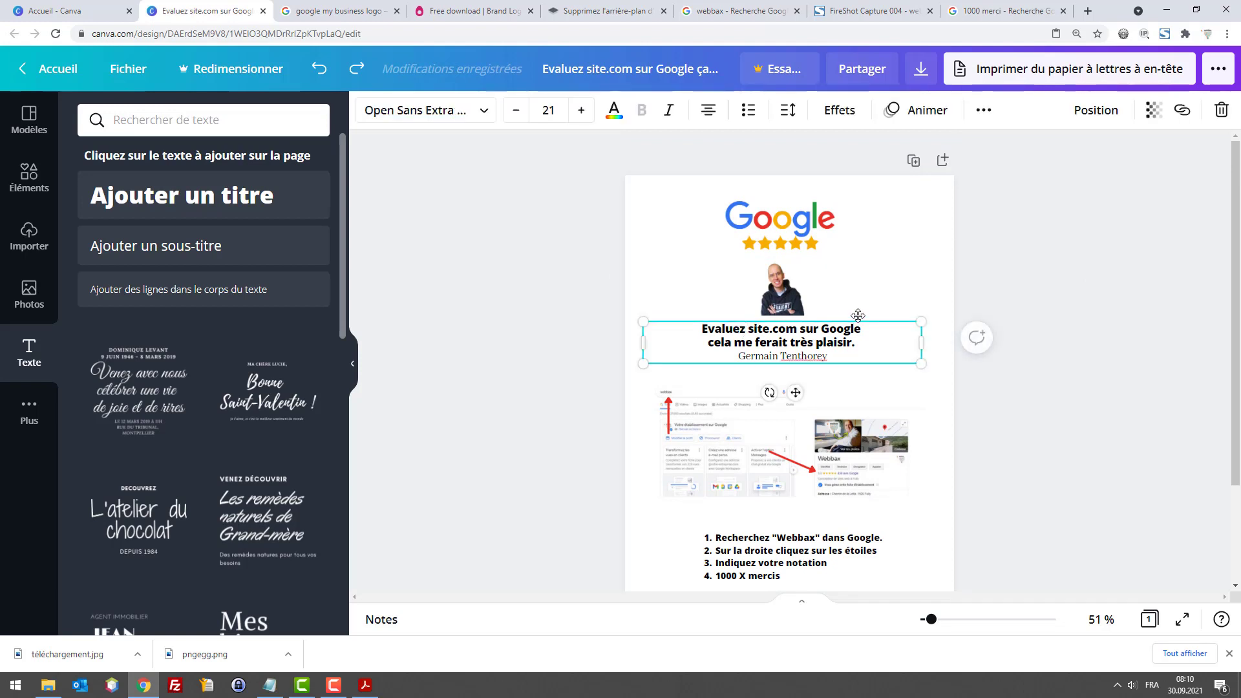
pyautogui.write('notre site ')
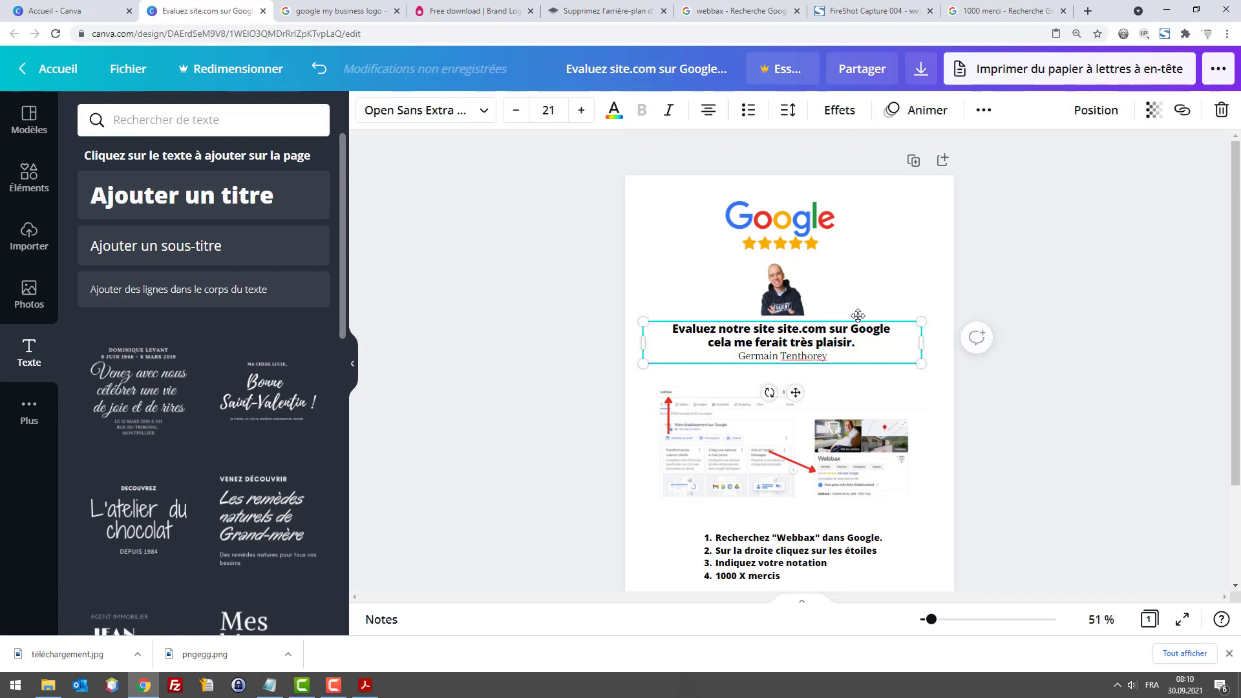
pyautogui.write('"site.com')
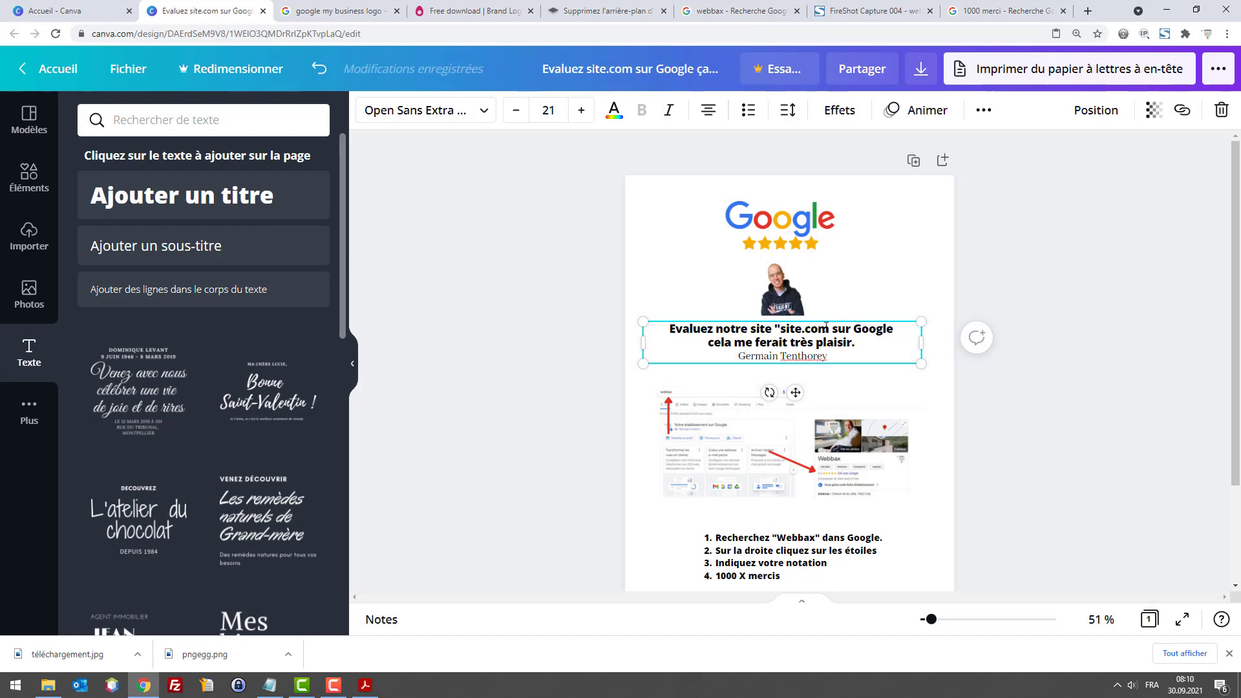
pyautogui.write('"')
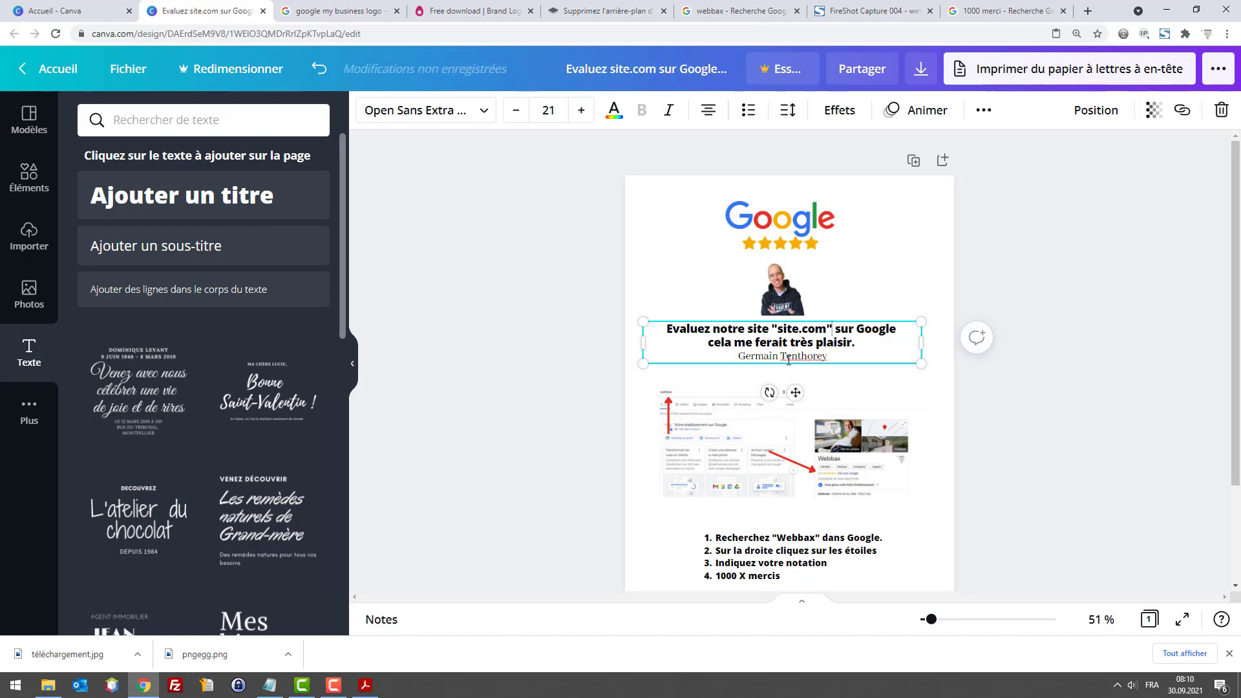
pyautogui.click(1069, 386)
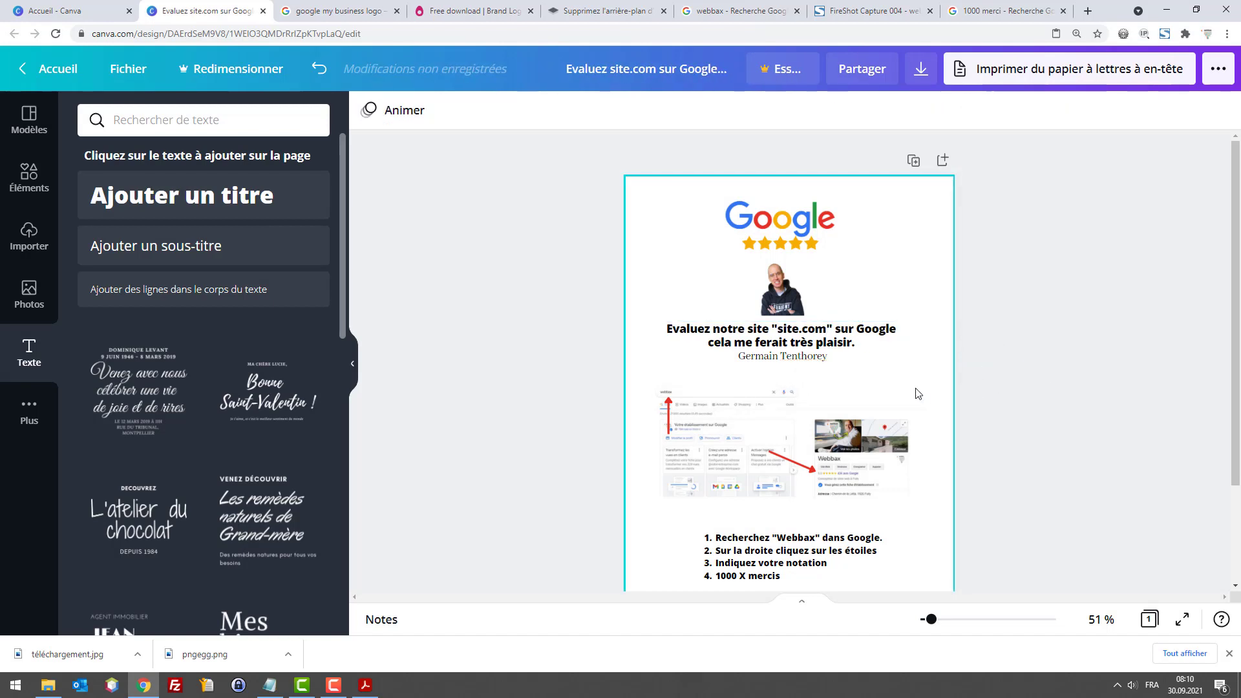
pyautogui.scroll(-1, 897, 457)
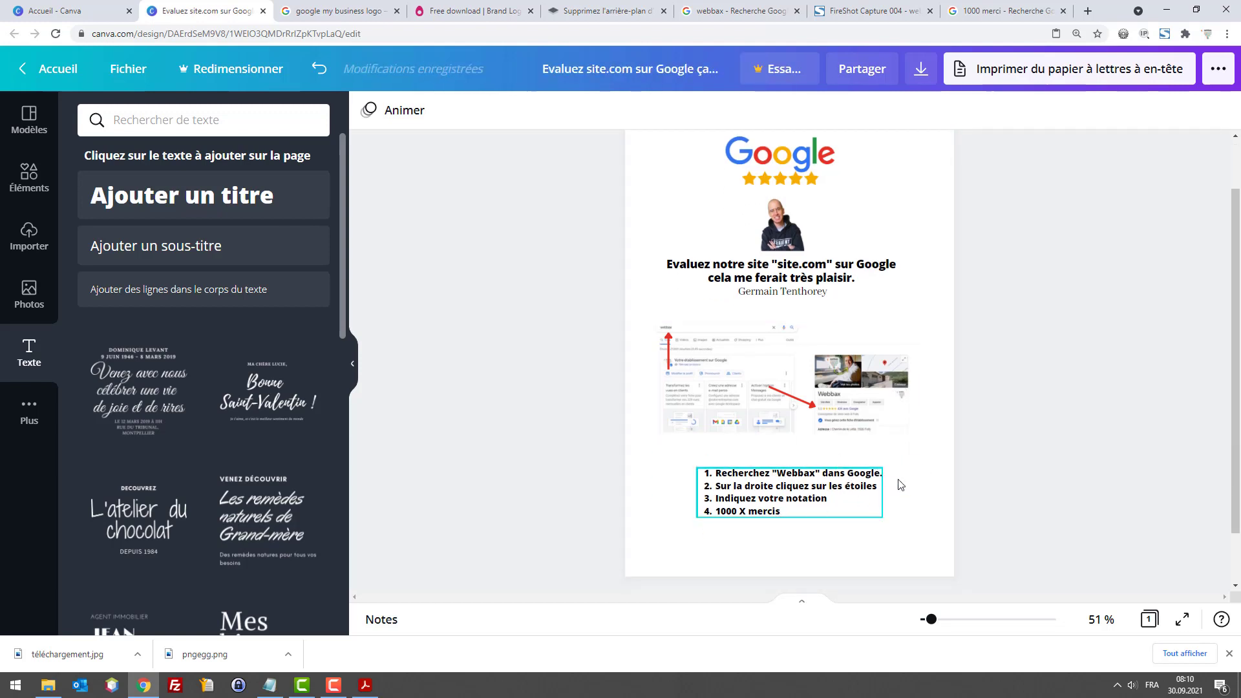
pyautogui.scroll(1, 1026, 394)
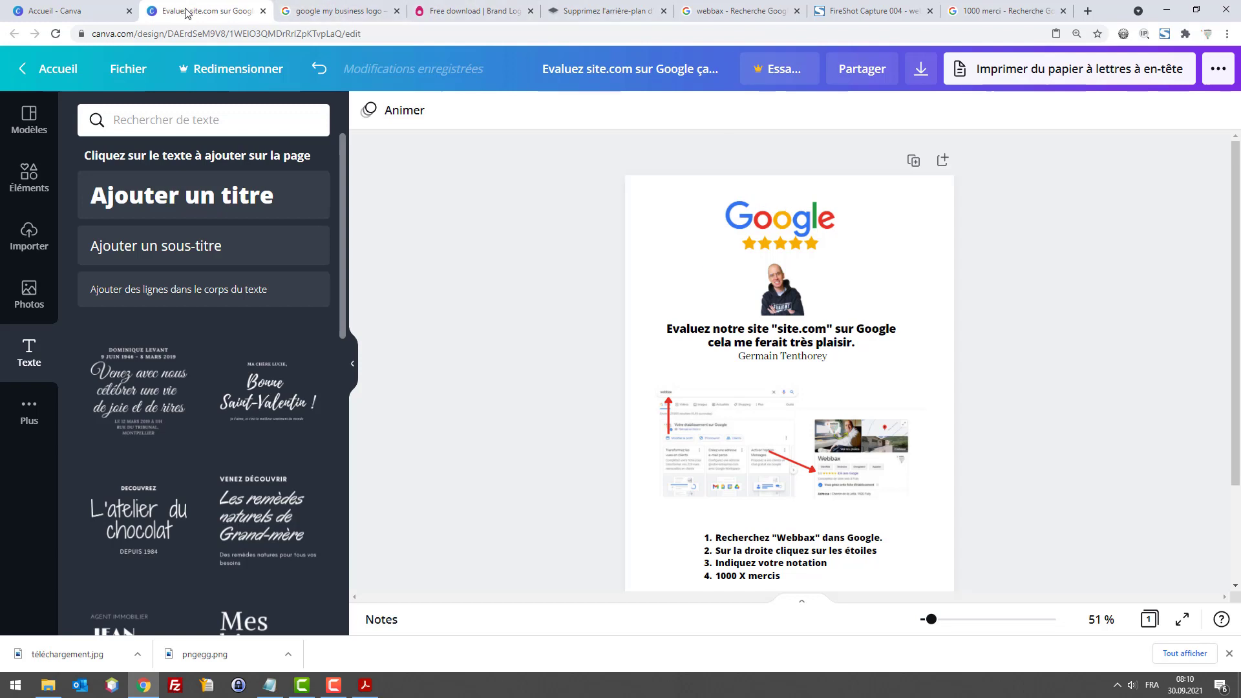
pyautogui.scroll(-1, 550, 352)
pyautogui.scroll(-2, 550, 352)
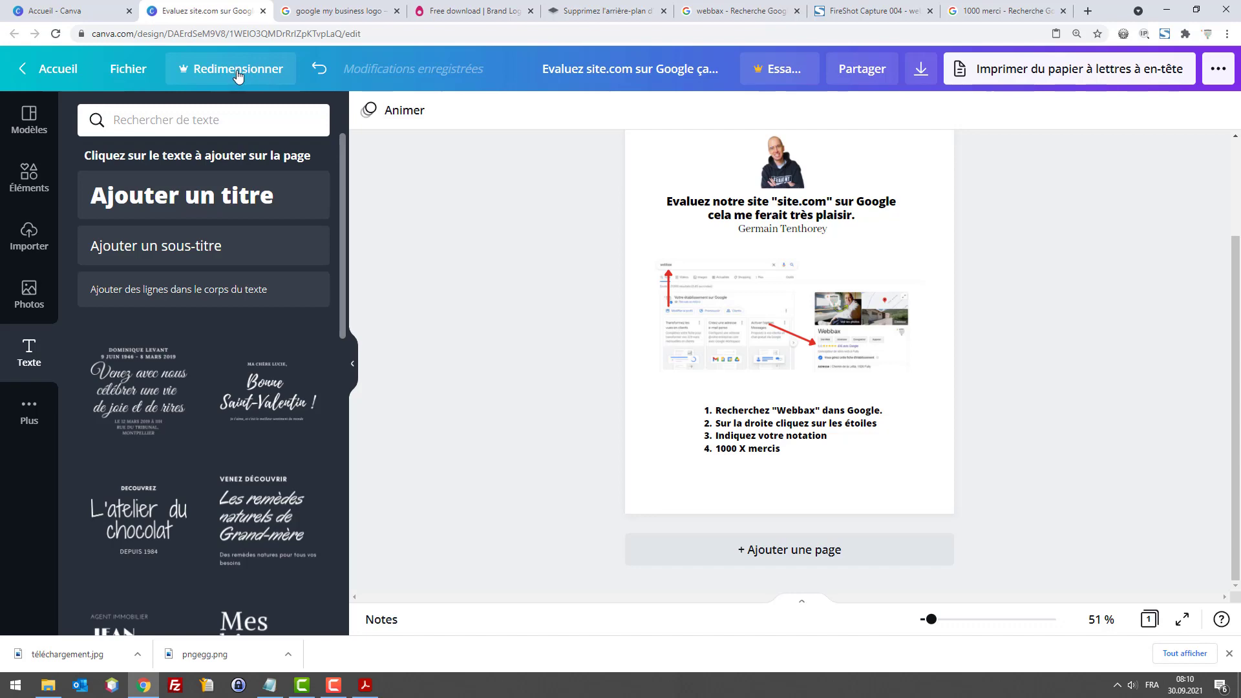
# Search 'short link' in a new tab, compare Bitly and Cuttly, and open shorturl.at
pyautogui.click(980, 7)
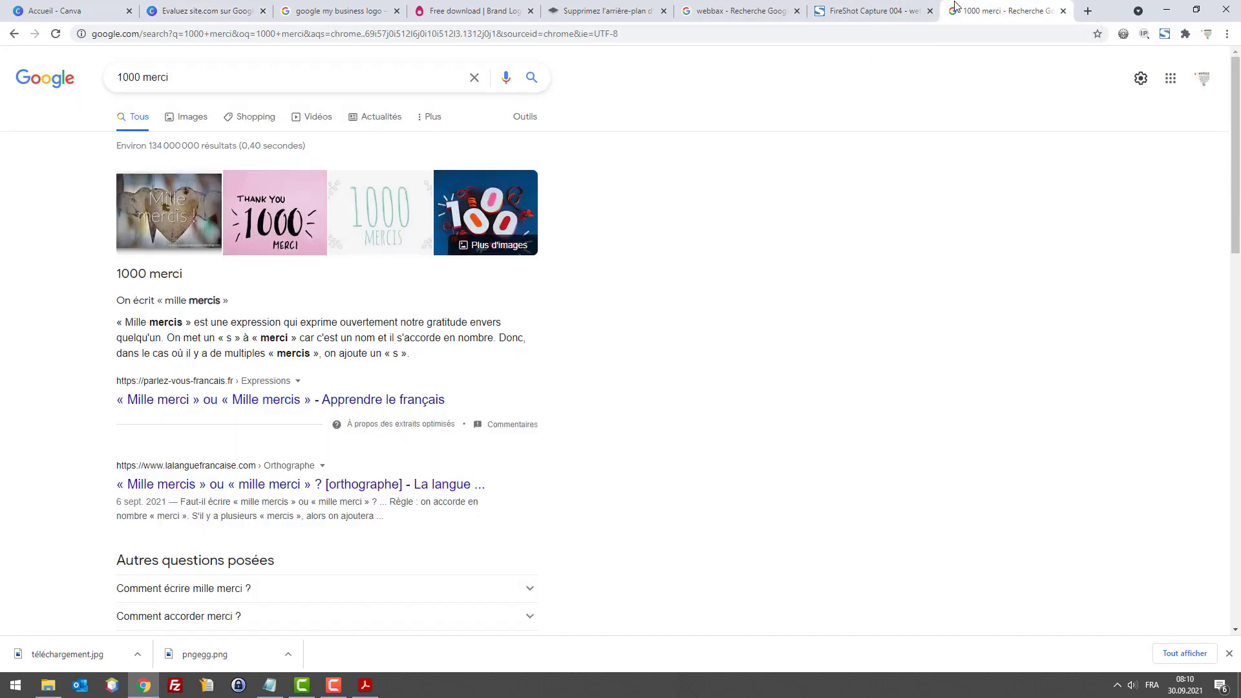
pyautogui.click(277, 6)
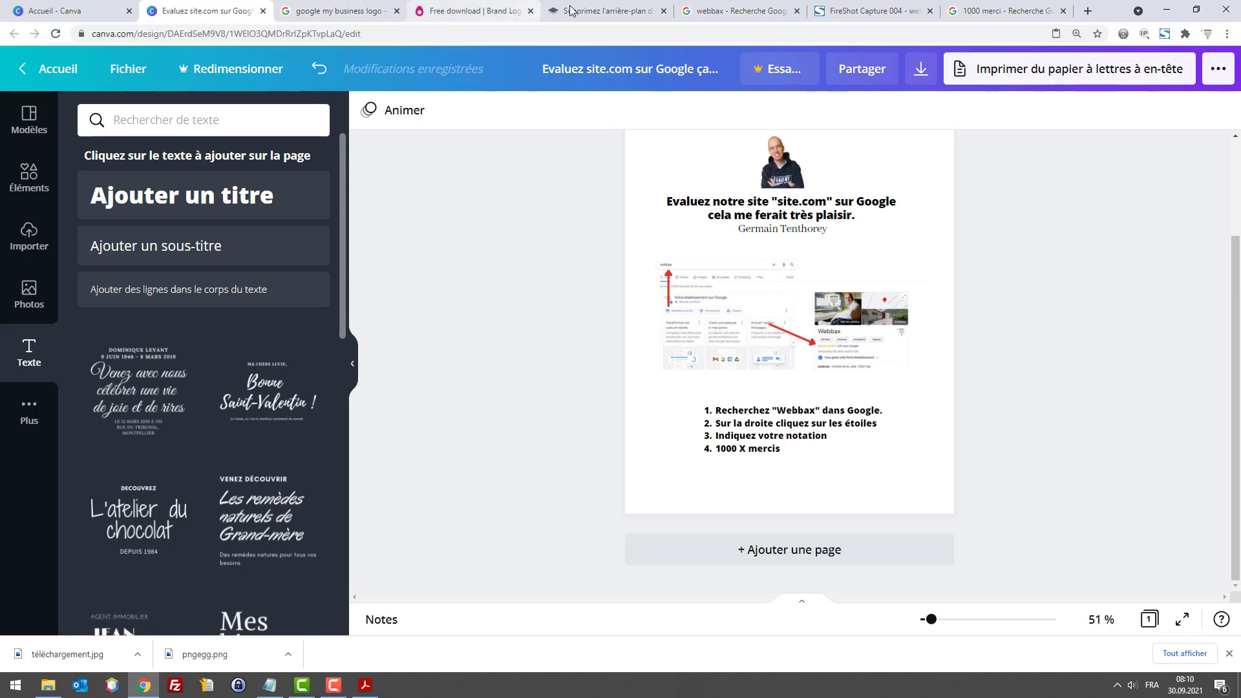
pyautogui.click(736, 8)
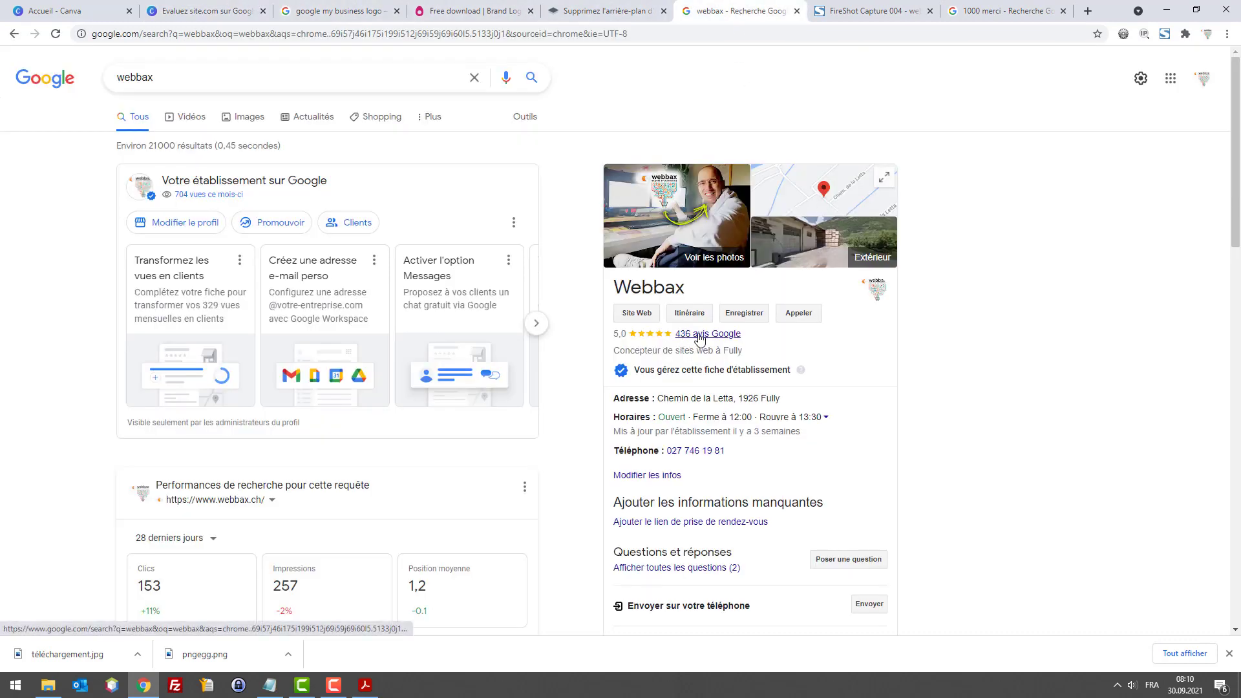
pyautogui.hotkey('ctrl', 't')
pyautogui.write('short link')
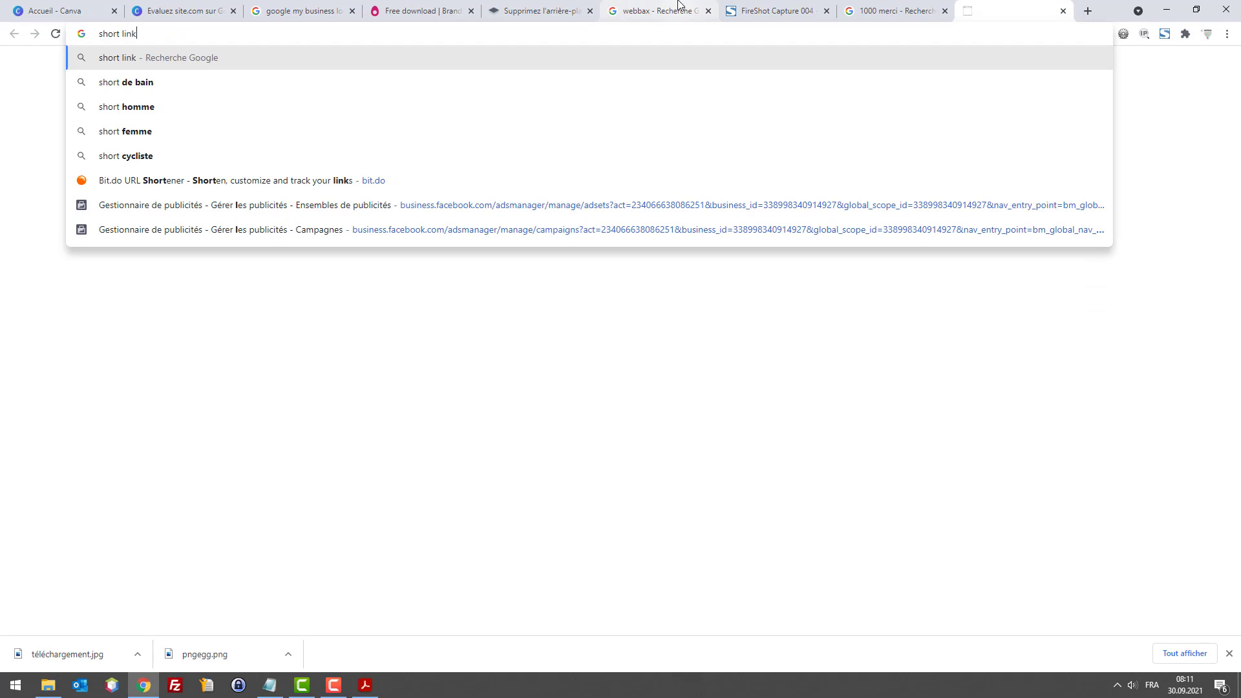
pyautogui.press('Return')
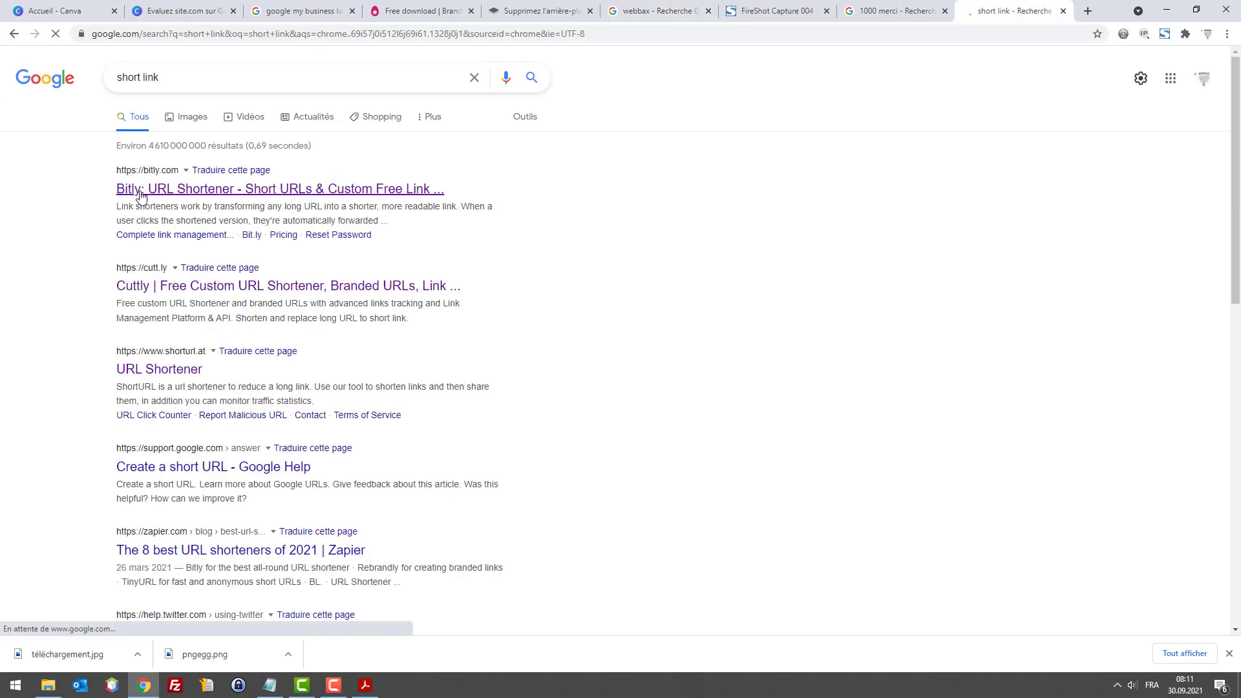
pyautogui.click(136, 190)
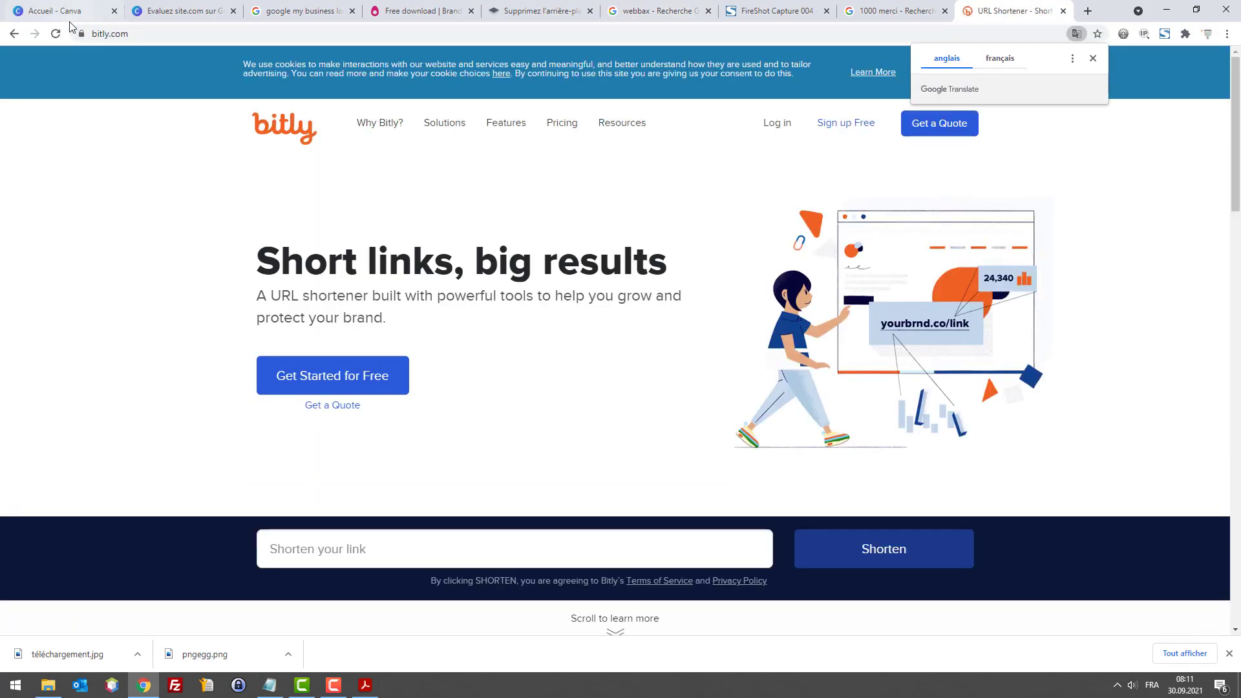
pyautogui.click(14, 33)
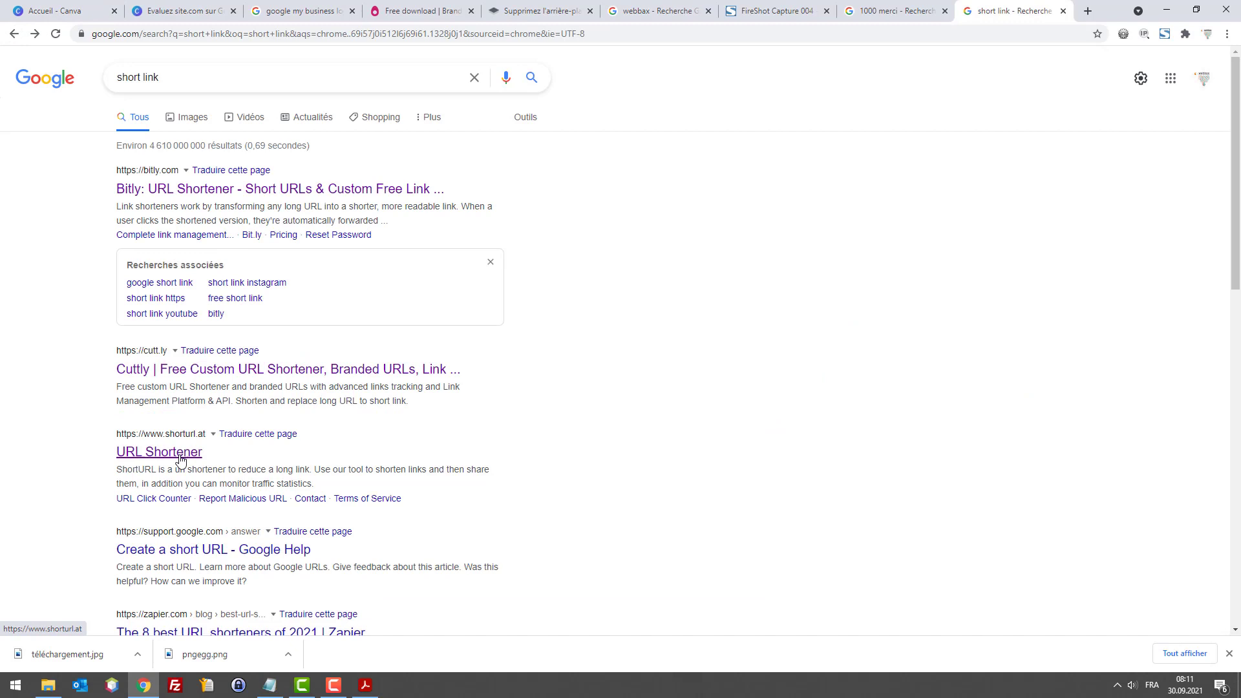
pyautogui.click(167, 370)
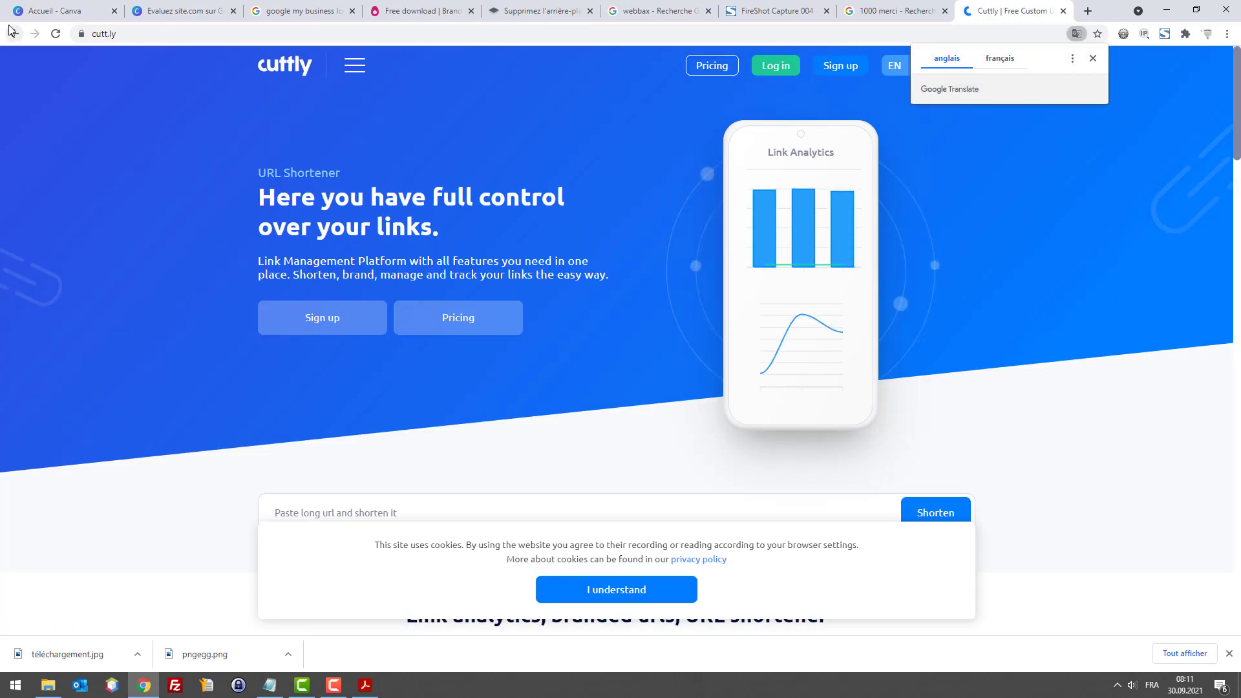
pyautogui.click(14, 34)
pyautogui.scroll(-2, 201, 556)
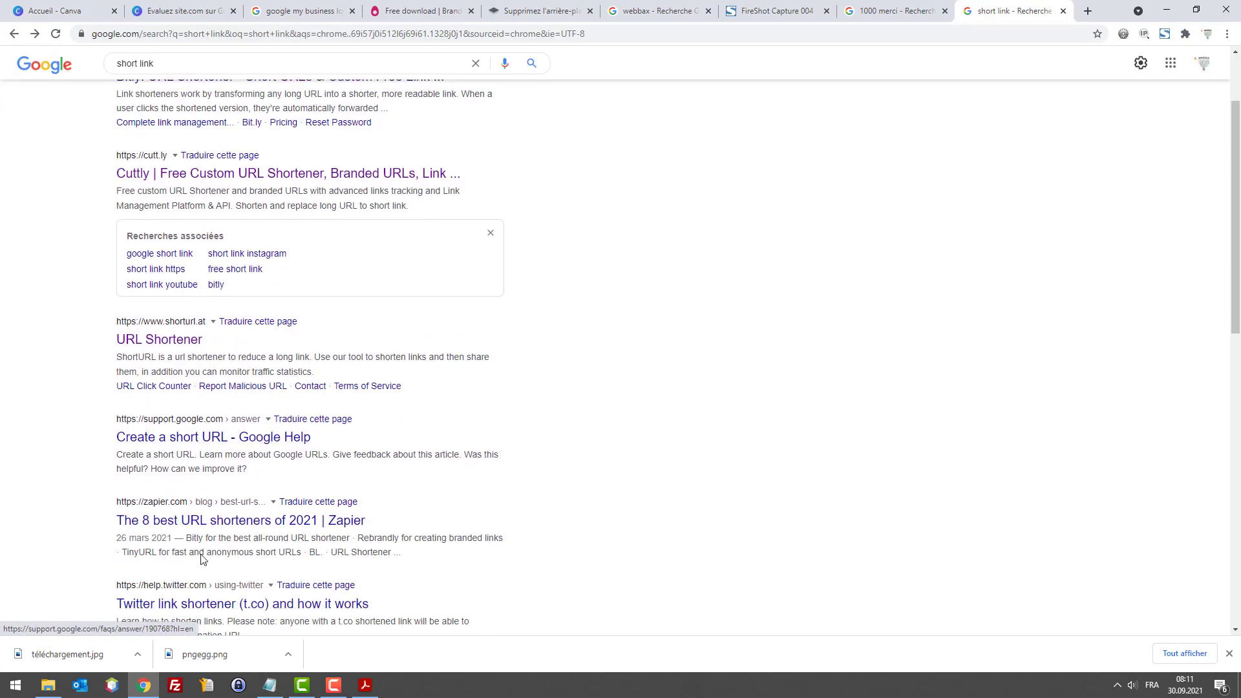
pyautogui.click(183, 324)
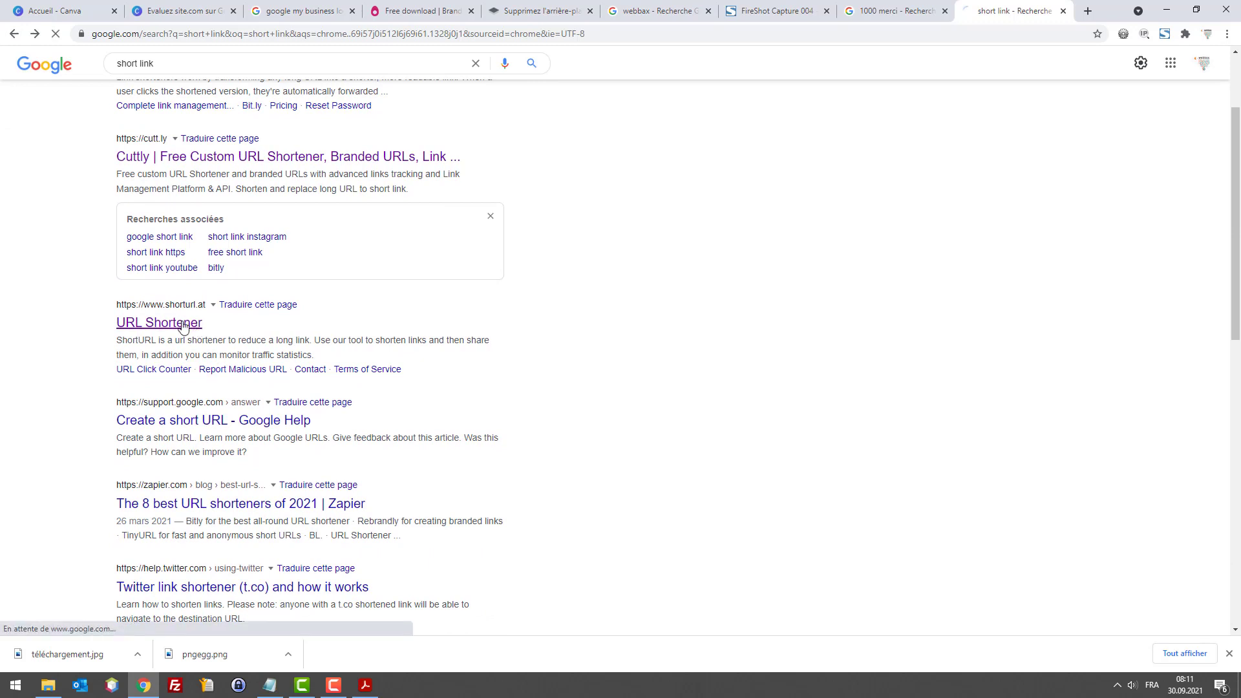
# Shorten the Webbax Google reviews address to shorturl.at/fDKR1 and copy it
pyautogui.click(585, 194)
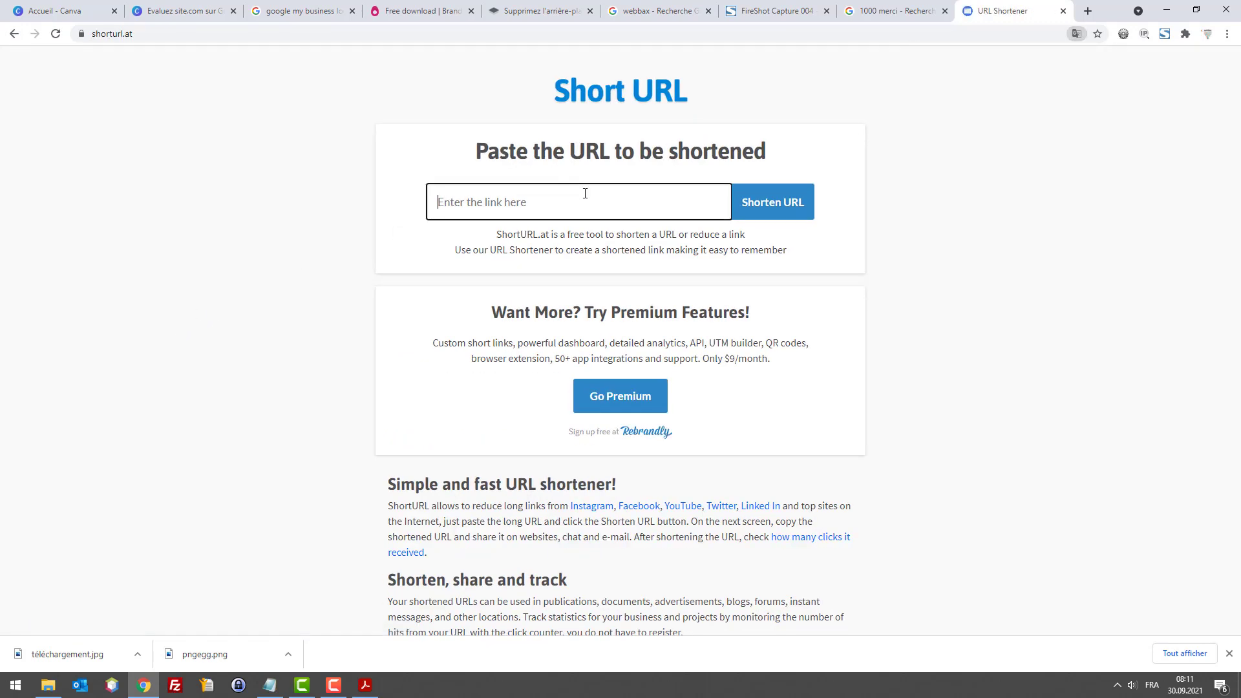
pyautogui.click(892, 10)
pyautogui.click(691, 5)
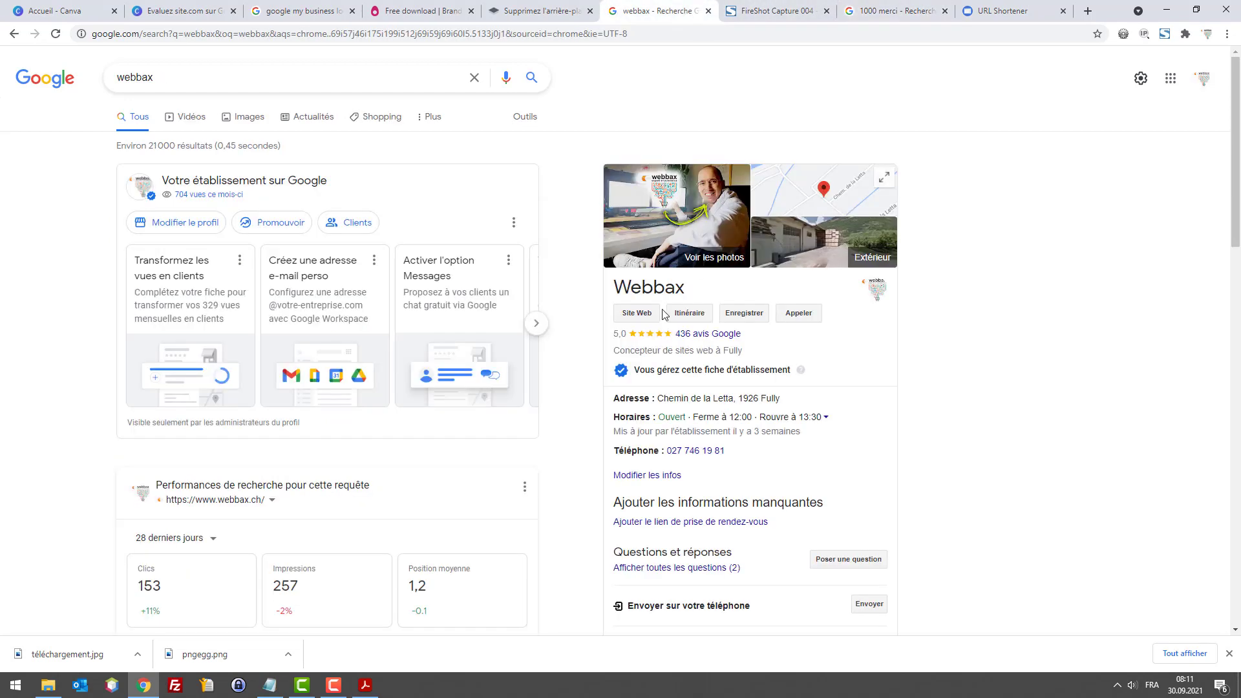
pyautogui.click(689, 341)
pyautogui.click(637, 33)
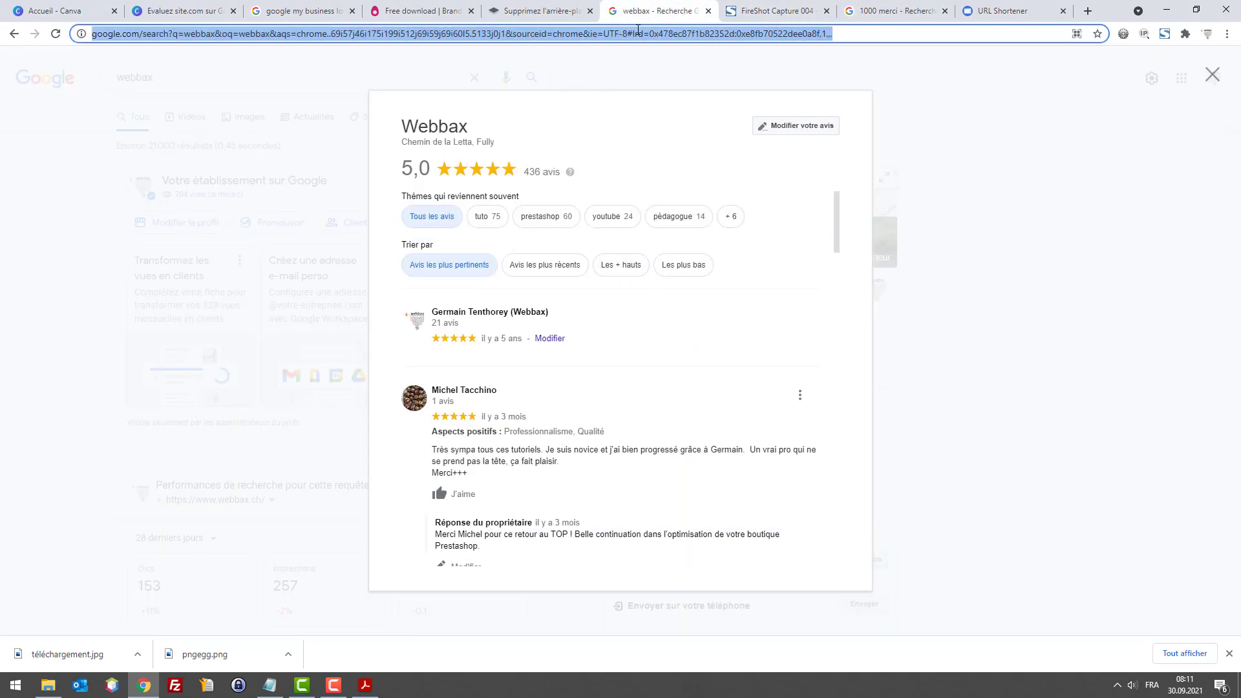
pyautogui.click(999, 7)
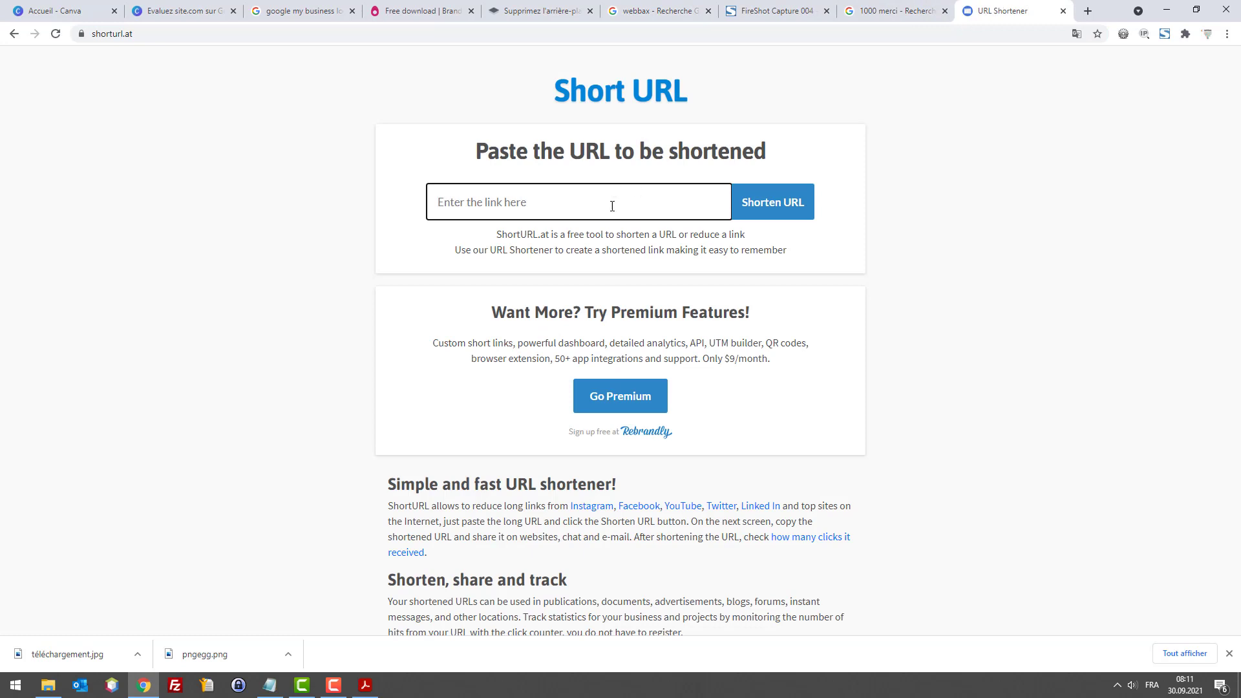
pyautogui.hotkey('ctrl', 'v')
pyautogui.click(760, 203)
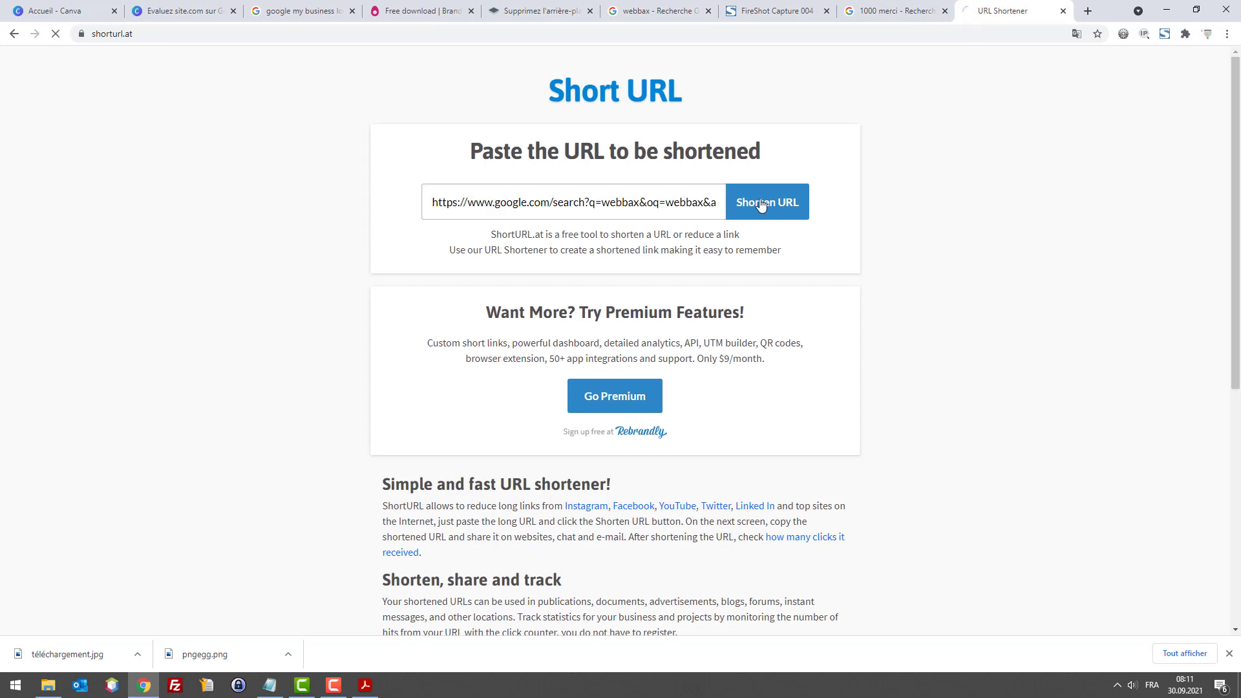
pyautogui.click(707, 252)
# Test the short link in a new tab, close it, and open a blank tab
pyautogui.hotkey('ctrl', 't')
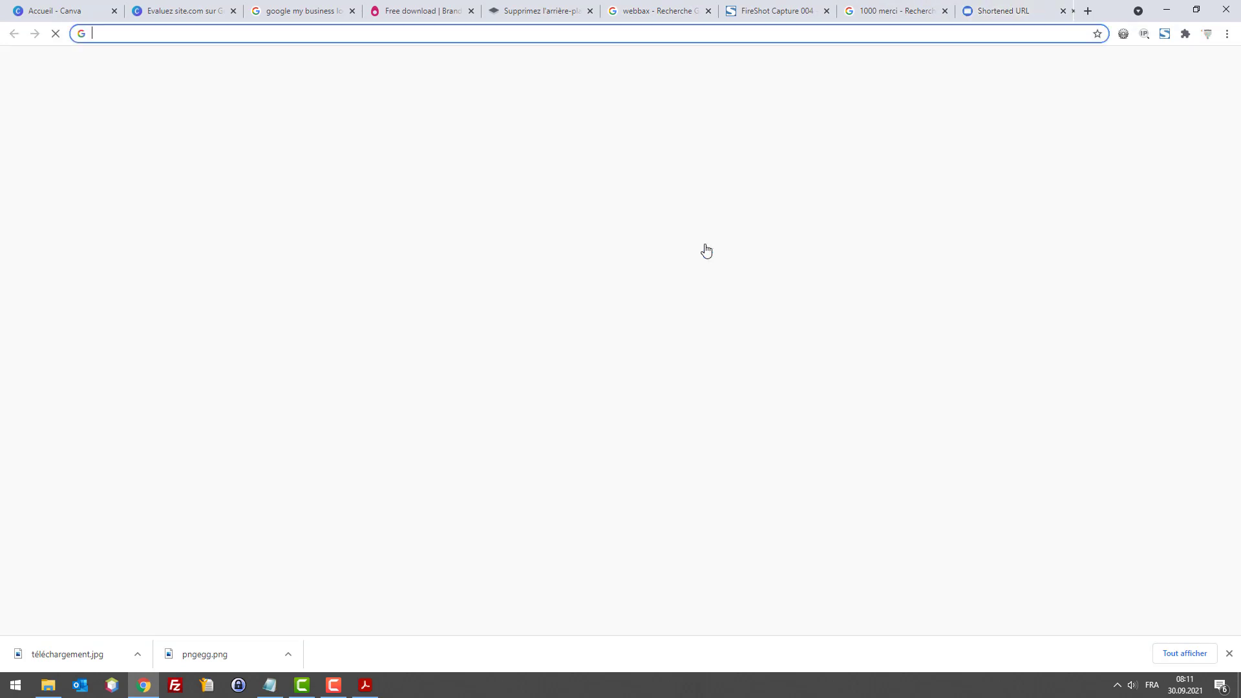
pyautogui.hotkey('ctrl', 'v')
pyautogui.press('Return')
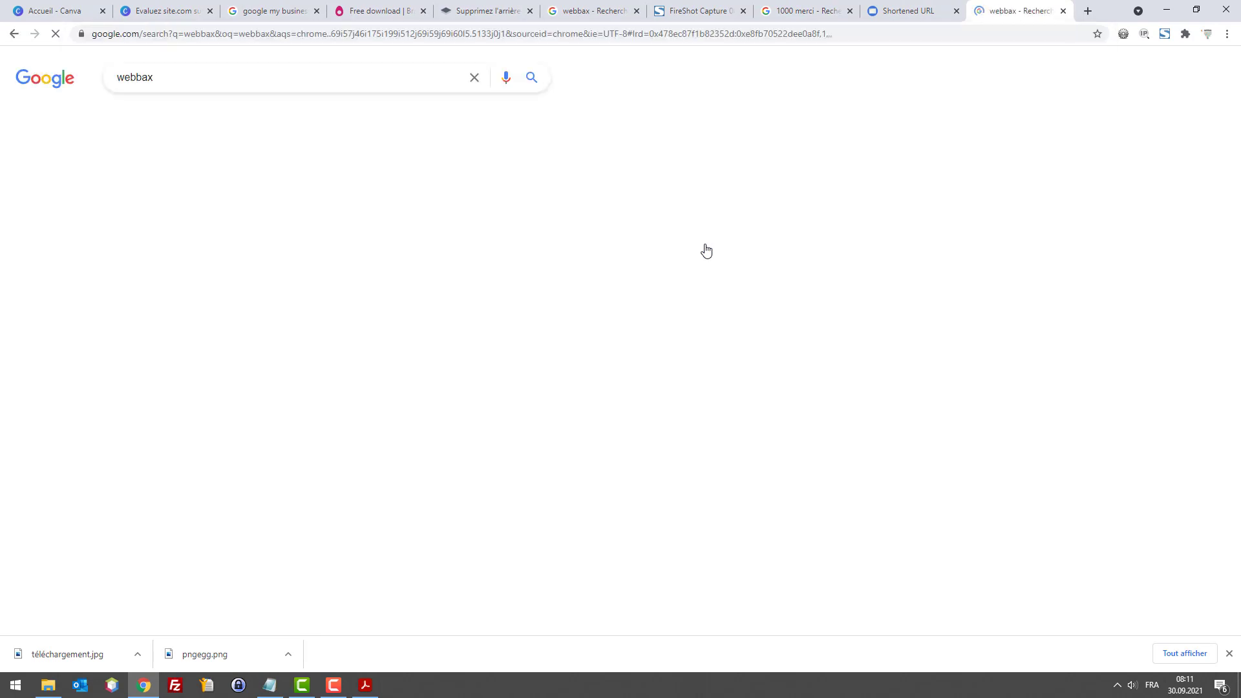
pyautogui.click(706, 250)
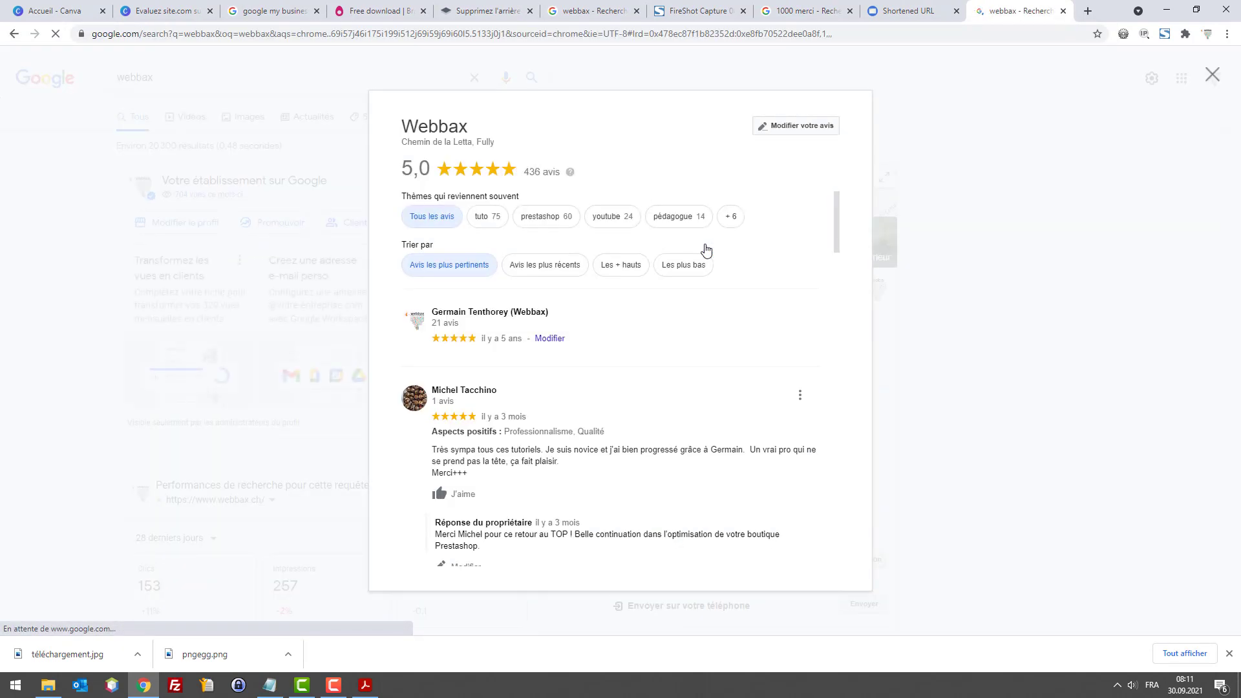
pyautogui.hotkey('ctrl', 'w')
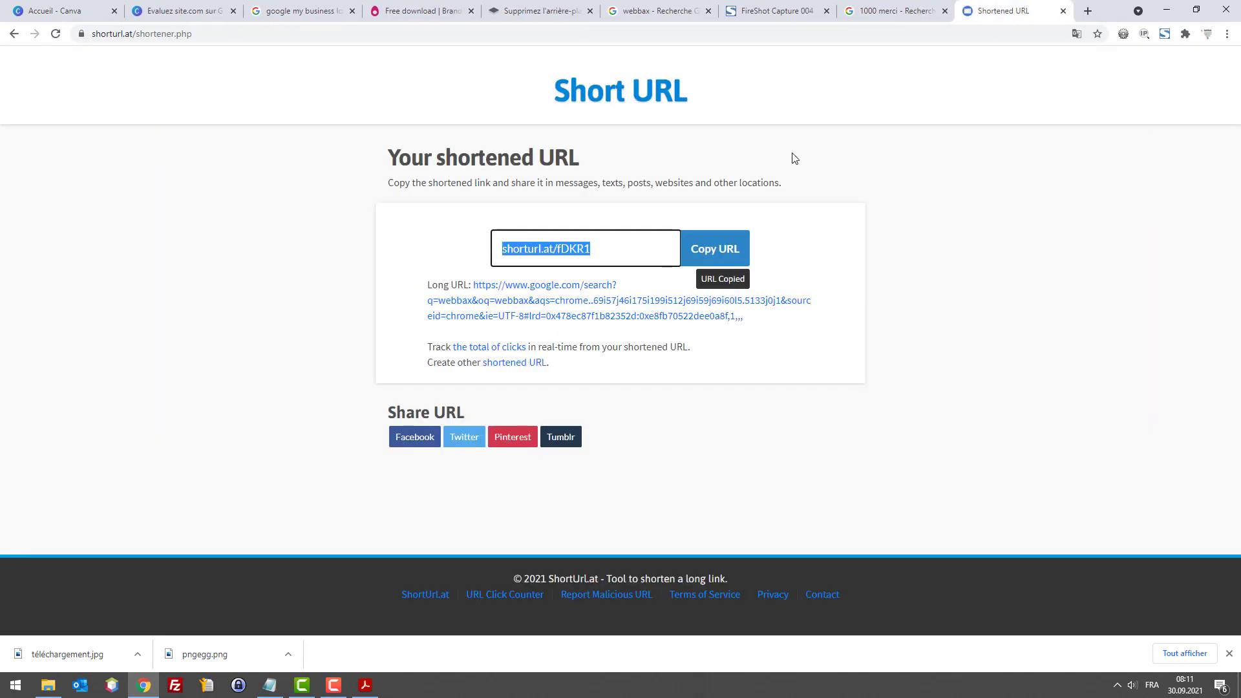
pyautogui.click(599, 254)
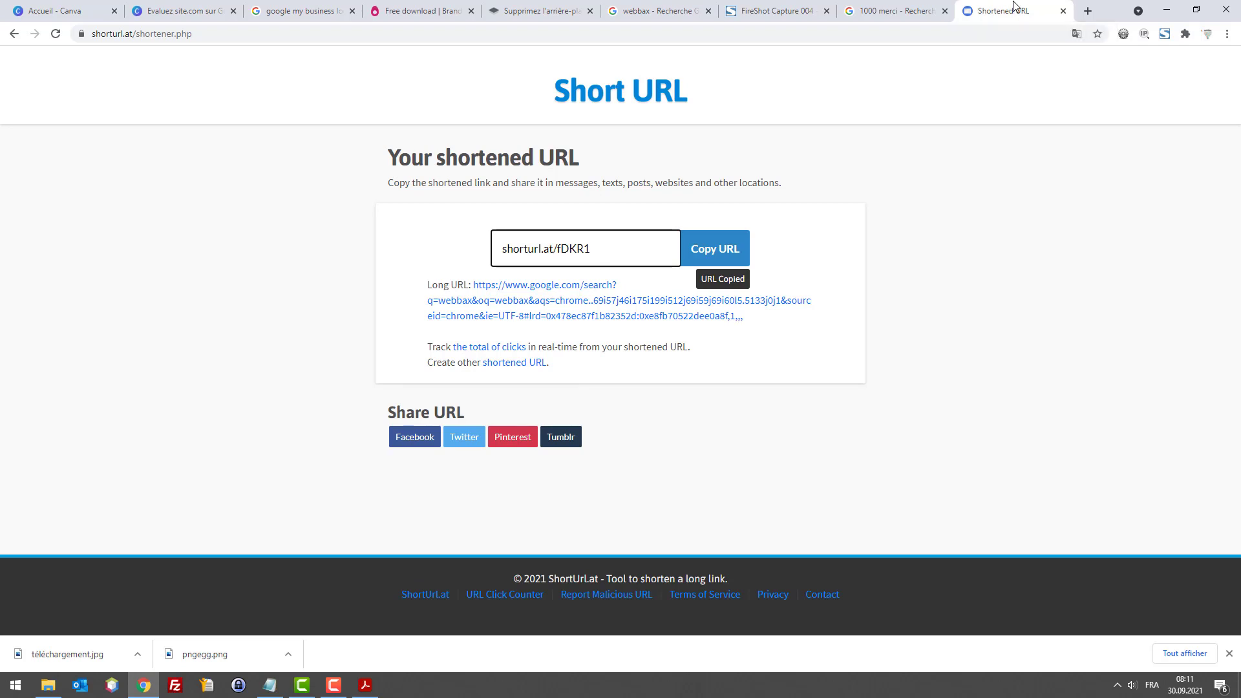
pyautogui.hotkey('ctrl', 't')
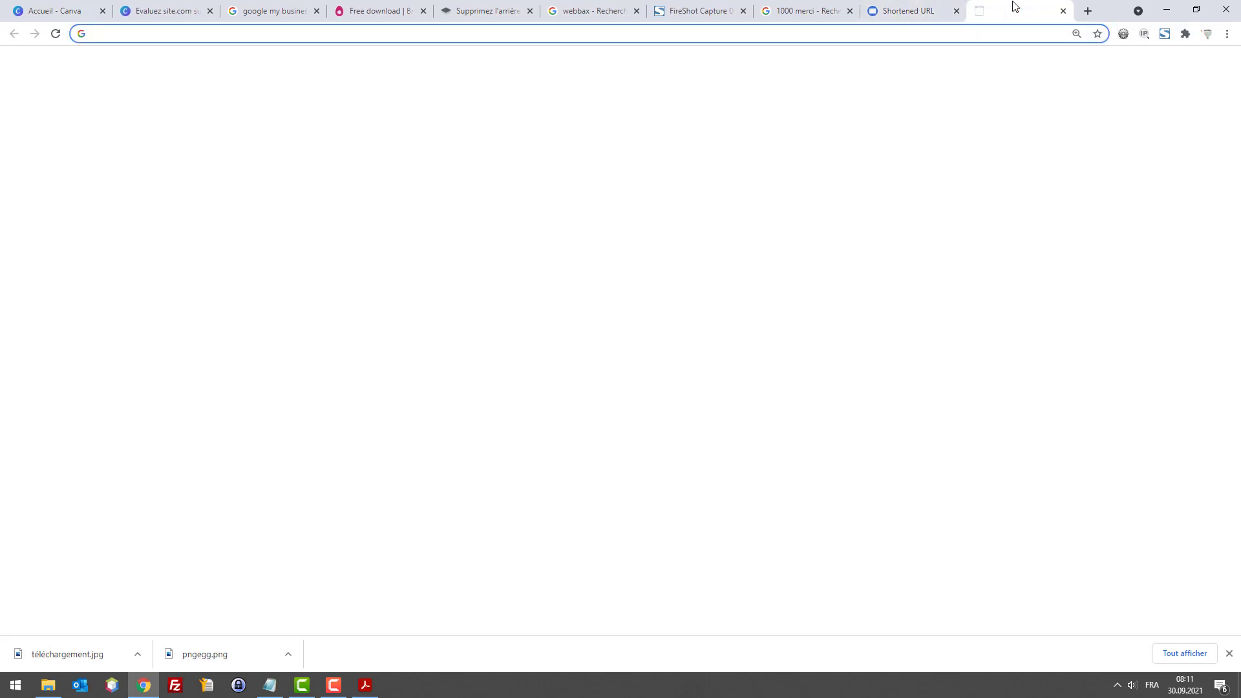
# Search 'free qr code', open QRCode Monkey, and generate a code from the short link
pyautogui.write('free ')
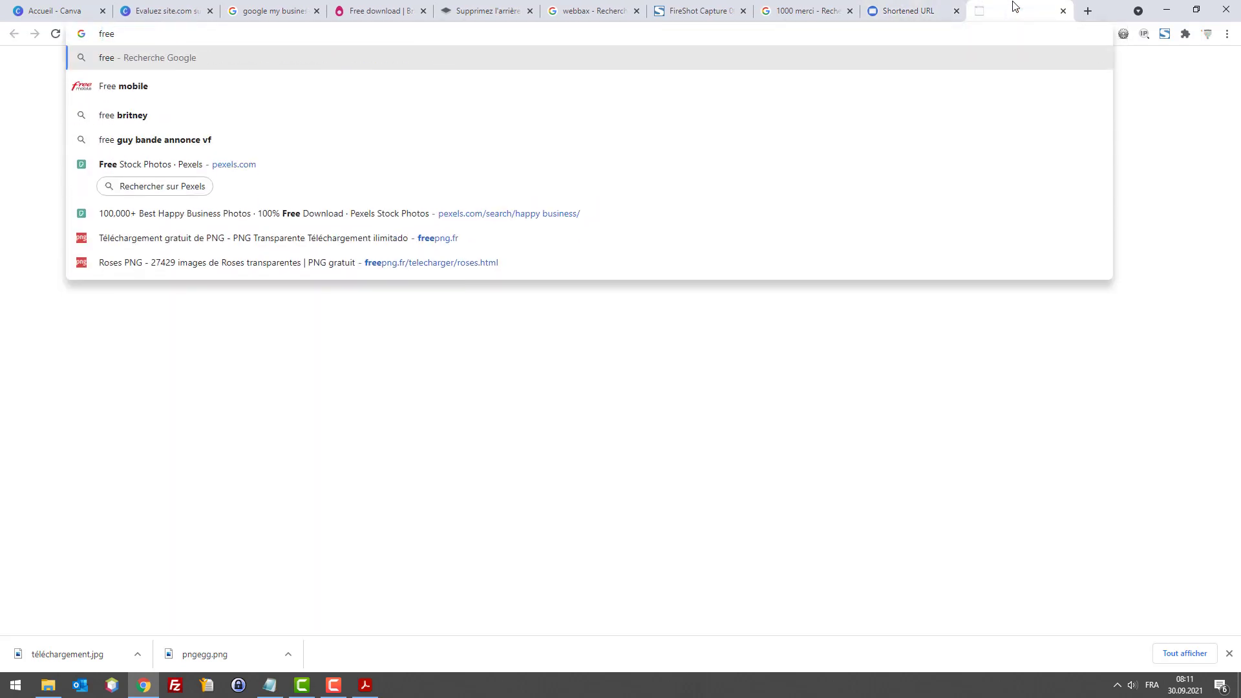
pyautogui.write('qr co')
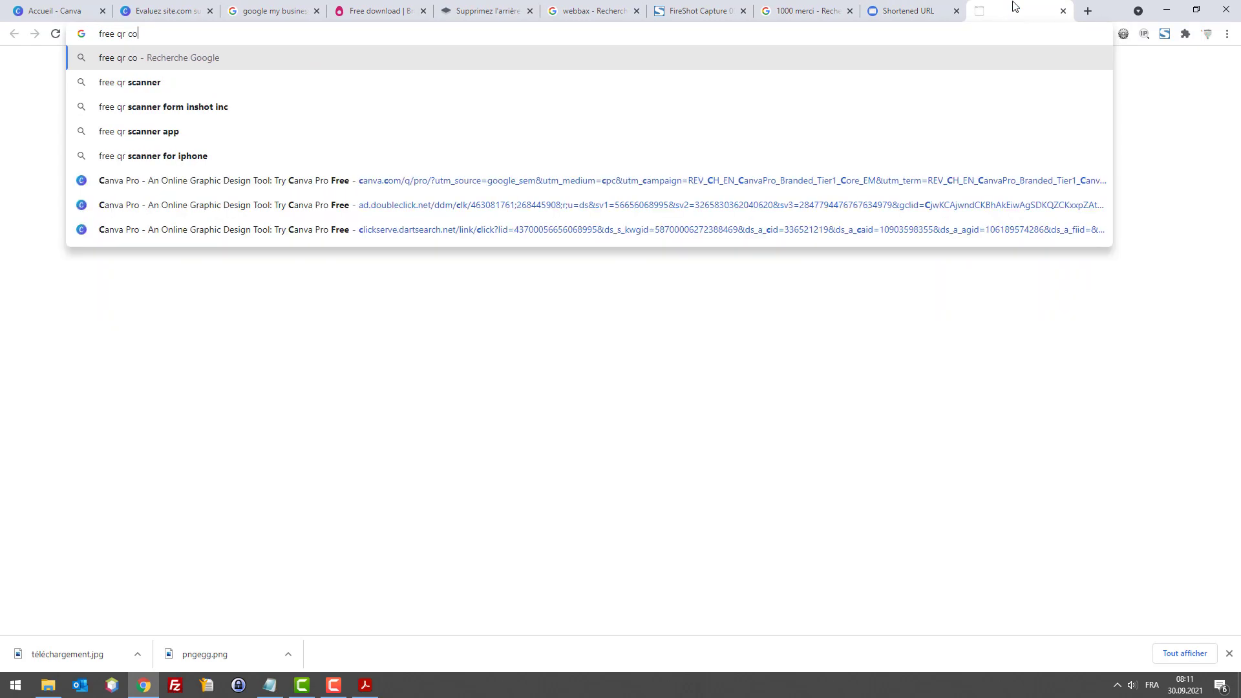
pyautogui.write('de shor')
pyautogui.press('Return')
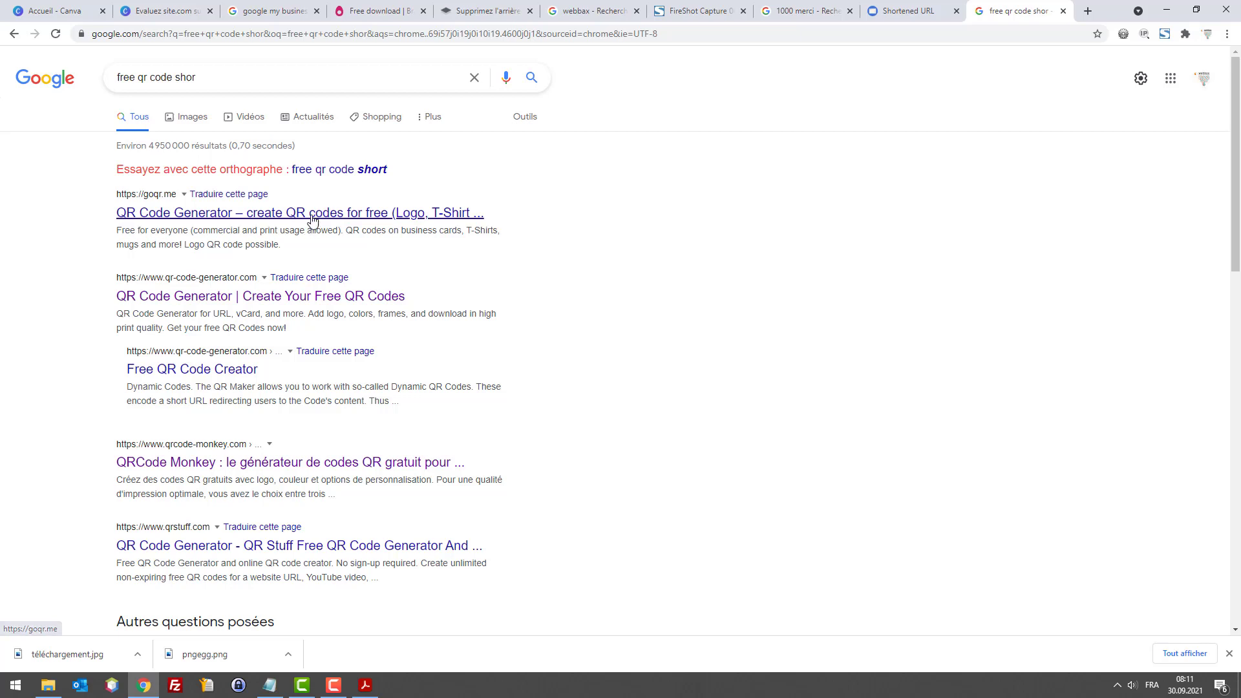
pyautogui.click(285, 464)
pyautogui.click(453, 271)
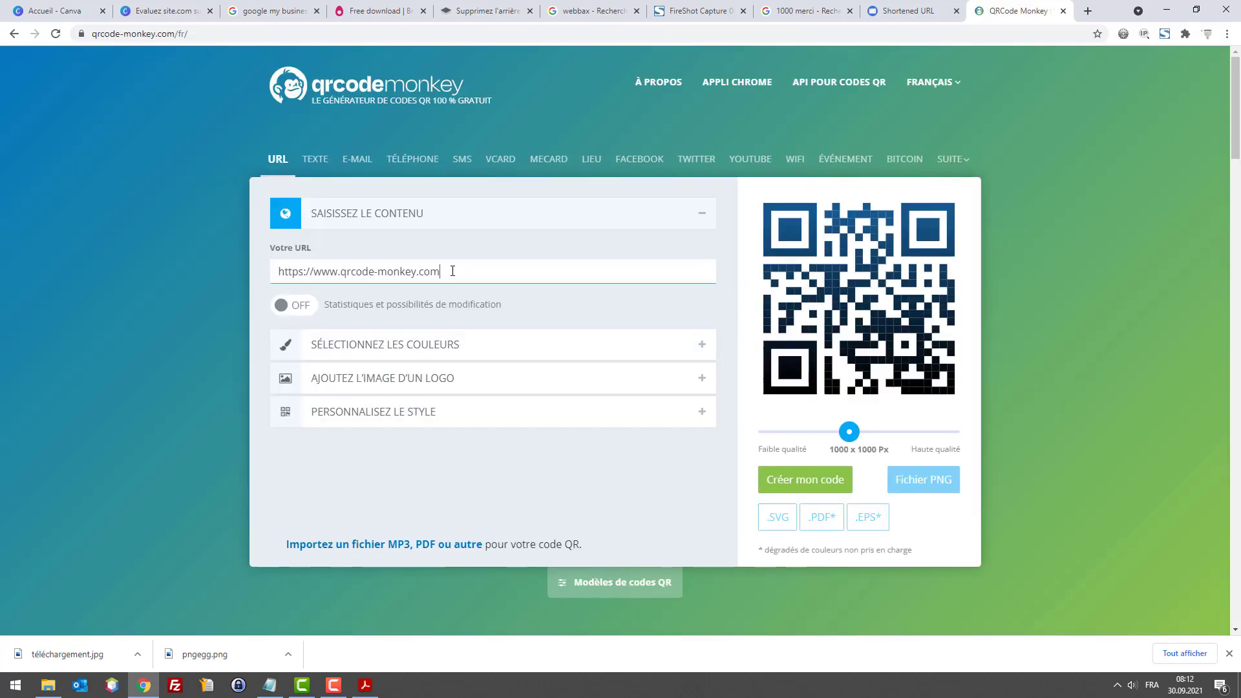
pyautogui.hotkey('ctrl', 'a')
pyautogui.hotkey('ctrl', 'v')
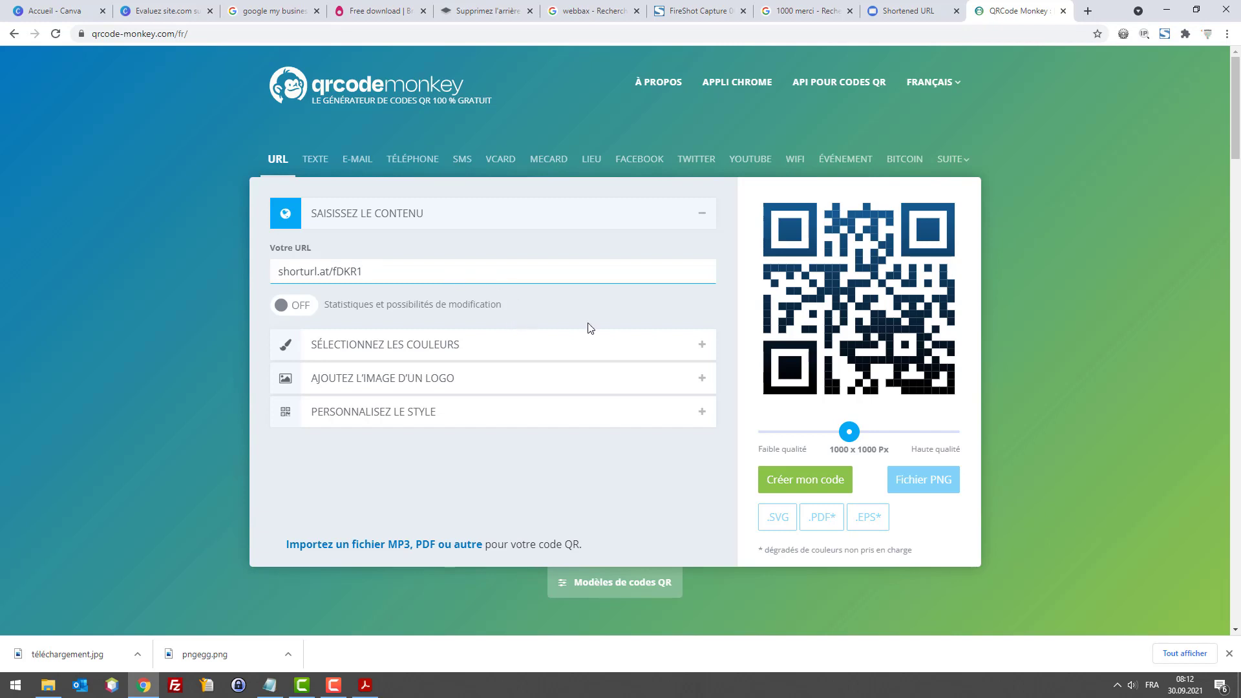
pyautogui.click(830, 488)
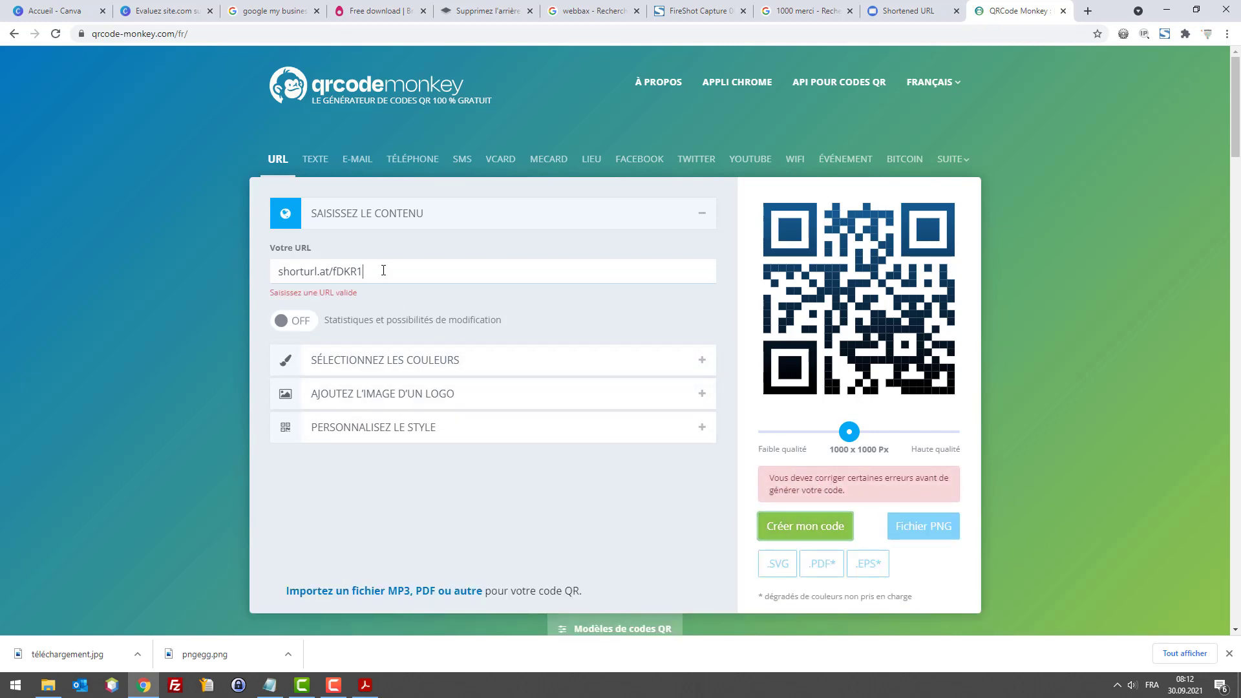
# Copy the full Webbax Google reviews address from its browser tab
pyautogui.click(889, 9)
pyautogui.click(623, 256)
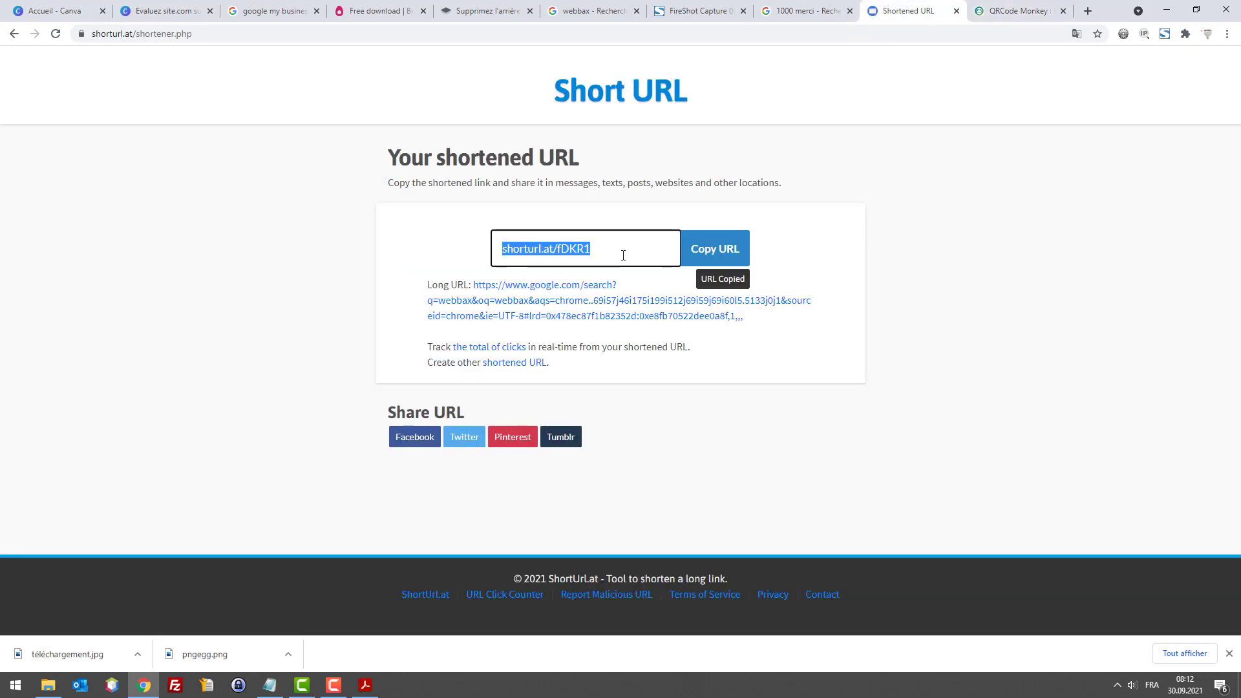
pyautogui.hotkey('ctrl', 't')
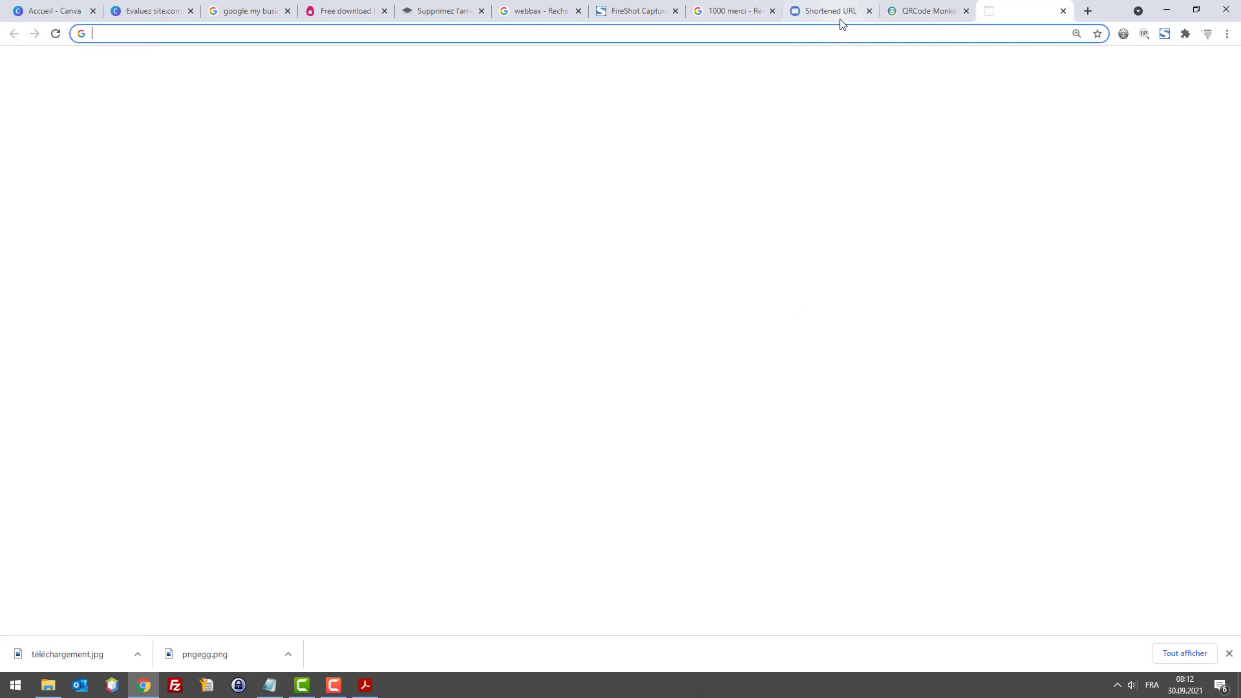
pyautogui.click(939, 4)
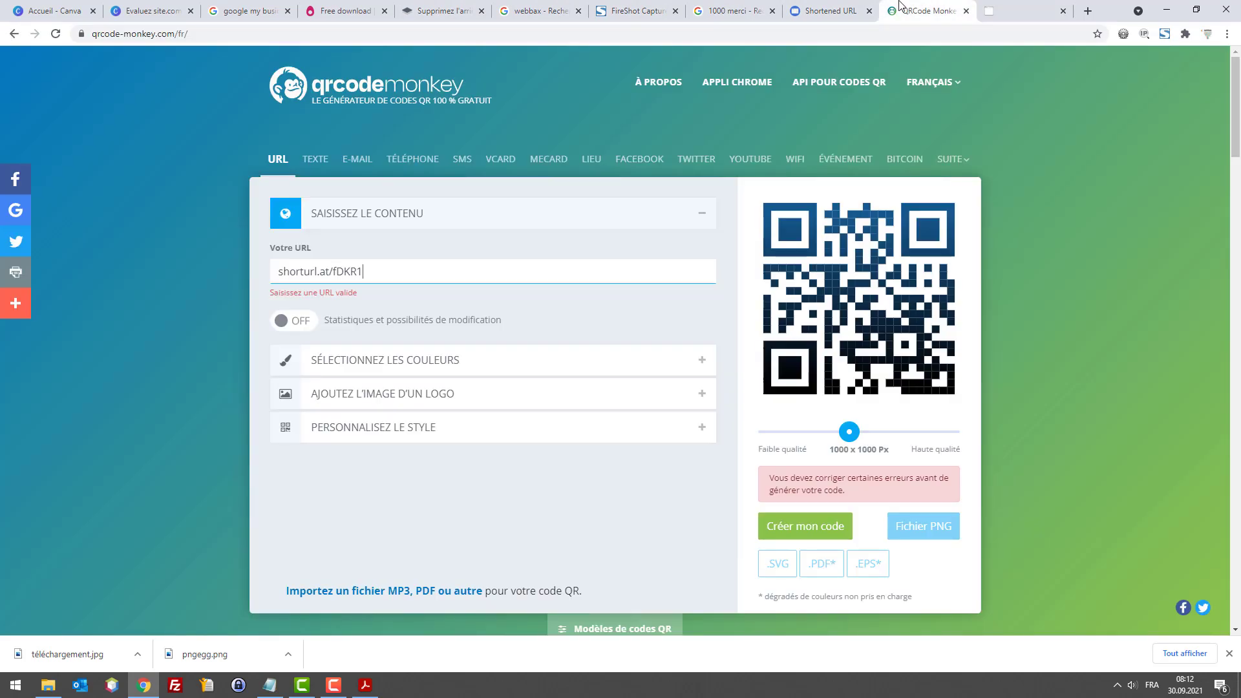
pyautogui.click(824, 9)
pyautogui.click(425, 4)
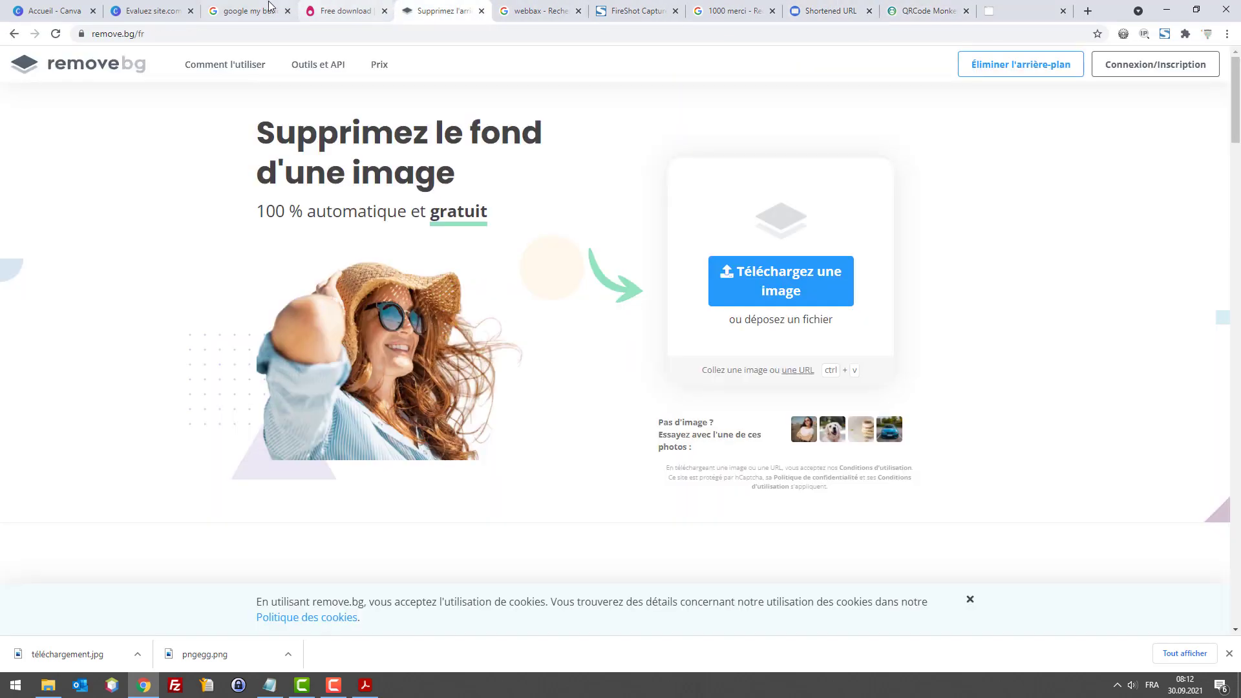
pyautogui.click(247, 11)
pyautogui.click(528, 11)
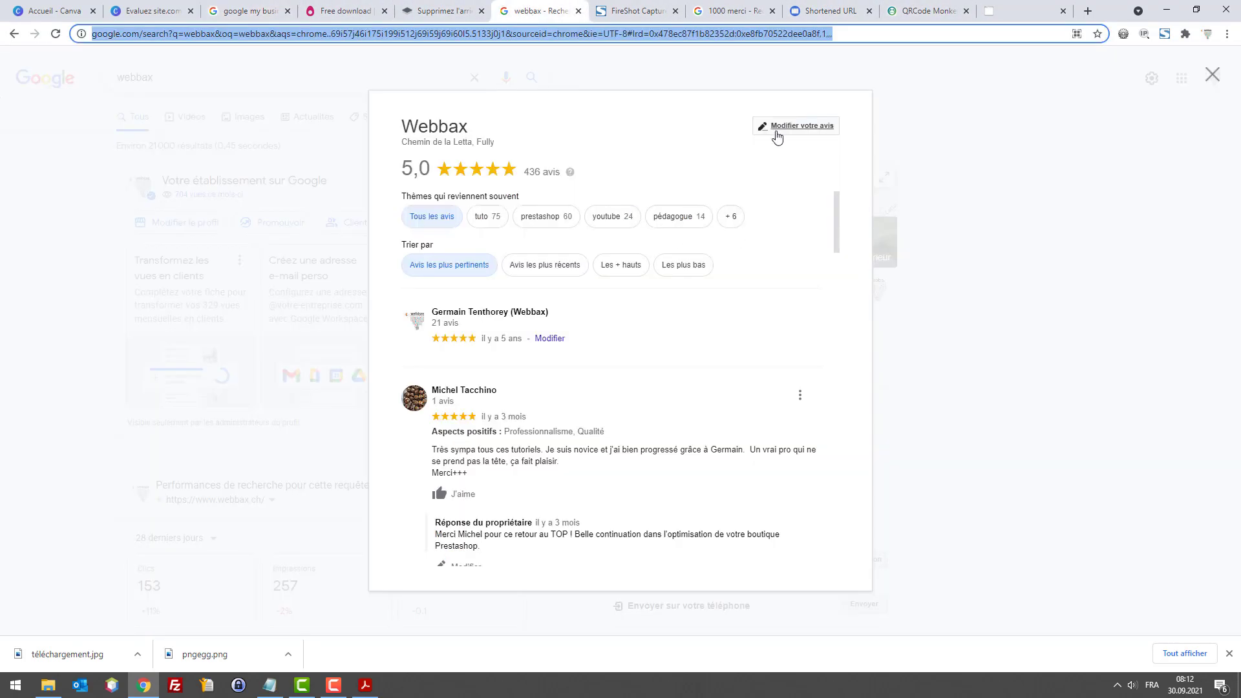
pyautogui.click(878, 33)
# Replace the short link in QRCode Monkey's URL field with the full reviews address and generate
pyautogui.click(1027, 5)
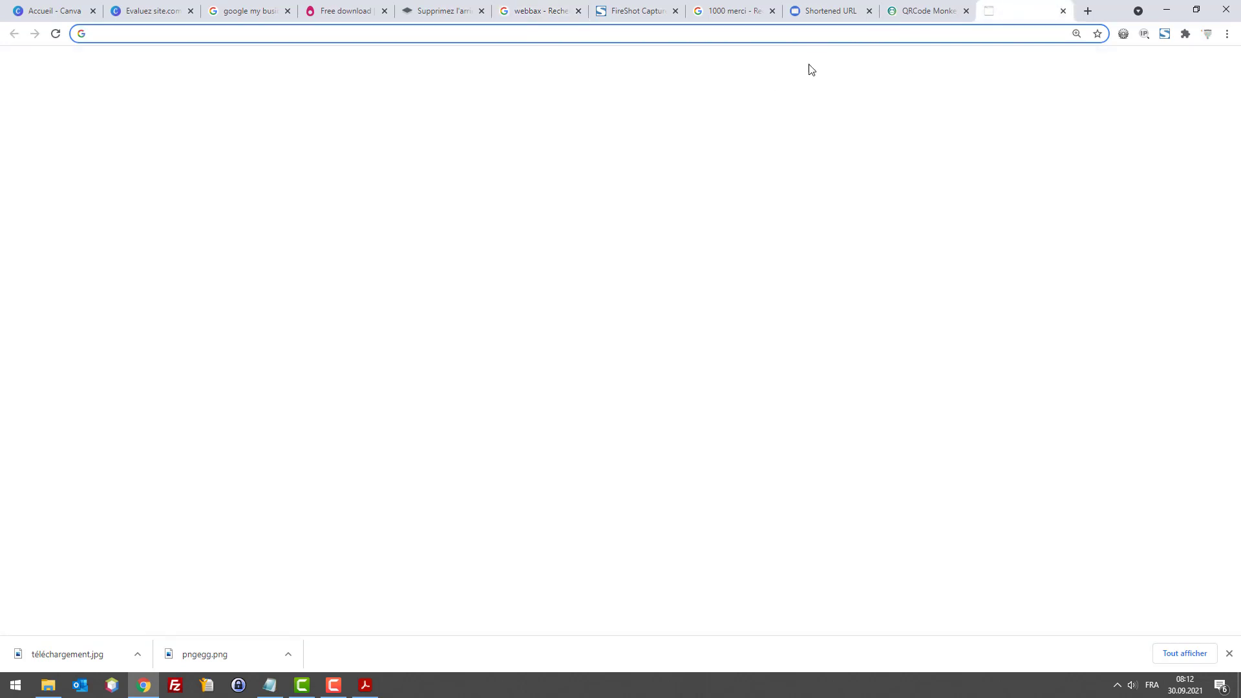
pyautogui.click(901, 12)
pyautogui.hotkey('ctrl', 'a')
pyautogui.hotkey('ctrl', 'v')
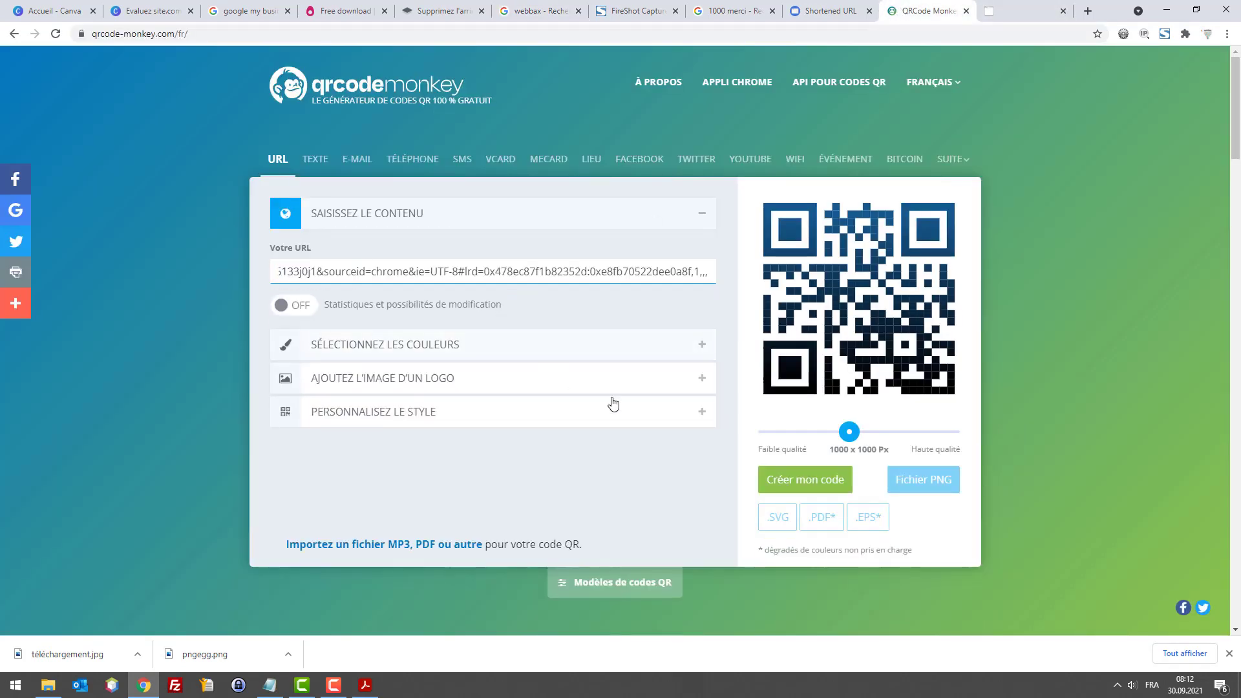
pyautogui.click(821, 485)
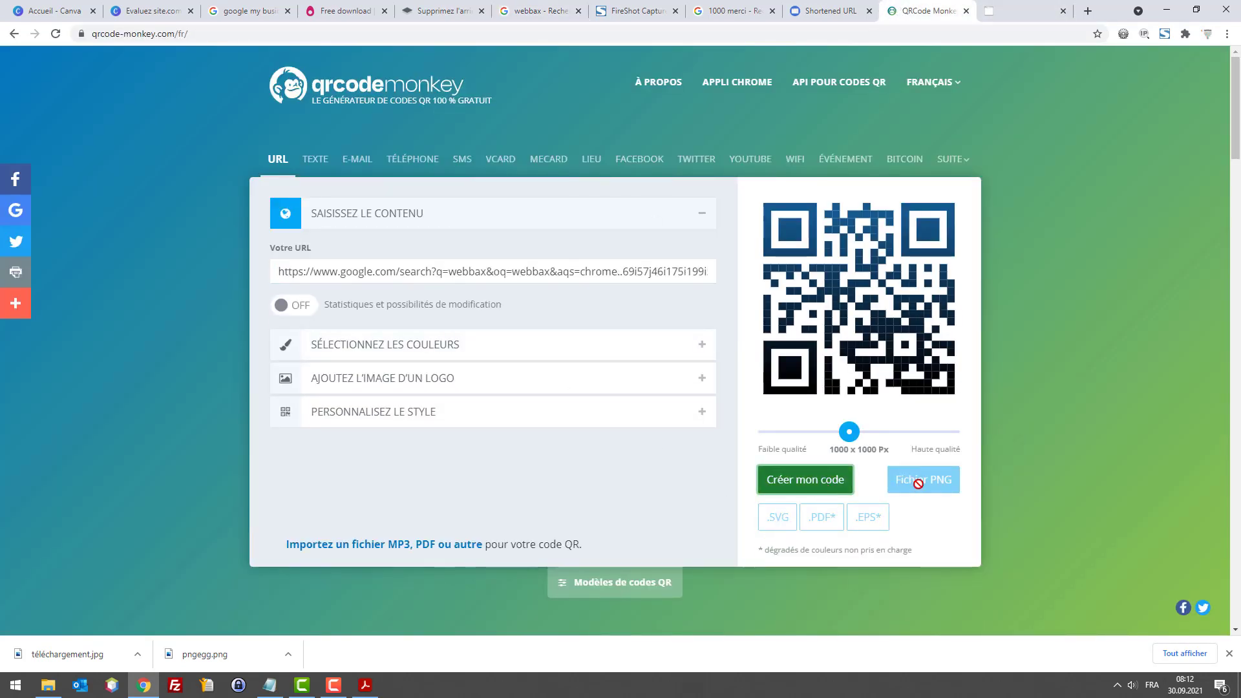
# Download the QR code as a PNG file saved as qr-code.png
pyautogui.click(813, 484)
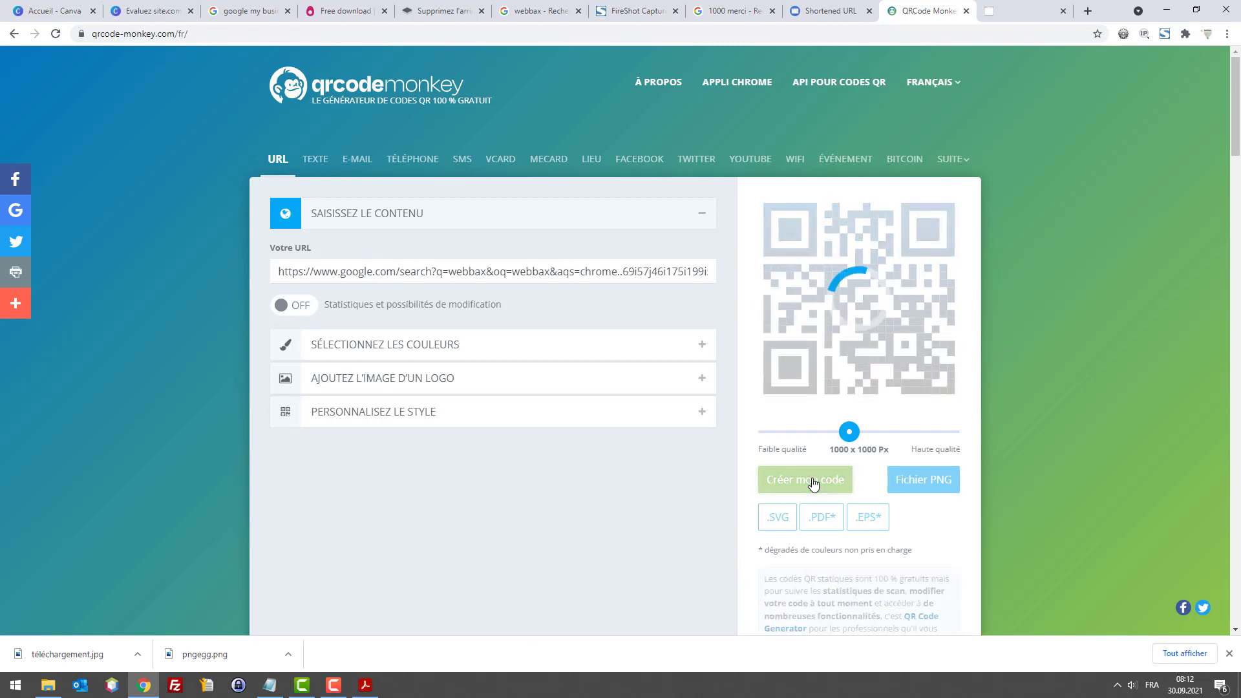
pyautogui.click(915, 486)
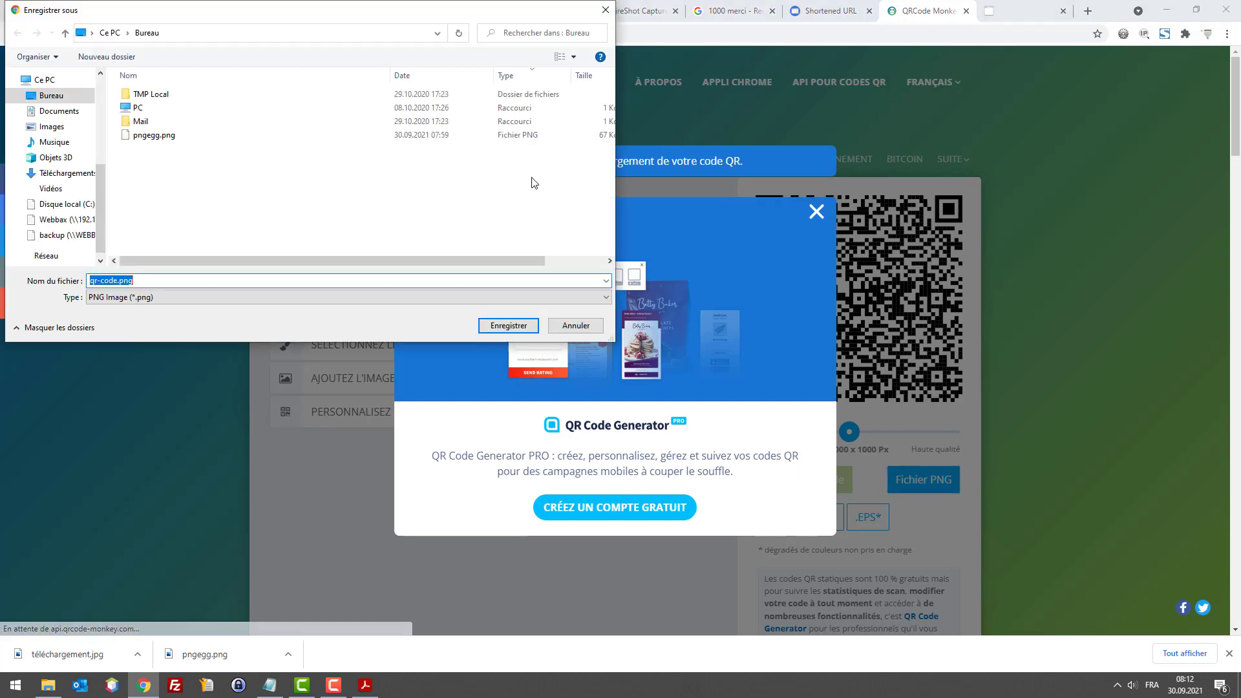
pyautogui.click(508, 326)
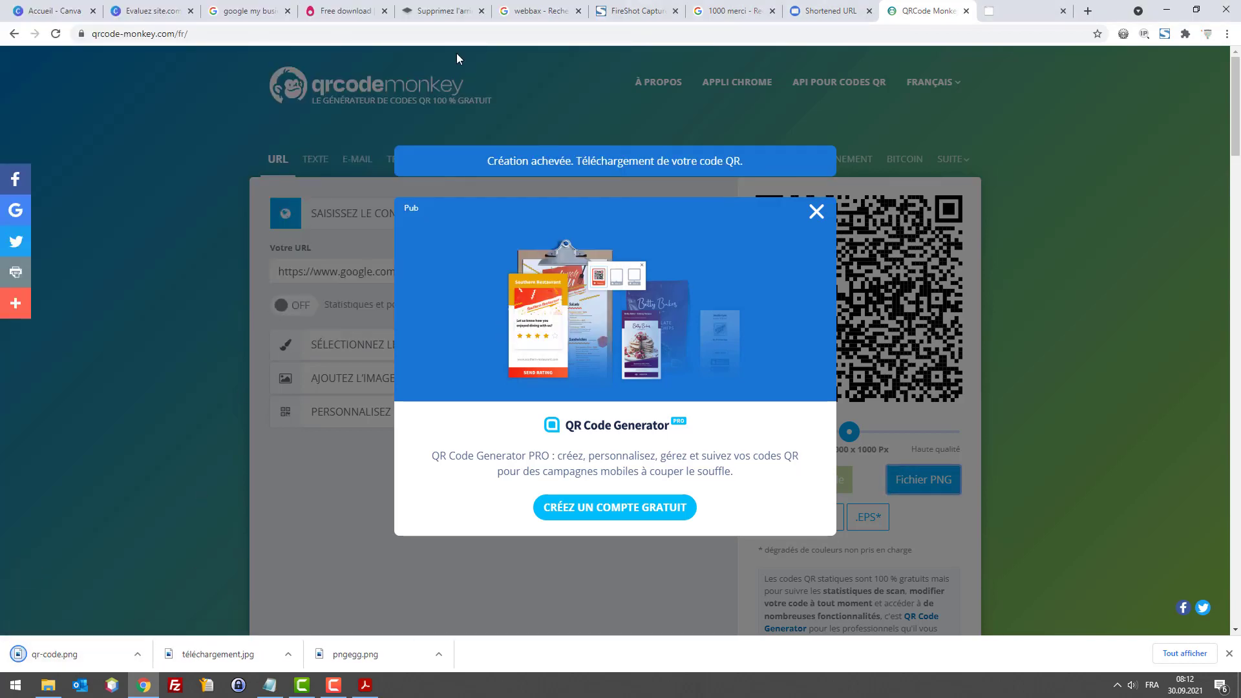
# Cycle through the browser tabs to reach the shortened URL page
pyautogui.click(333, 11)
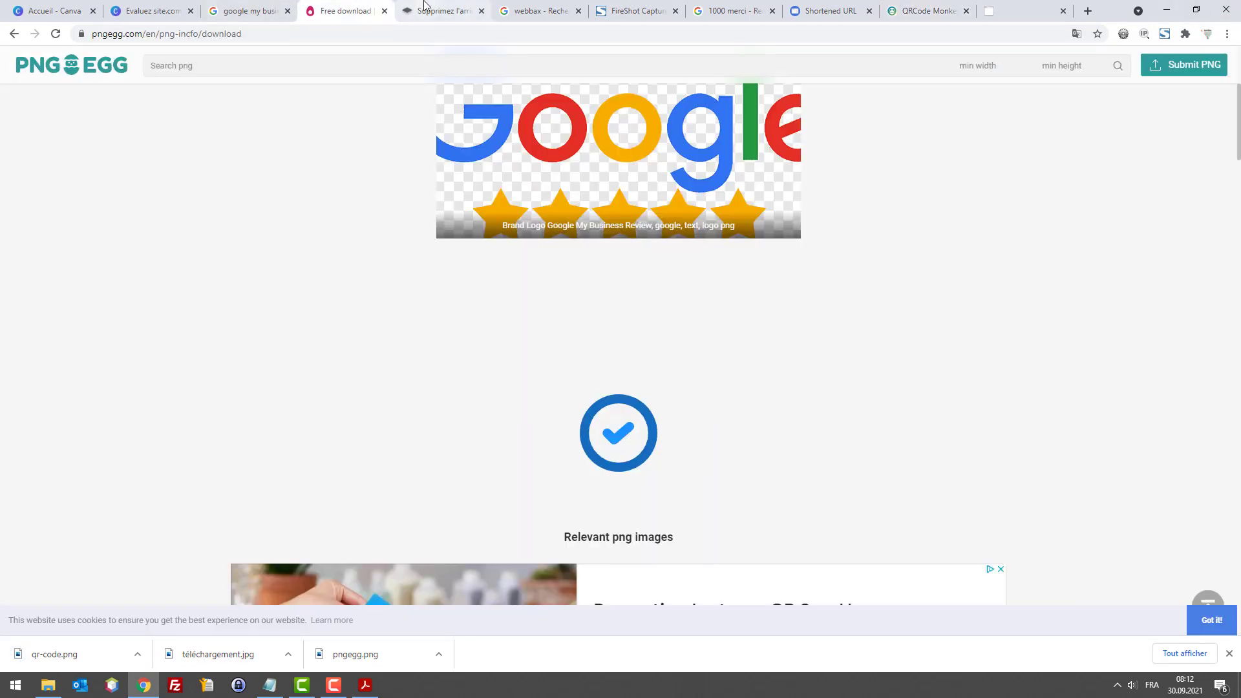
pyautogui.click(430, 9)
pyautogui.click(616, 8)
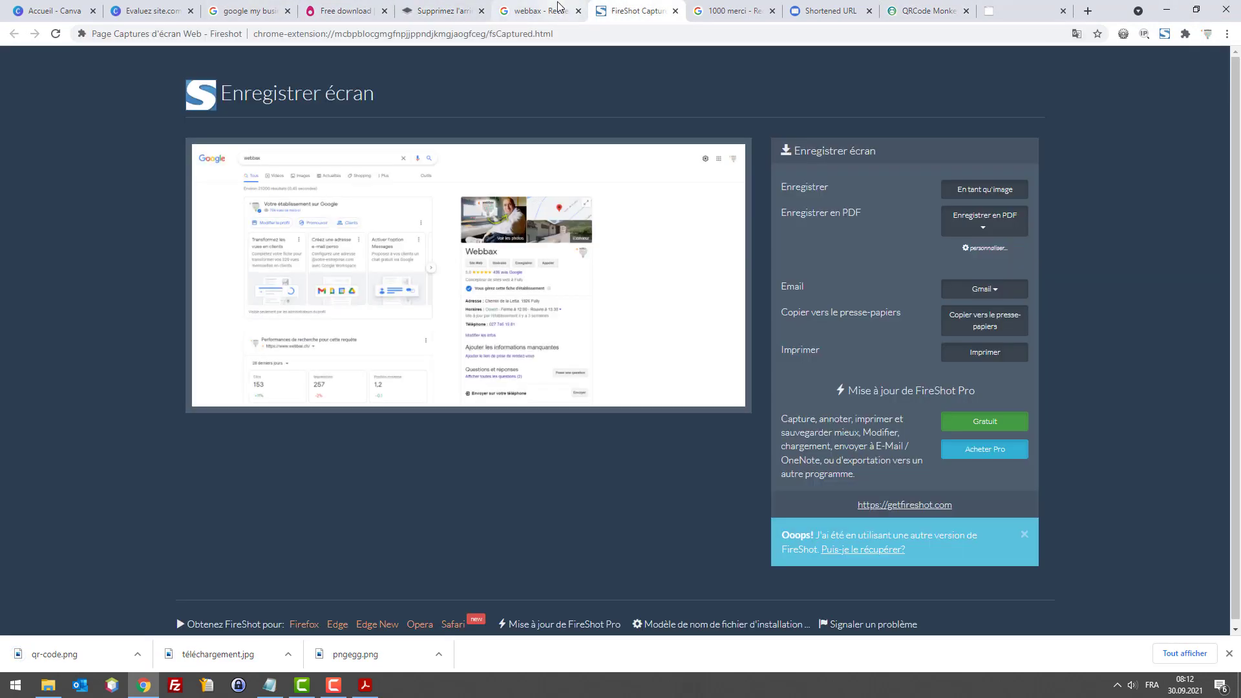
pyautogui.click(346, 10)
pyautogui.click(832, 11)
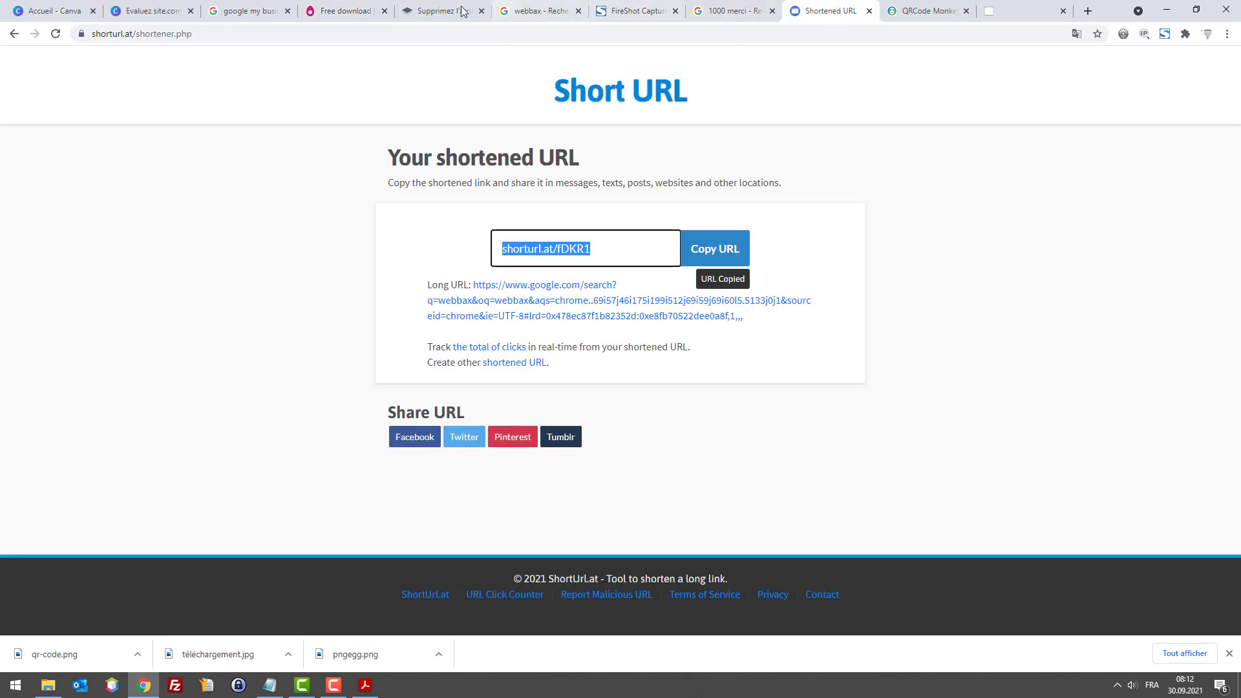
# Drag qr-code.png from the desktop onto the Canva flyer, undoing an accidental text move
pyautogui.click(181, 9)
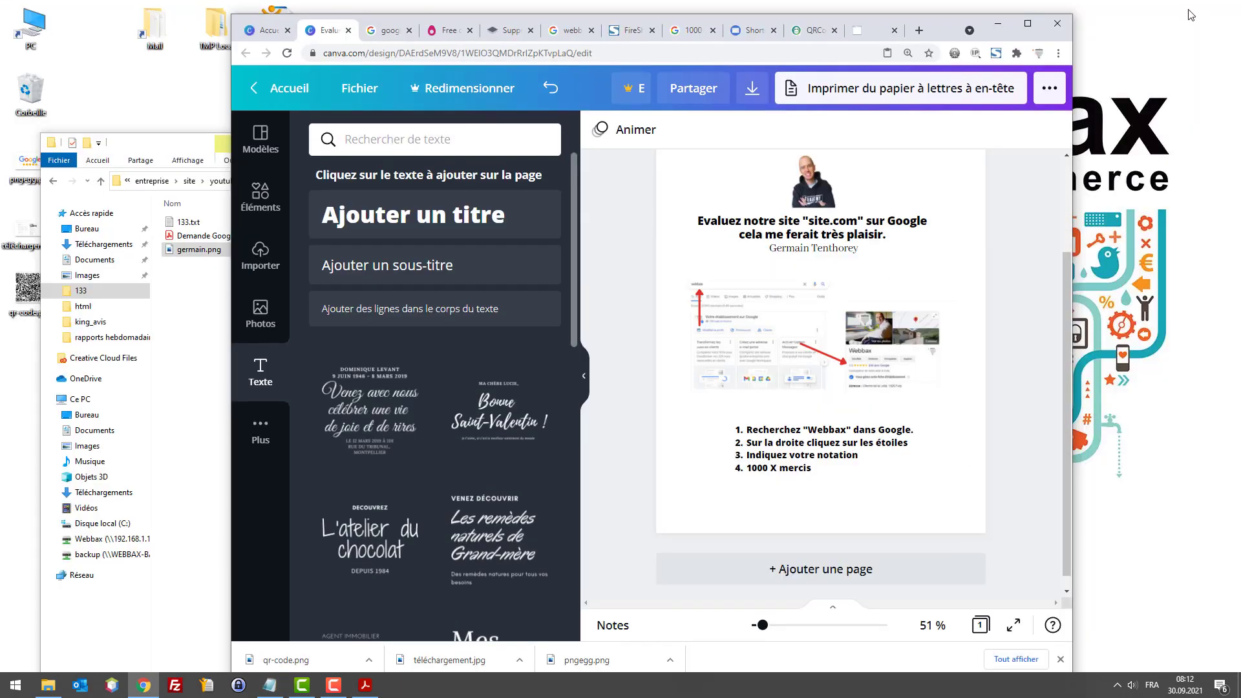
pyautogui.click(1196, 9)
pyautogui.moveTo(28, 289); pyautogui.dragTo(902, 509)
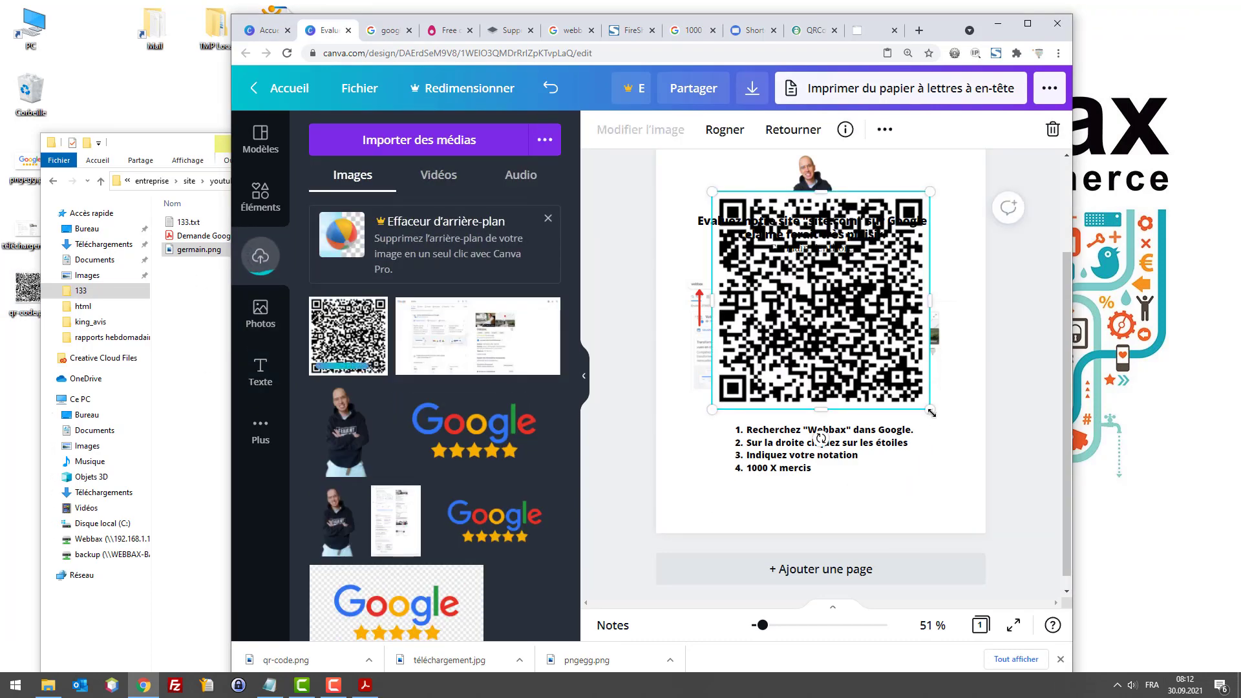
pyautogui.moveTo(930, 409); pyautogui.dragTo(936, 511)
pyautogui.hotkey('ctrl', 'z')
pyautogui.hotkey('ctrl', 'z')
pyautogui.hotkey('ctrl', 'z')
pyautogui.hotkey('ctrl', 'z')
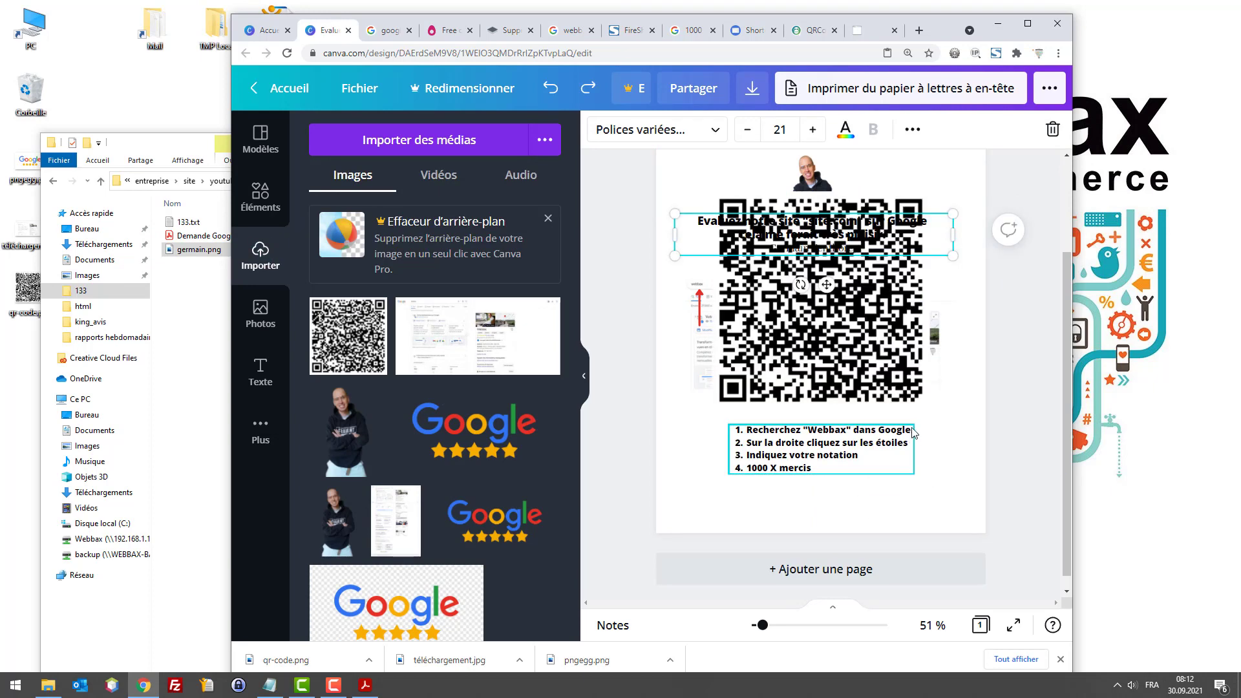
# Shrink the QR code to a small square and place it bottom right under the instructions
pyautogui.moveTo(928, 406); pyautogui.dragTo(822, 197)
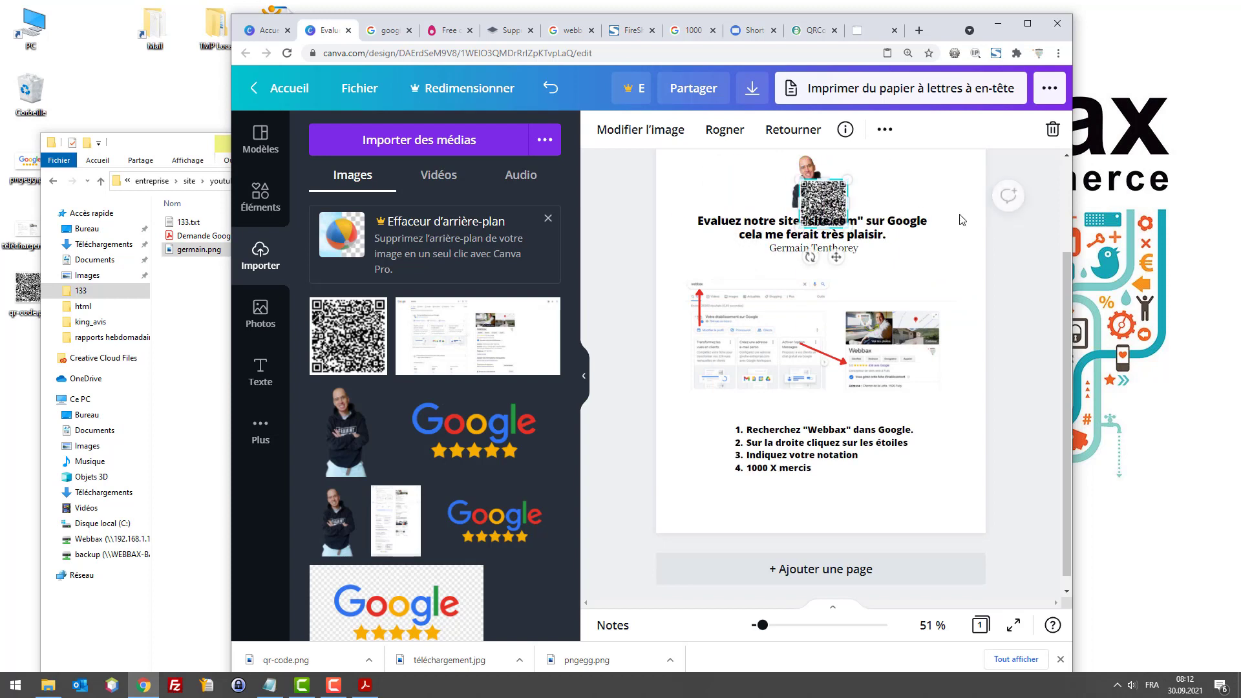
pyautogui.scroll(3, 834, 330)
pyautogui.moveTo(832, 330); pyautogui.dragTo(935, 507)
pyautogui.scroll(-2, 935, 507)
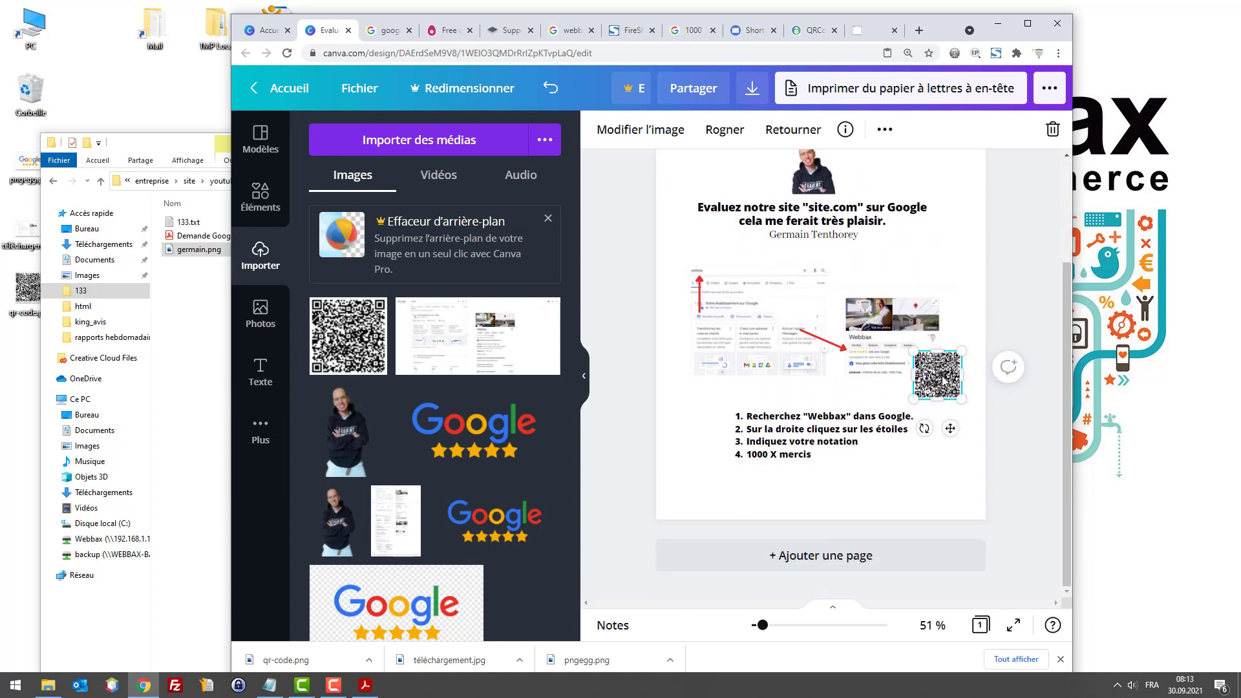
pyautogui.moveTo(940, 388); pyautogui.dragTo(953, 494)
pyautogui.click(990, 431)
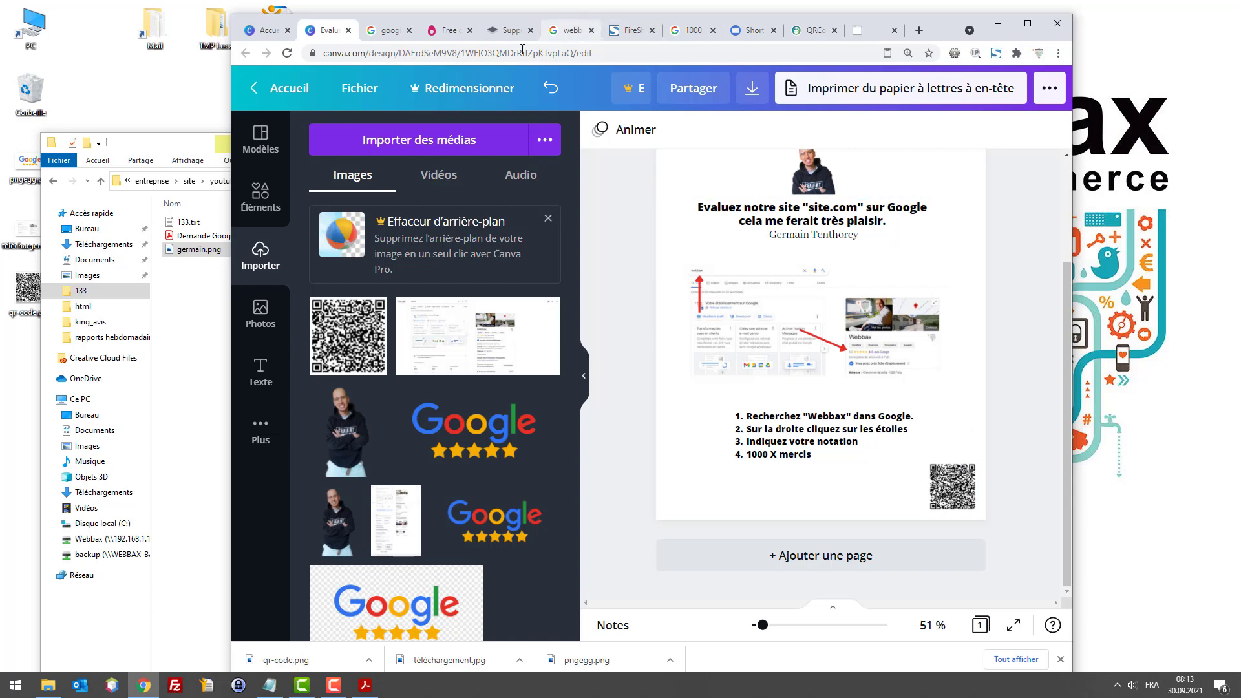
pyautogui.click(554, 37)
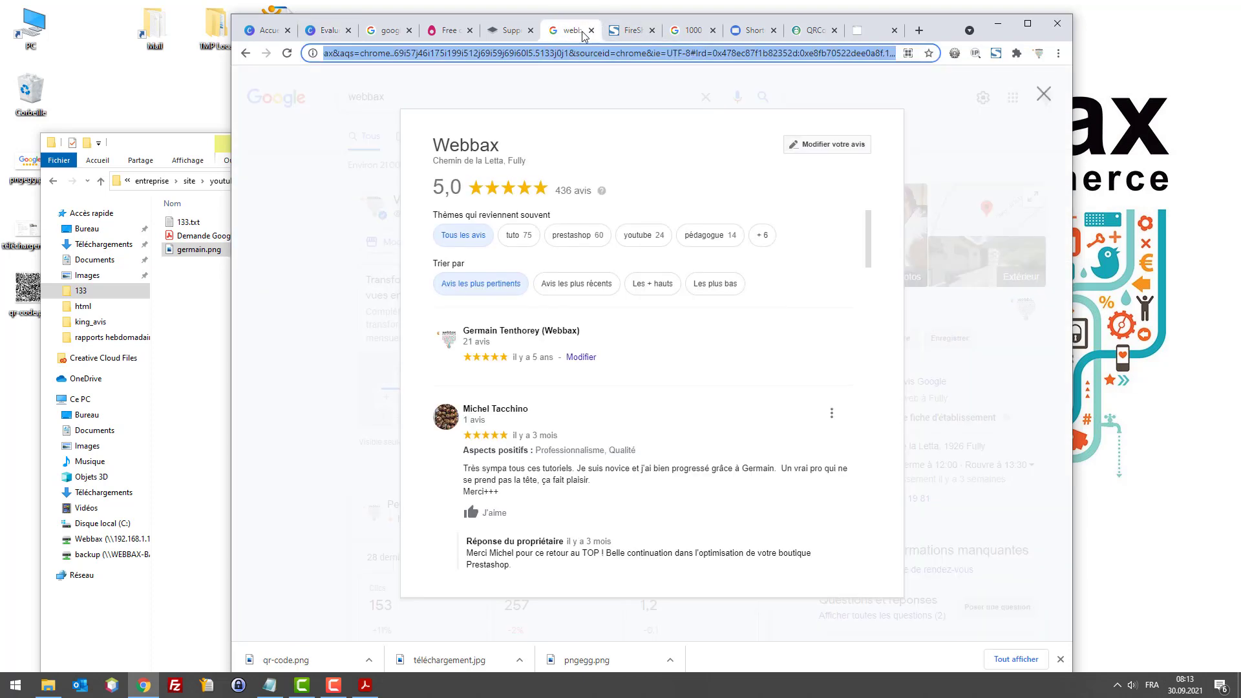
pyautogui.click(693, 53)
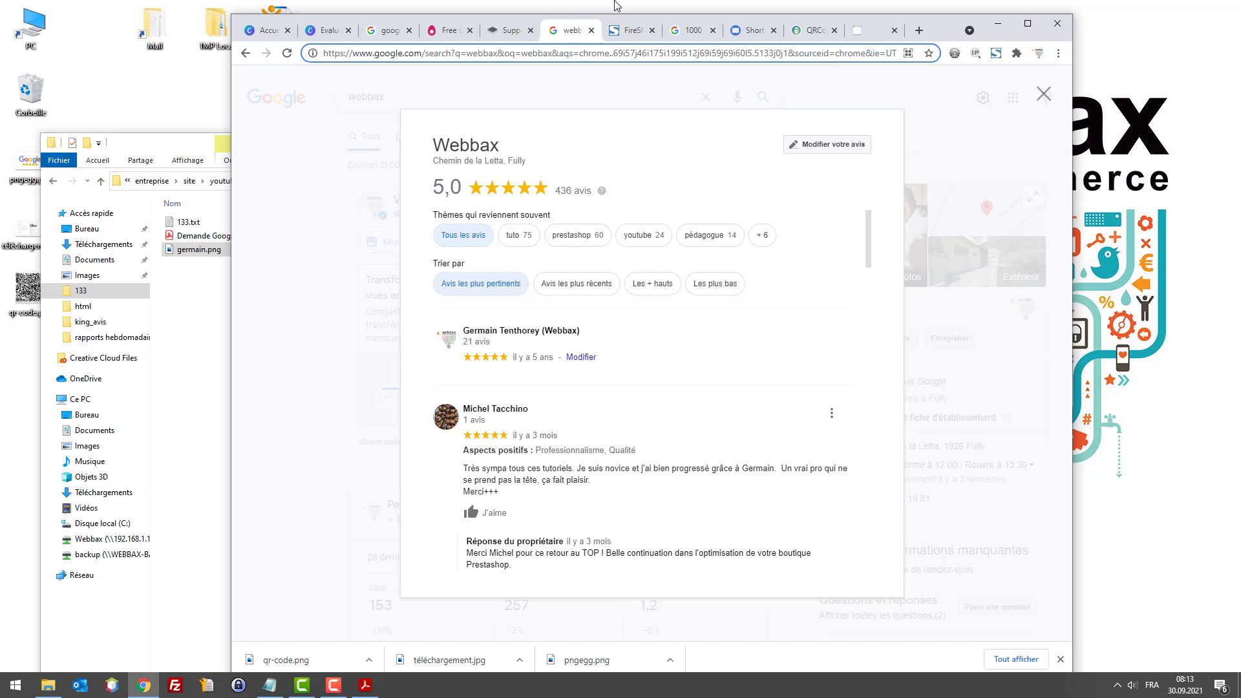
pyautogui.click(330, 31)
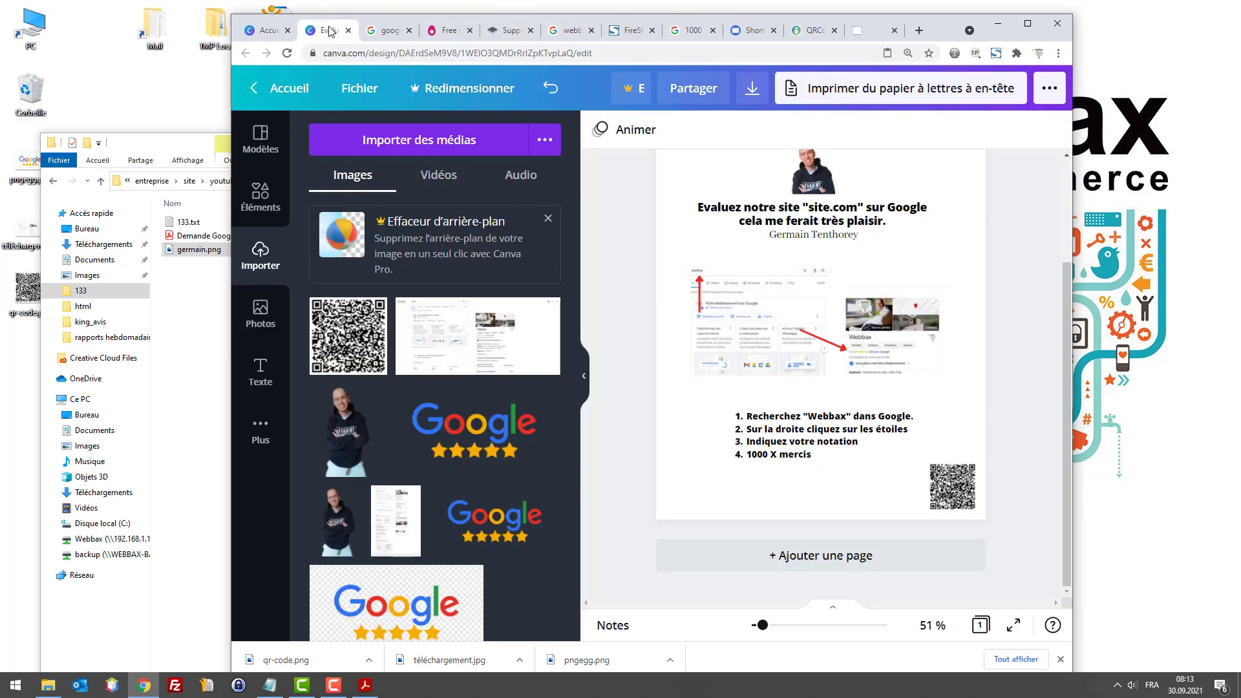